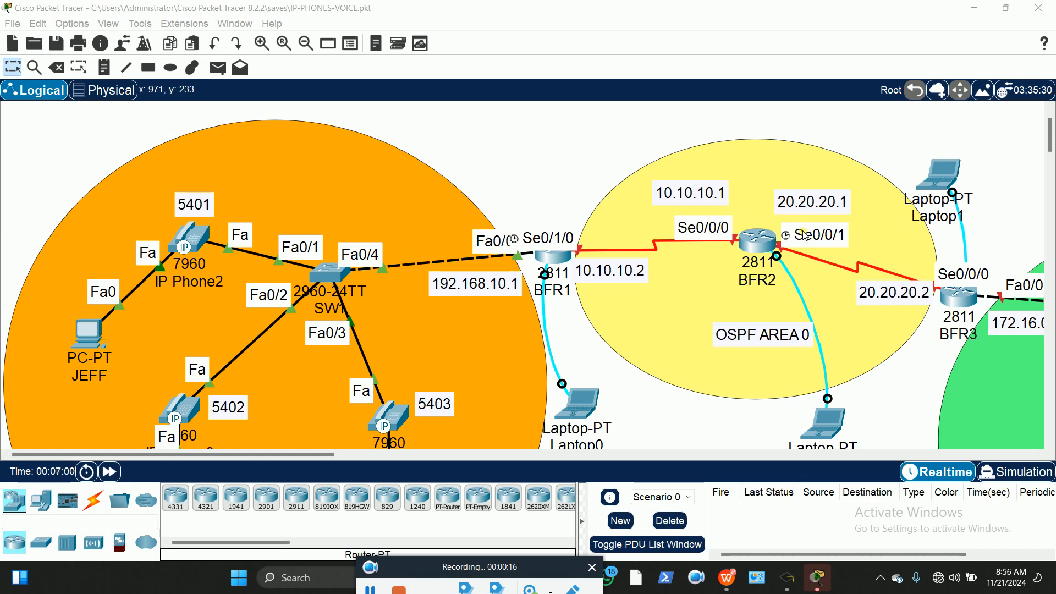
Tidy the topology by nudging the 192.168.10.1 label slightly up-right and panning the workspace
mouse_move(295, 454)
mouse_down()
mouse_move(452, 457)
mouse_move(301, 467)
mouse_up()
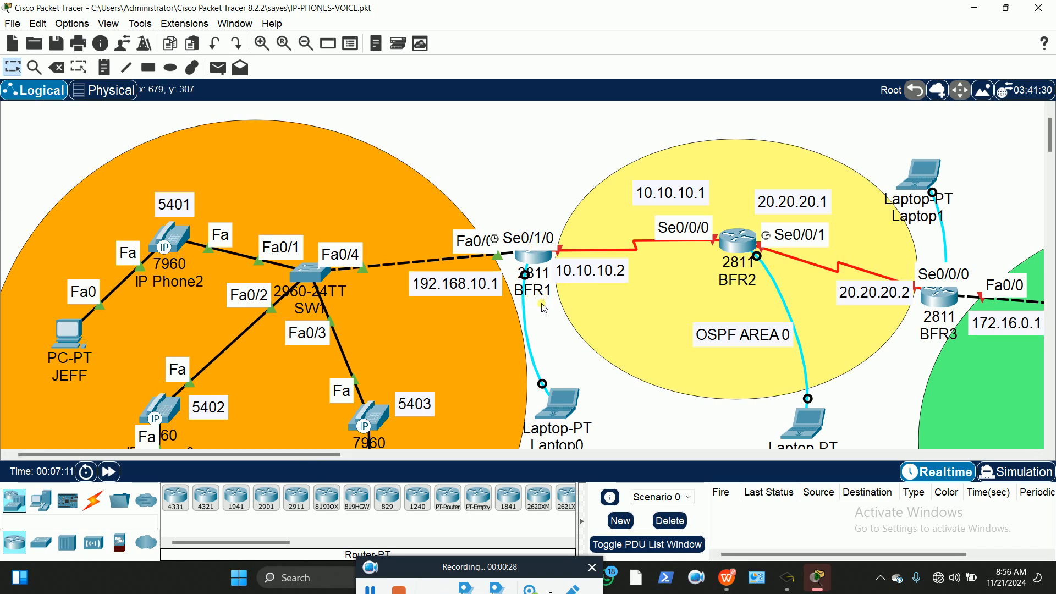
drag(449, 287, 456, 282)
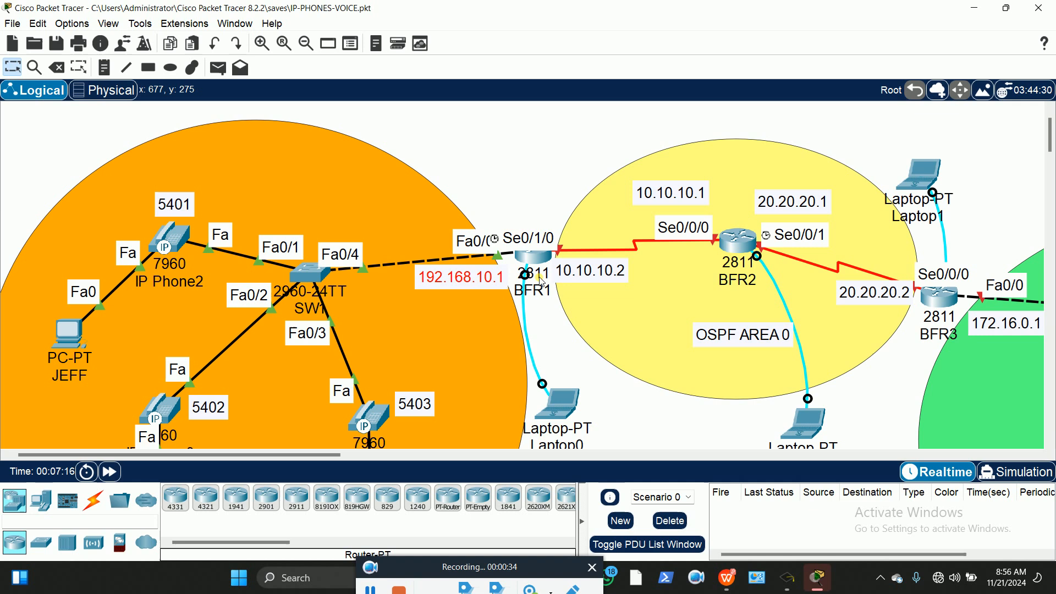
mouse_move(545, 274)
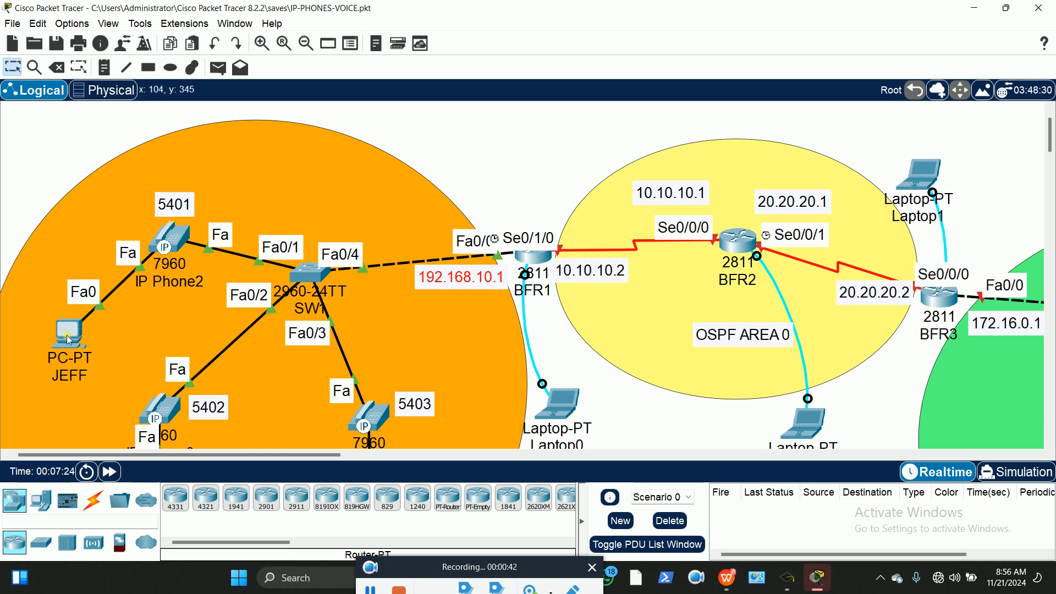
mouse_move(68, 340)
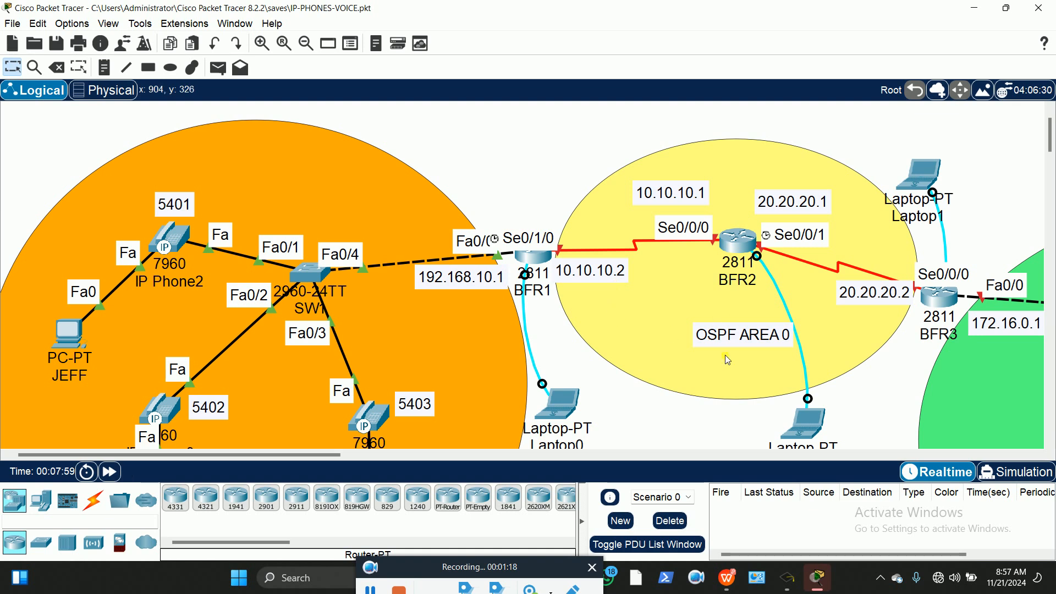
drag(319, 457, 437, 465)
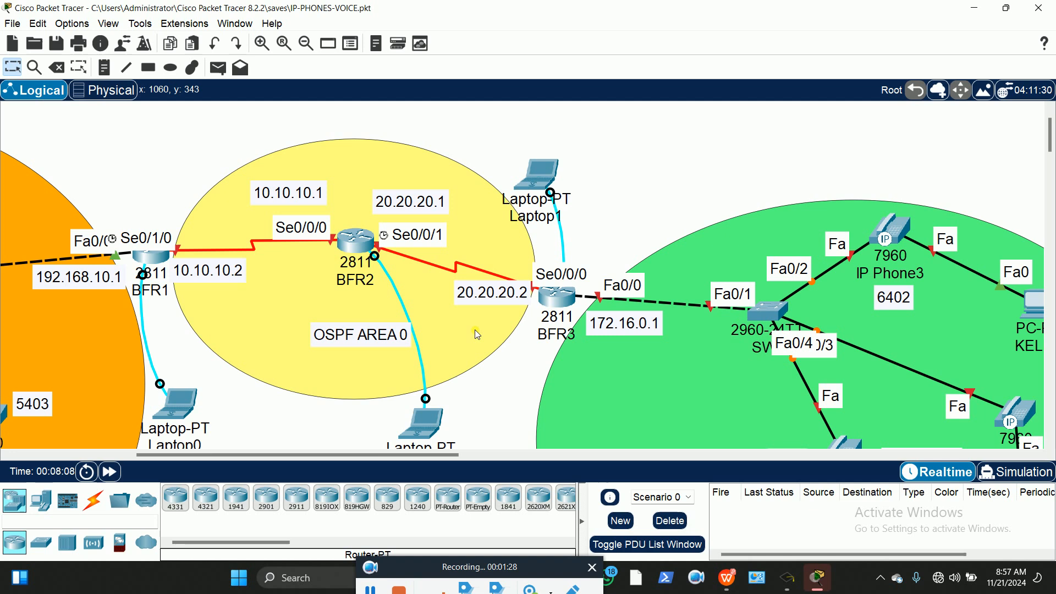
scroll(477, 323, down, 1)
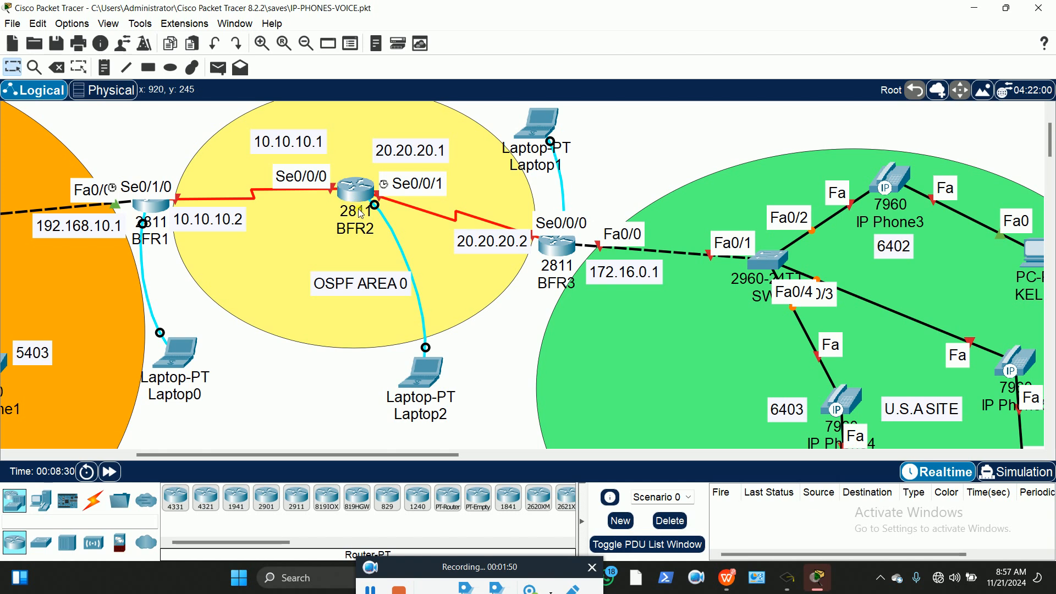
Connect Laptop2's Terminal to the middle router's console with default settings
click(428, 379)
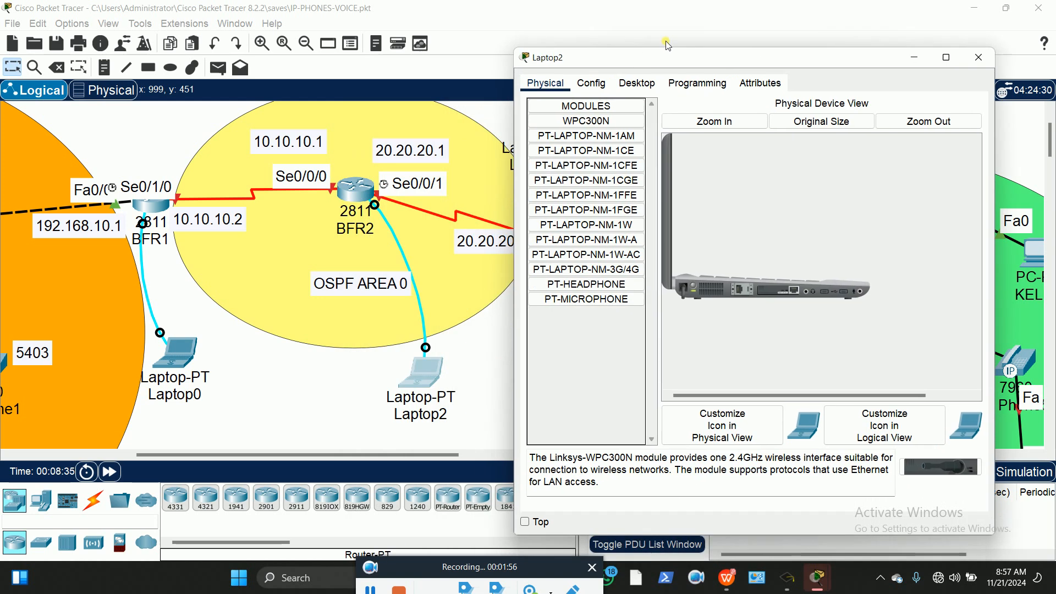
click(671, 67)
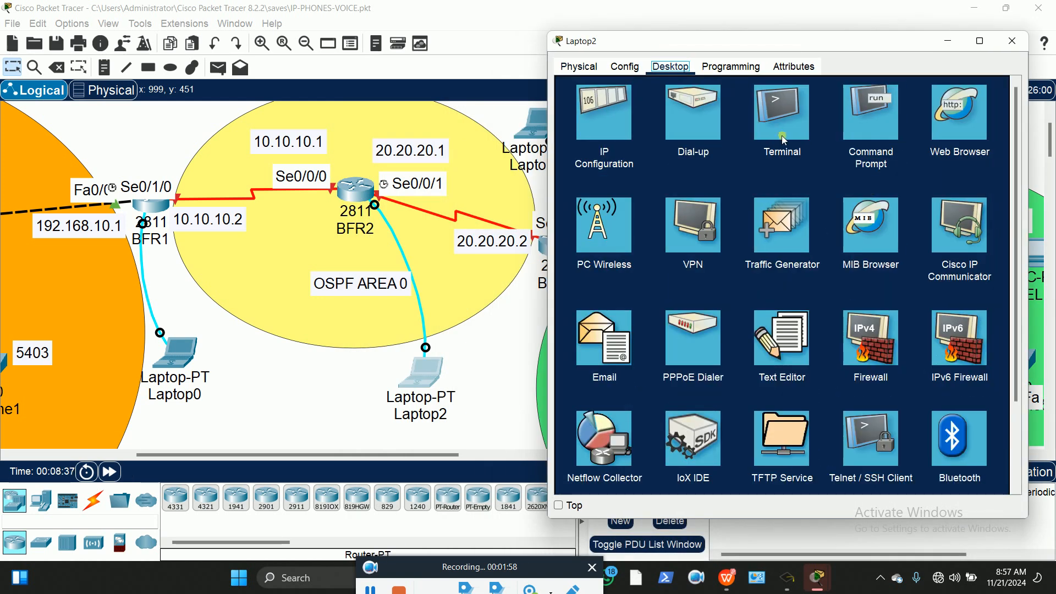
click(781, 116)
click(983, 216)
key(Return)
Enter global configuration and rename the router to BFR2
text(en)
key(Return)
text(config t)
key(Return)
text(host)
key(Tab)
text(BFR2)
key(Return)
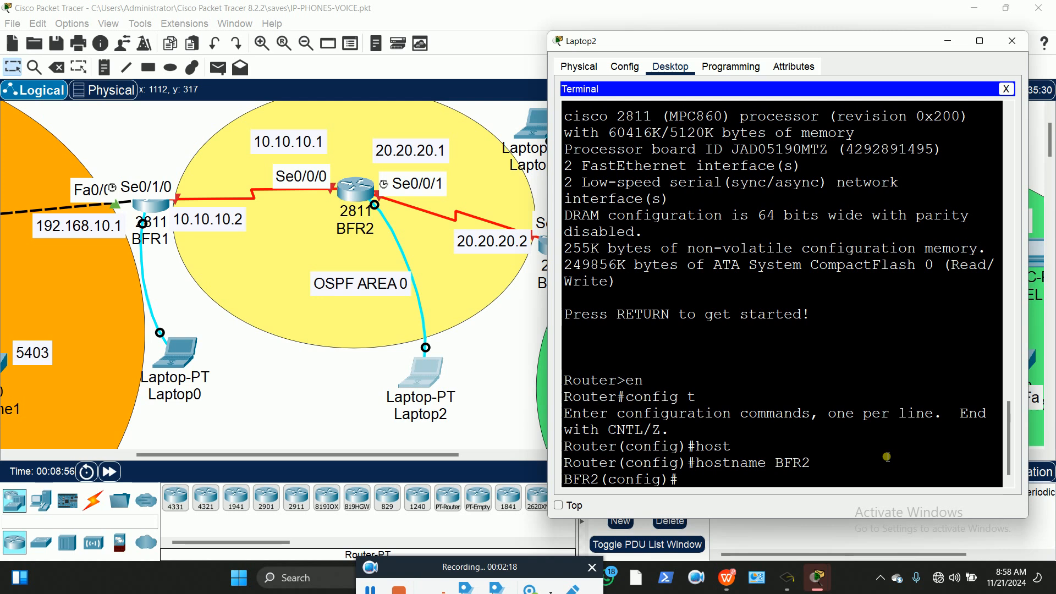
Disable the inactivity timeout on line console 0 with exec-timeout 00
text(lin)
key(Tab)
text(con)
key(Tab)
text(0)
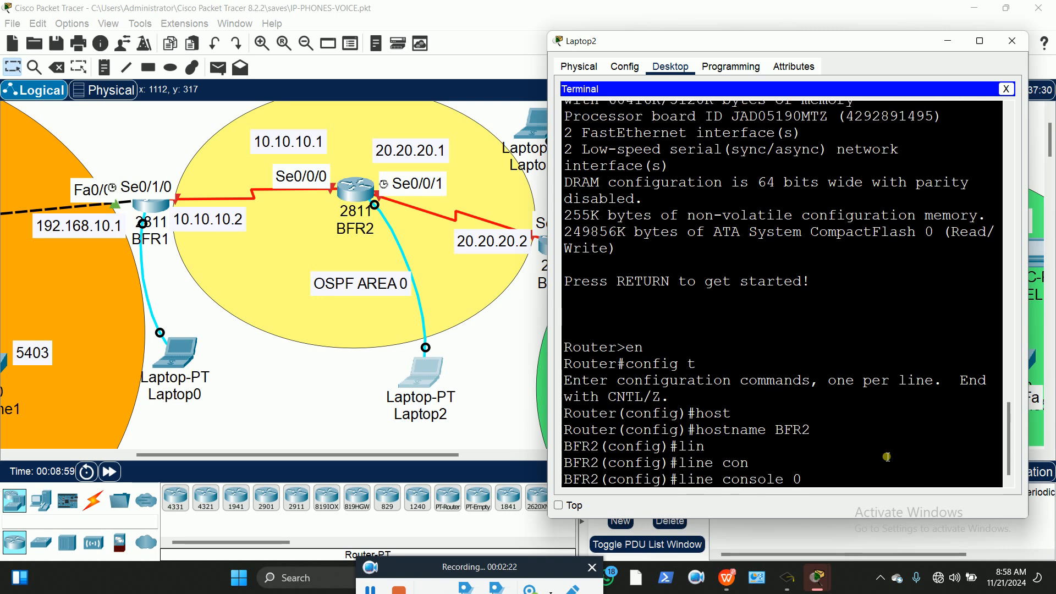
key(Return)
text(exec)
key(Tab)
text(-timeout 00)
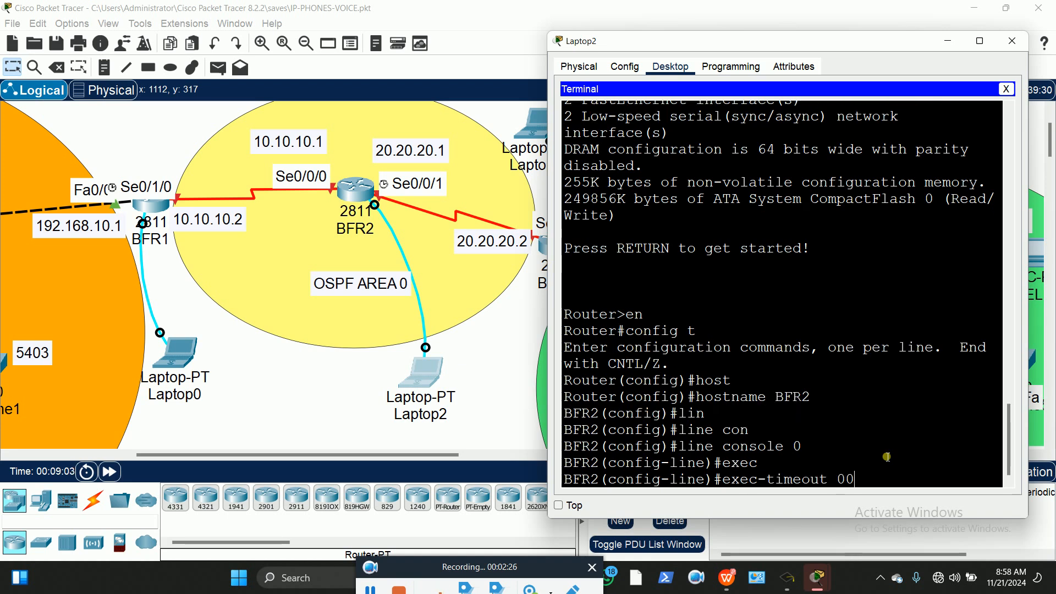
key(Return)
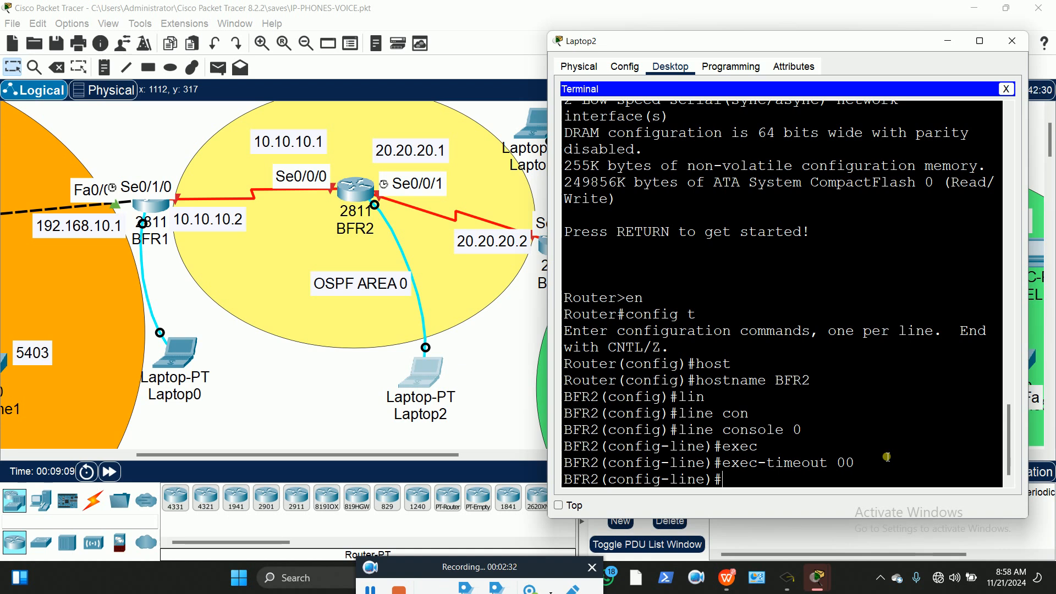
Set the console password, require login, and exit the console line
text(pass)
key(Tab)
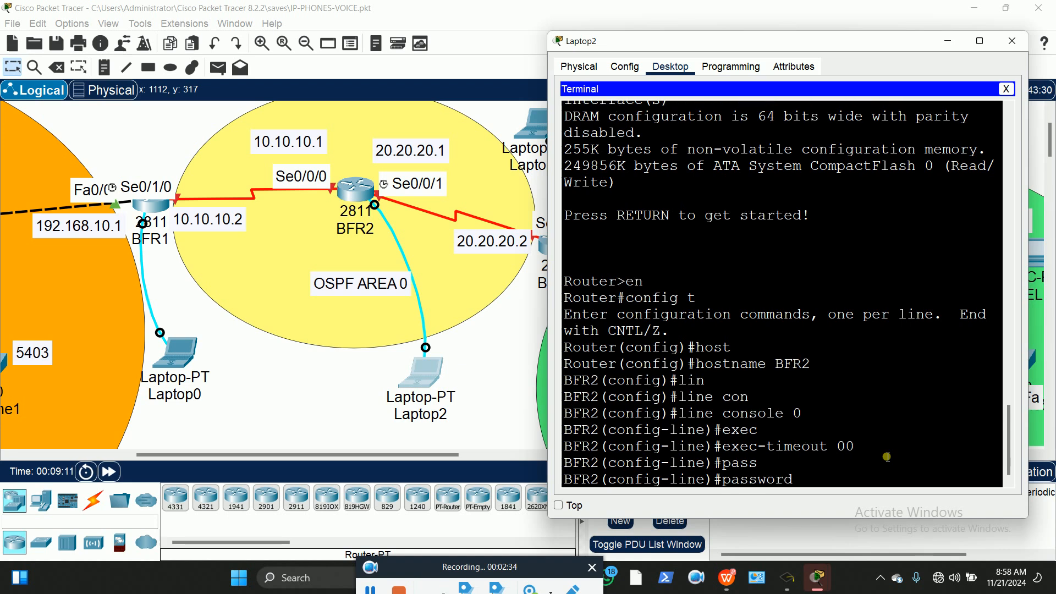
text(p@s)
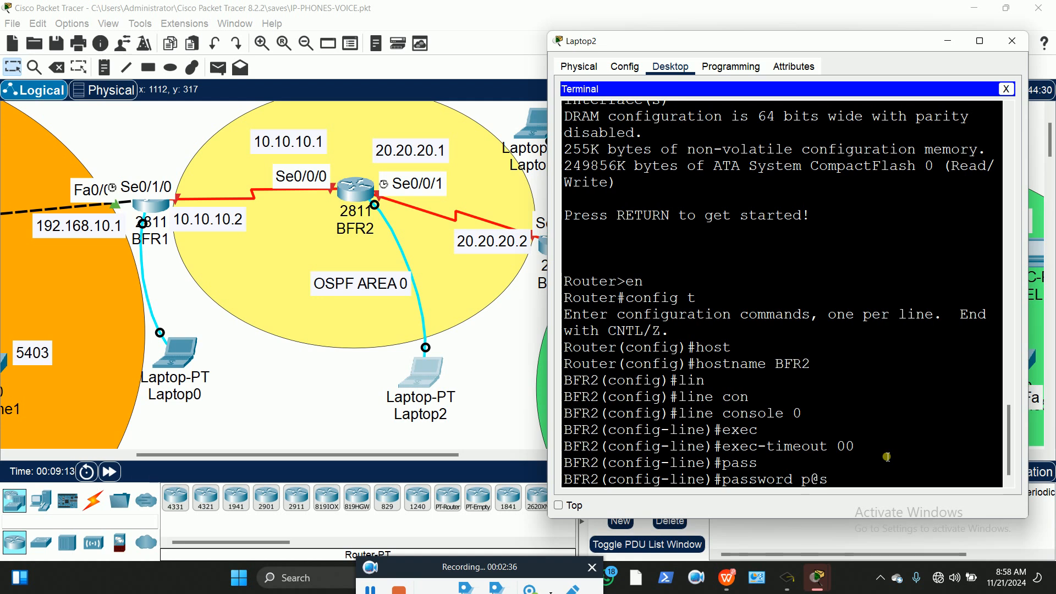
text(sw0rd12)
key(Return)
text(login)
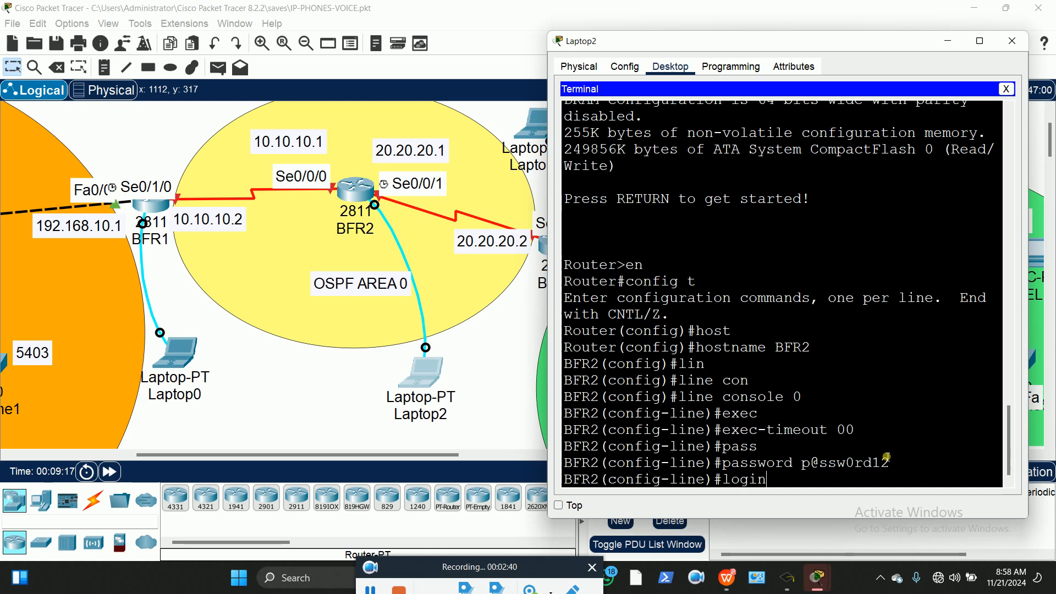
key(Return)
text(exit)
key(Return)
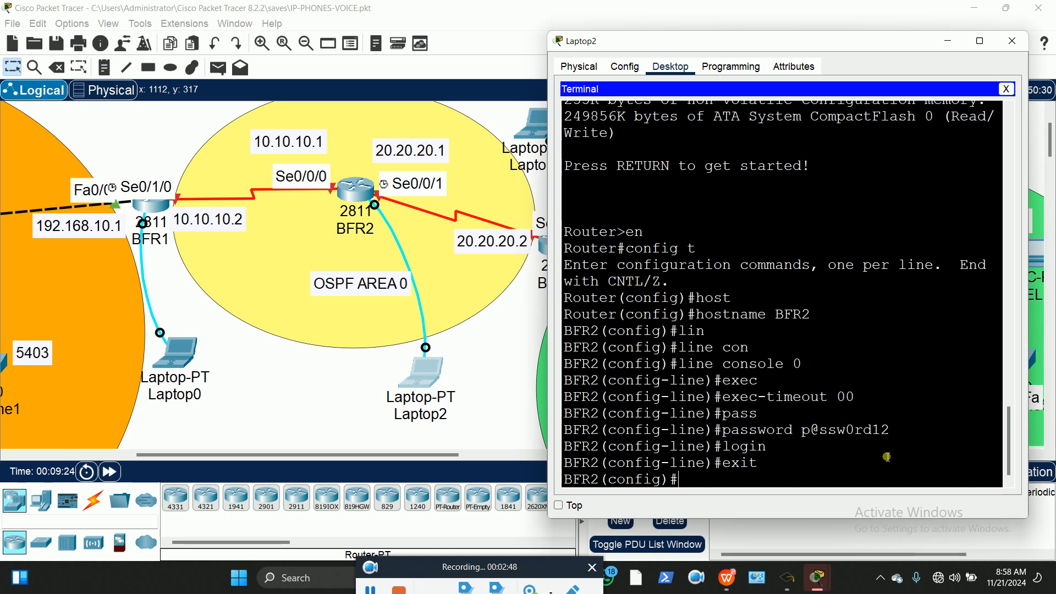
Set BFR2's enable secret to the same password
text(ena)
key(Tab)
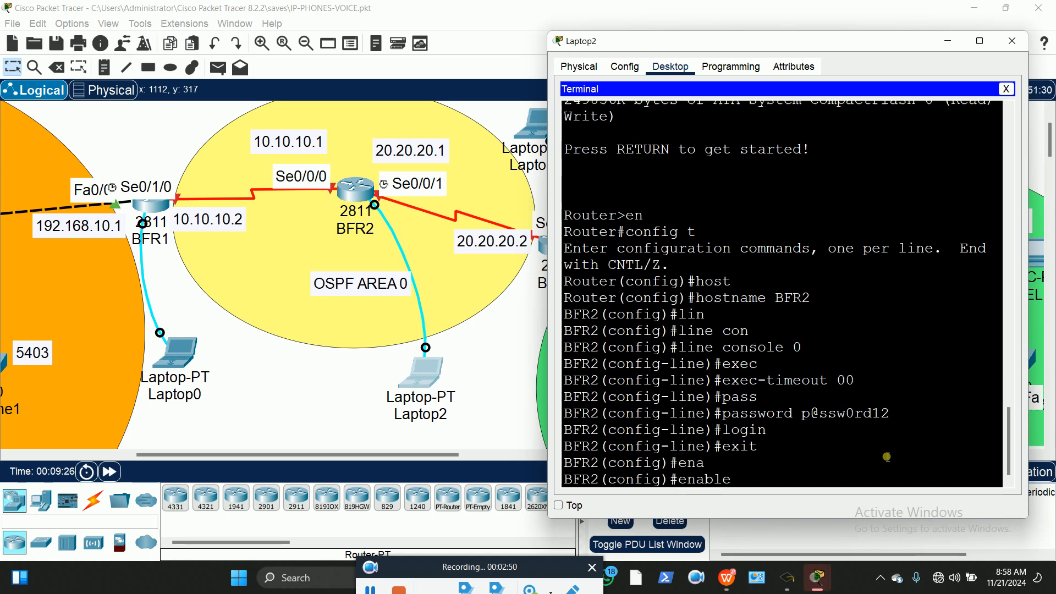
text(se)
key(Tab)
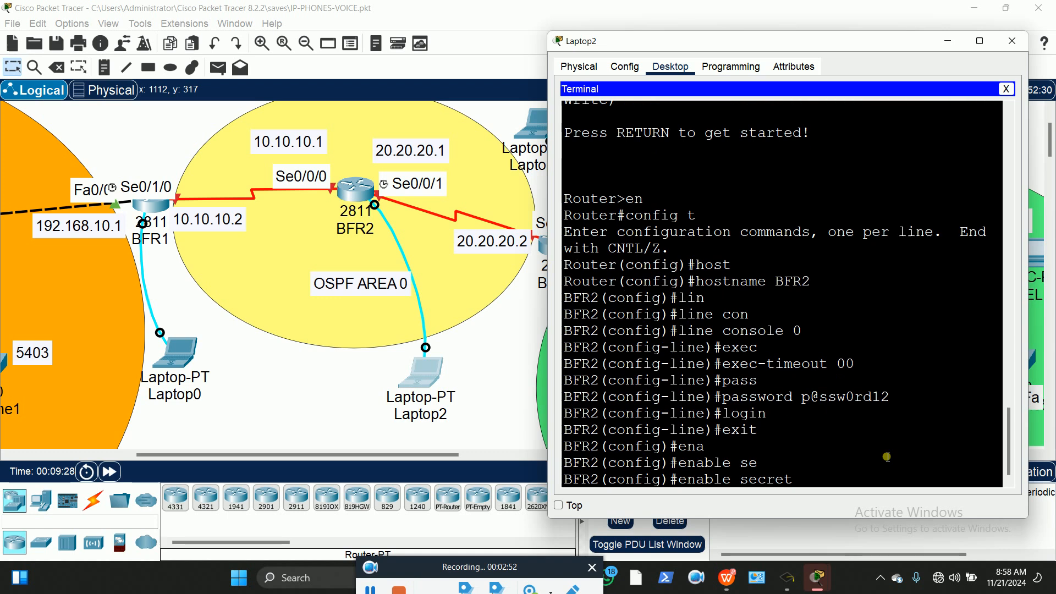
text(p@ssw0rd12)
key(Return)
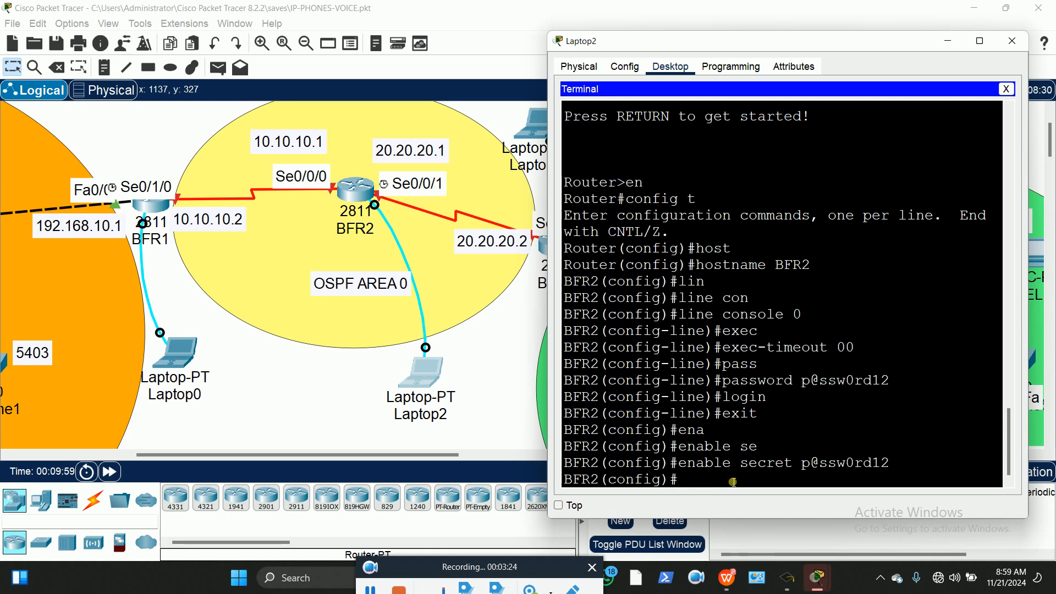
Assign 10.10.10.1 255.0.0.0 to BFR2's Serial0/0/0 interface
text(t se0)
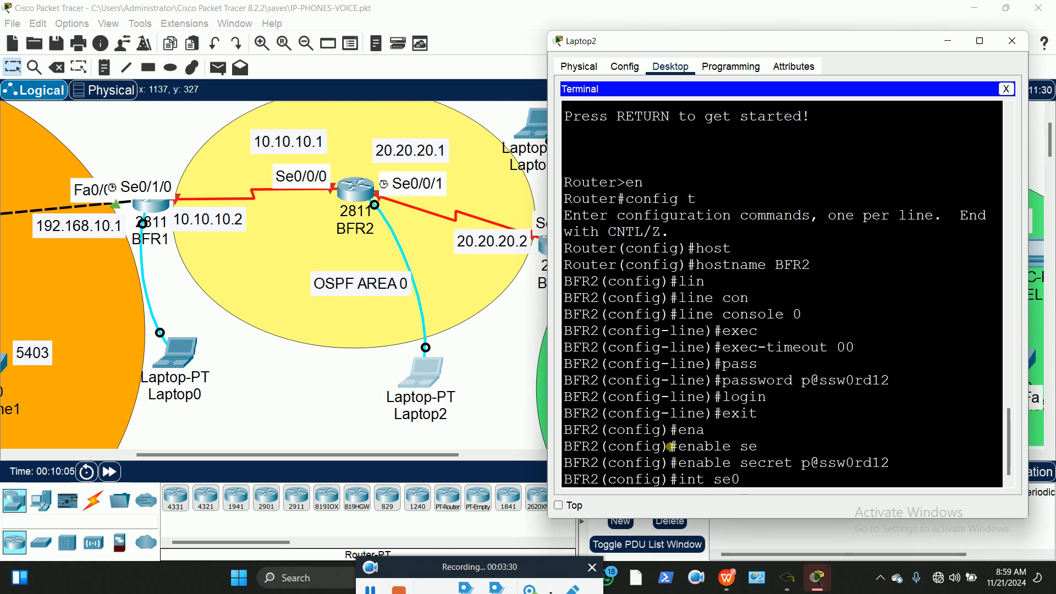
text(/0)
text(0)
key(Return)
text(ip add)
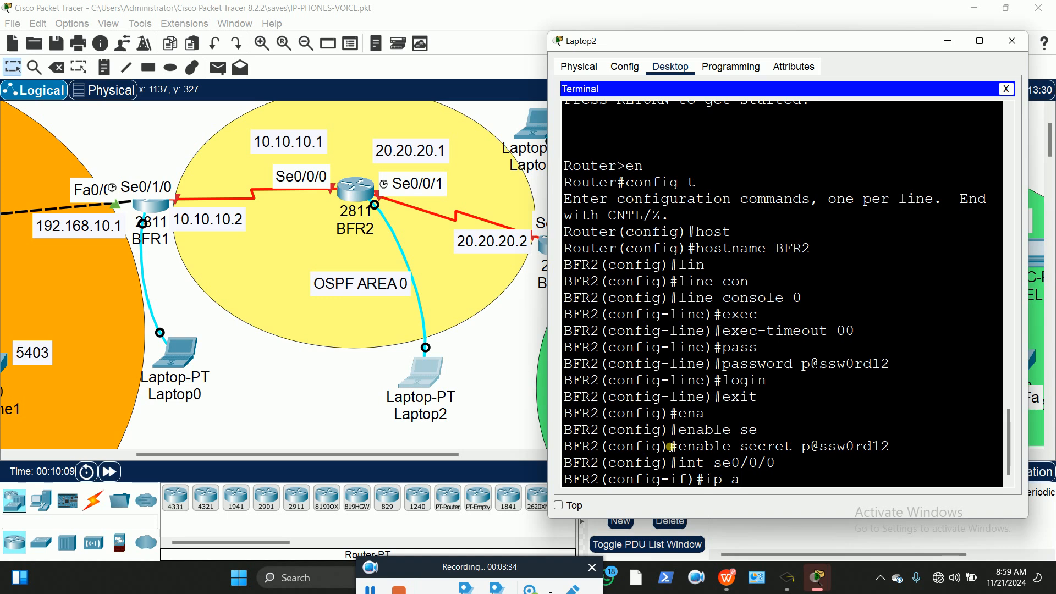
key(Tab)
text(10.10.10.1)
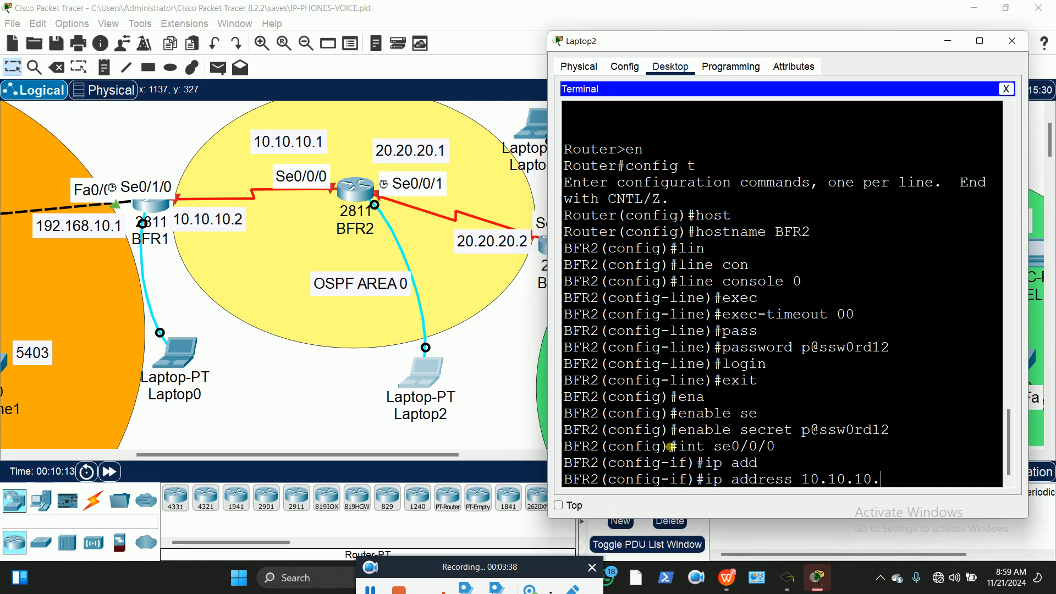
text( 255.2)
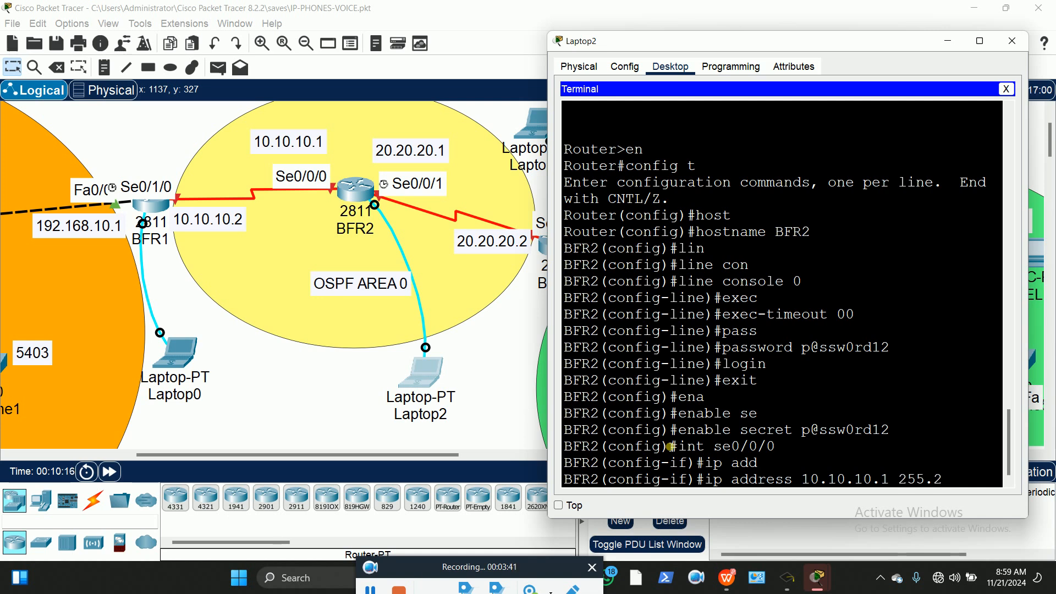
key(BackSpace)
text(0.0.0)
key(Return)
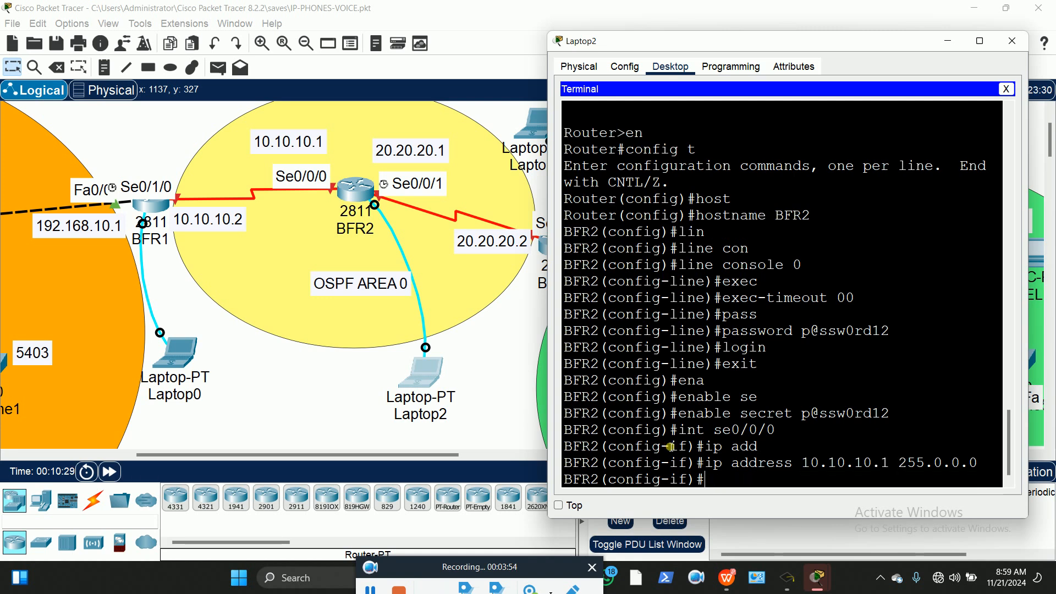
Bring Serial0/0/0 up with no shutdown, exit, and enter int se0/0/1
text(no shut)
key(Return)
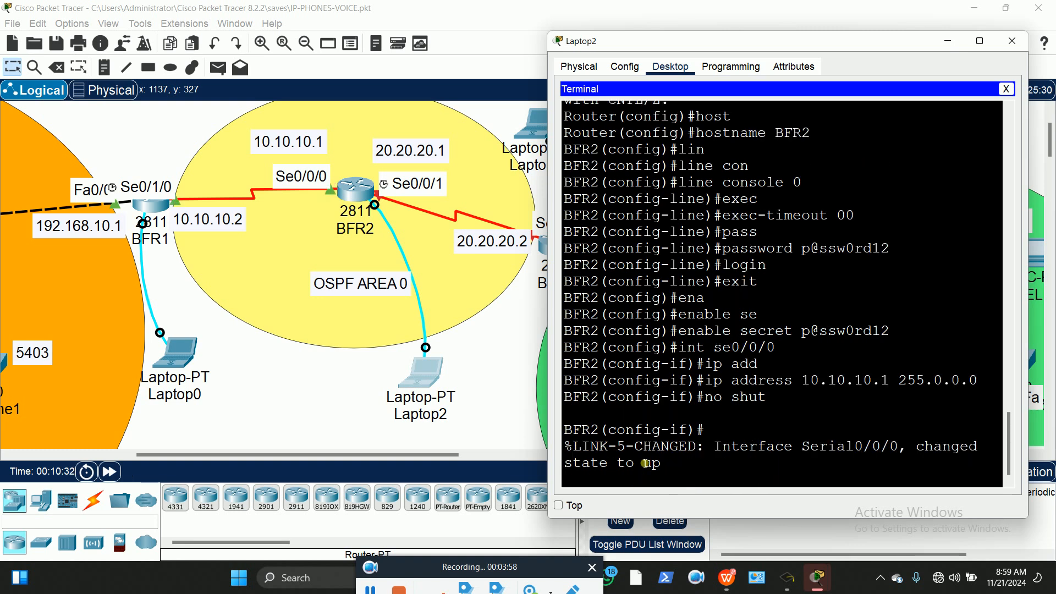
key(Return)
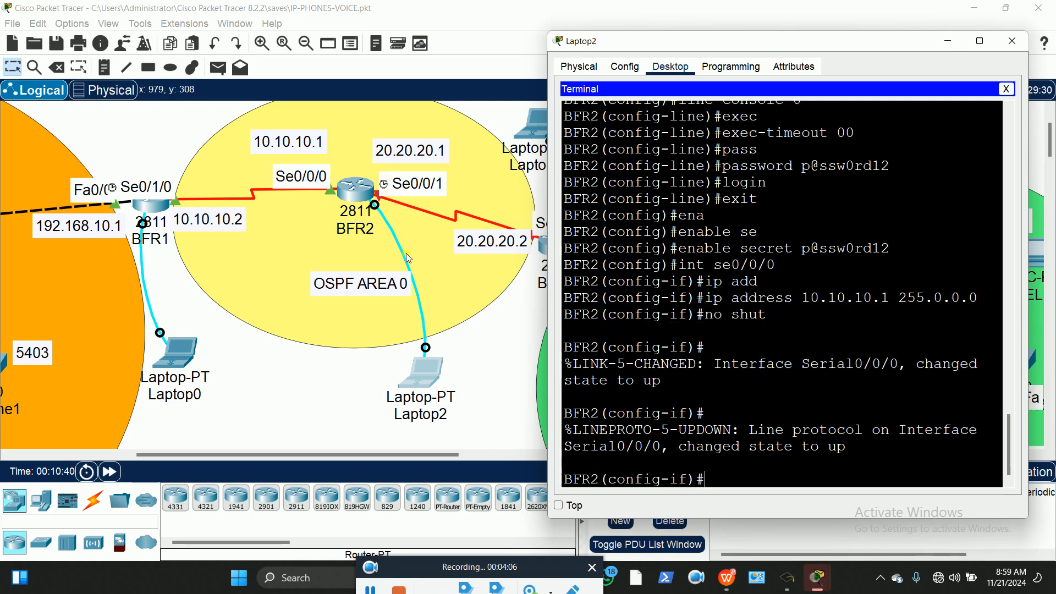
text(exit)
key(Return)
text(int se0/0/1)
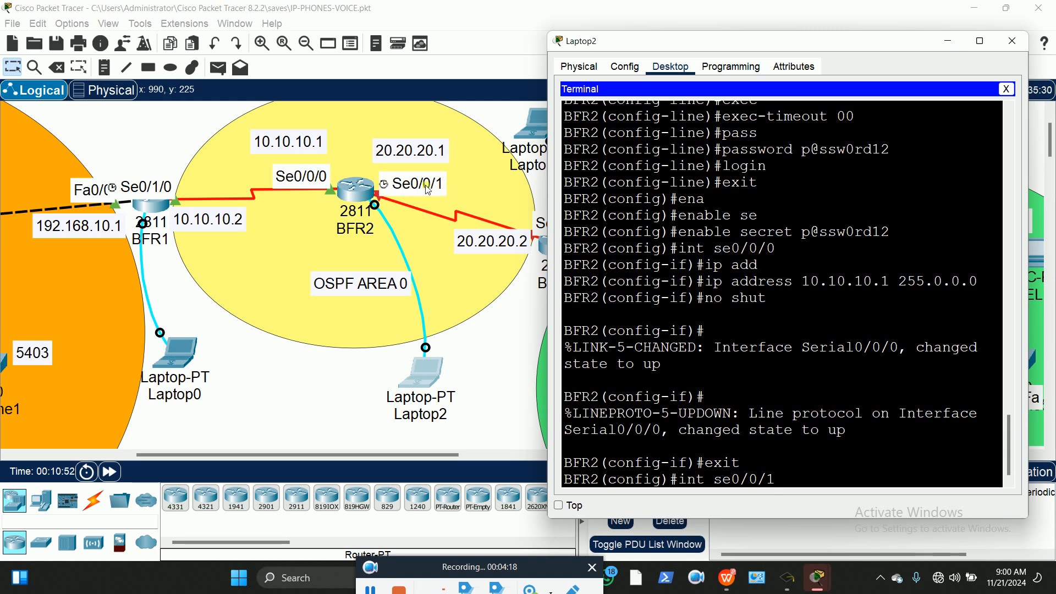
Assign 20.20.20.1 255.0.0.0 to BFR2's Serial0/0/1
key(Return)
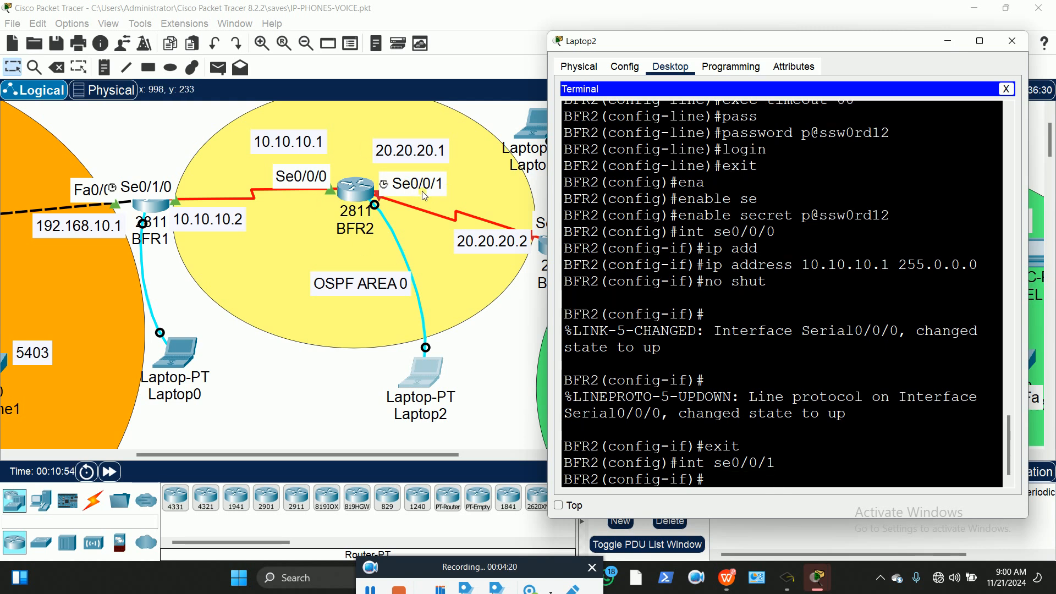
text(ip add)
key(Tab)
text(20.)
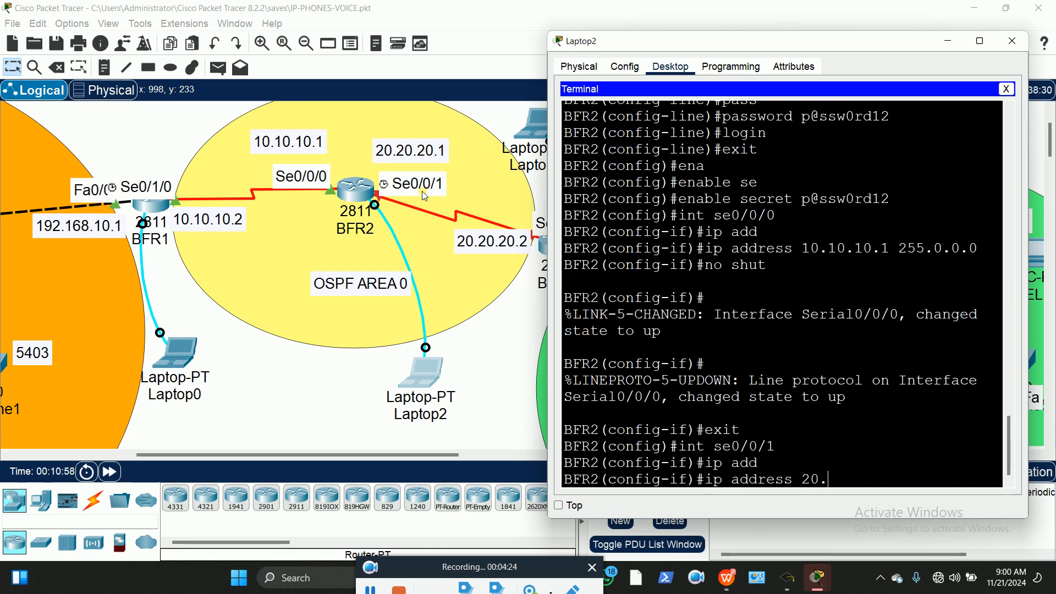
text(20.20.1 255.0.0.0)
key(Return)
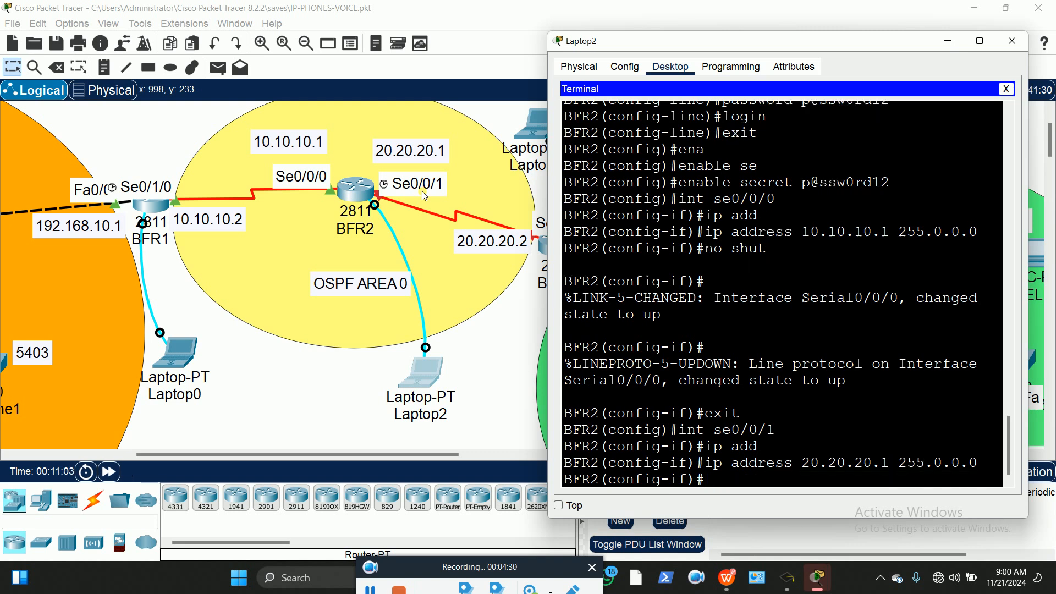
Enable Serial0/0/1 with no shutdown, exit, and move the terminal window aside
text(no sut)
key(BackSpace)
key(BackSpace)
key(BackSpace)
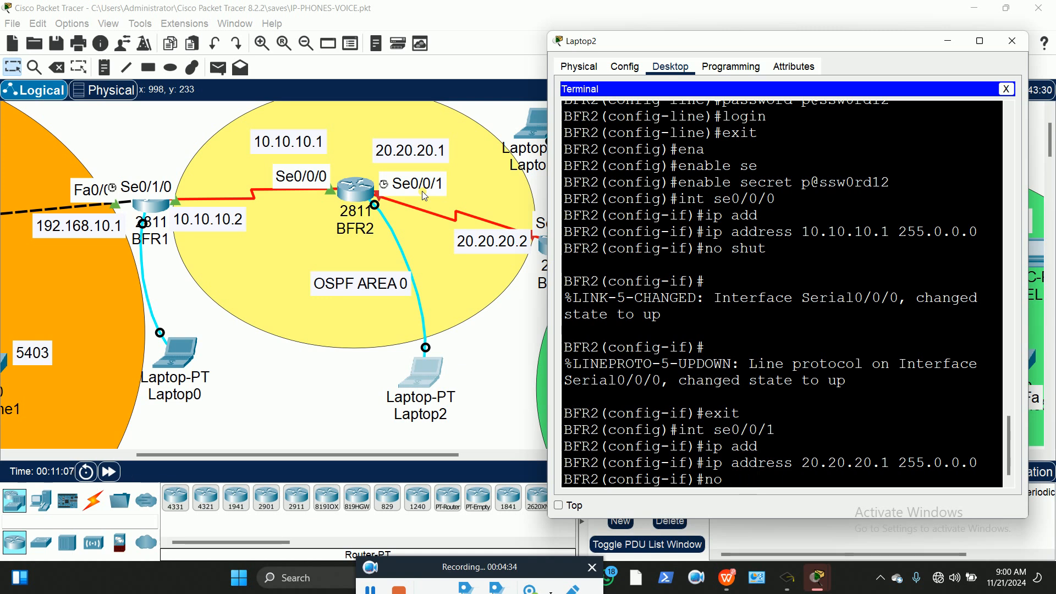
text(shut)
key(Return)
key(Return)
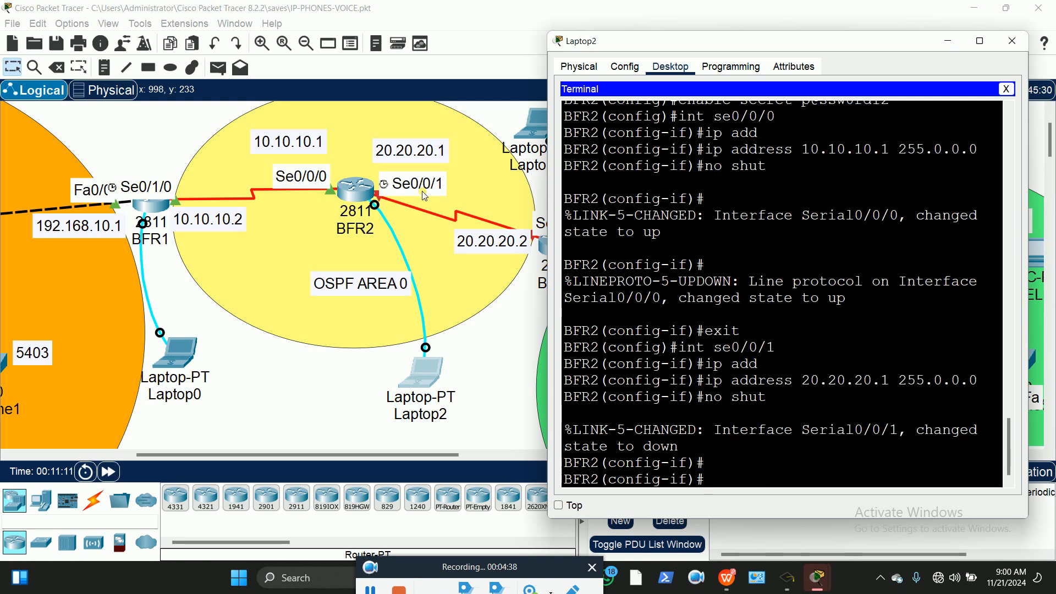
text(exit)
key(Return)
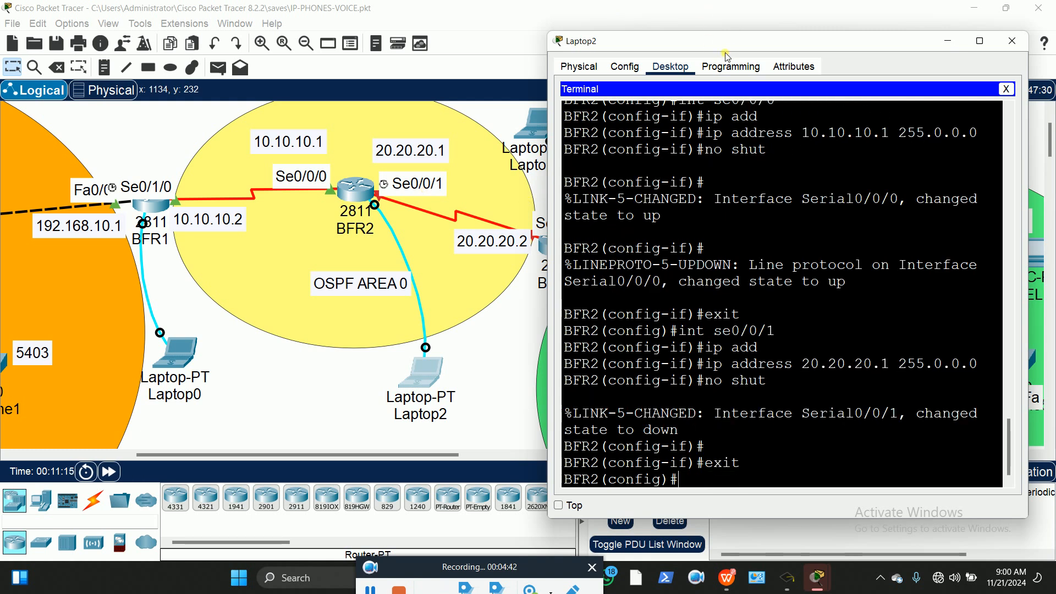
drag(715, 44, 250, 47)
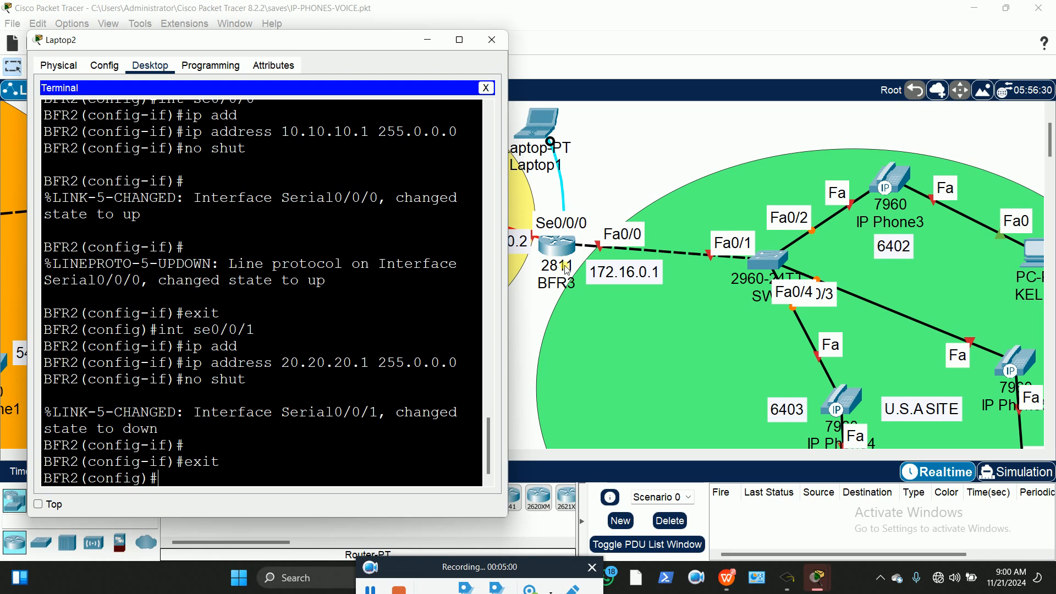
Pan the topology right to BFR3 and the U.S.A SITE LAN, then open Laptop1
click(613, 134)
scroll(681, 148, up, 3)
scroll(681, 148, down, 3)
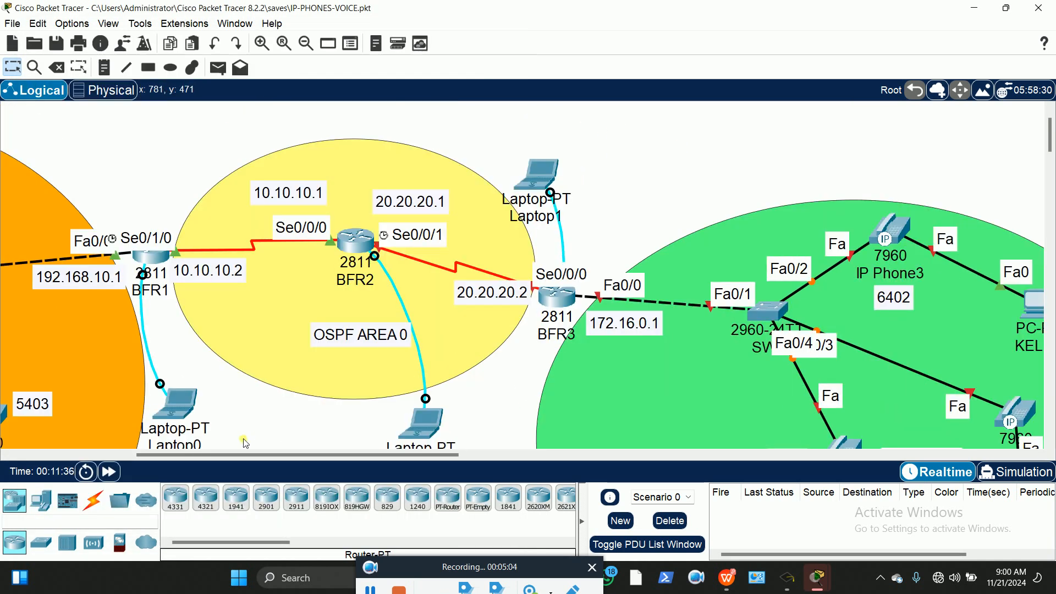
drag(235, 454, 361, 467)
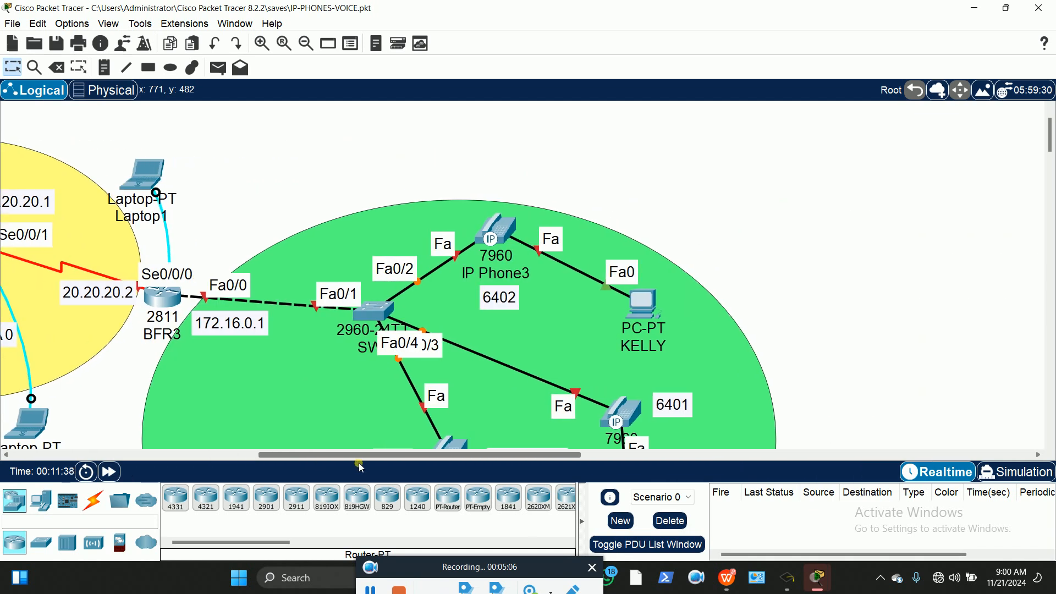
scroll(440, 330, down, 3)
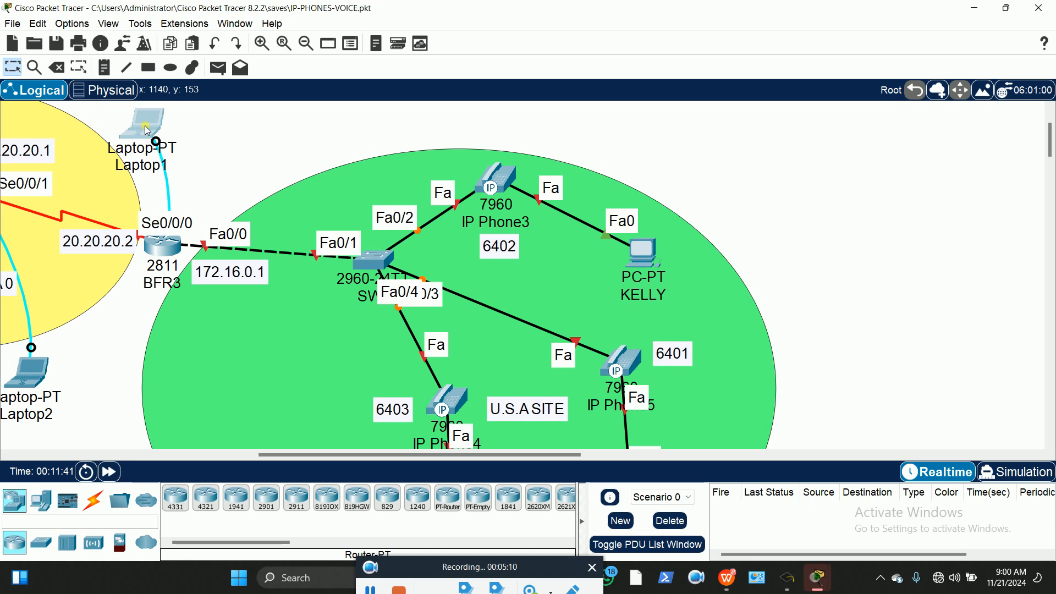
click(147, 130)
Connect Laptop1's Terminal to BFR3's console and abort the stray 'no' domain lookup
click(498, 112)
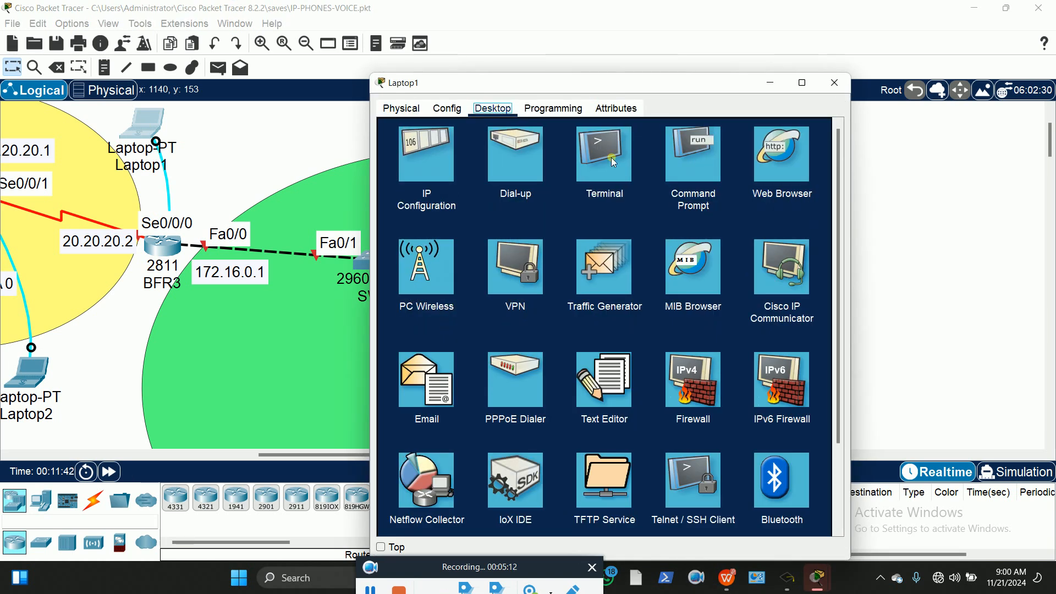
click(605, 157)
click(806, 259)
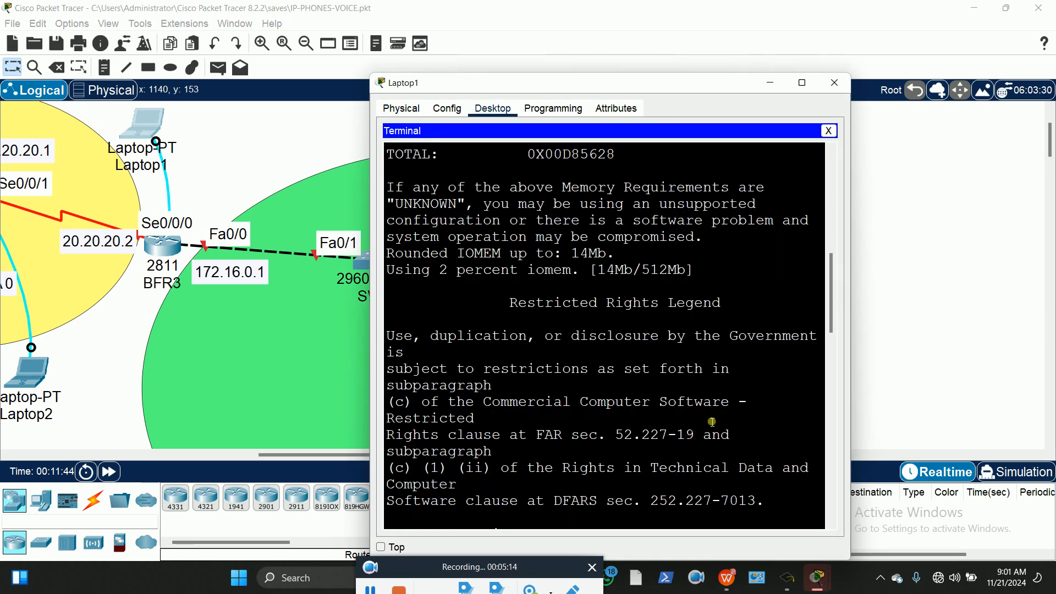
text(no)
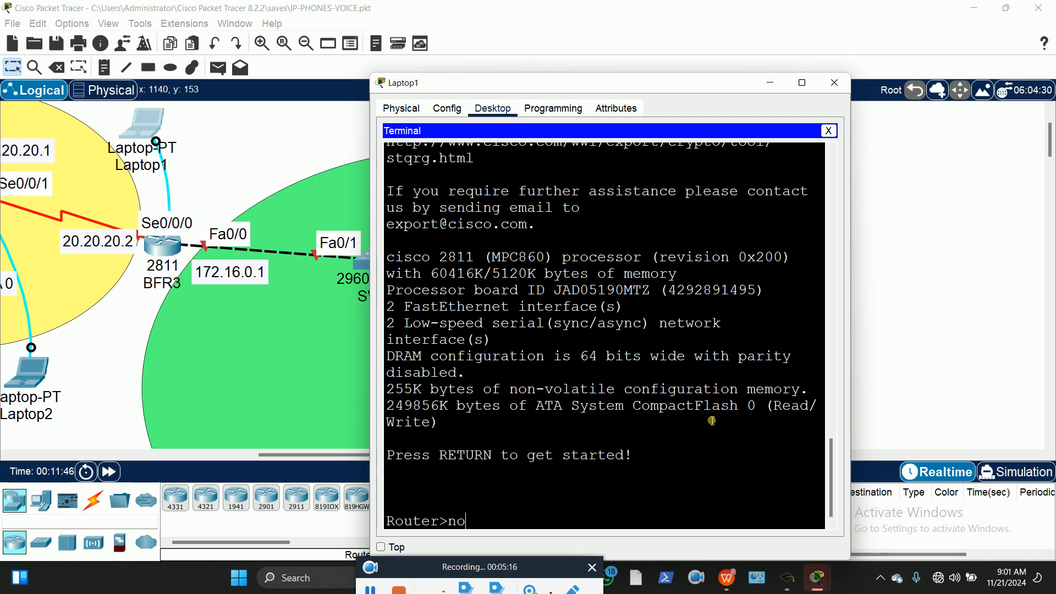
key(Return)
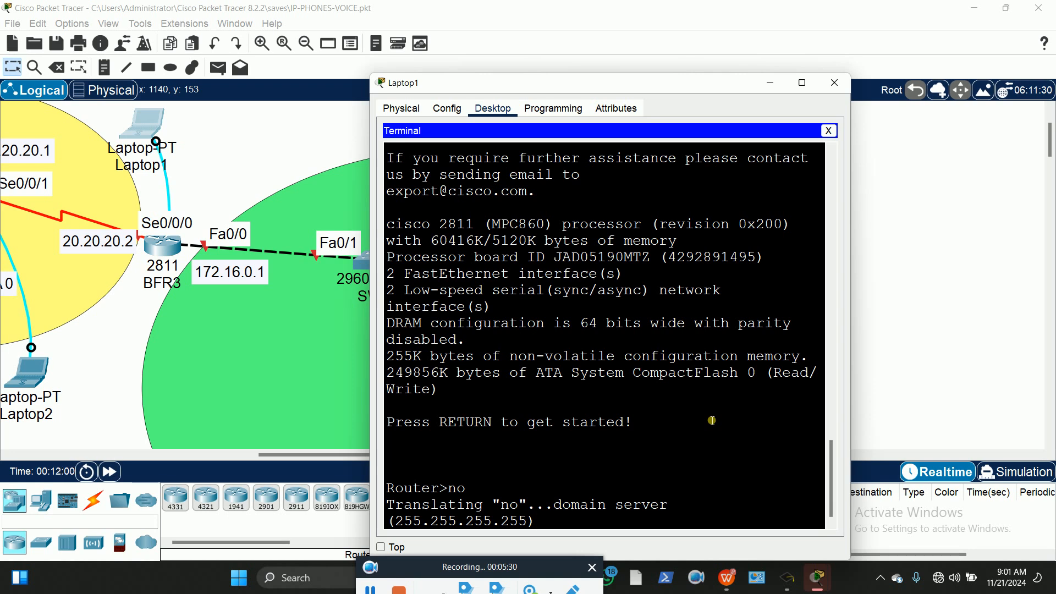
key(ctrl+shift+6)
Enter global configuration and rename the router to BFR3
text(EN)
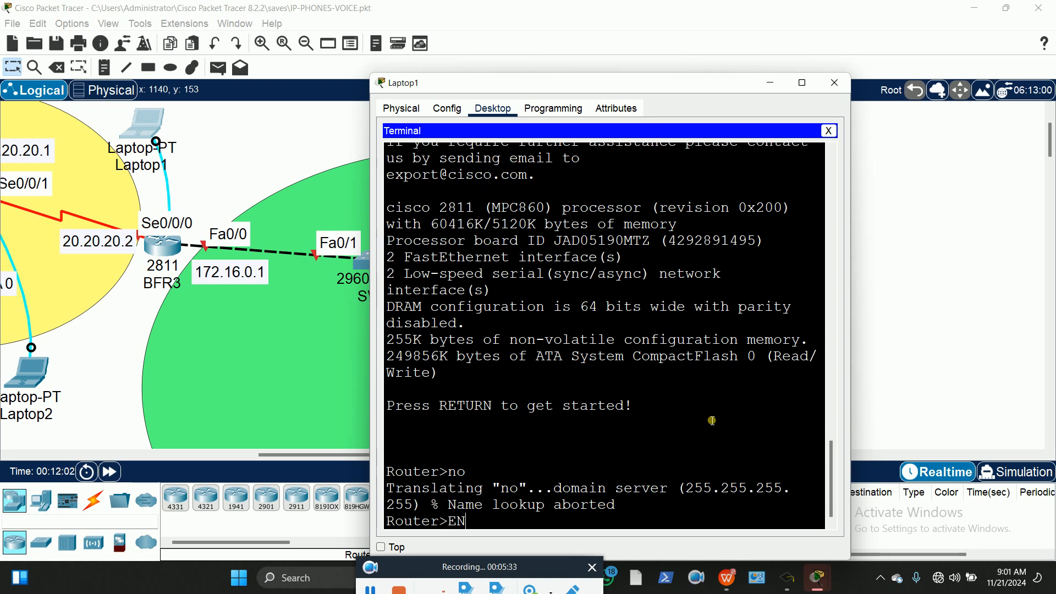
key(Return)
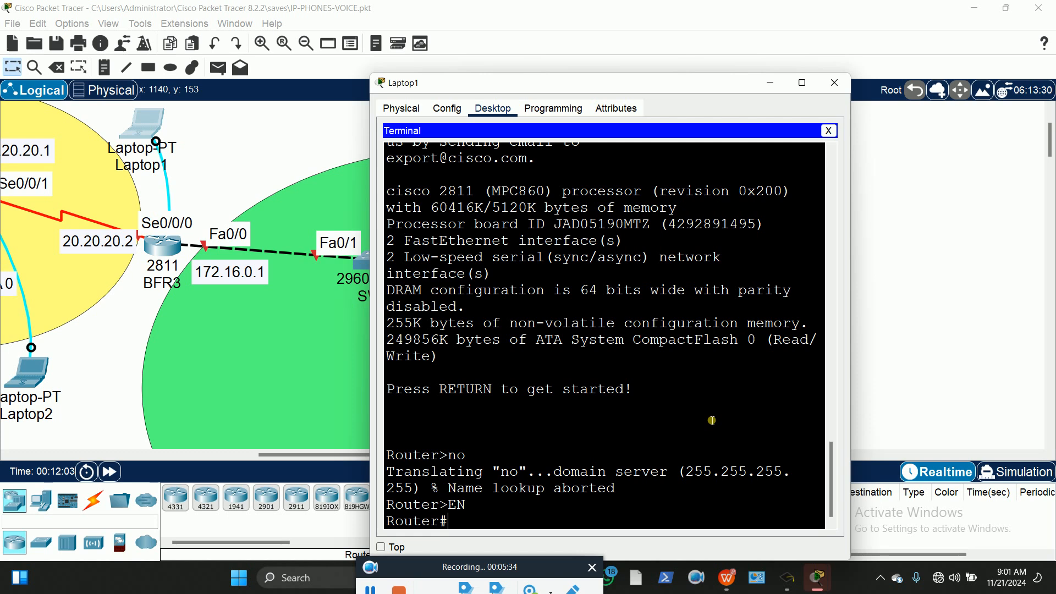
text(config t)
key(Return)
text(host)
key(Tab)
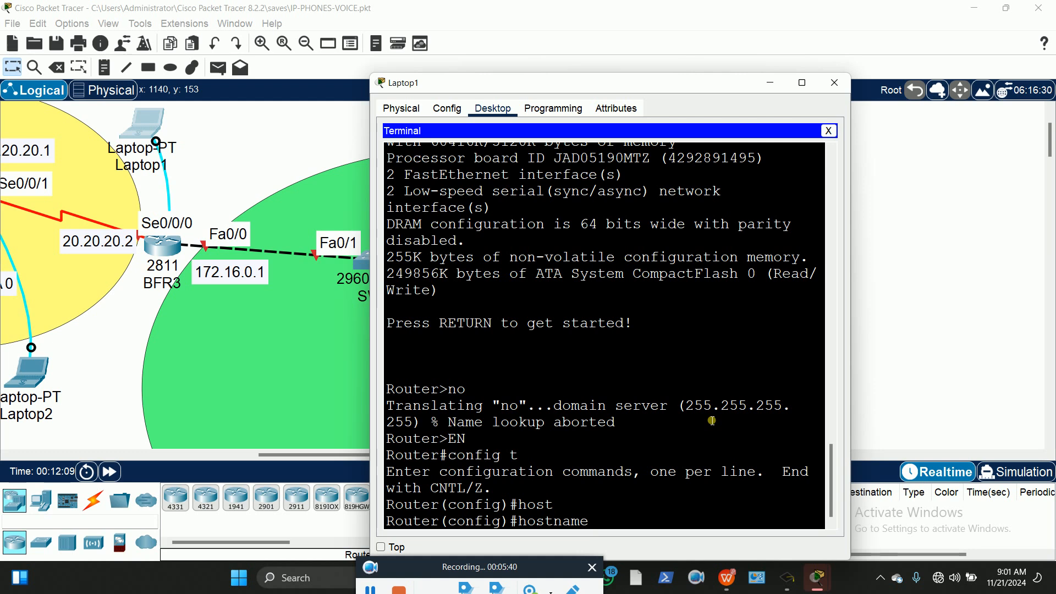
text(BFR3)
key(Return)
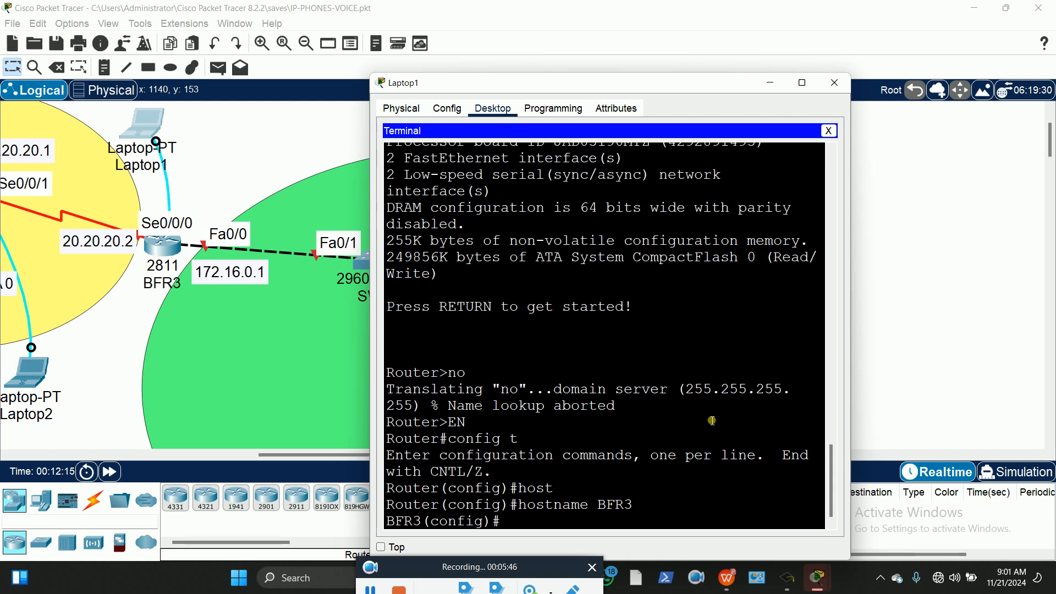
Disable the inactivity timeout on line console 0 with exec-timeout 00
text(lin)
key(Tab)
text(con)
key(Tab)
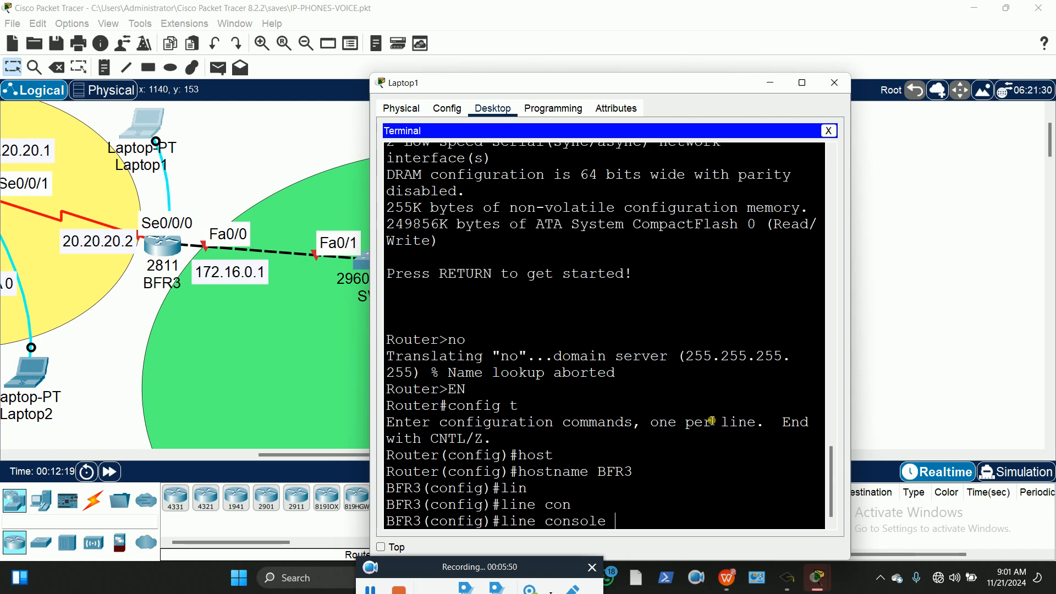
text(0)
key(Return)
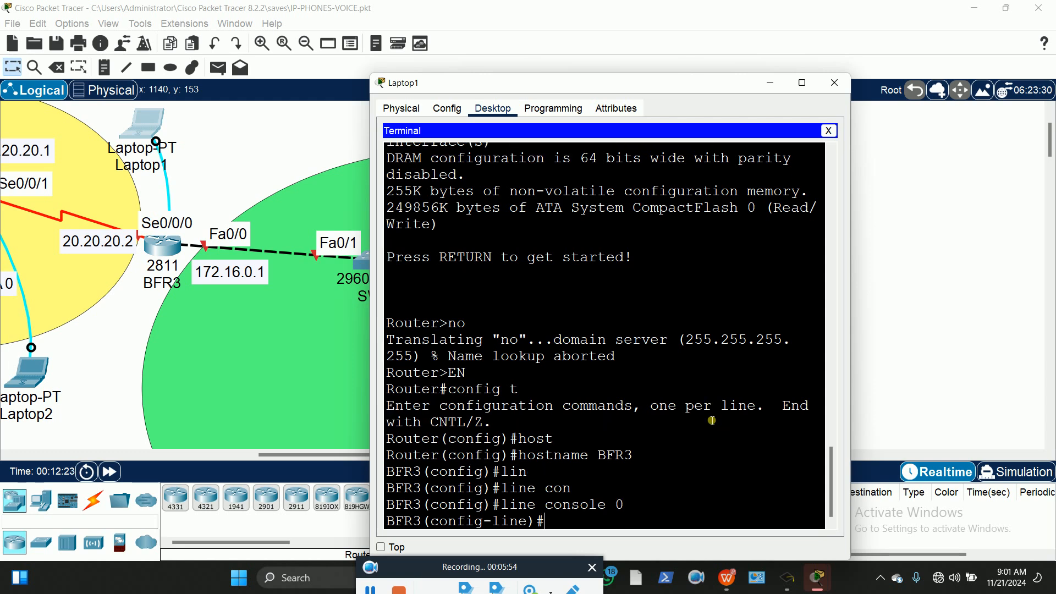
text(exec)
key(Tab)
text(00)
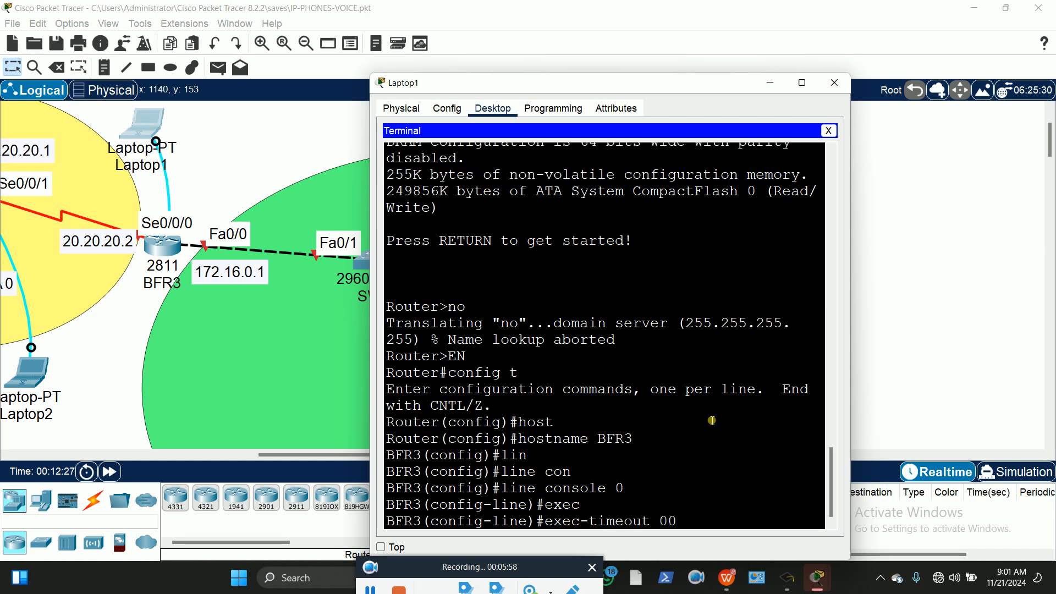
key(Return)
Set the console password, require login, and exit the console line
text(pas)
key(Tab)
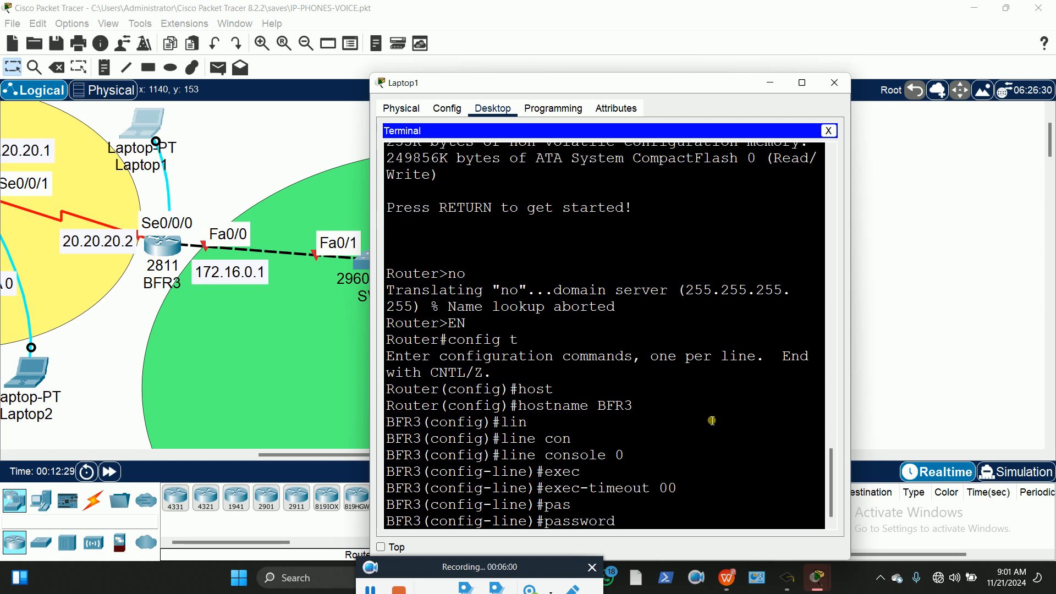
text(p@ssw0rd12)
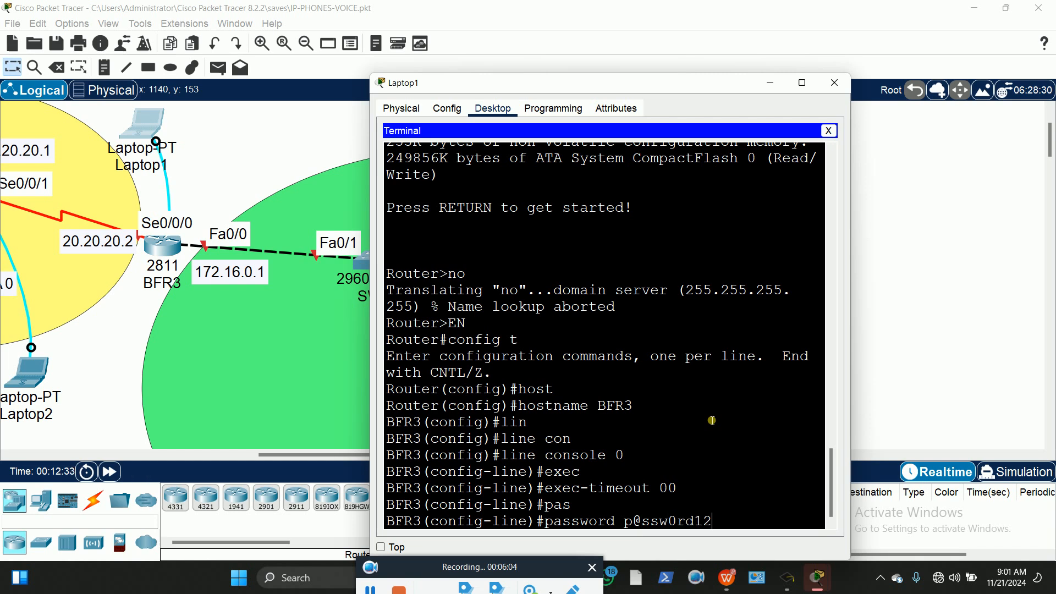
key(Return)
text(login)
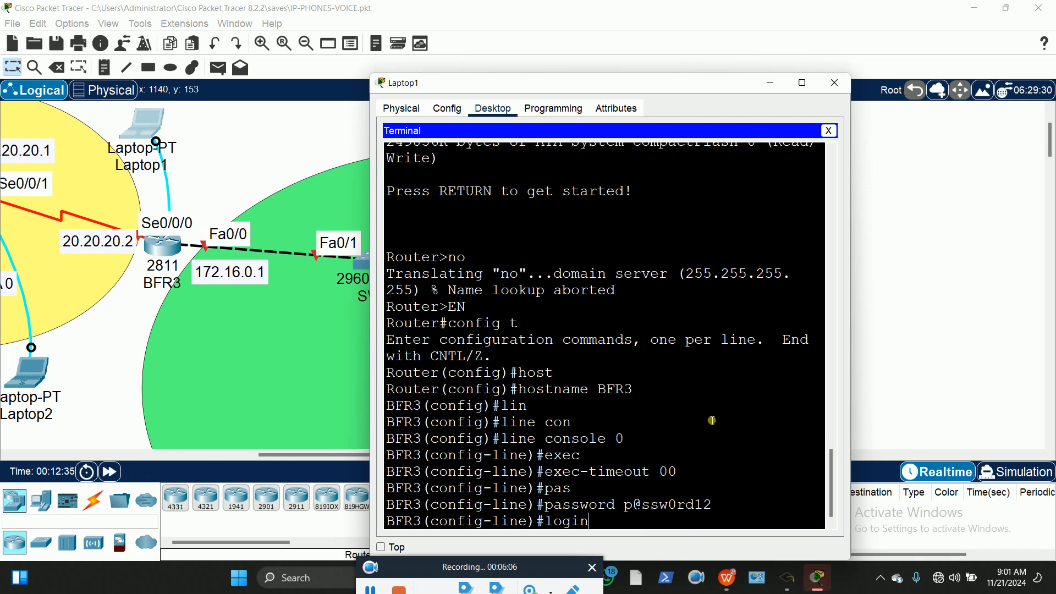
key(Return)
text(exit)
key(Return)
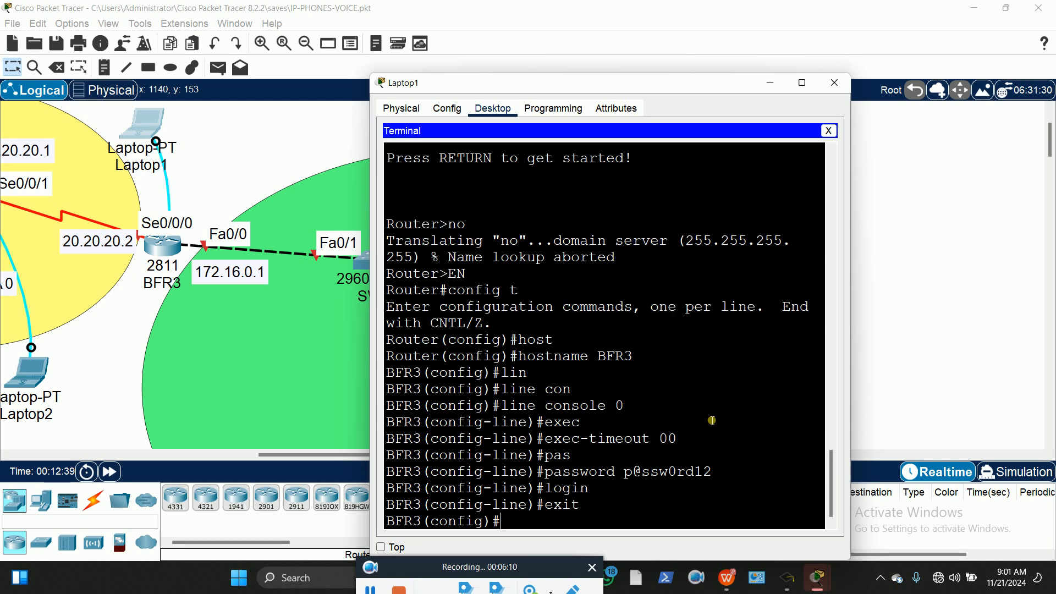
Set BFR3's enable secret to the same password
text(ena)
key(Tab)
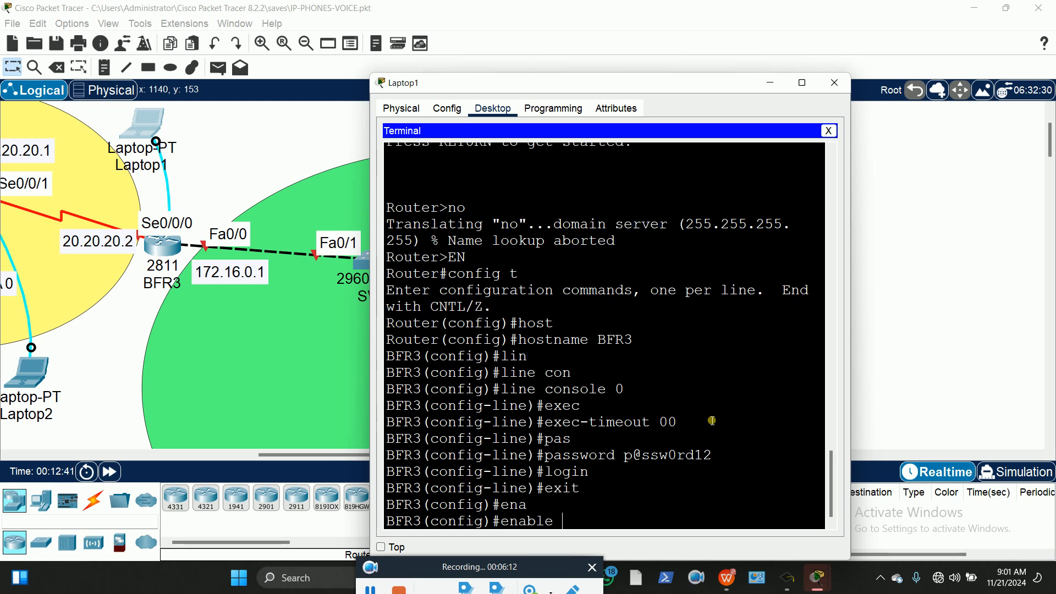
text(sec)
key(Tab)
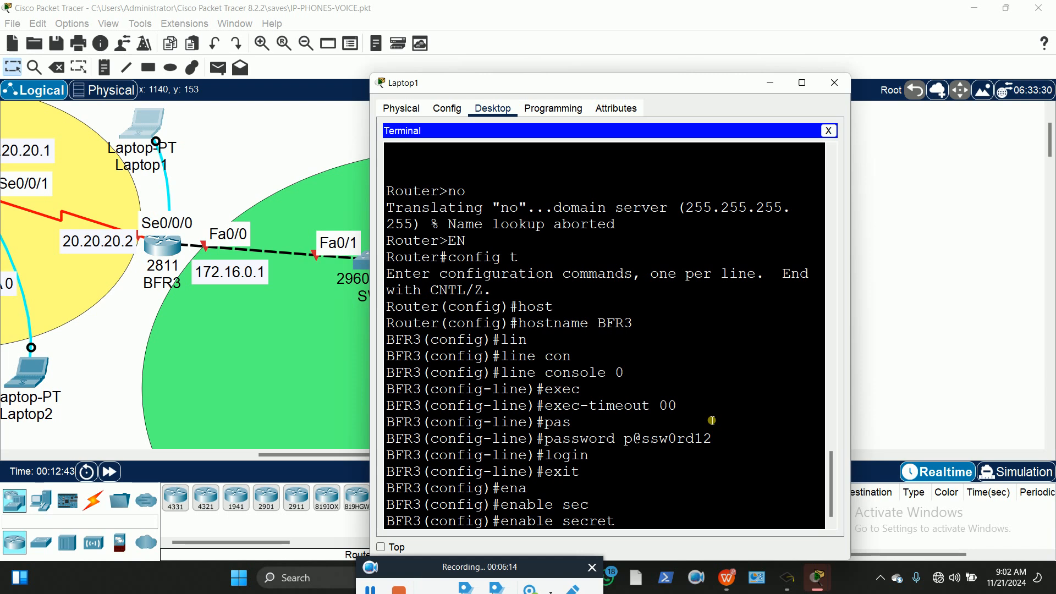
text(p@ssw0rd12)
key(Return)
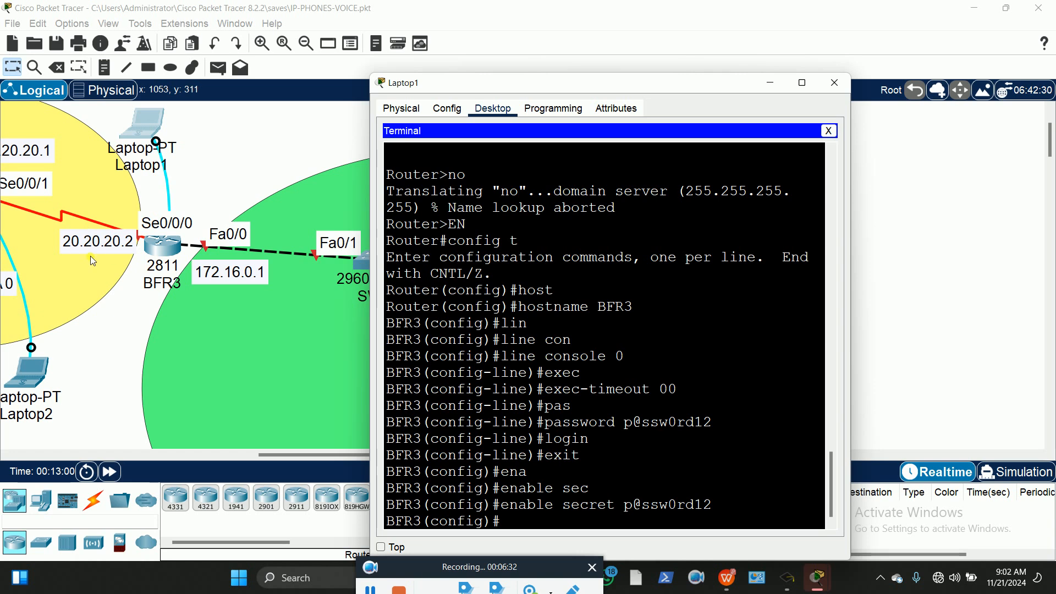
Assign 20.20.20.2 255.0.0.0 to BFR3's Serial0/0/0 and issue no shutdown
text(int se)
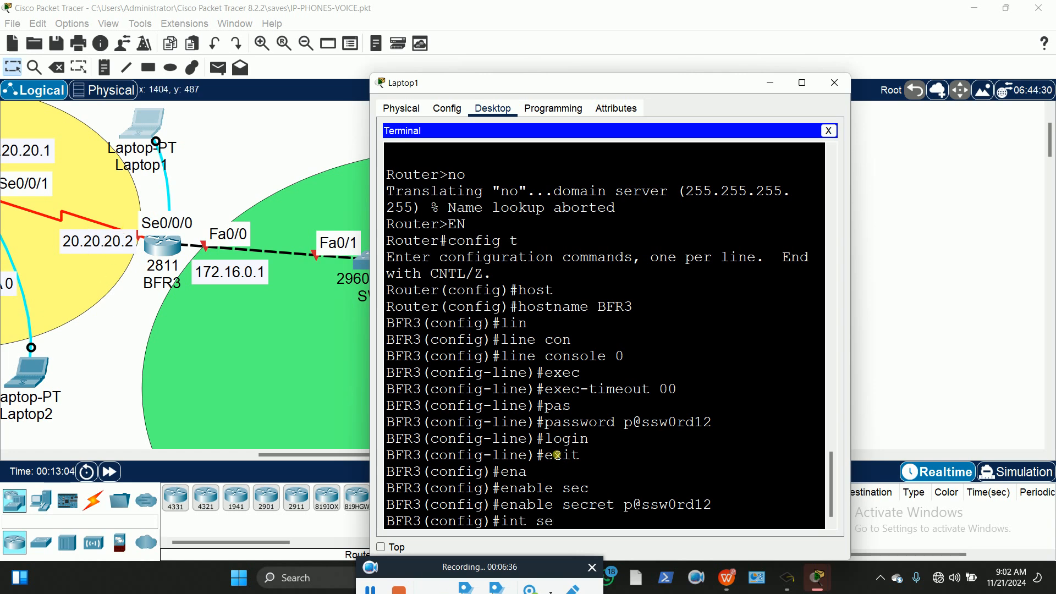
text(0/0/0)
key(Return)
text(ip)
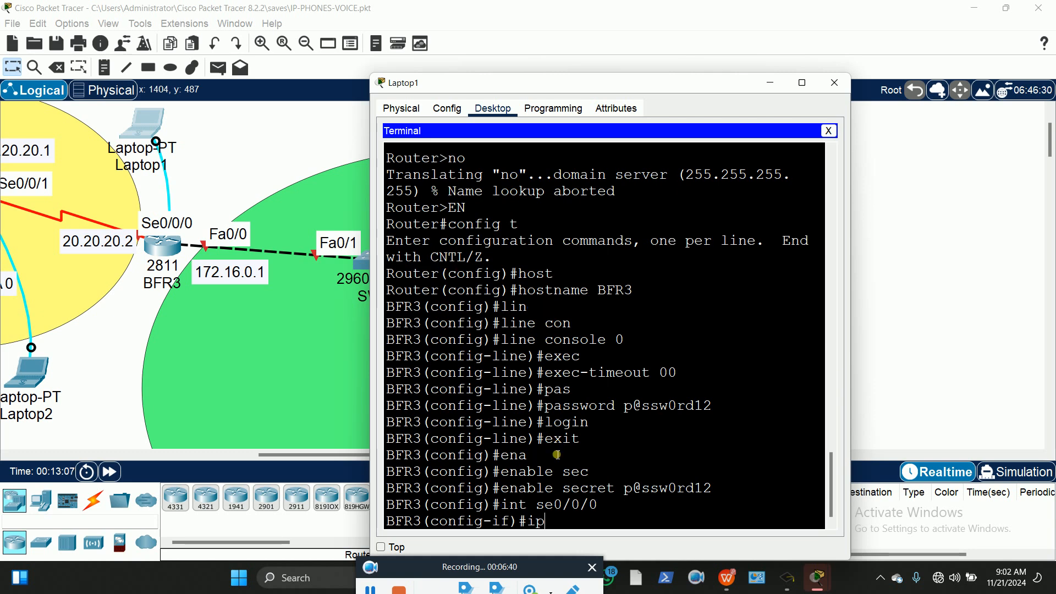
text( add)
key(Tab)
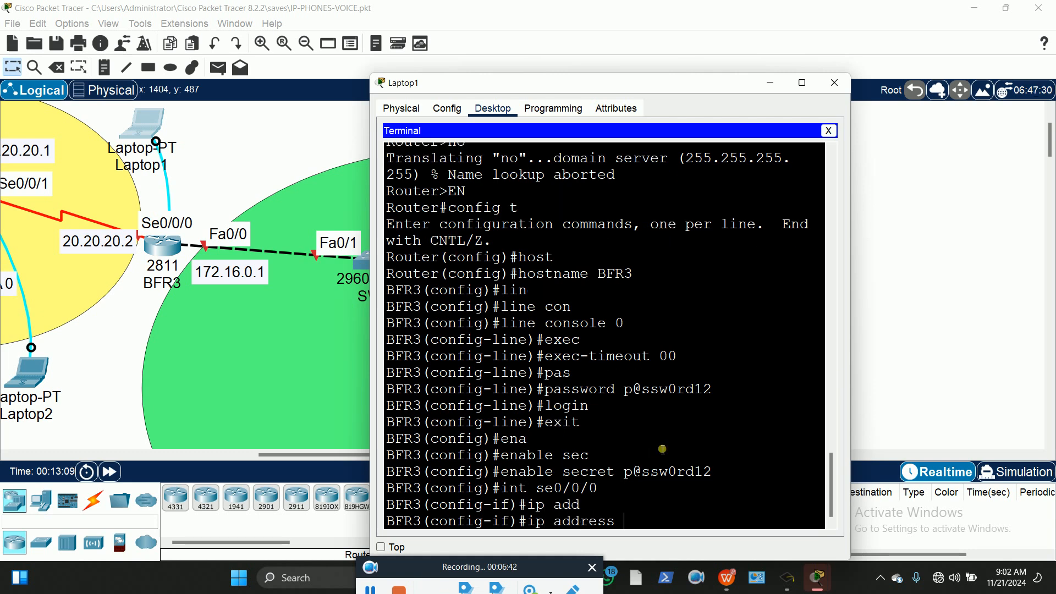
text(20.20.20)
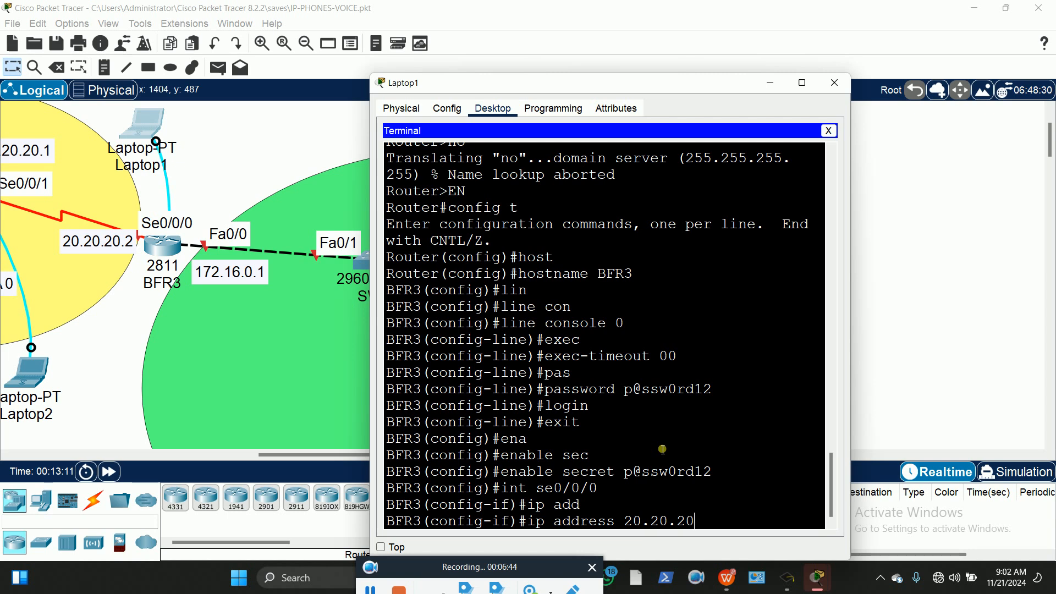
text(.2 255.0.0.0)
key(Return)
text(no shut)
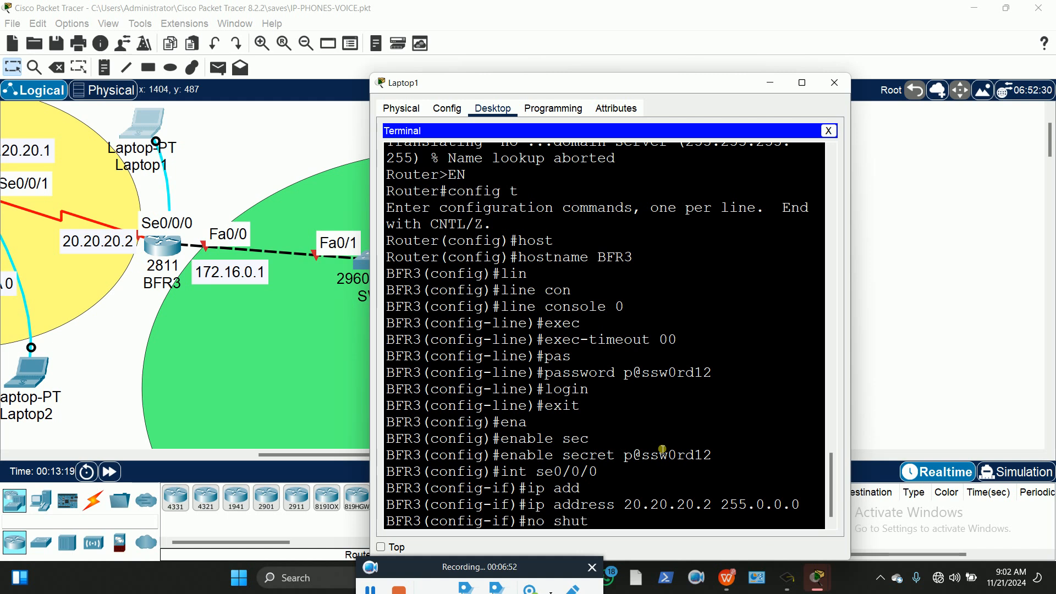
key(Return)
key(Return)
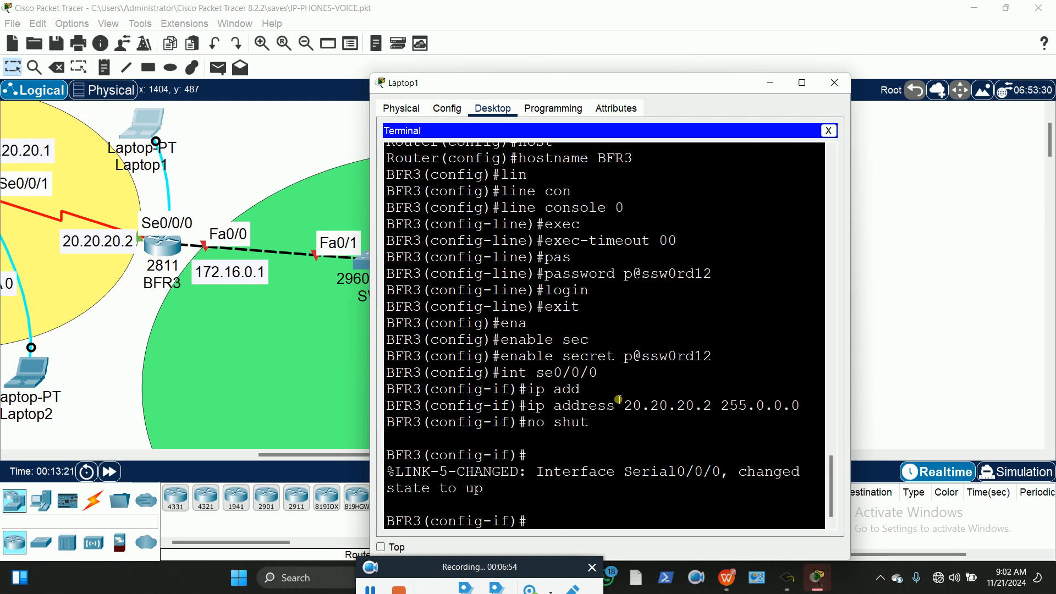
Pan the workspace and nudge the U.S.A SITE area slightly up-right
drag(277, 456, 144, 464)
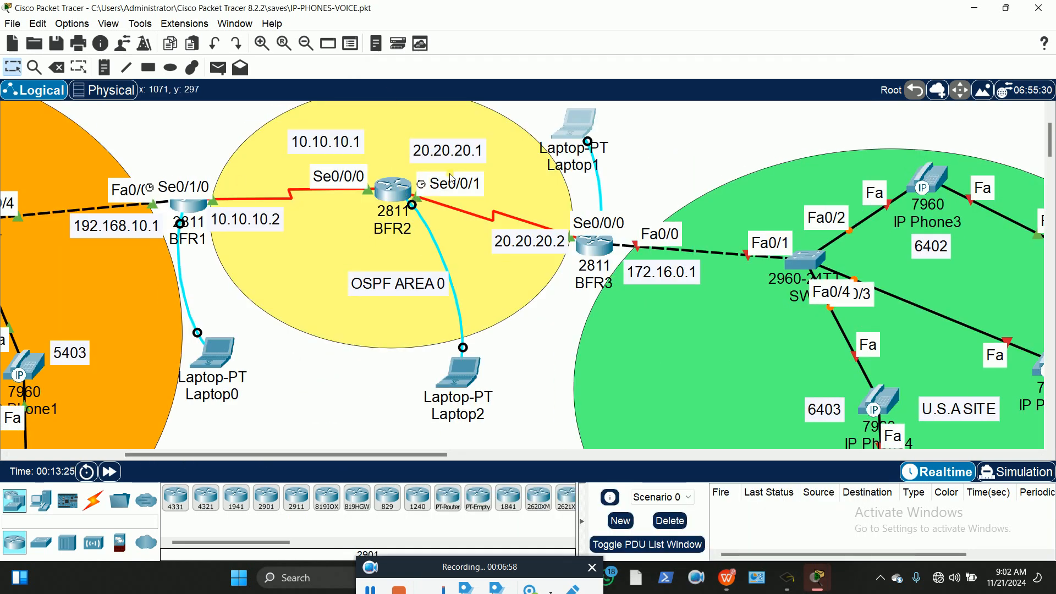
drag(305, 456, 398, 462)
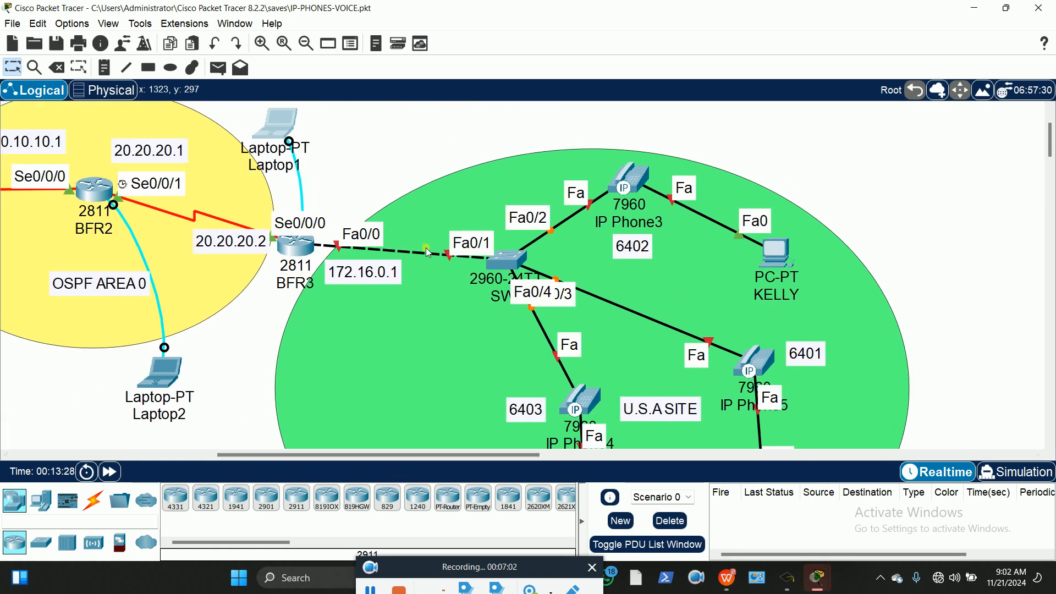
click(682, 168)
drag(691, 133, 701, 125)
click(382, 124)
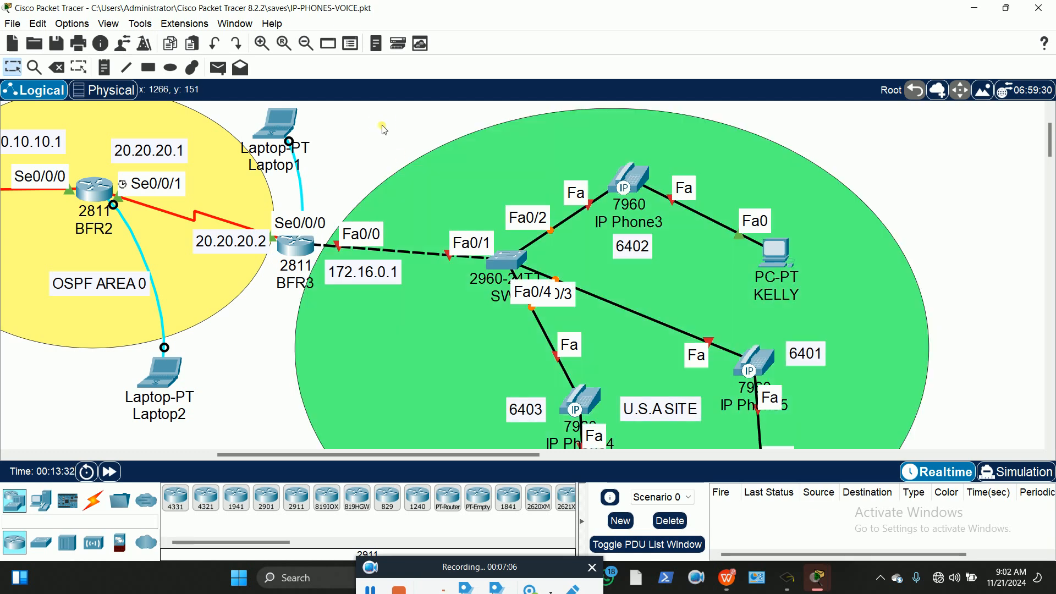
In BFR3's terminal, exit to global configuration and enter int fa0/0
click(275, 124)
click(631, 522)
key(Return)
text(exit)
key(Return)
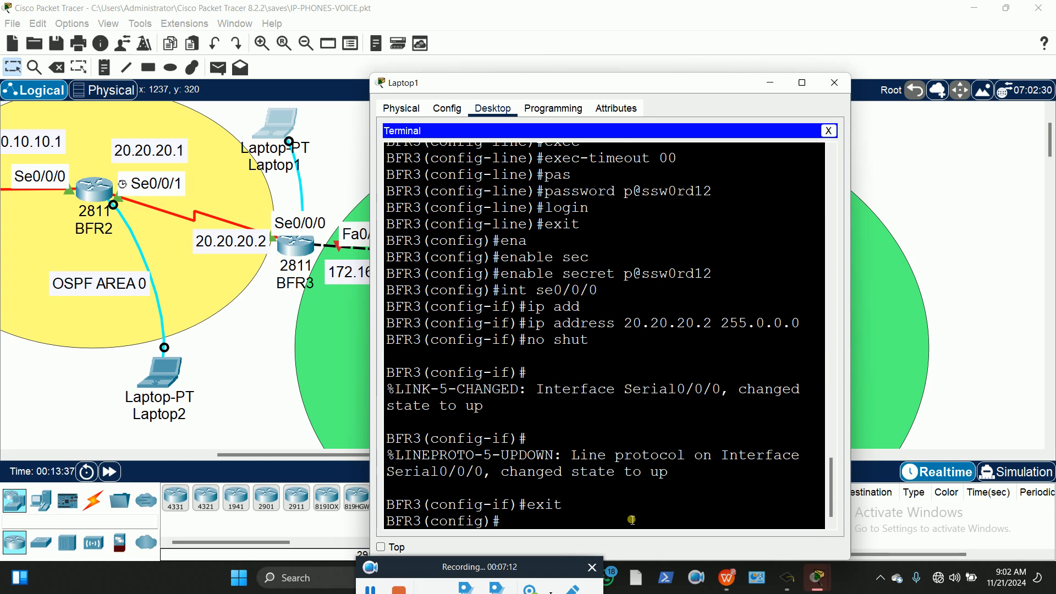
text(int fa0/0)
Assign 172.16.0.1 255.255.0.0 to BFR3's FastEthernet0/0 and bring it up with no shut
drag(413, 82, 501, 81)
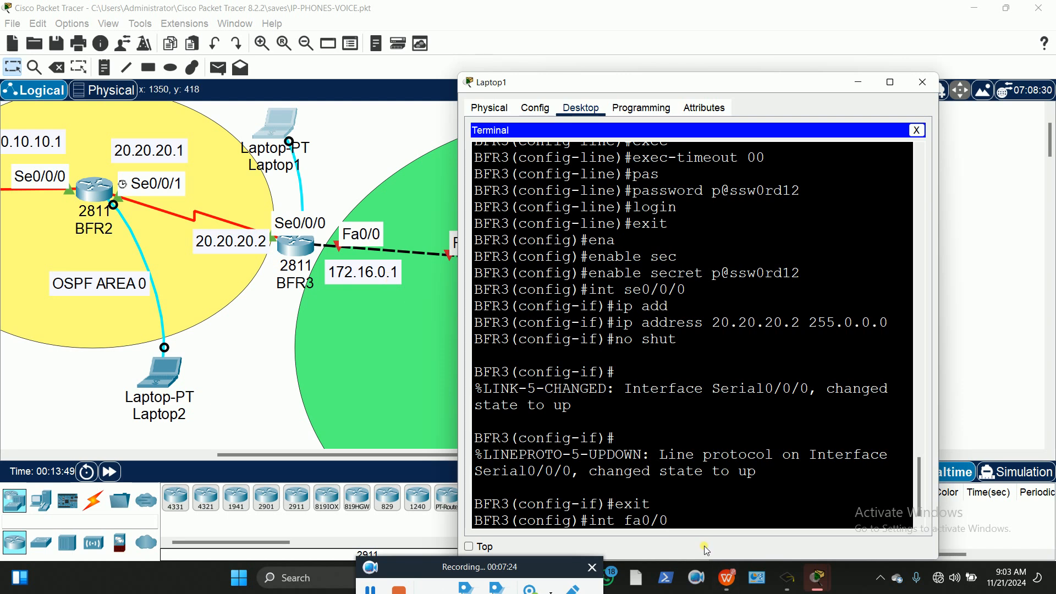
key(Return)
text(ip add)
key(Tab)
text(17)
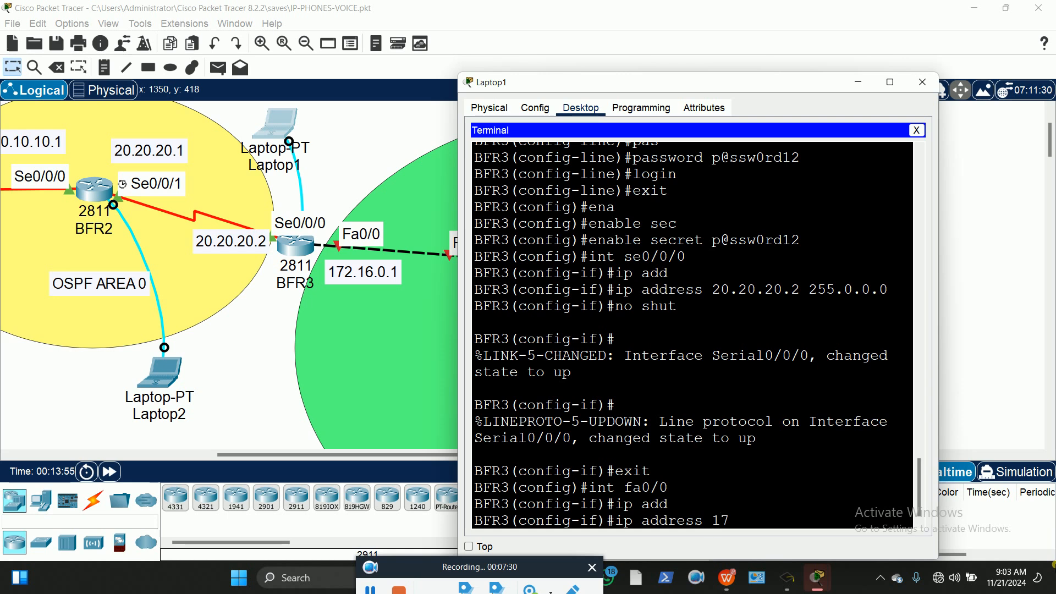
text(2.16.0.1)
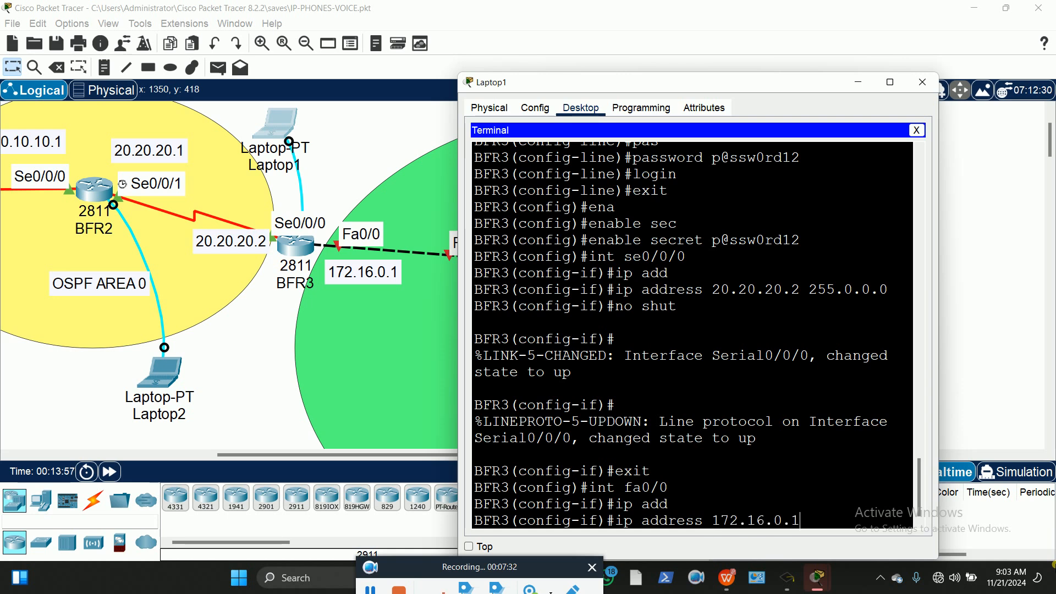
text( 255.255.0.0)
key(Return)
text(no shut)
key(Return)
key(Return)
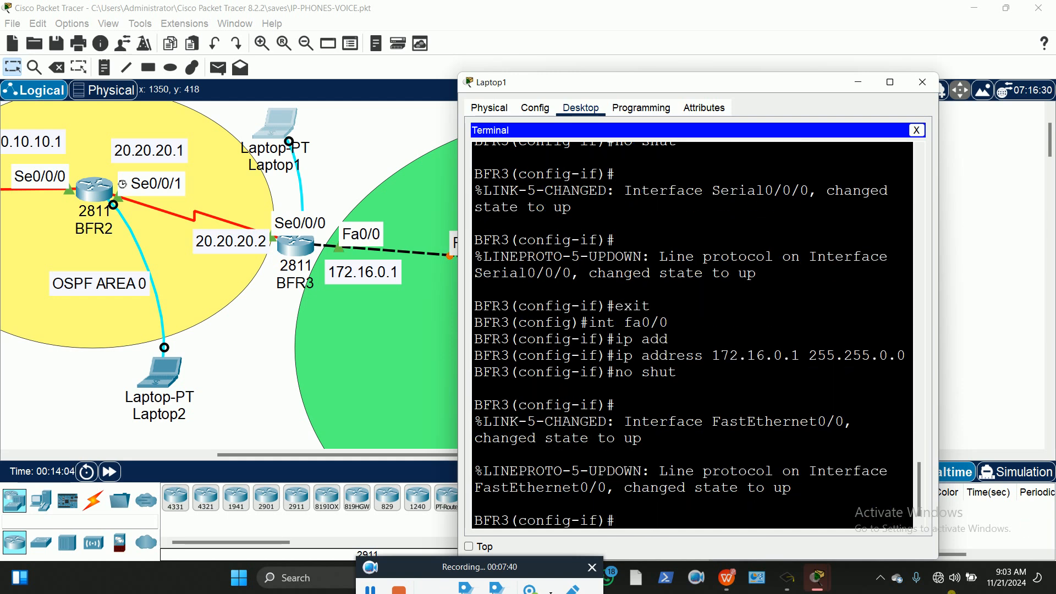
Exit back to global configuration mode on BFR3 and begin an ip dhcp command
drag(658, 89, 250, 38)
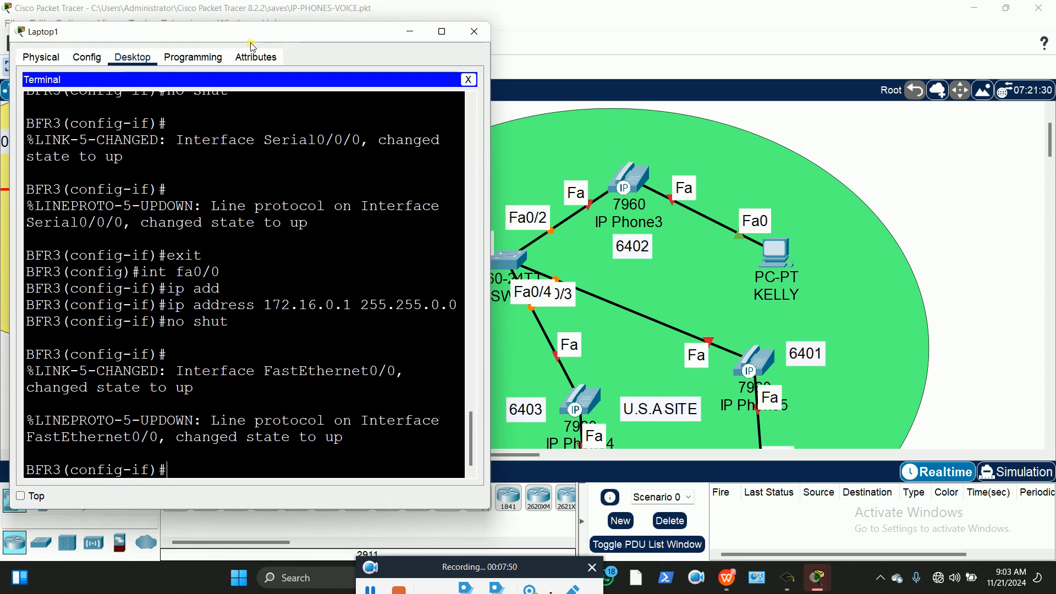
scroll(848, 269, down, 1)
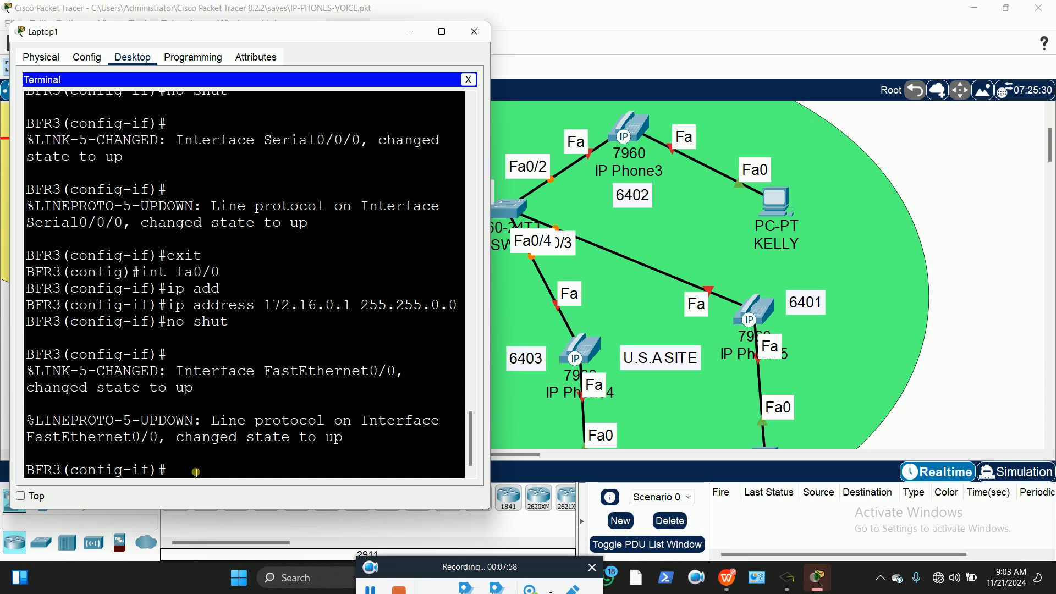
text(exit)
key(Return)
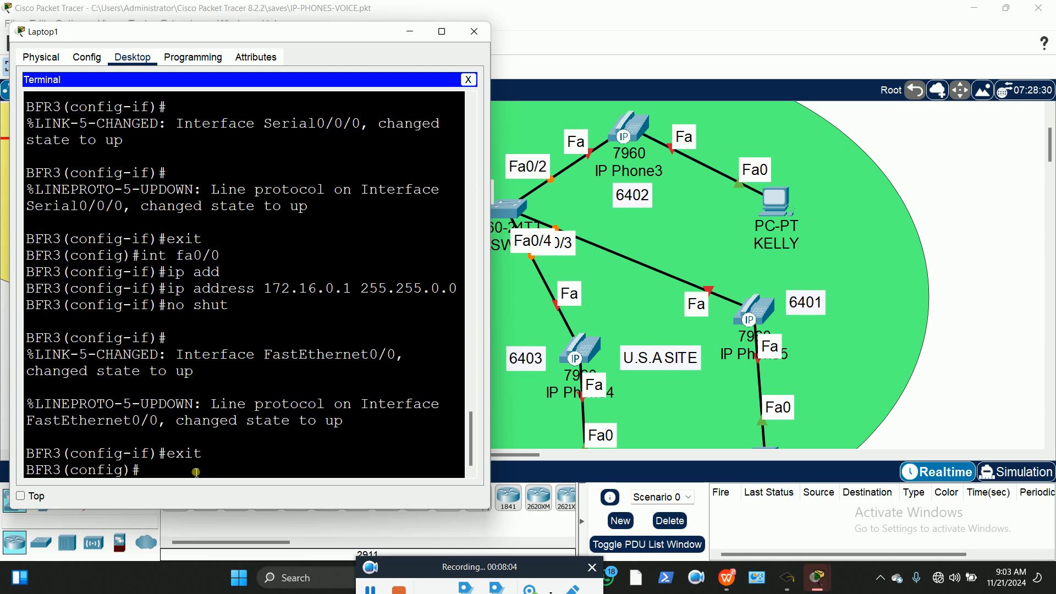
text(ip dhc)
Exclude DHCP addresses 172.16.0.100 through 172.16.0.150 on BFR3
key(Tab)
text(p ex)
key(Tab)
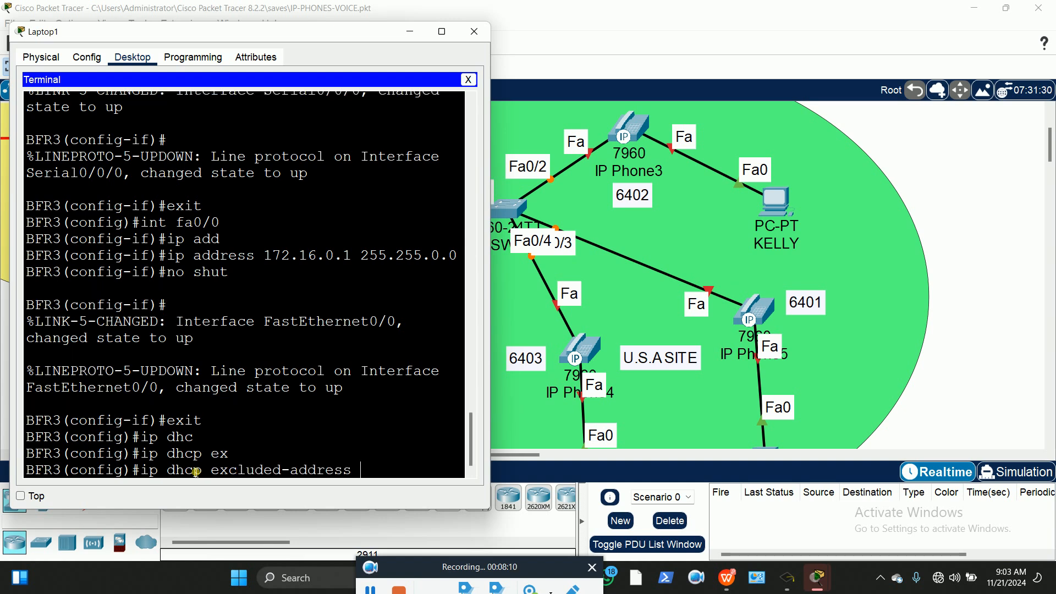
text(172.16.0.)
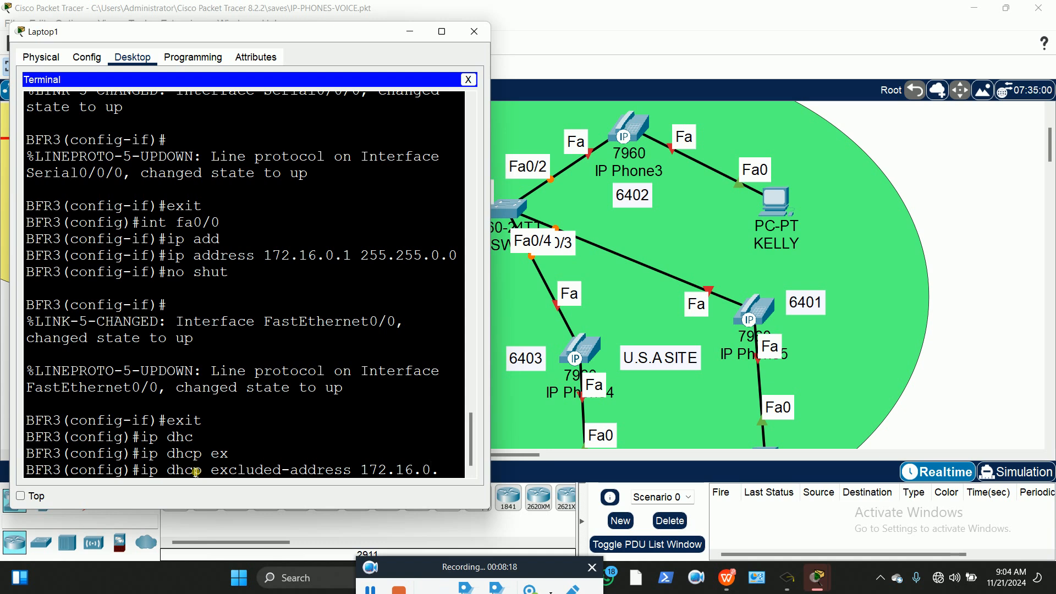
text(100)
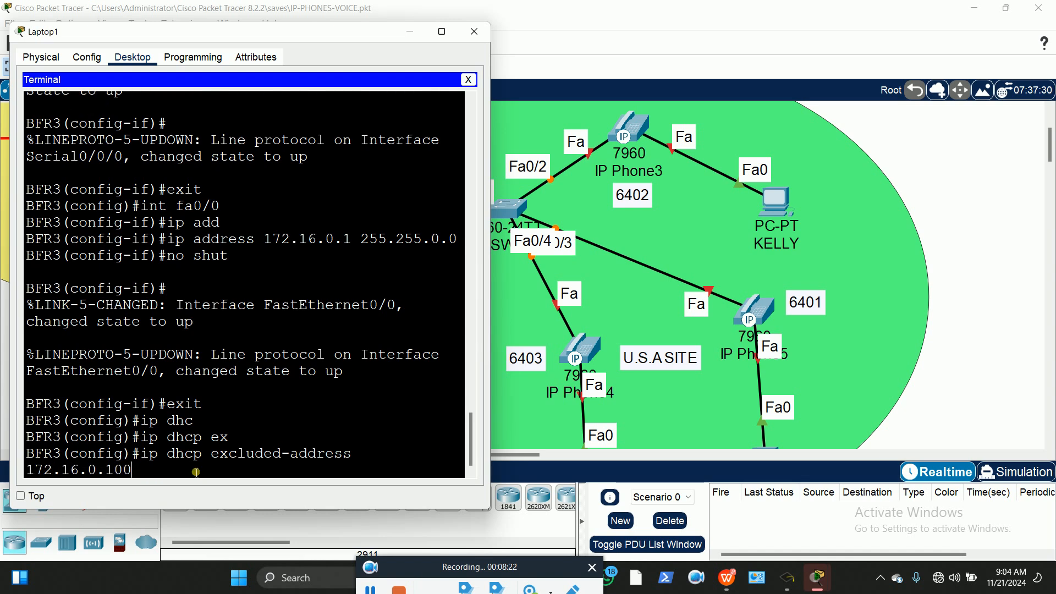
text( 172.16.0.150)
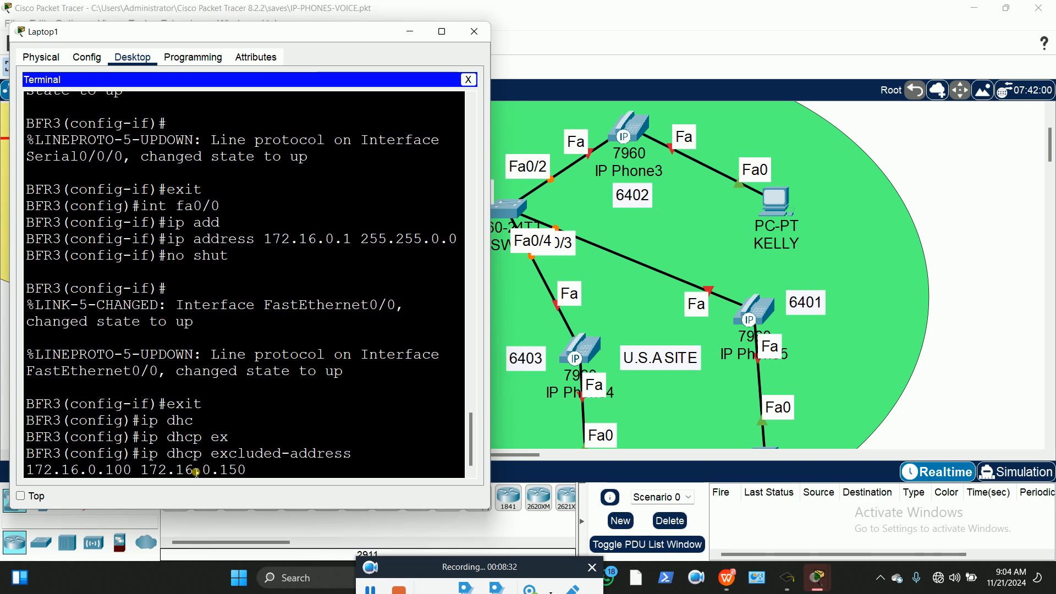
key(Return)
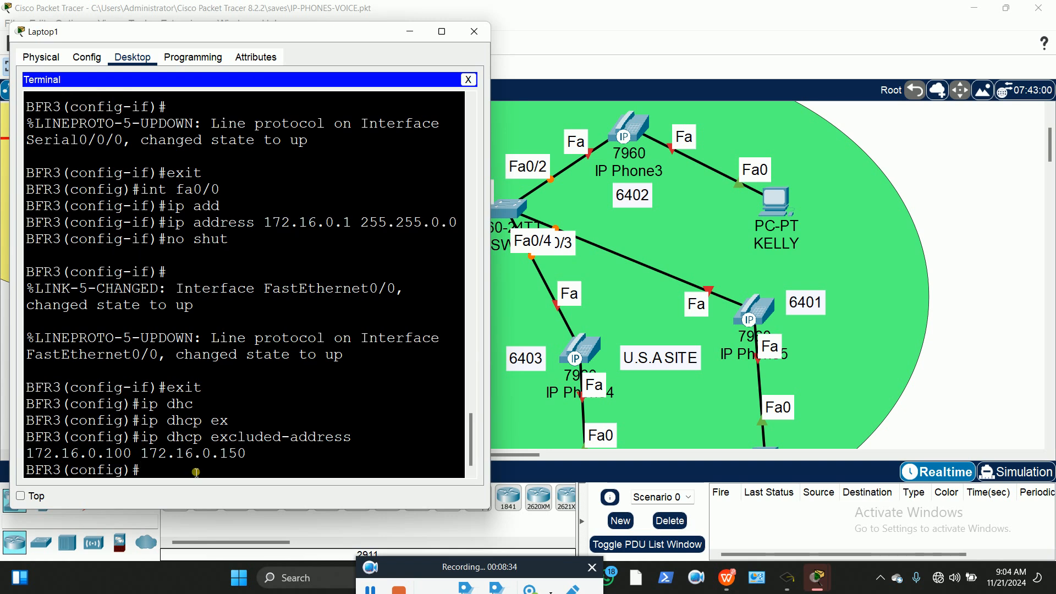
text(ip dhc)
key(Tab)
Create DHCP pool USAVOICE2 with network 172.16.0.0 255.255.0.0
text(pool)
key(Tab)
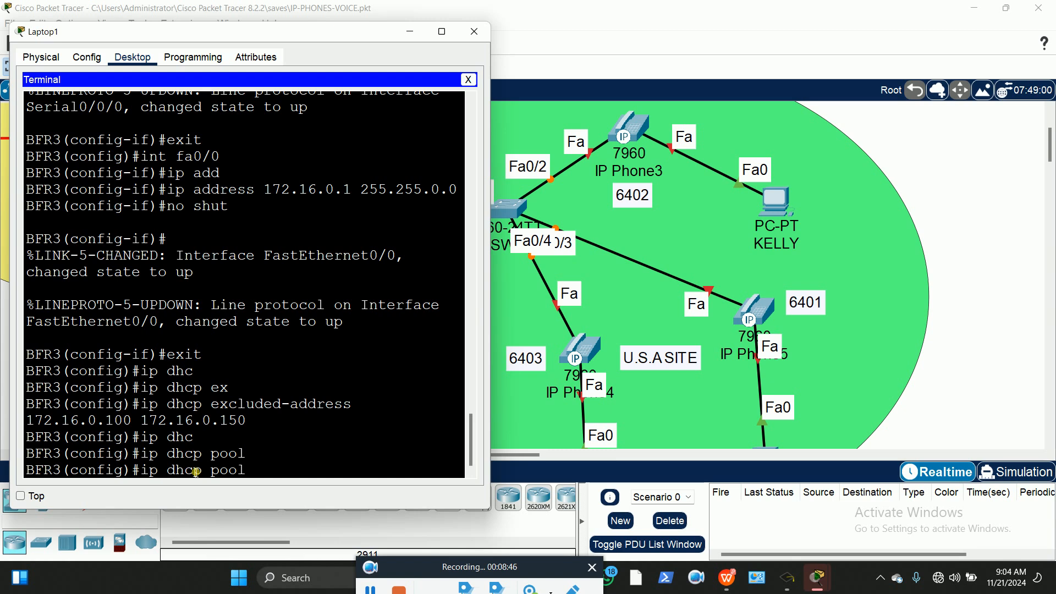
text(USAVOICE)
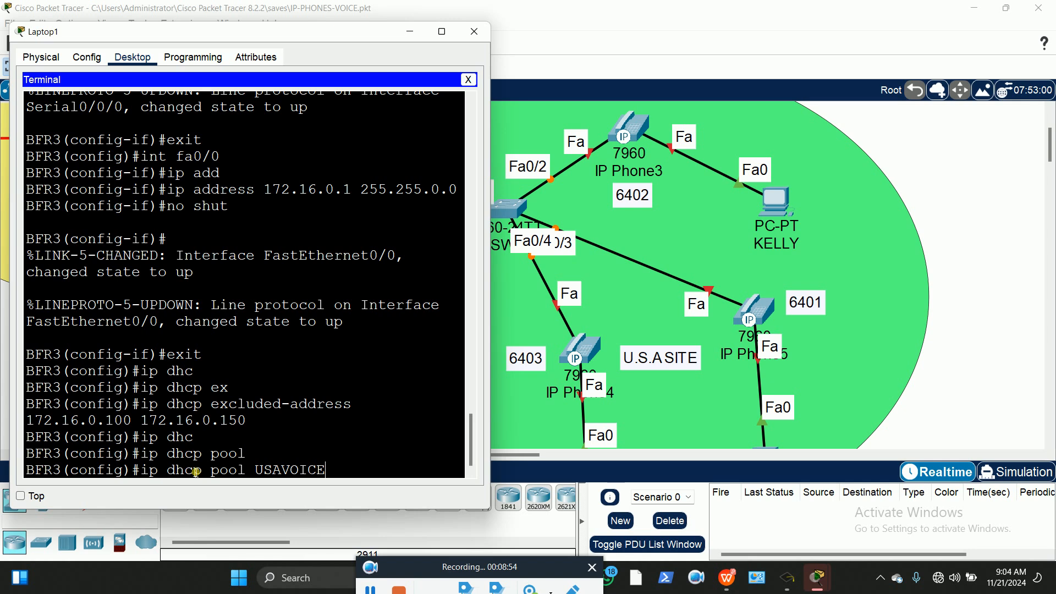
text(2)
key(Return)
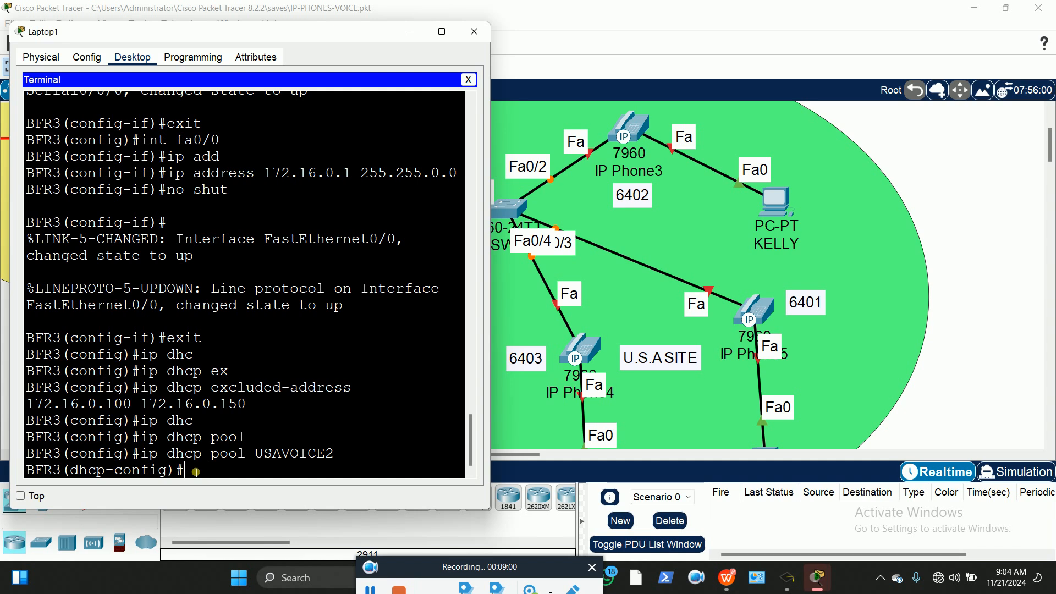
text(net)
key(Tab)
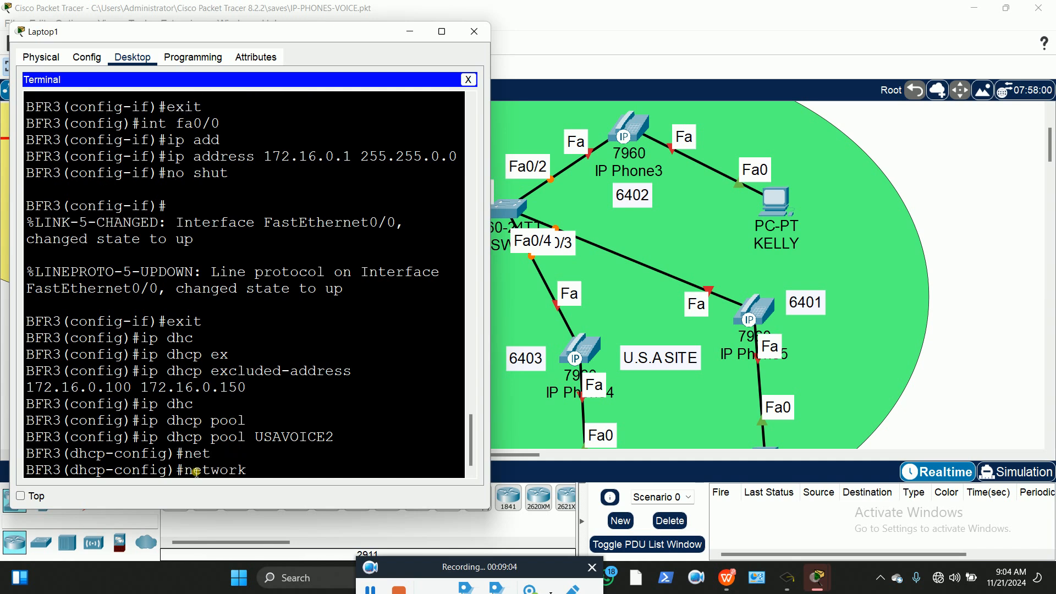
text(172.16.0.0 )
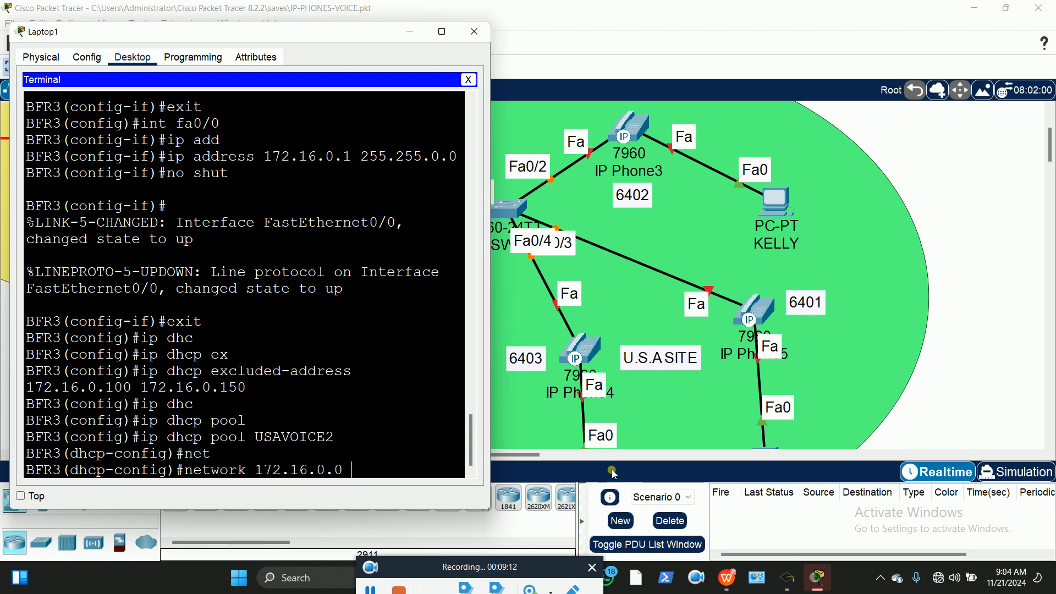
text(255.255.0.0)
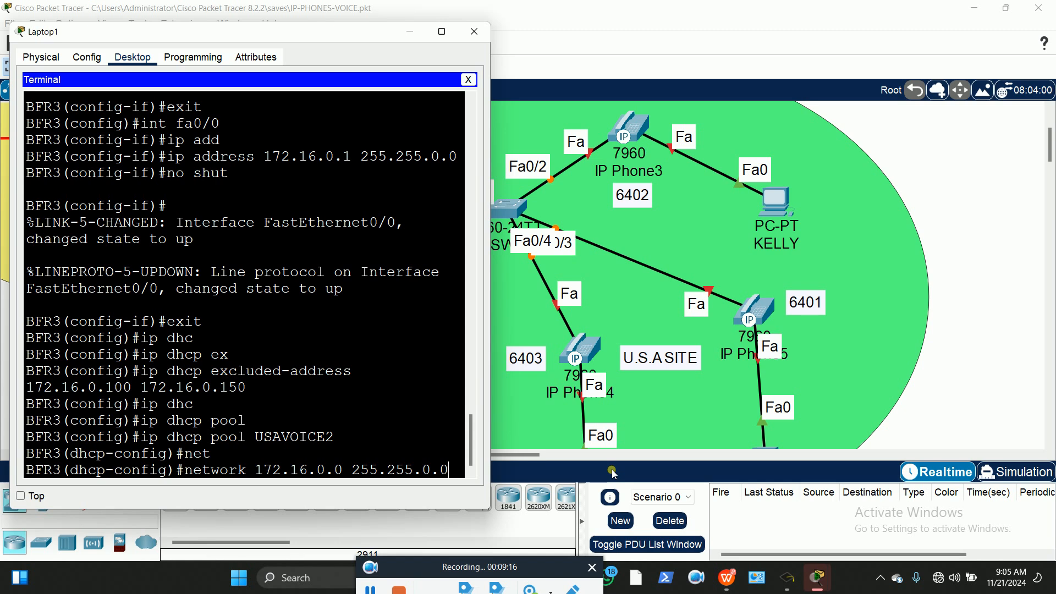
key(Return)
Give the pool default router 172.16.0.1 and DNS server 172.16.0.202, then exit
text(def)
key(Tab)
text(172.16.0.1)
key(Return)
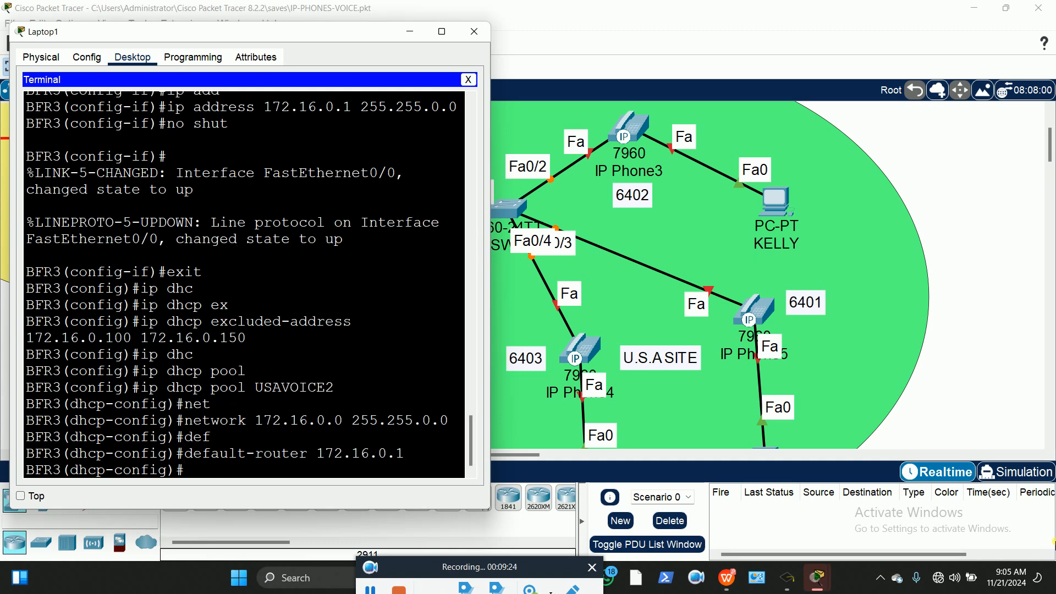
text(dns)
key(Tab)
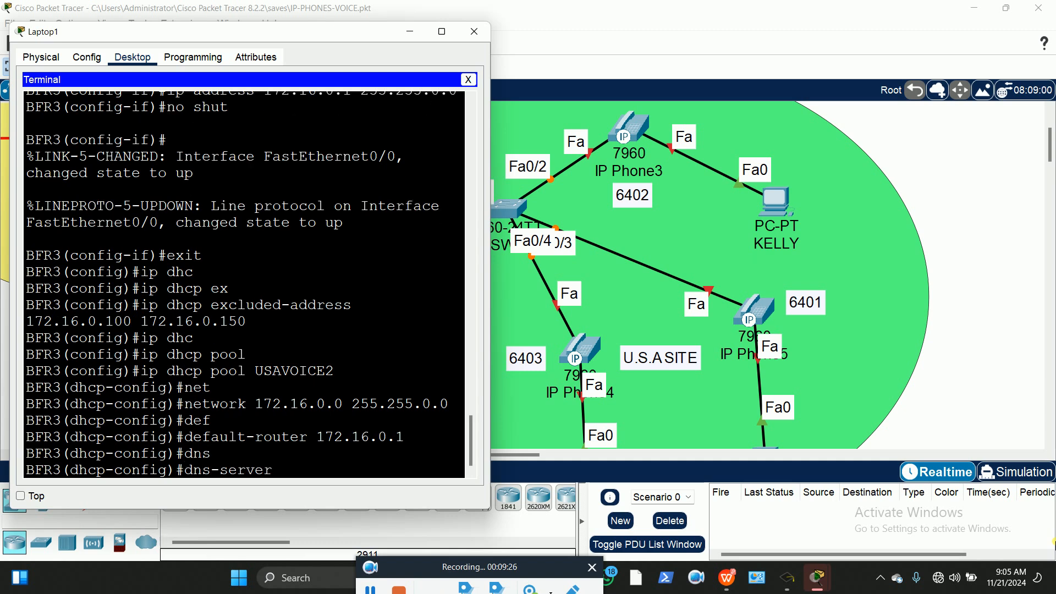
text(172.16.0.2)
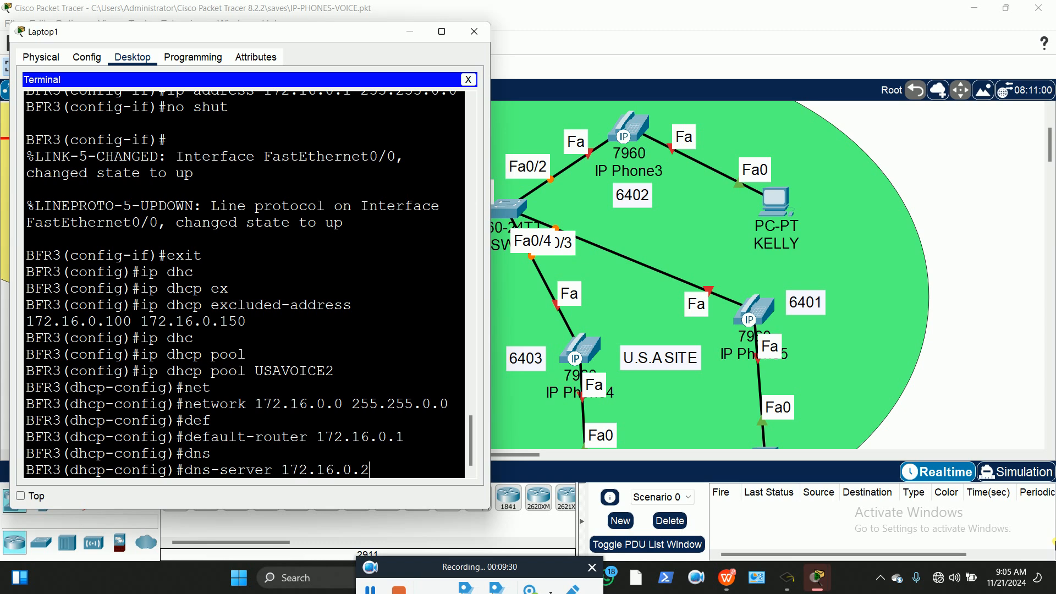
text(02)
key(Return)
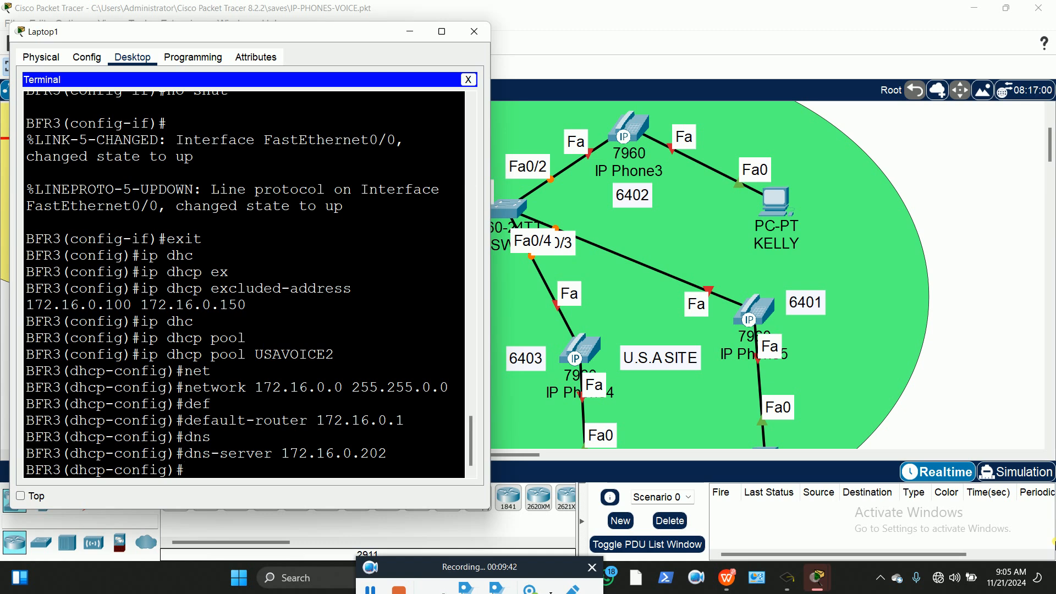
text(exit)
key(Return)
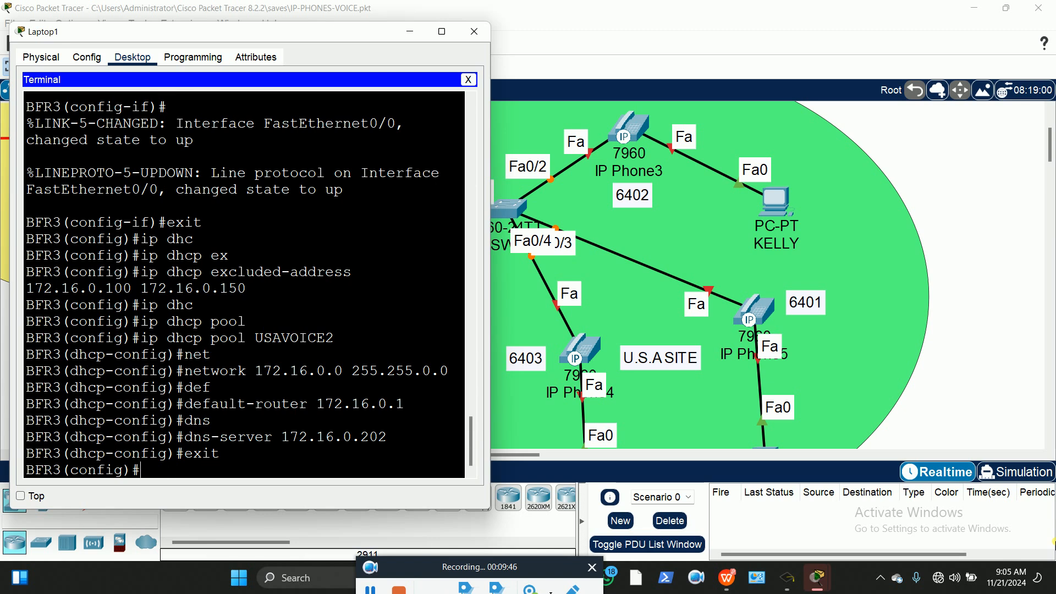
Save BFR3's running configuration to startup-config with wr and copy run start
text(exit)
key(Return)
key(Return)
text(wr)
key(Return)
text(copy)
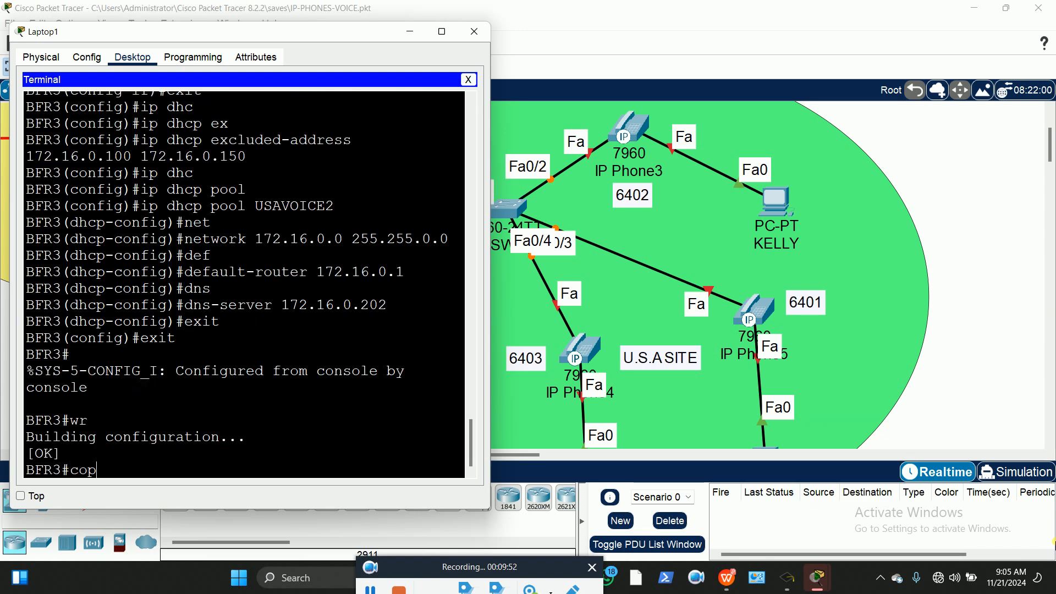
key(Tab)
text(run)
key(Tab)
text(star)
key(Tab)
key(Return)
key(Return)
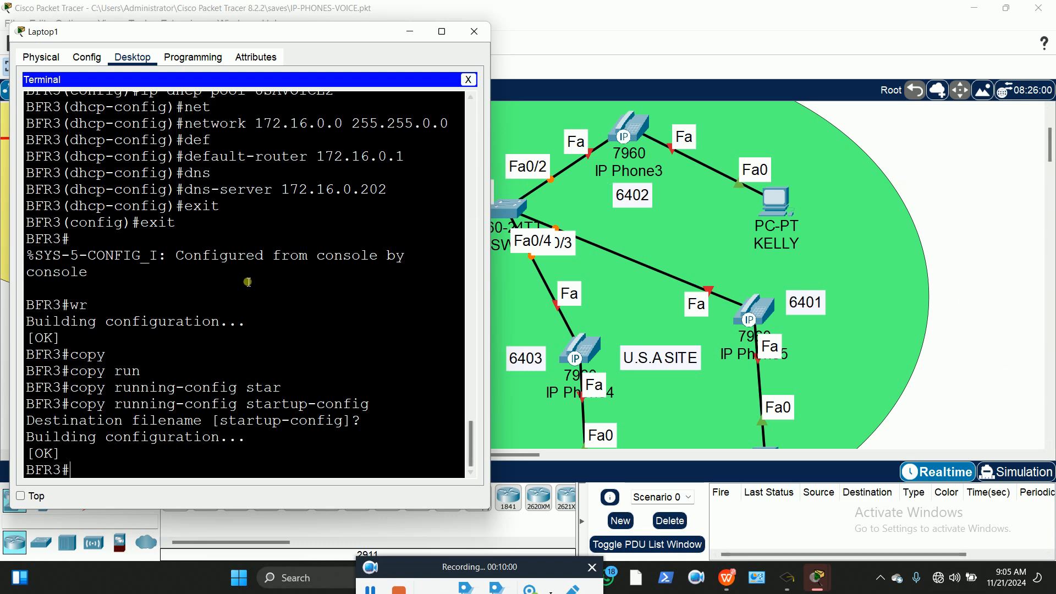
Highlight the BFR3 terminal session from the enable prompt to the final BFR3# prompt
scroll(195, 273, up, 15)
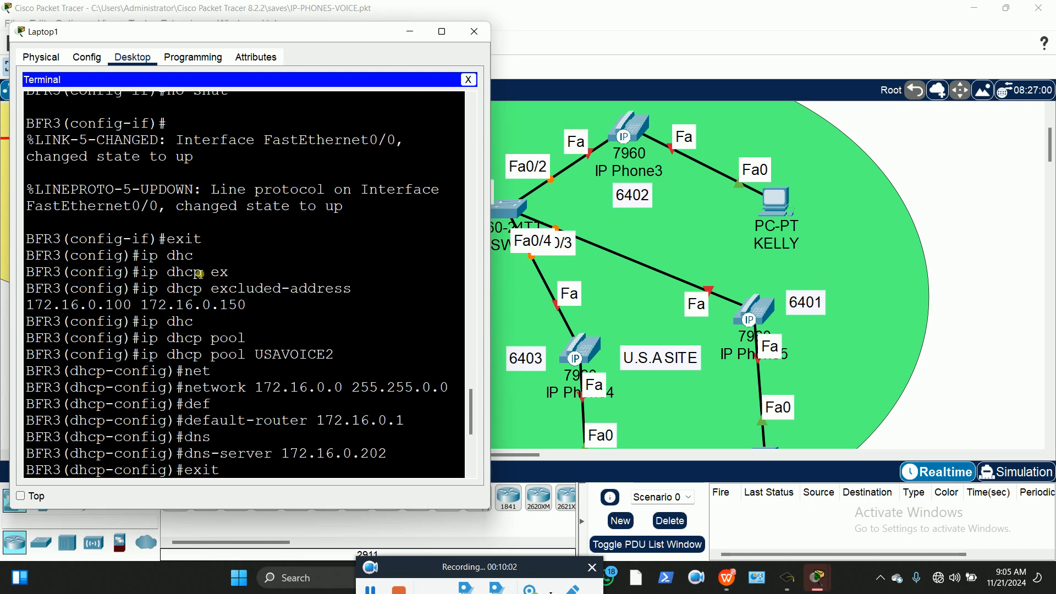
scroll(203, 275, up, 3)
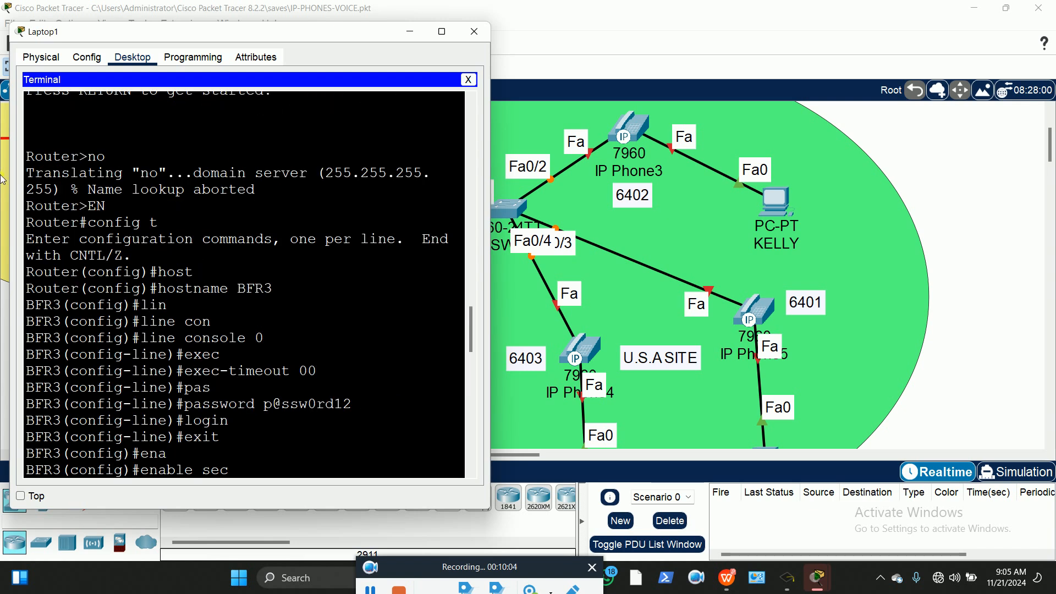
scroll(52, 222, down, 1)
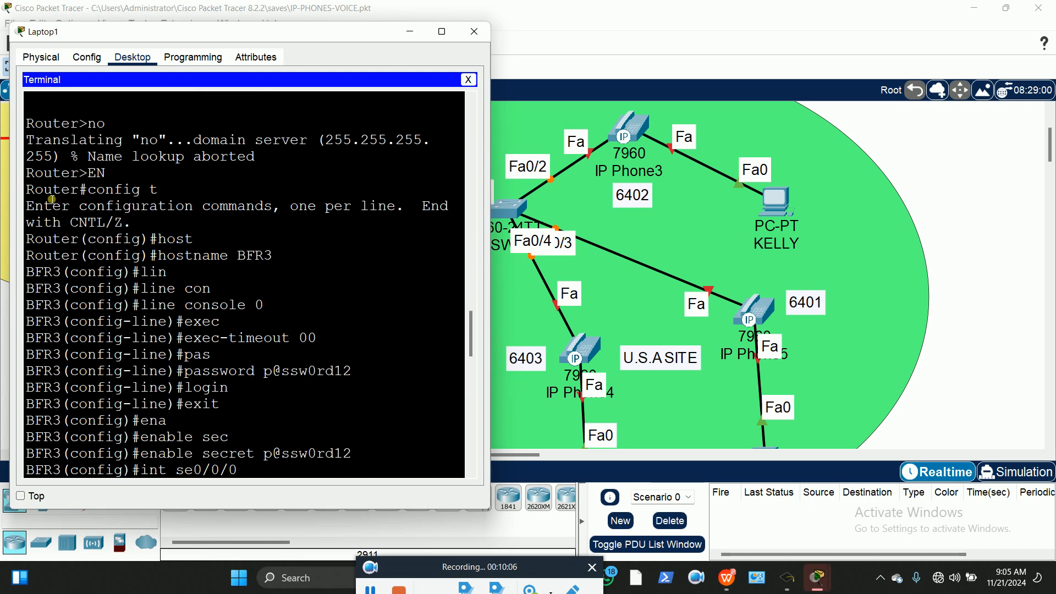
drag(28, 174, 113, 543)
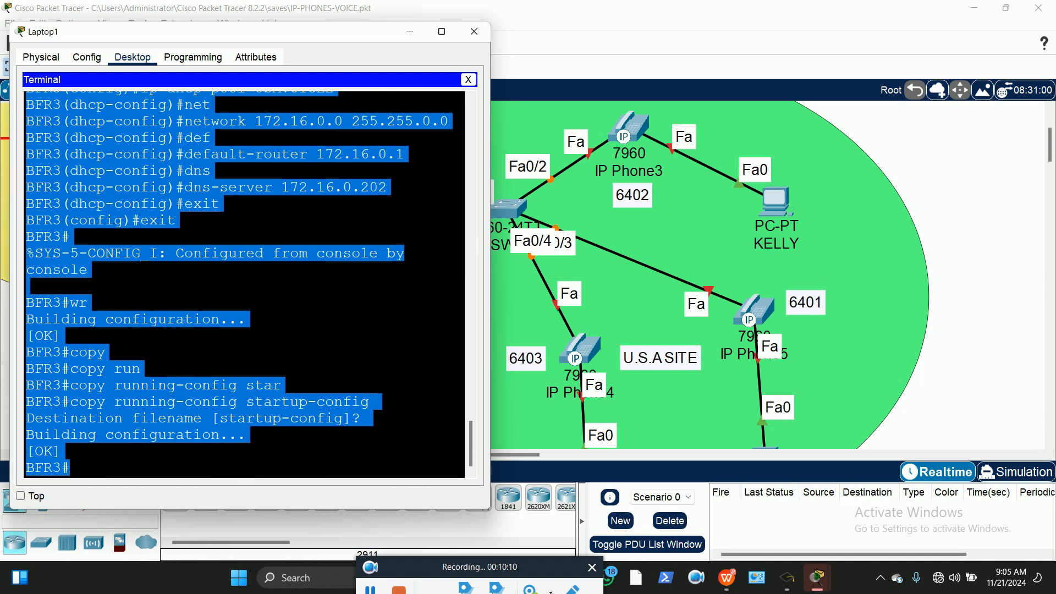
Copy the highlighted BFR3 configuration text and close Laptop1's terminal
right_click(70, 402)
click(112, 410)
click(985, 294)
scroll(943, 274, down, 3)
scroll(942, 274, down, 3)
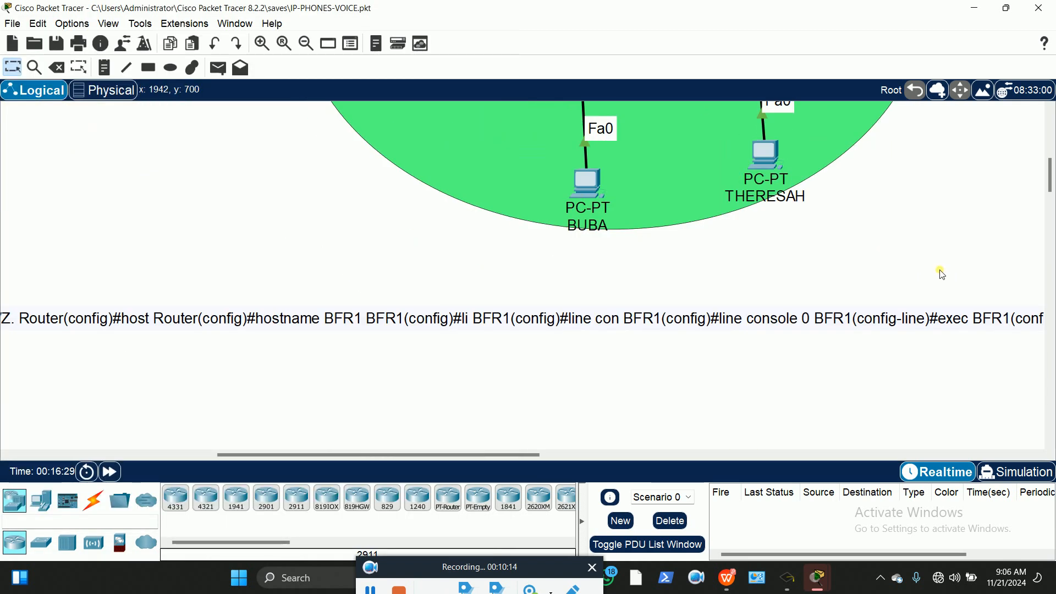
Paste the copied commands into a new workspace note below the U.S.A site
click(103, 67)
click(35, 373)
key(ctrl+v)
key(Escape)
scroll(426, 401, down, 15)
scroll(397, 376, down, 5)
scroll(397, 377, up, 7)
scroll(397, 377, up, 10)
scroll(398, 377, up, 8)
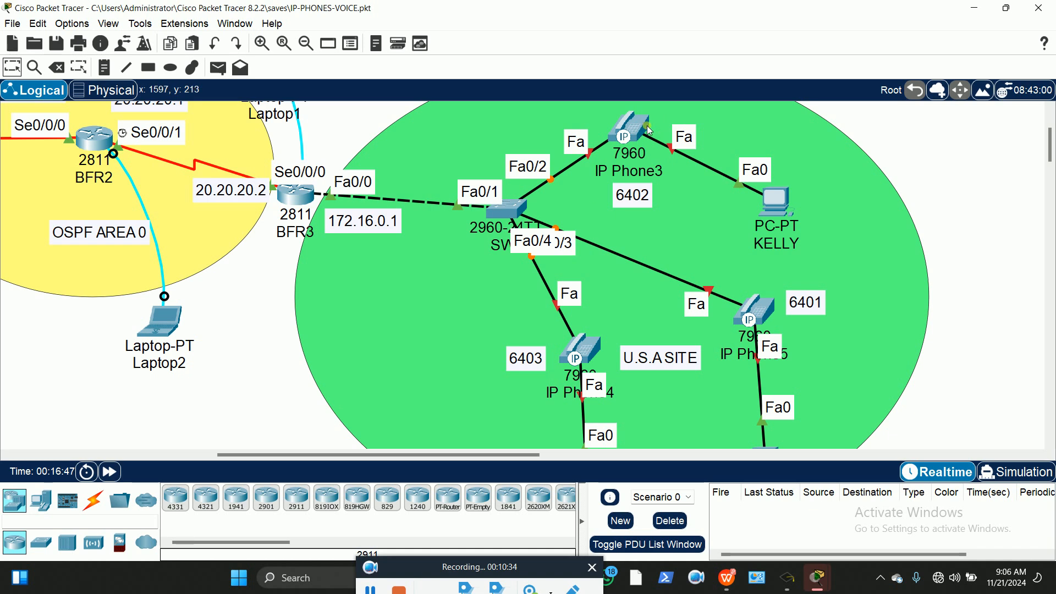
mouse_move(635, 175)
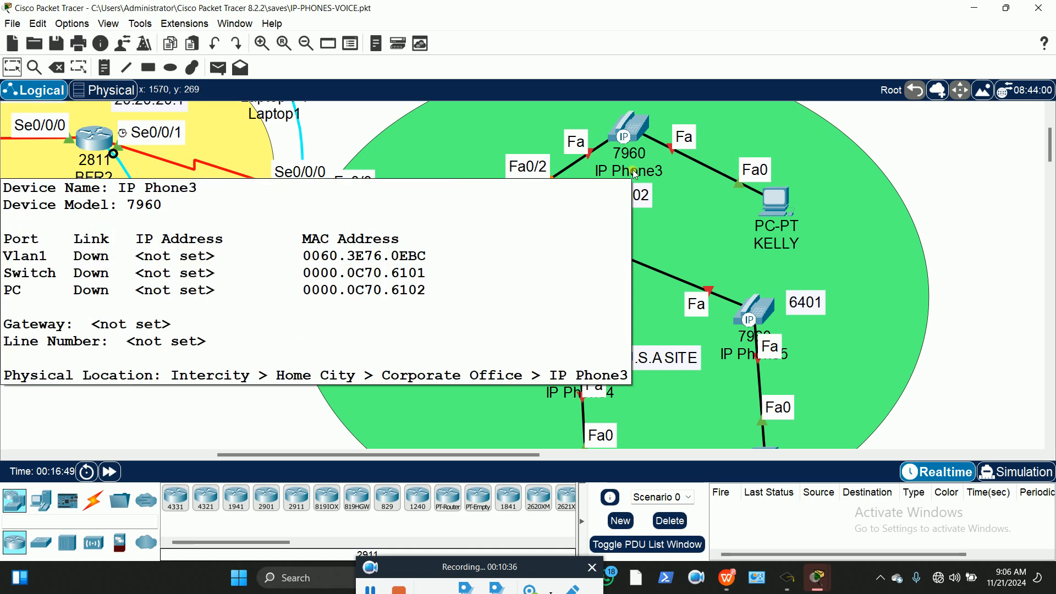
Plug IP_PHONE_POWER_ADAPTER into IP Phone3 and IP Phone5
click(634, 128)
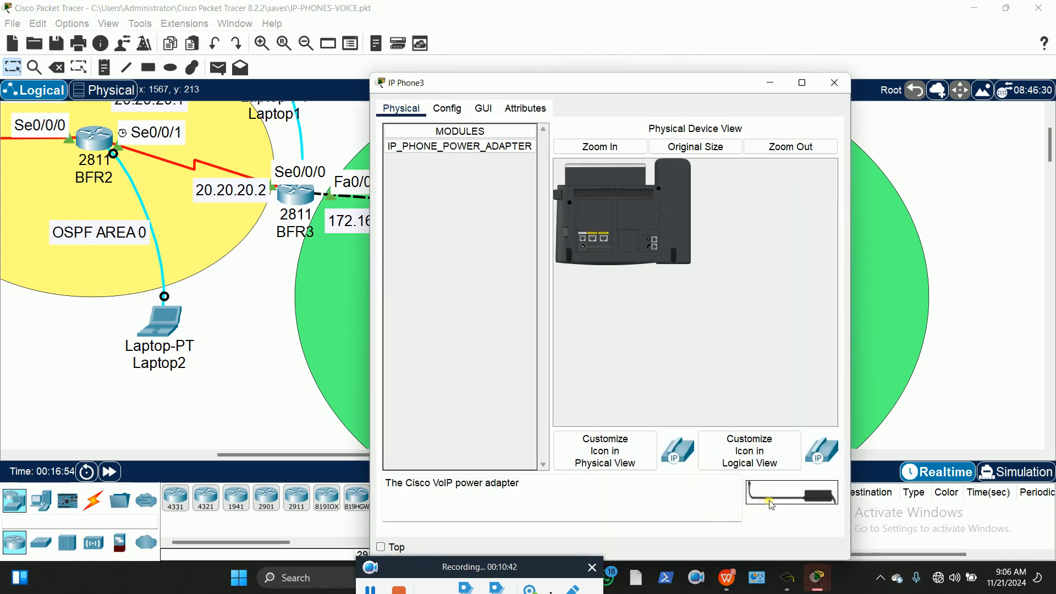
drag(692, 420, 585, 249)
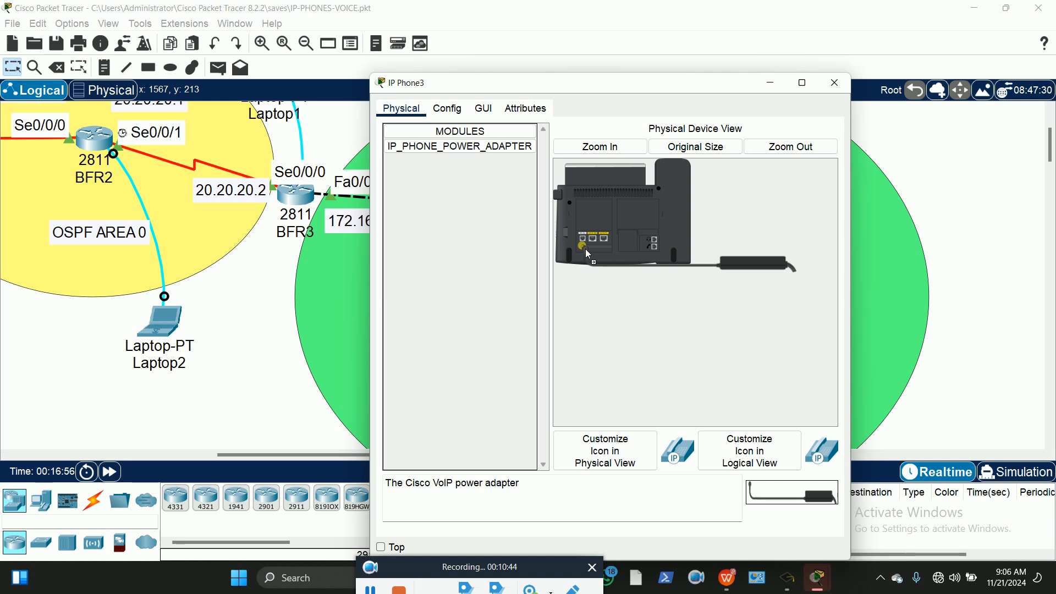
click(607, 146)
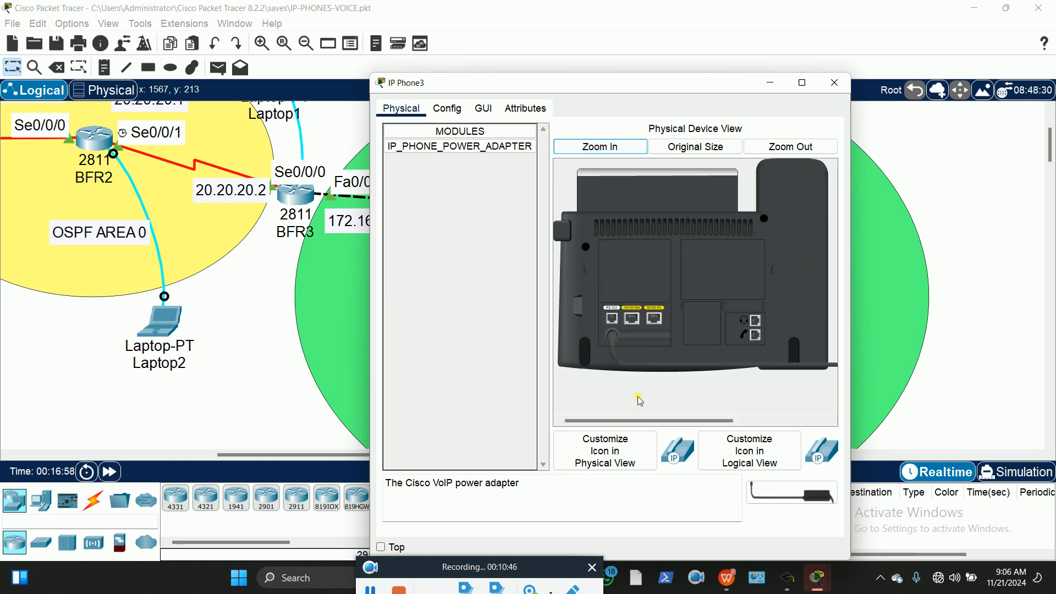
click(835, 82)
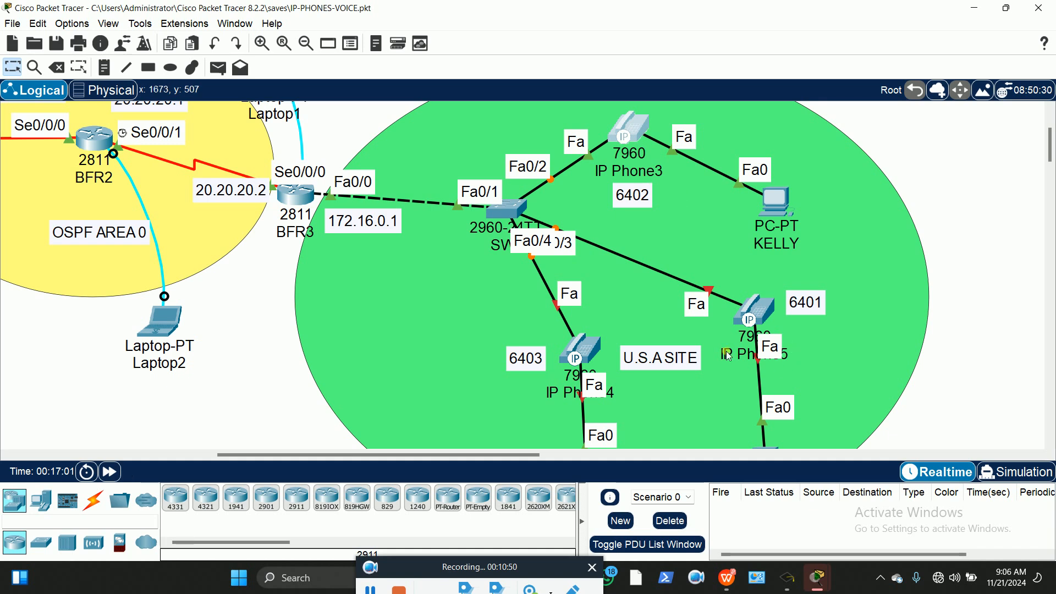
click(758, 313)
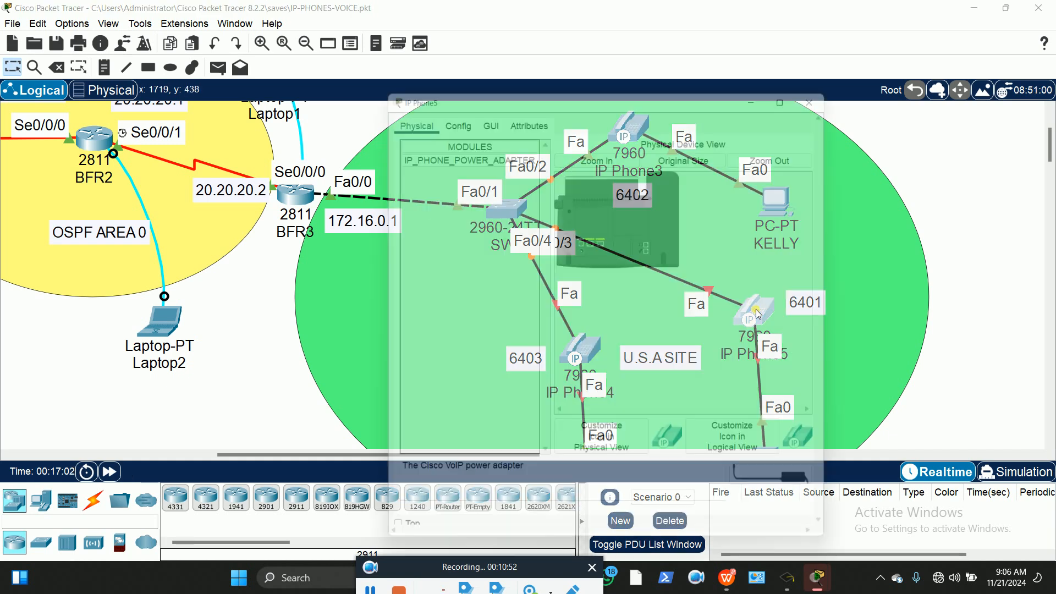
click(614, 148)
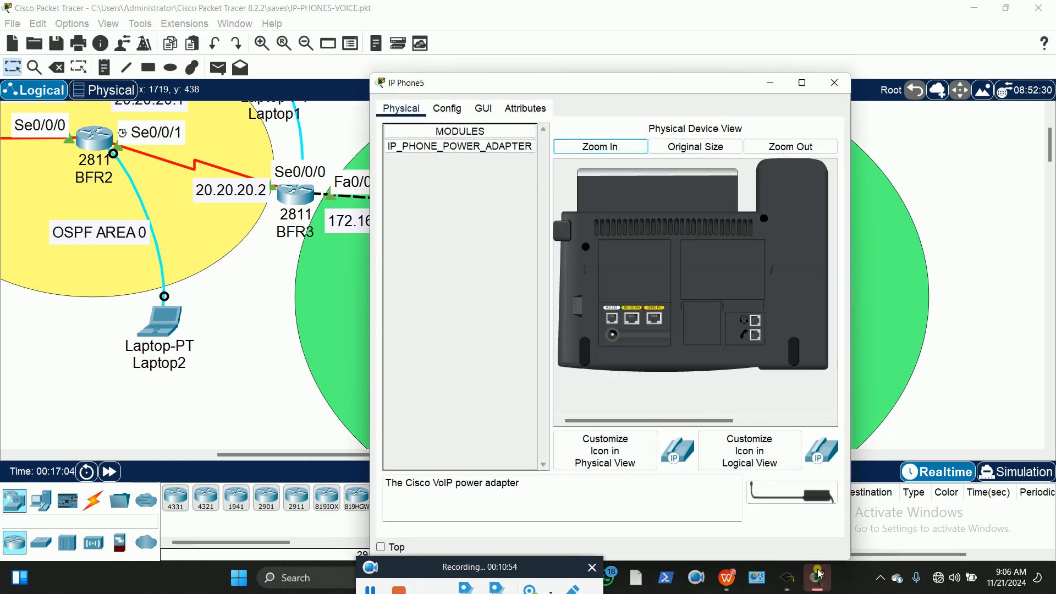
drag(810, 495, 612, 335)
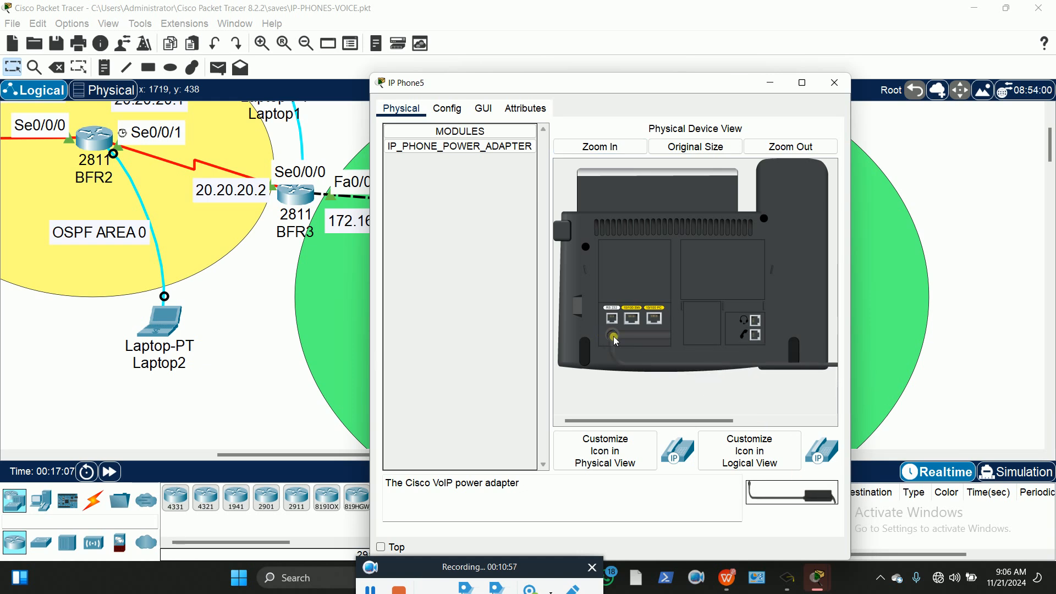
click(834, 84)
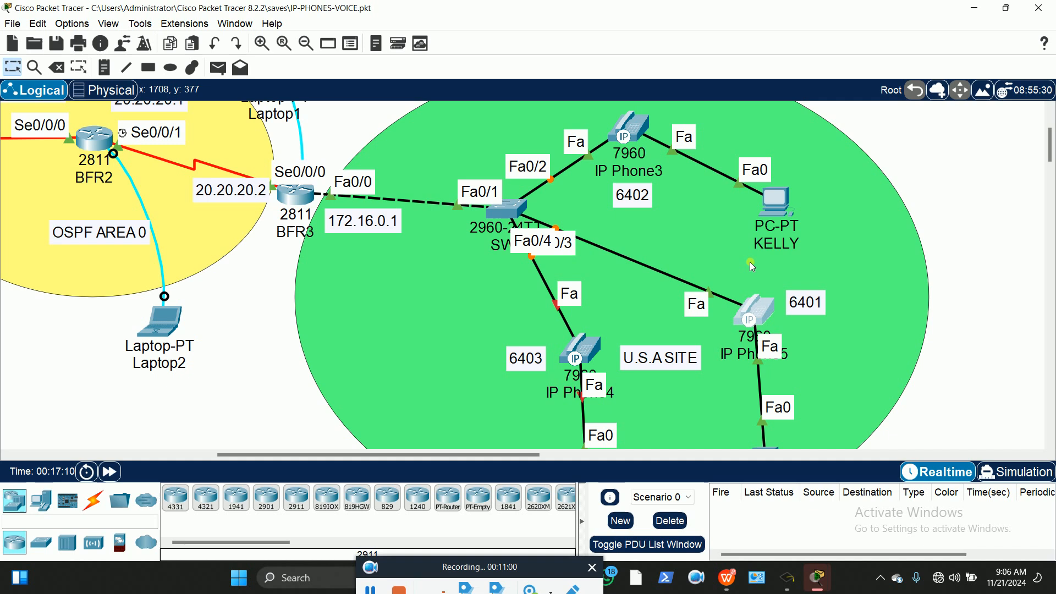
Plug the power adapter into IP Phone4 (6403)
scroll(750, 261, down, 3)
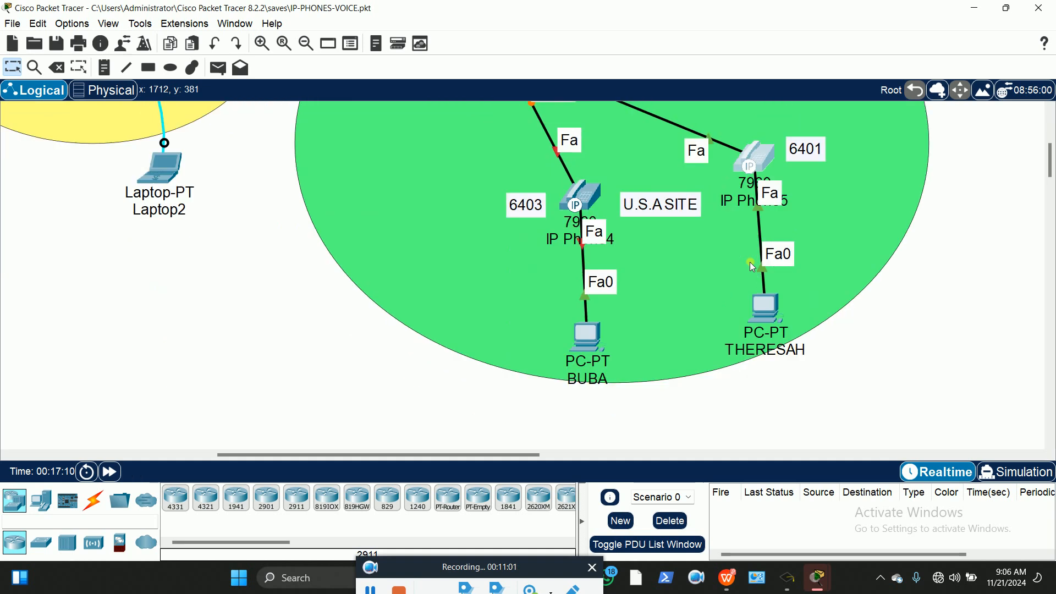
click(586, 198)
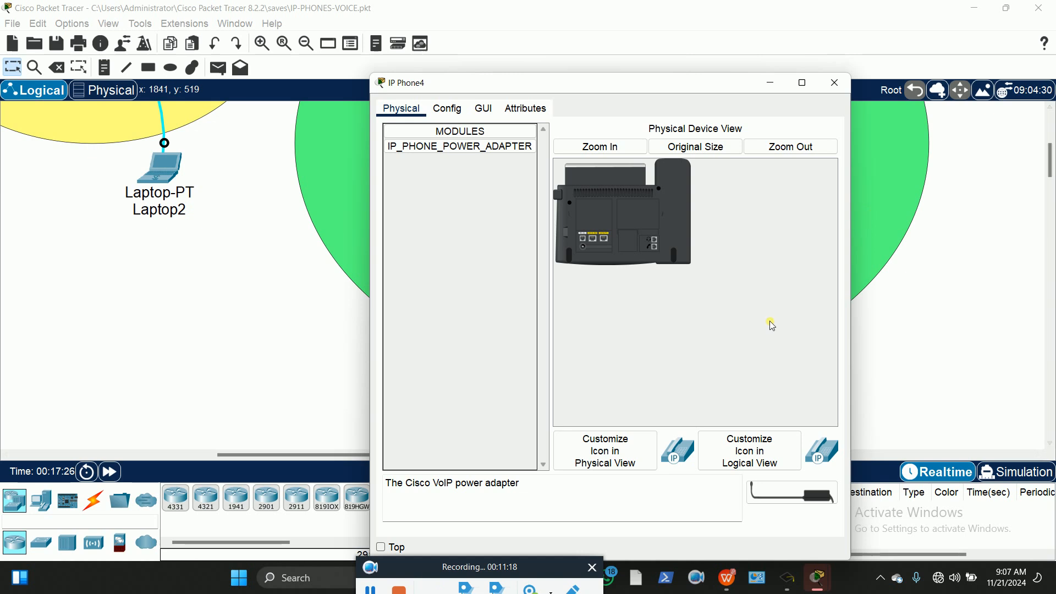
click(600, 146)
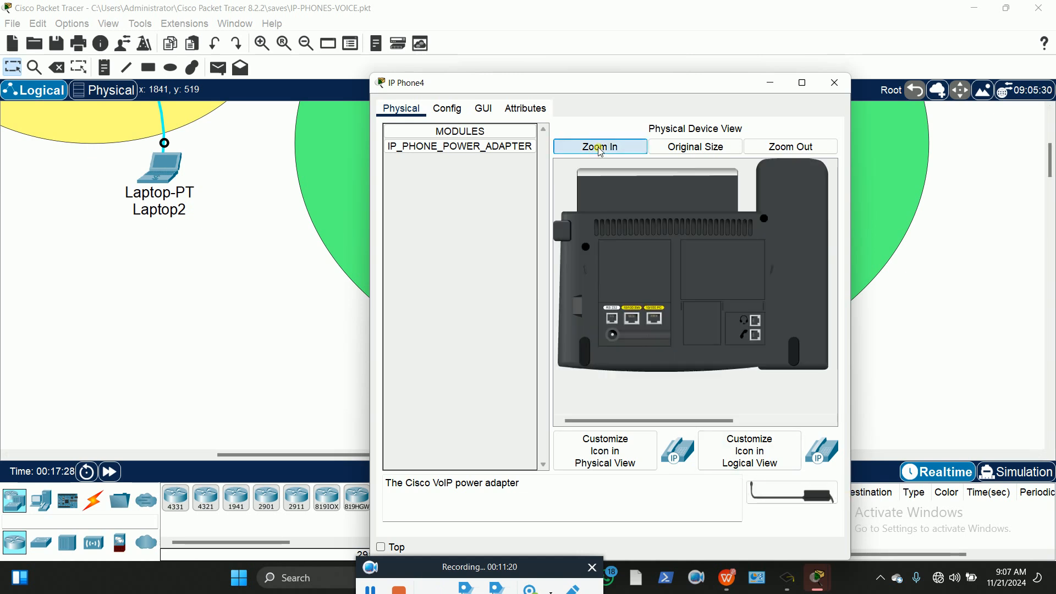
drag(794, 498, 614, 337)
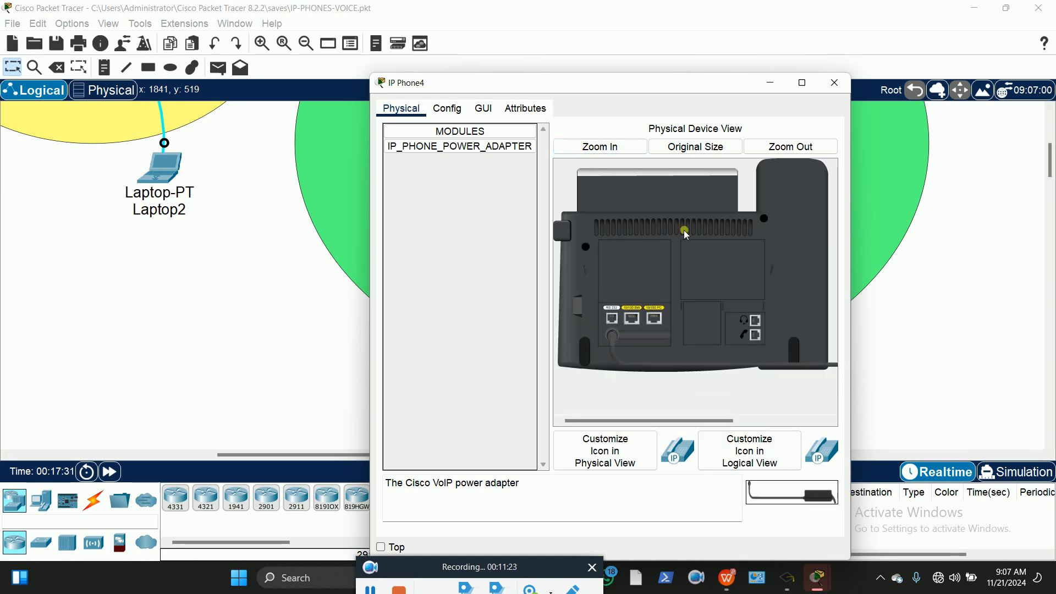
click(835, 82)
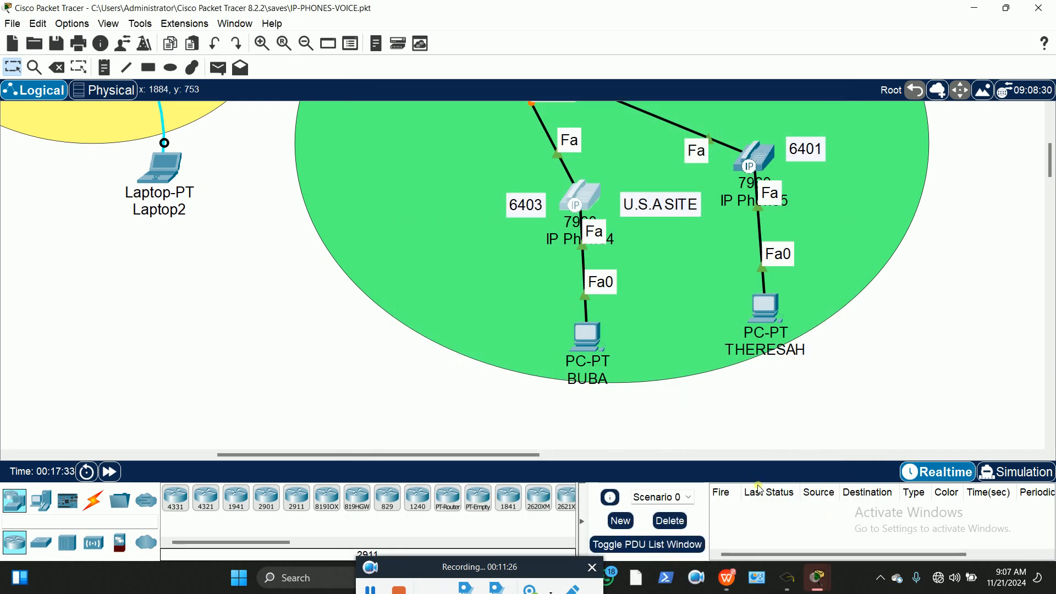
scroll(549, 301, up, 3)
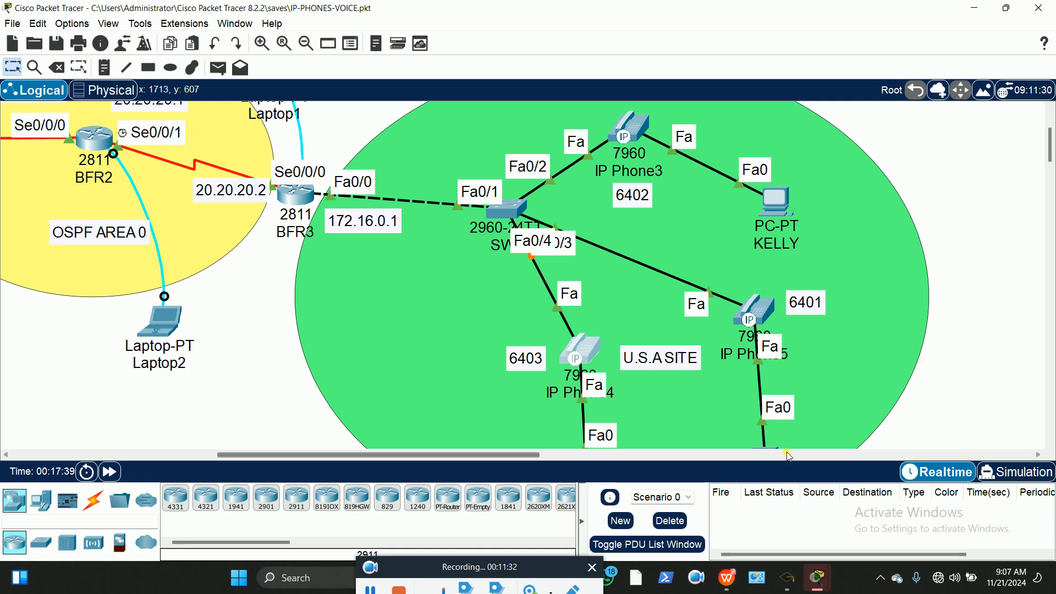
scroll(818, 302, down, 3)
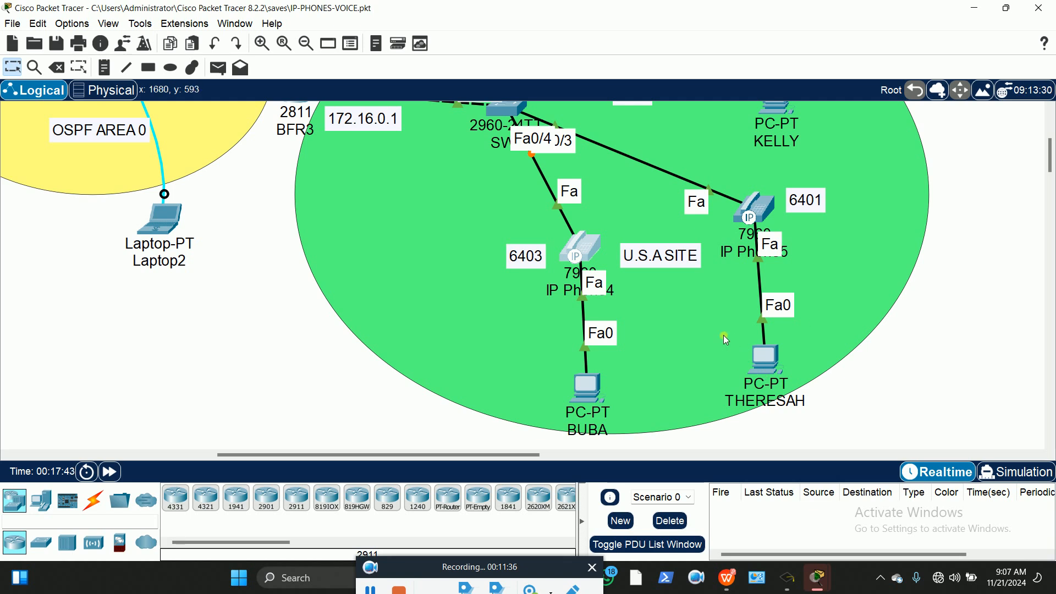
scroll(739, 327, up, 3)
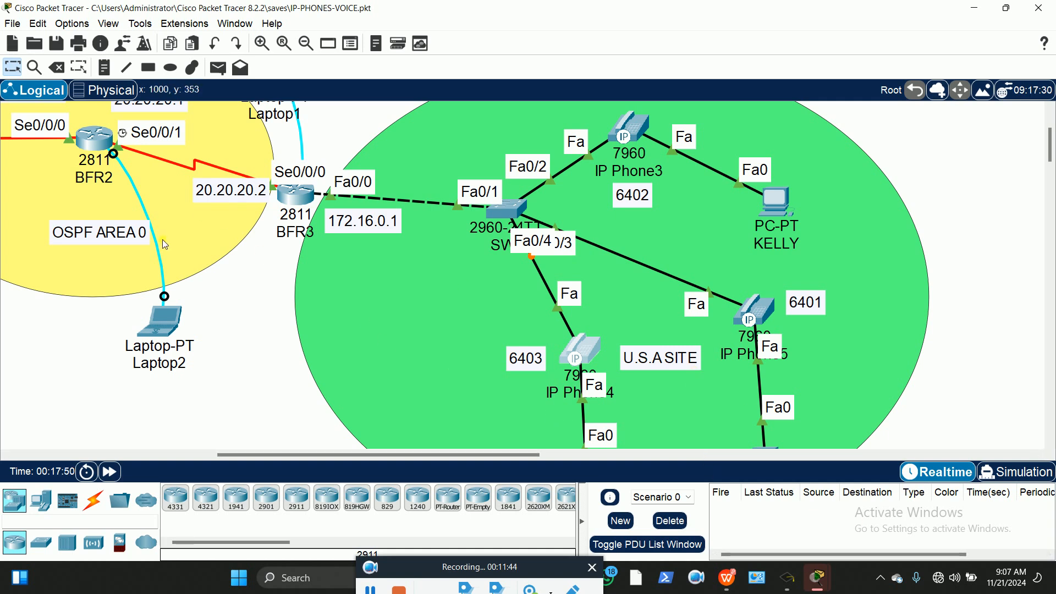
drag(300, 456, 150, 451)
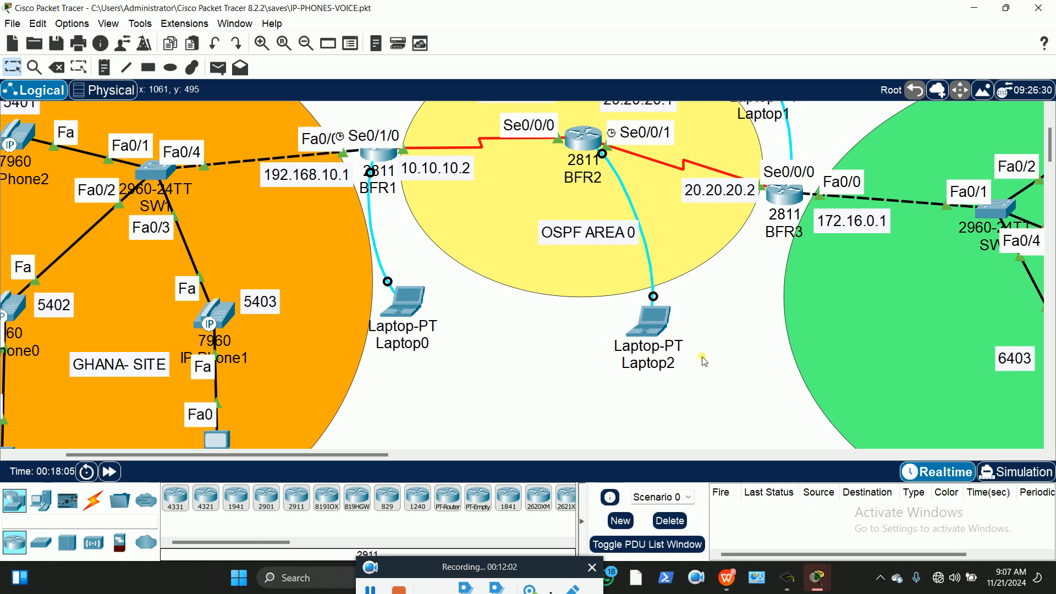
drag(333, 454, 600, 472)
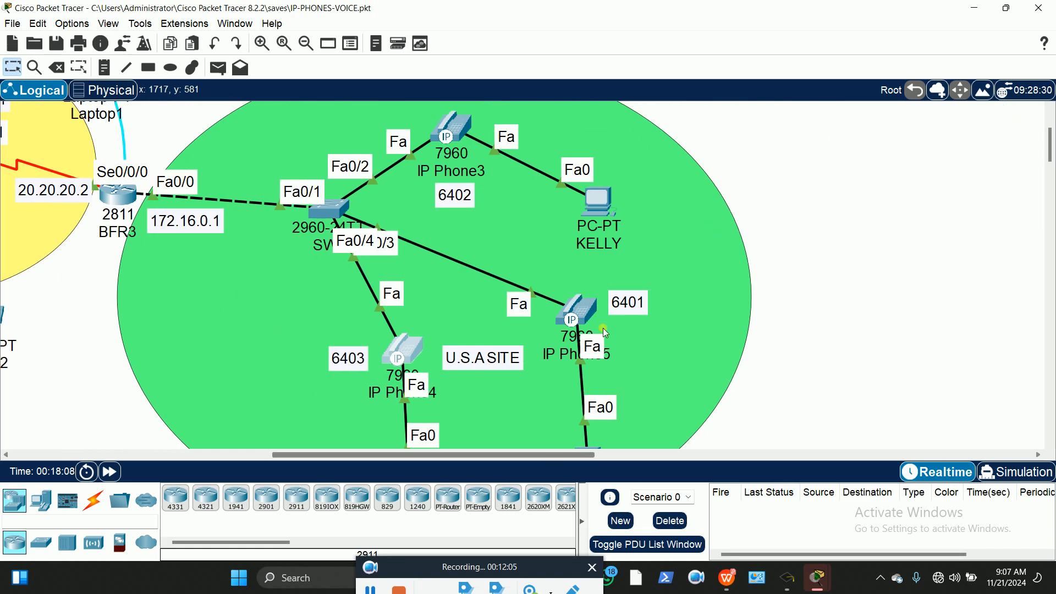
Switch PC KELLY's IP configuration to DHCP
click(594, 204)
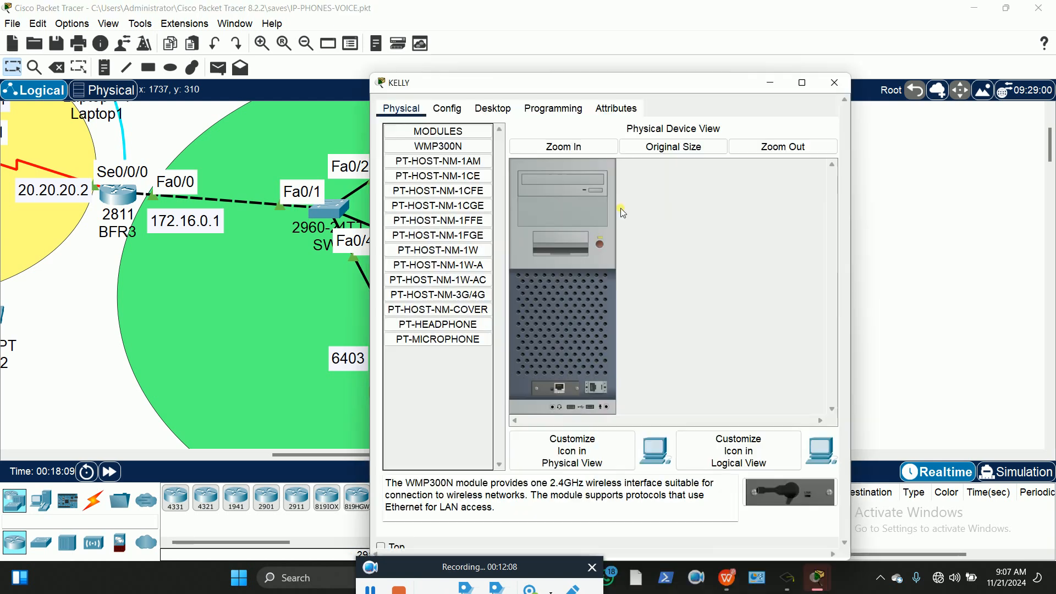
click(492, 108)
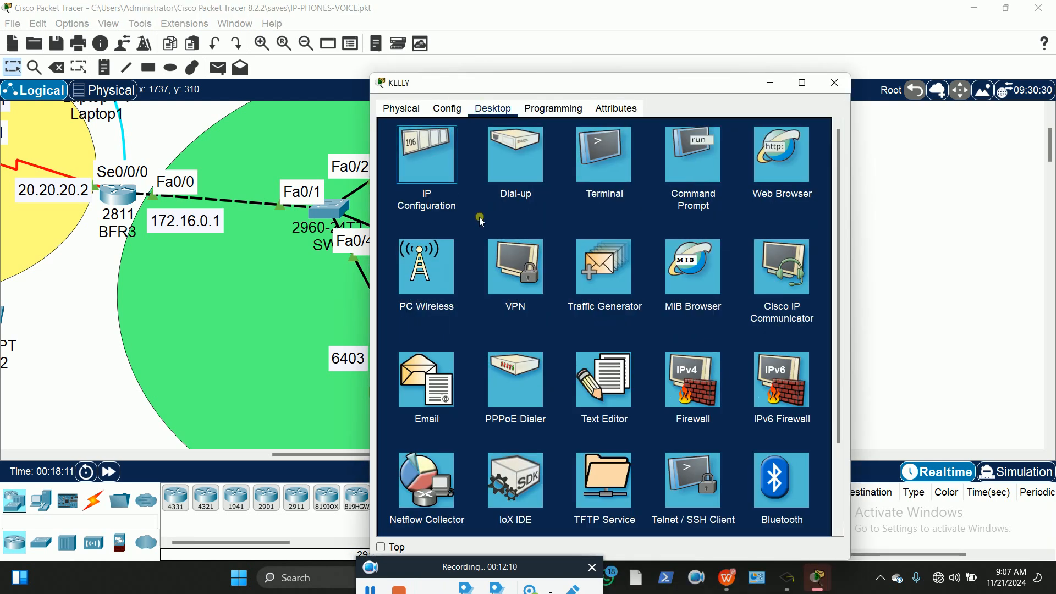
click(435, 162)
click(402, 181)
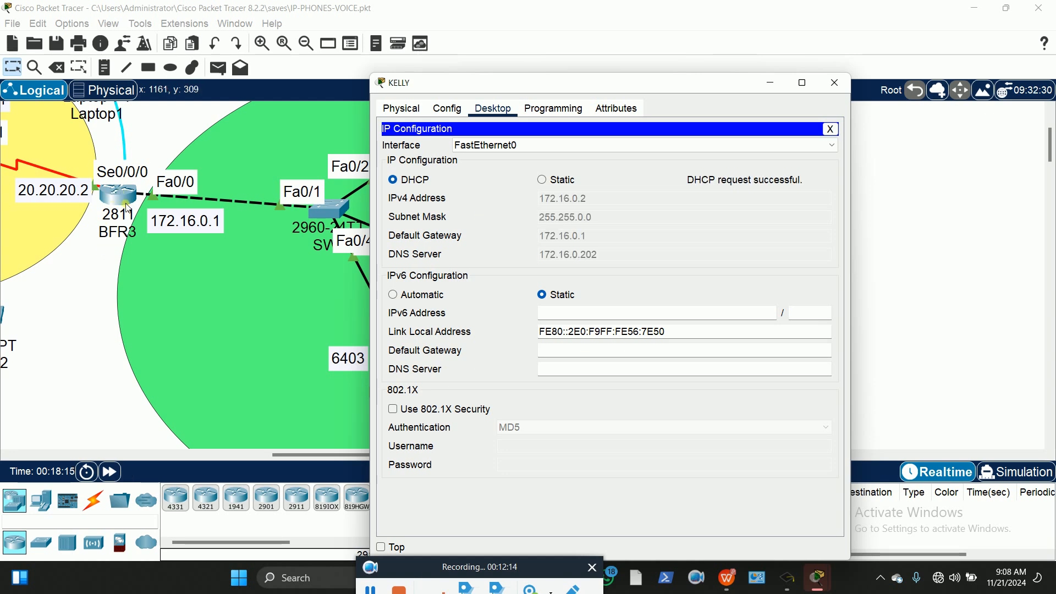
click(831, 129)
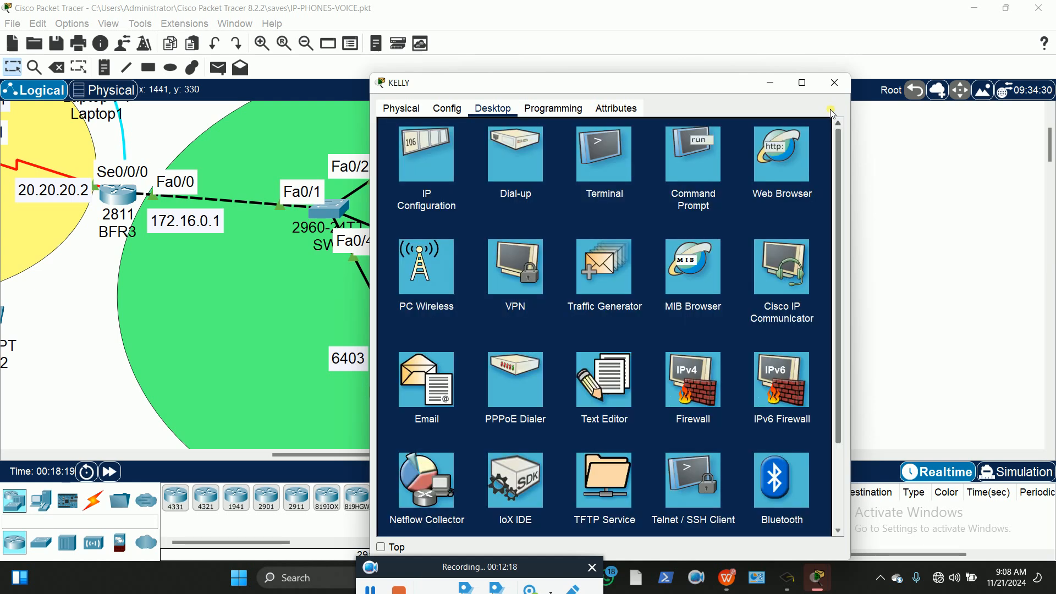
click(834, 82)
Switch PC THERESAH's IP configuration to DHCP so it gets 172.16.0.3
scroll(633, 324, down, 3)
click(586, 246)
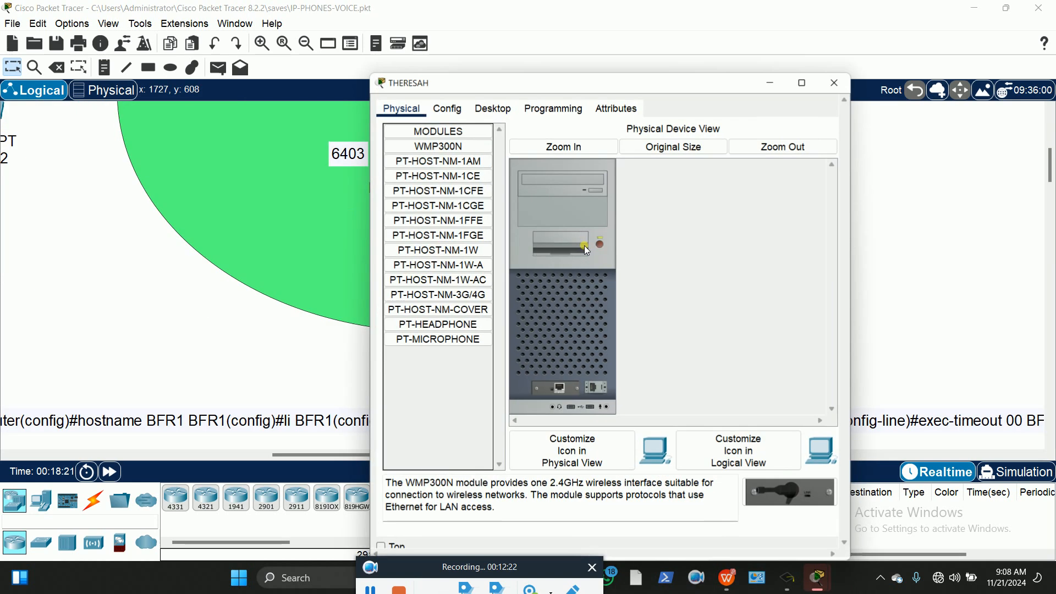
click(491, 107)
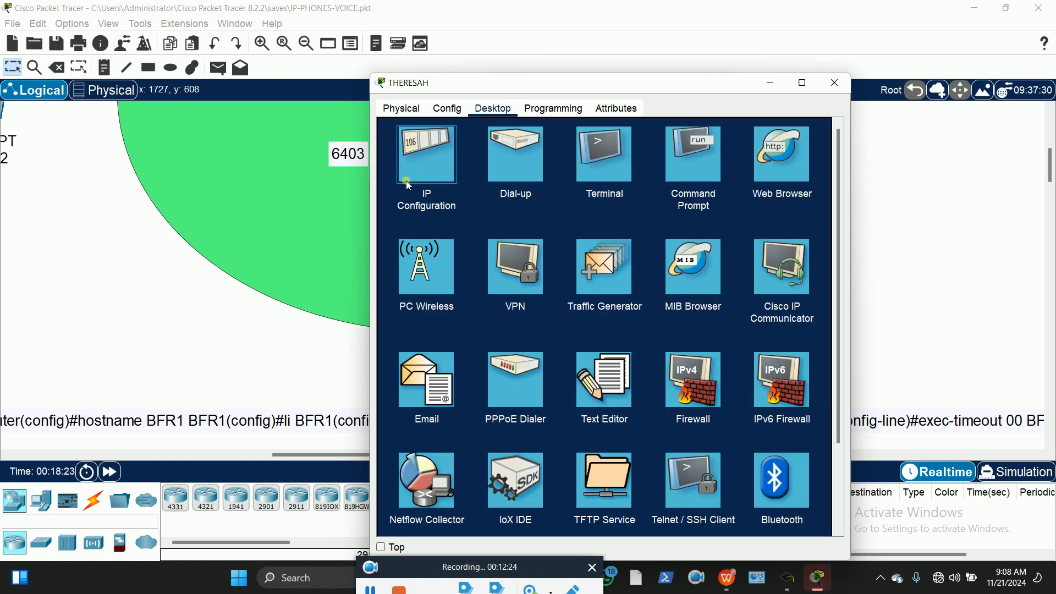
click(408, 167)
click(400, 179)
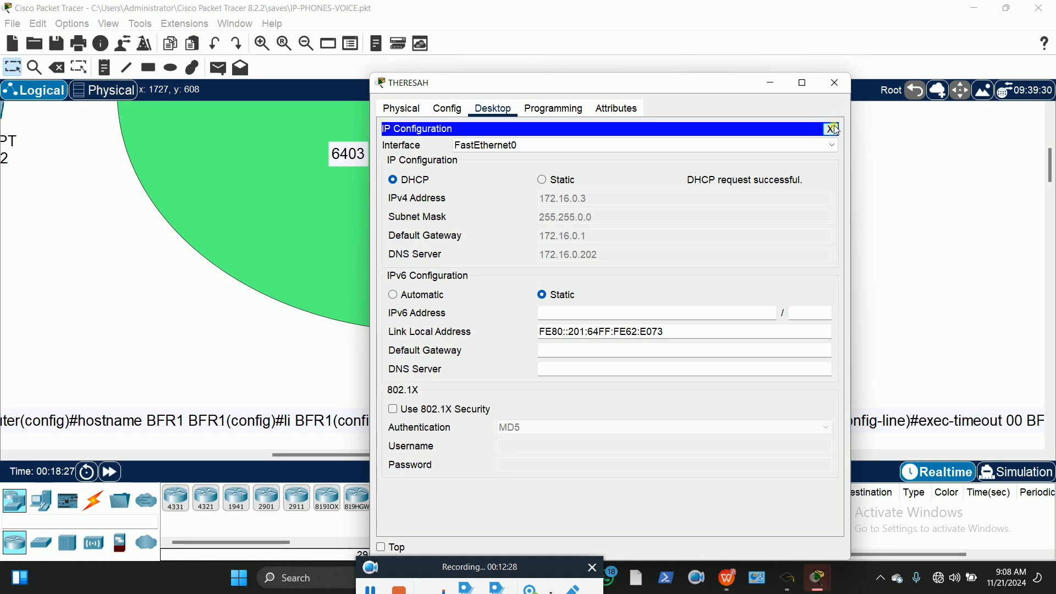
click(831, 129)
click(834, 82)
Move PC THERESAH up near IP Phone5 and PC BUBA up near IP Phone4
drag(588, 260, 584, 222)
drag(418, 299, 403, 256)
scroll(853, 266, up, 2)
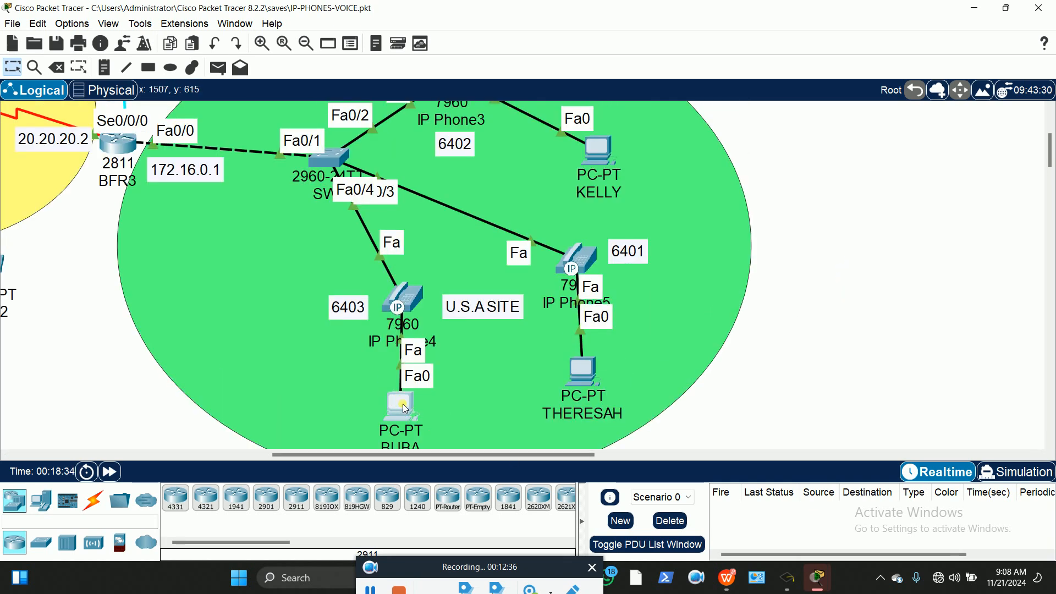
Set PC BUBA to DHCP, receiving 172.16.0.4 with gateway 172.16.0.1
click(404, 411)
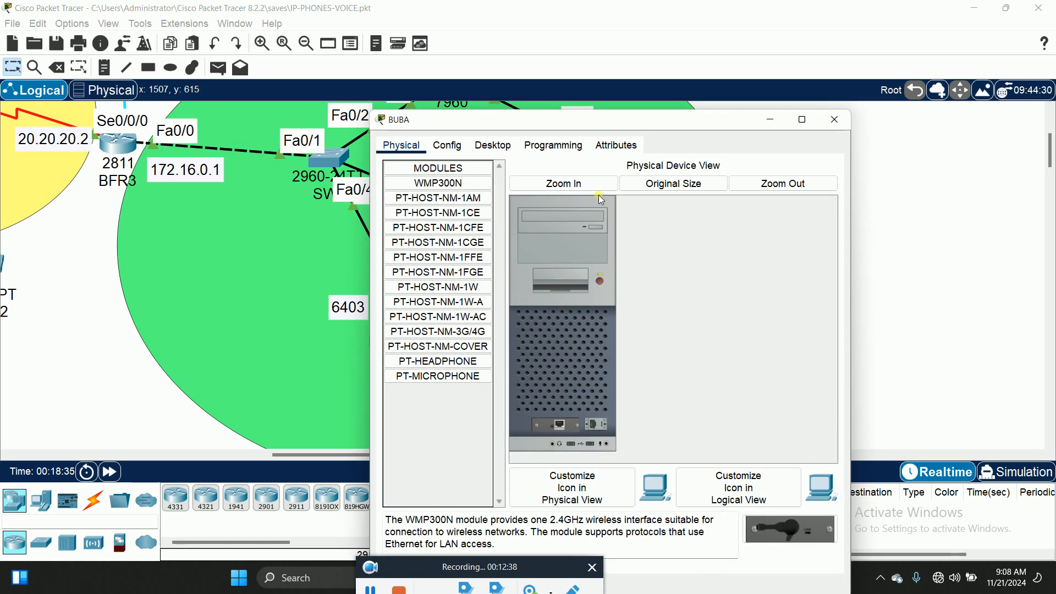
click(504, 150)
click(421, 193)
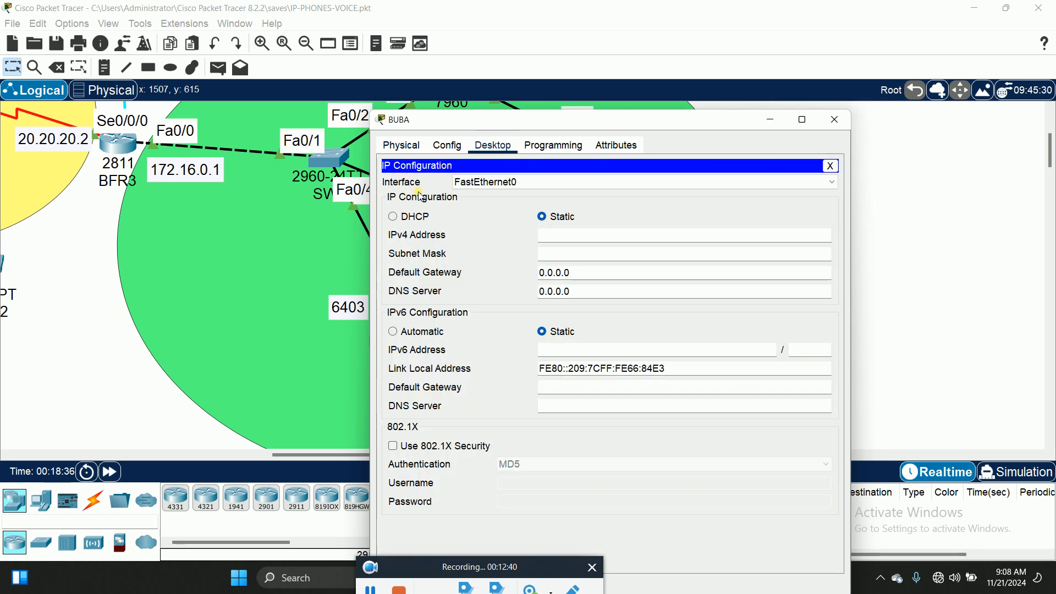
click(404, 218)
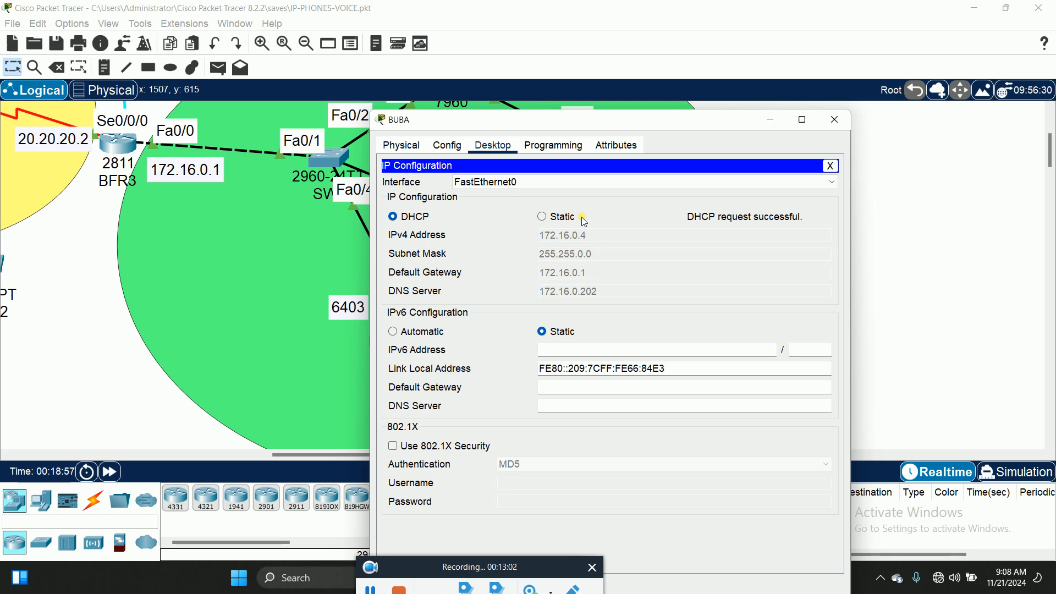
click(834, 120)
drag(424, 452, 261, 466)
scroll(367, 402, up, 3)
scroll(369, 396, down, 1)
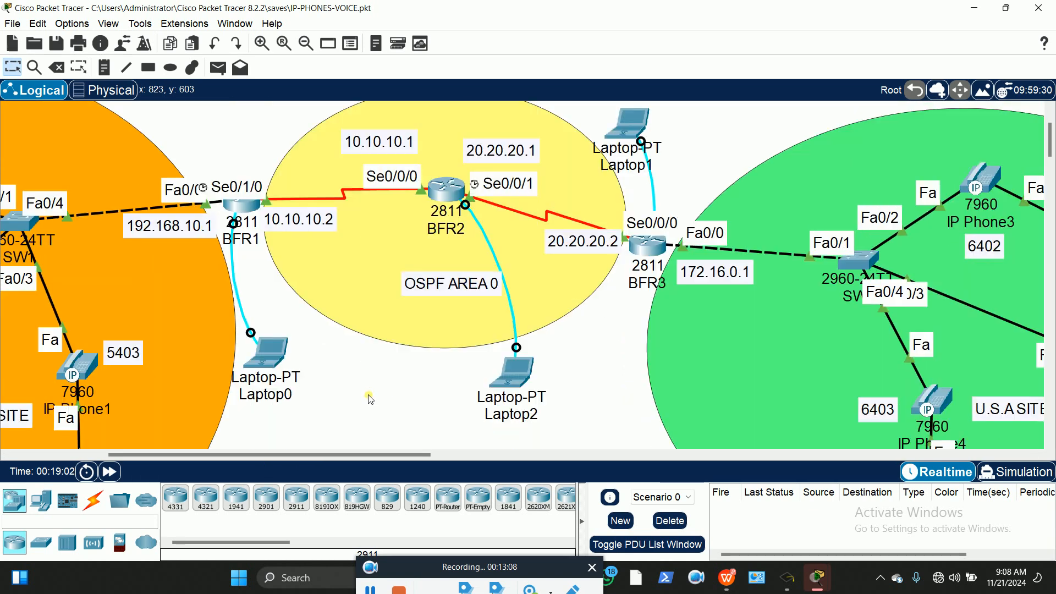
click(243, 457)
drag(242, 456, 155, 469)
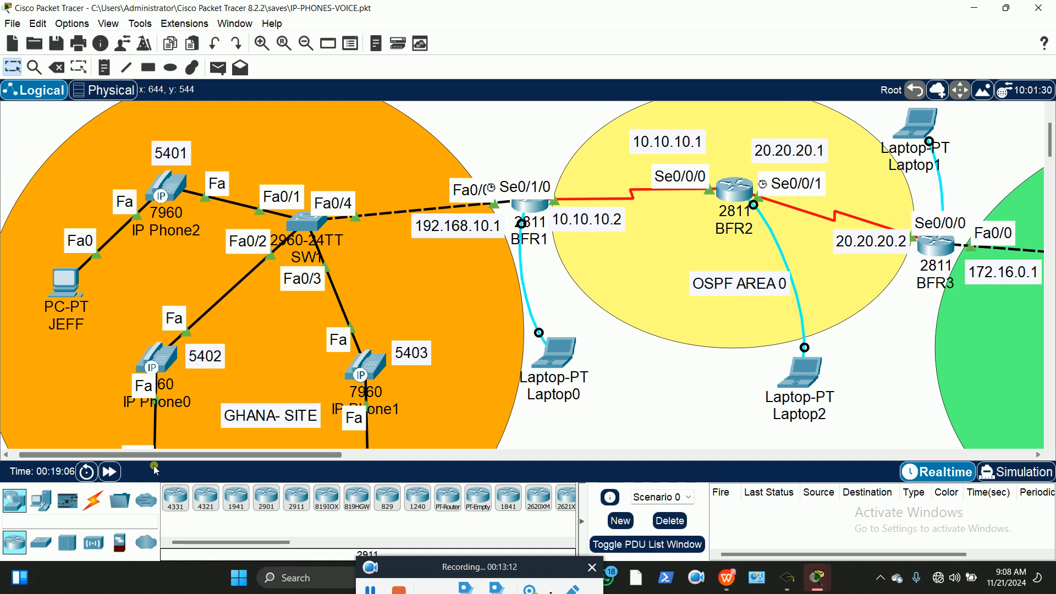
click(332, 325)
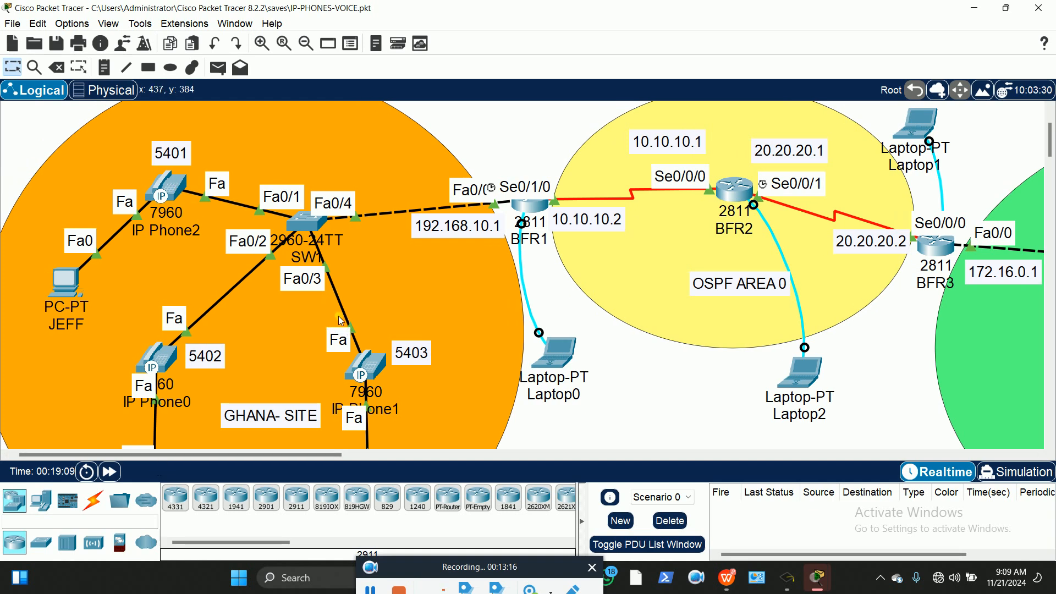
click(318, 280)
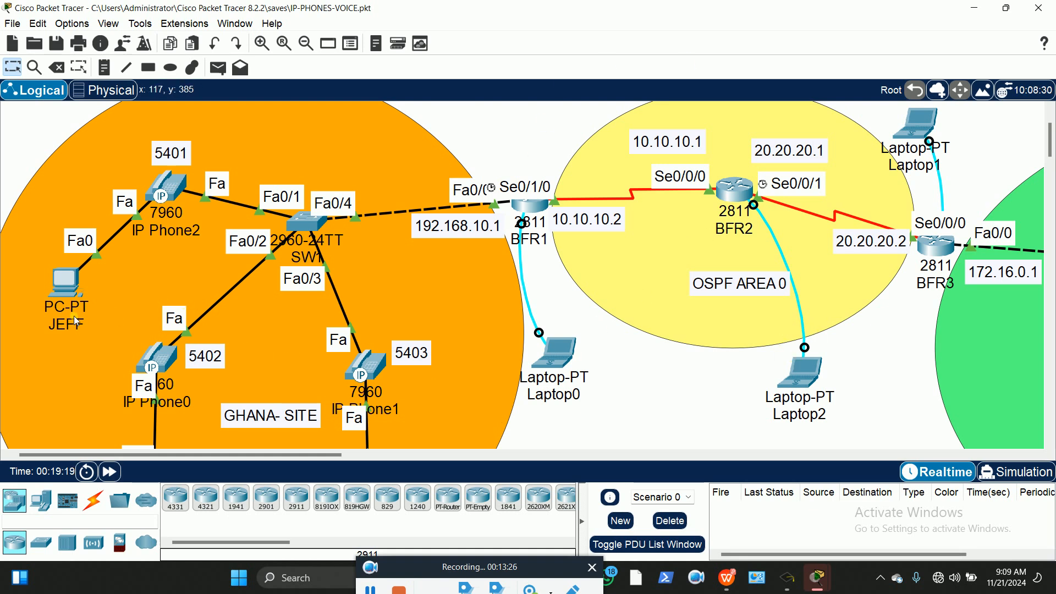
mouse_move(77, 321)
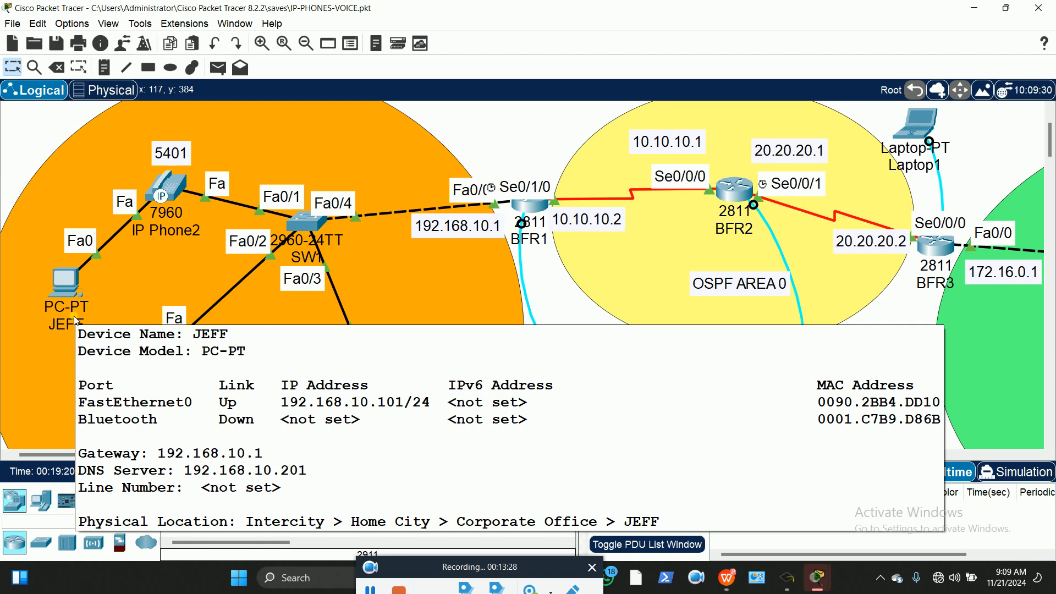
drag(242, 460, 426, 486)
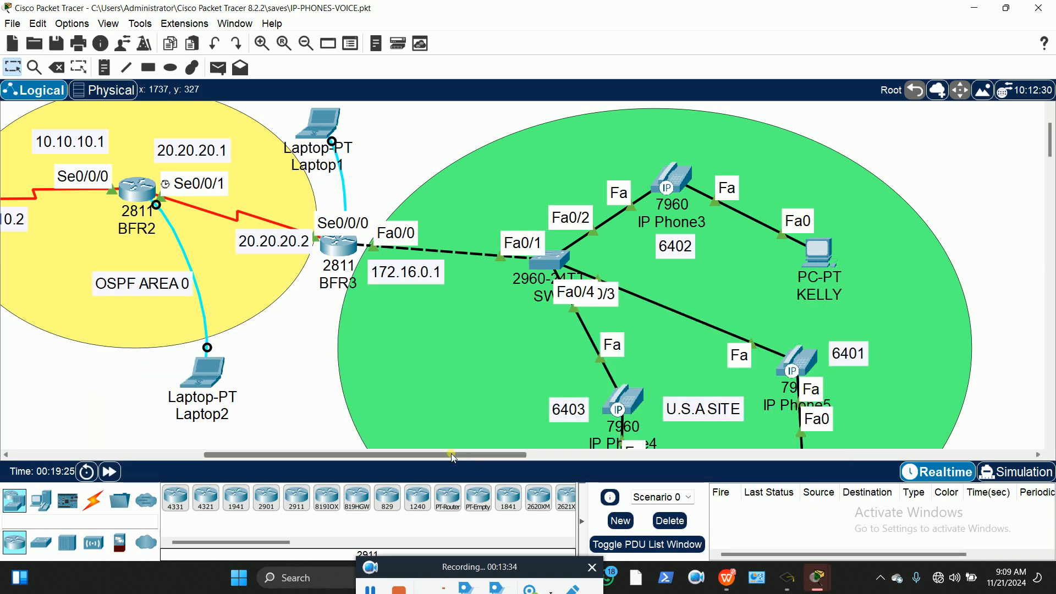
drag(446, 455, 336, 466)
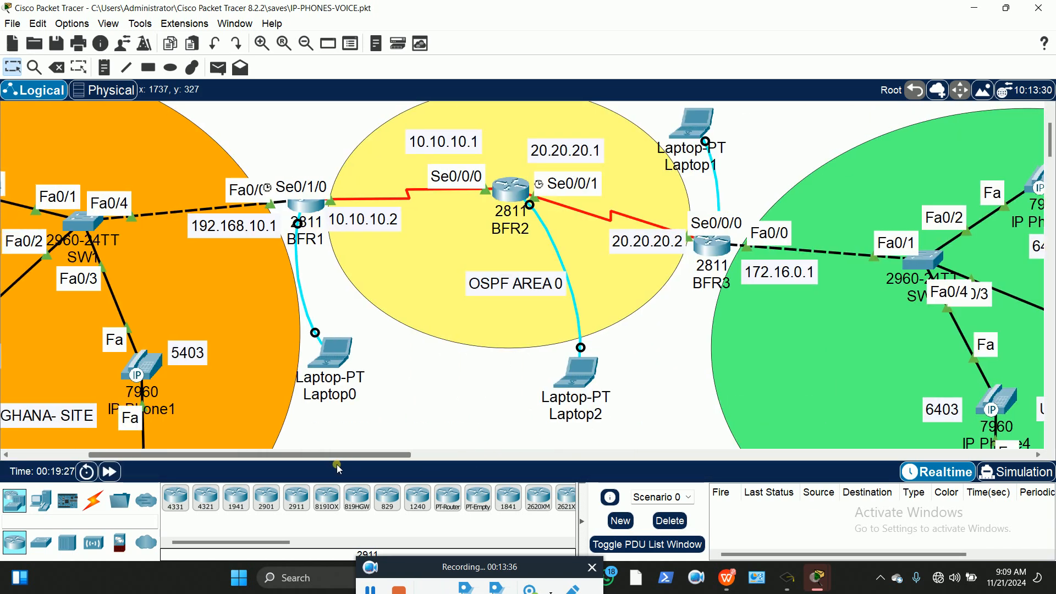
Add a note reading 'AS 100' just beneath the OSPF AREA 0 label
click(104, 69)
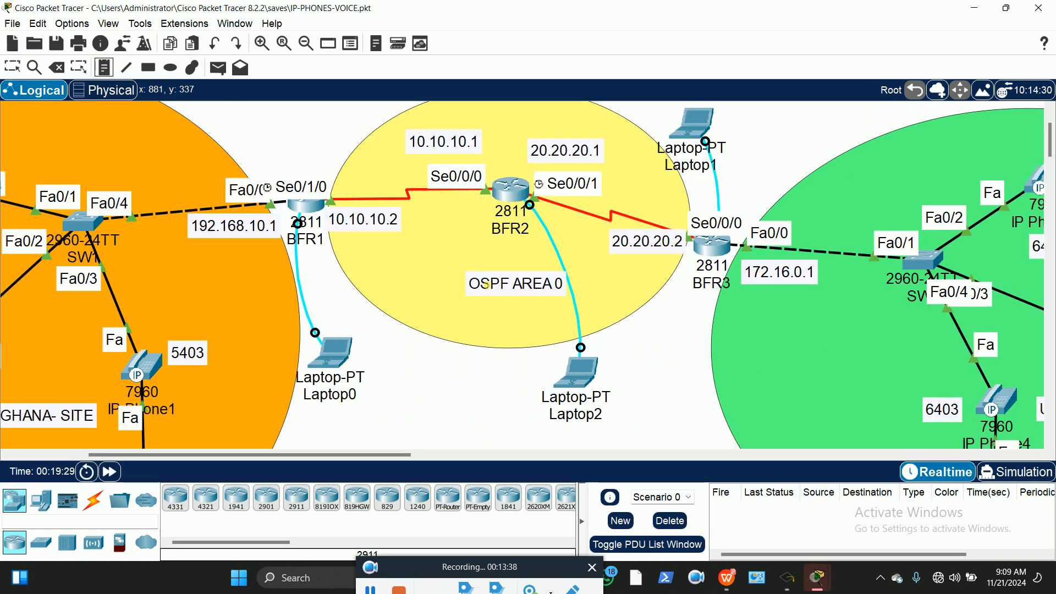
click(495, 313)
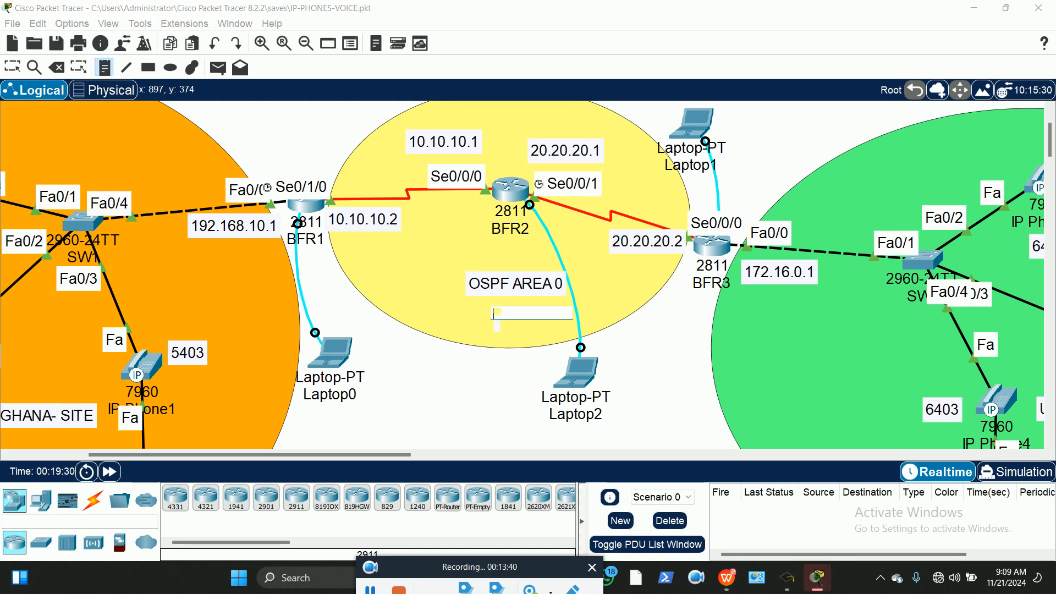
text(AS 100)
click(12, 67)
drag(522, 329, 518, 323)
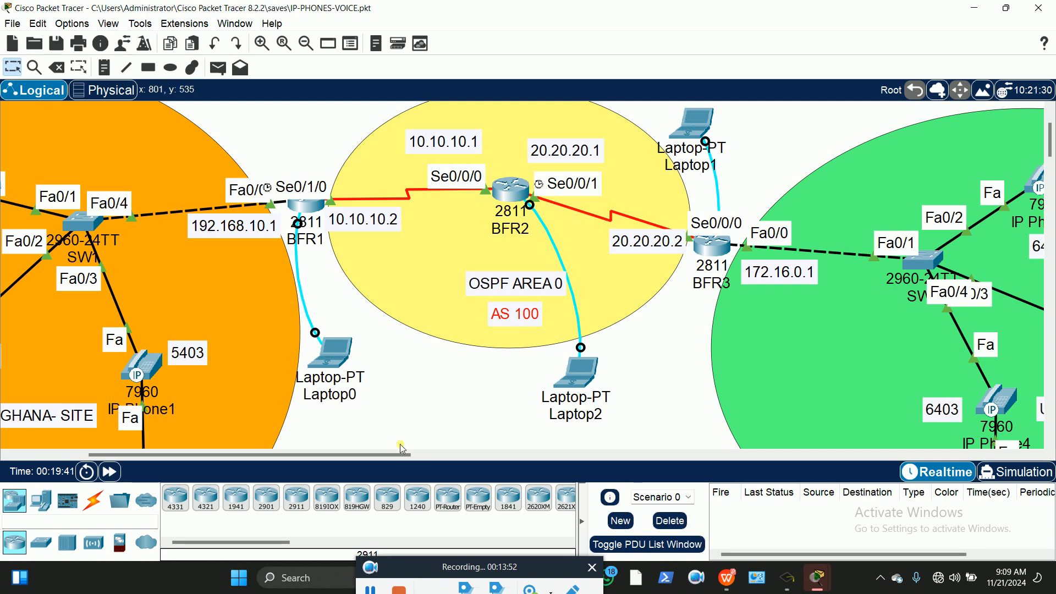
drag(364, 455, 411, 455)
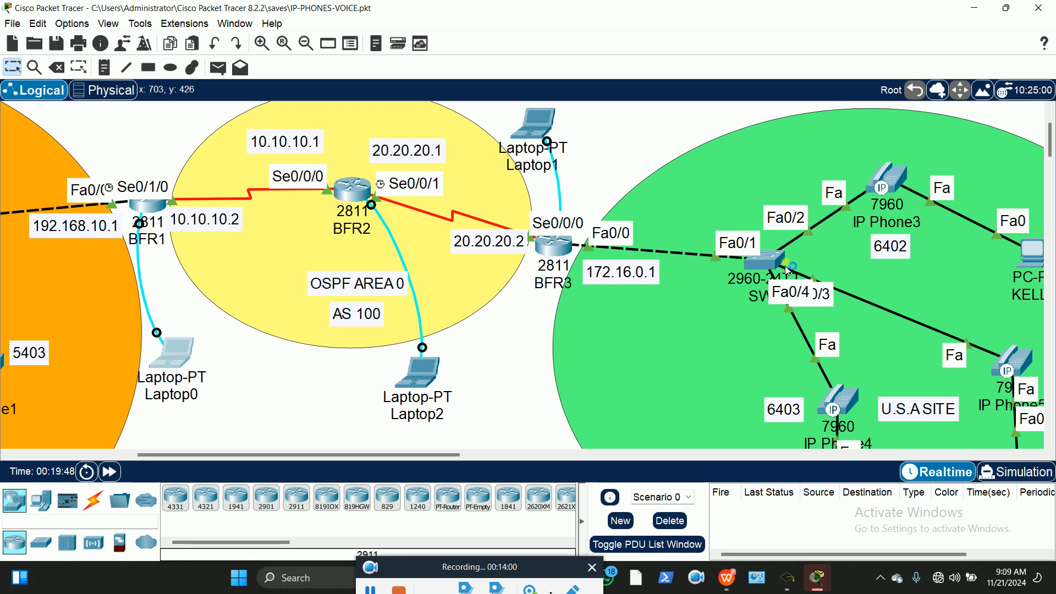
Connect to BFR1's console from Laptop0's Terminal and enter global configuration mode
click(174, 352)
click(507, 113)
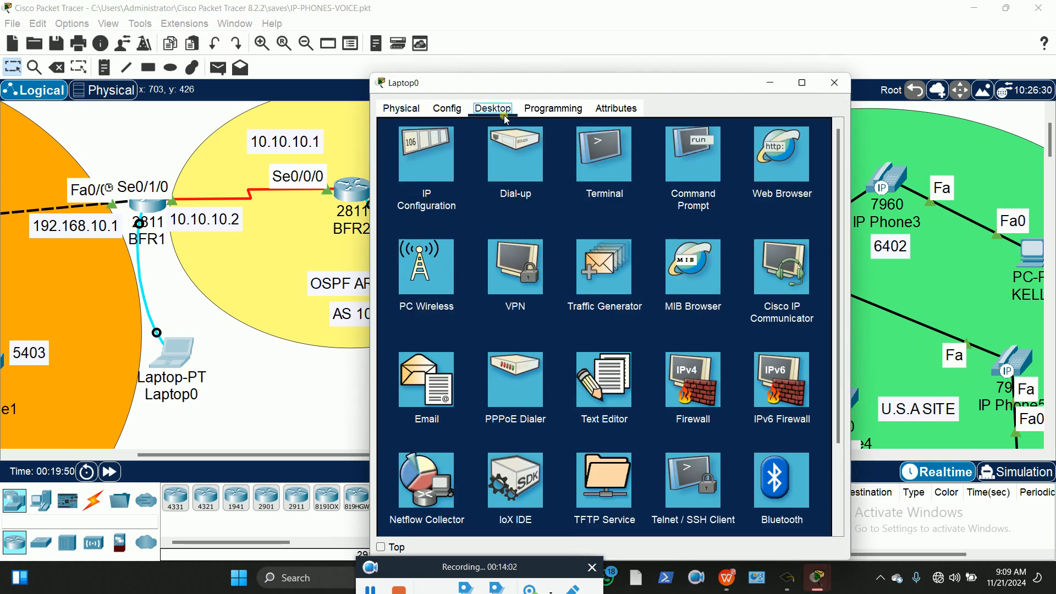
click(612, 156)
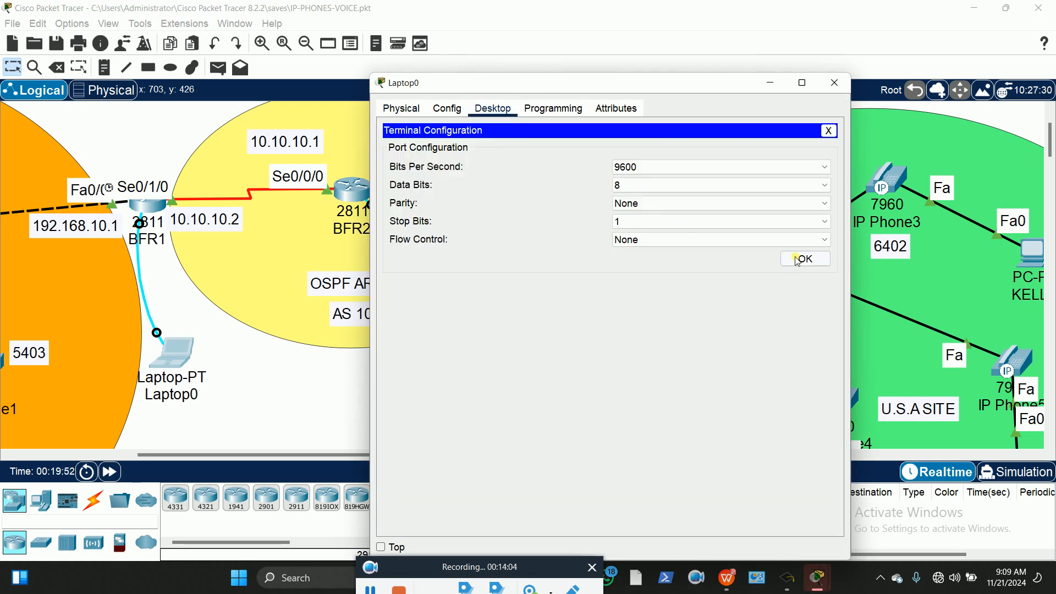
click(799, 259)
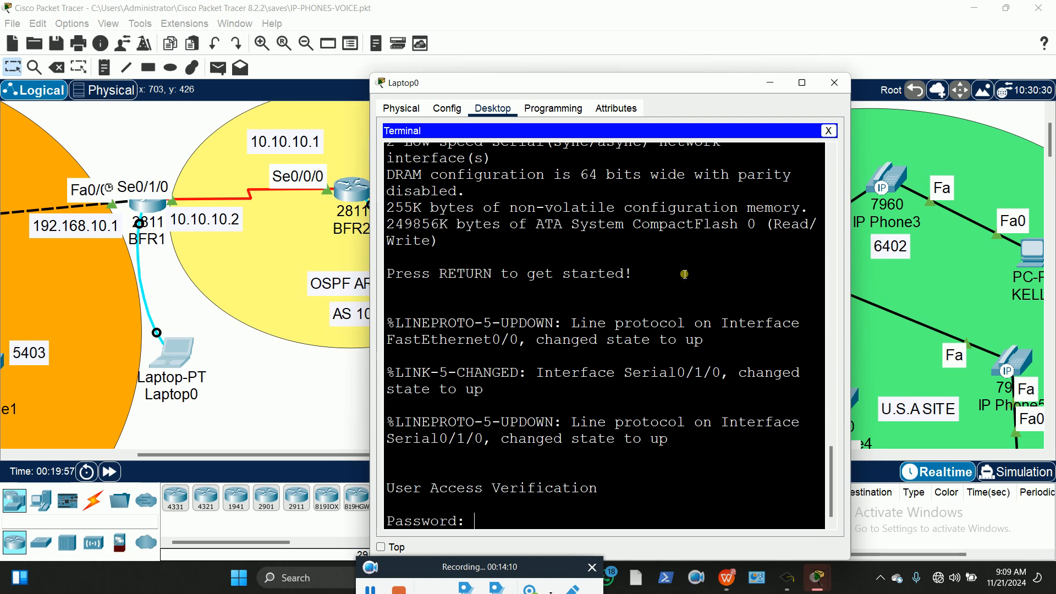
key(Return)
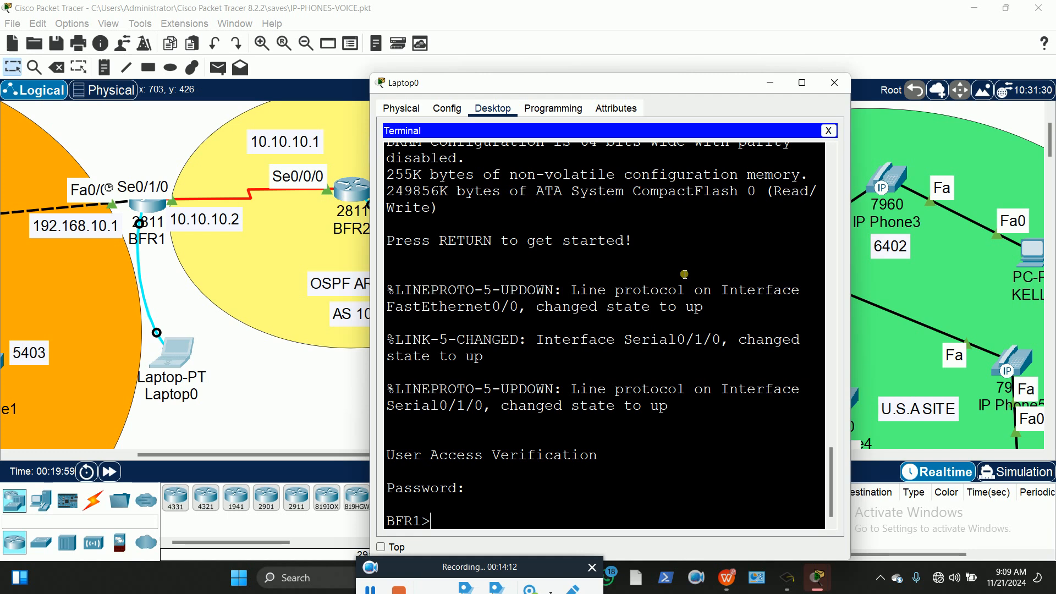
text(en)
key(Return)
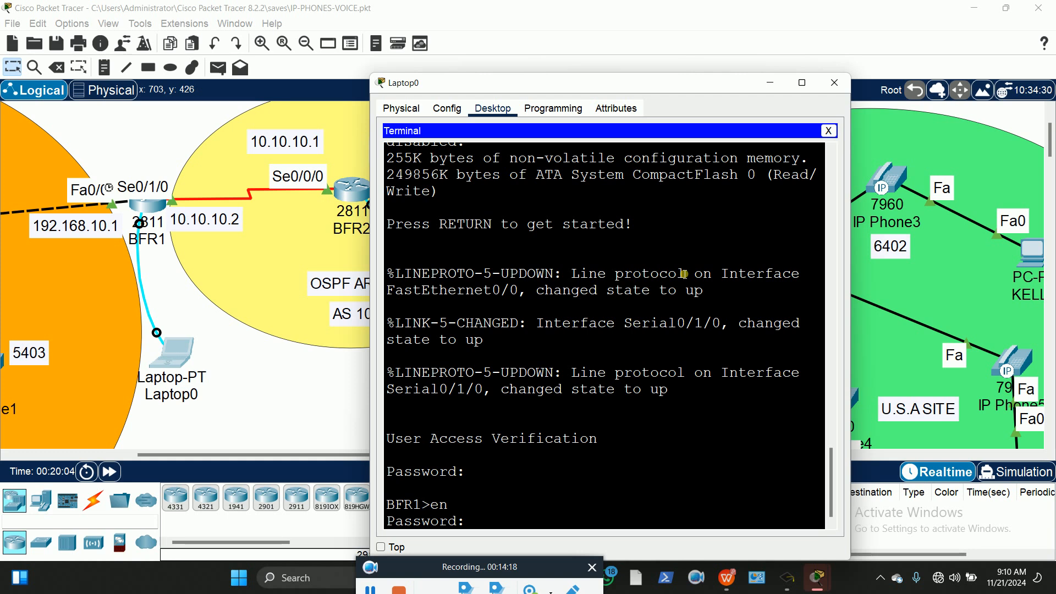
key(Return)
text(cnfig)
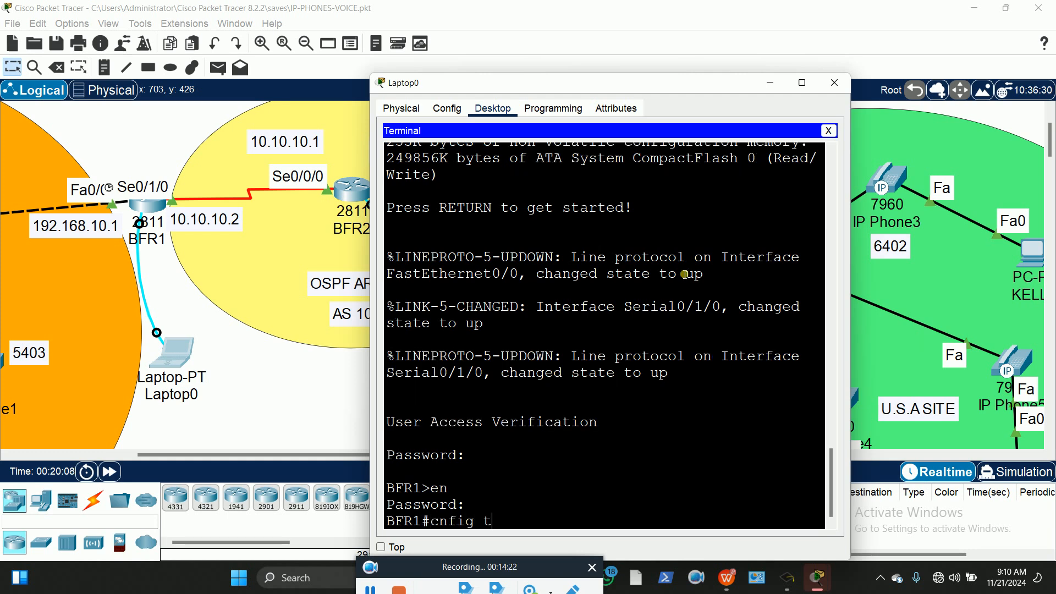
text( t)
key(BackSpace)
key(BackSpace)
key(BackSpace)
key(BackSpace)
key(BackSpace)
key(BackSpace)
key(BackSpace)
text(config t)
key(Return)
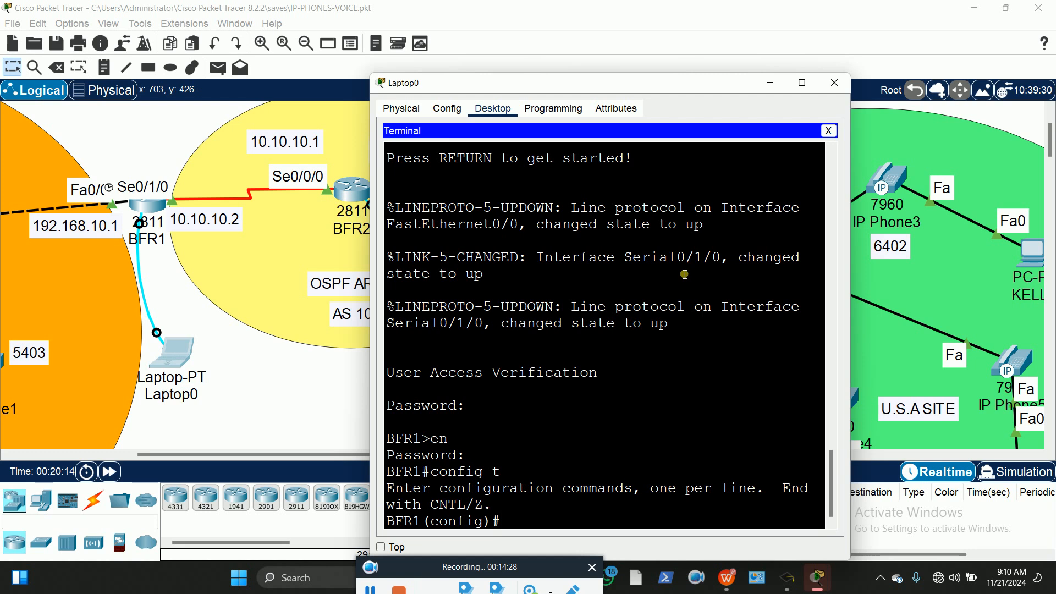
Start OSPF process 100 on BFR1 with router ID 1.1.1.1
text(rout)
key(Tab)
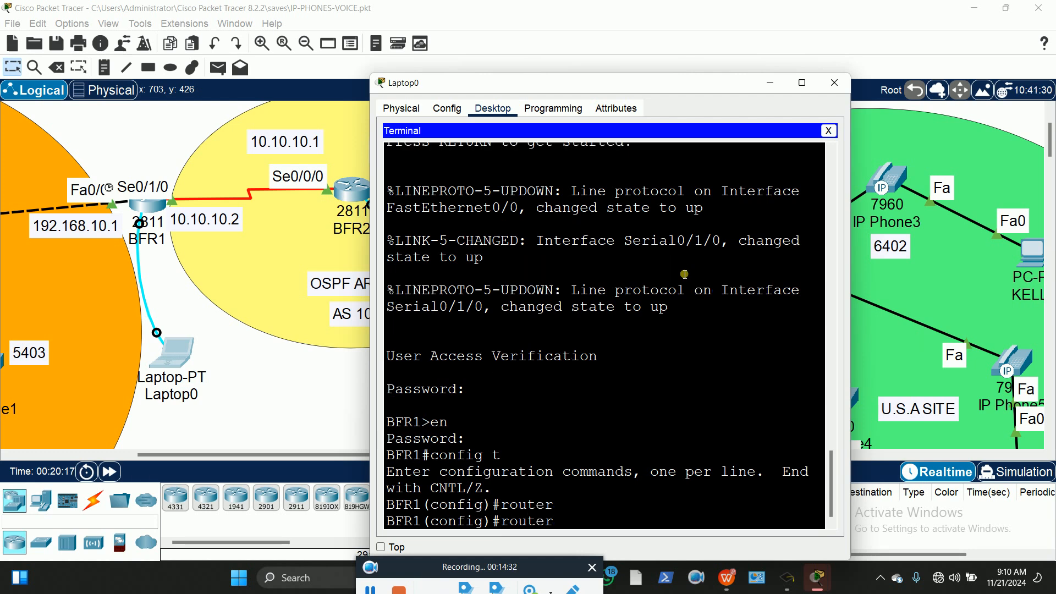
text(os)
key(Tab)
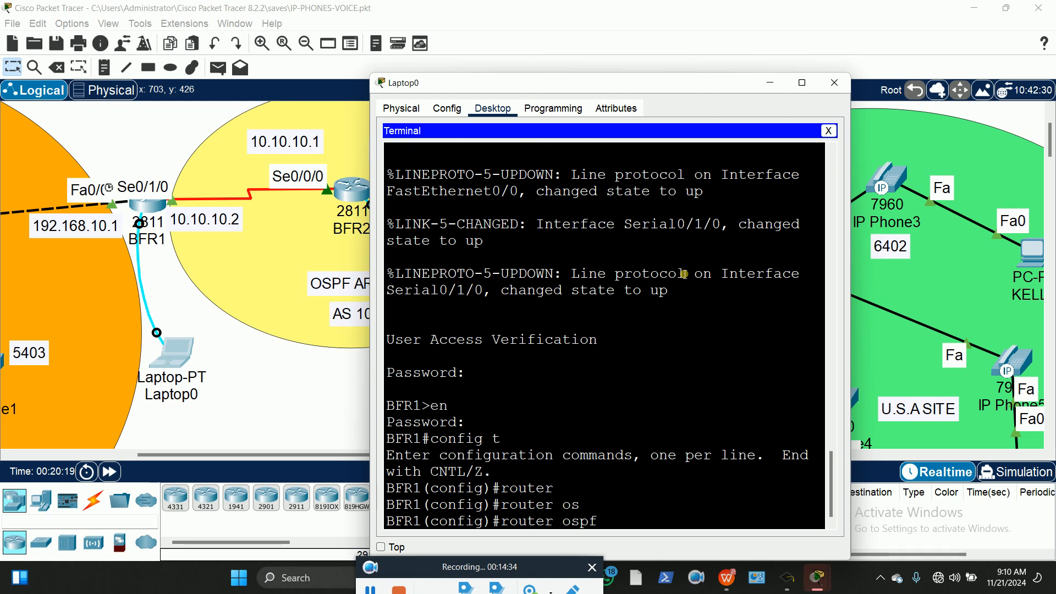
text(100)
key(Return)
text(router)#route)
key(Tab)
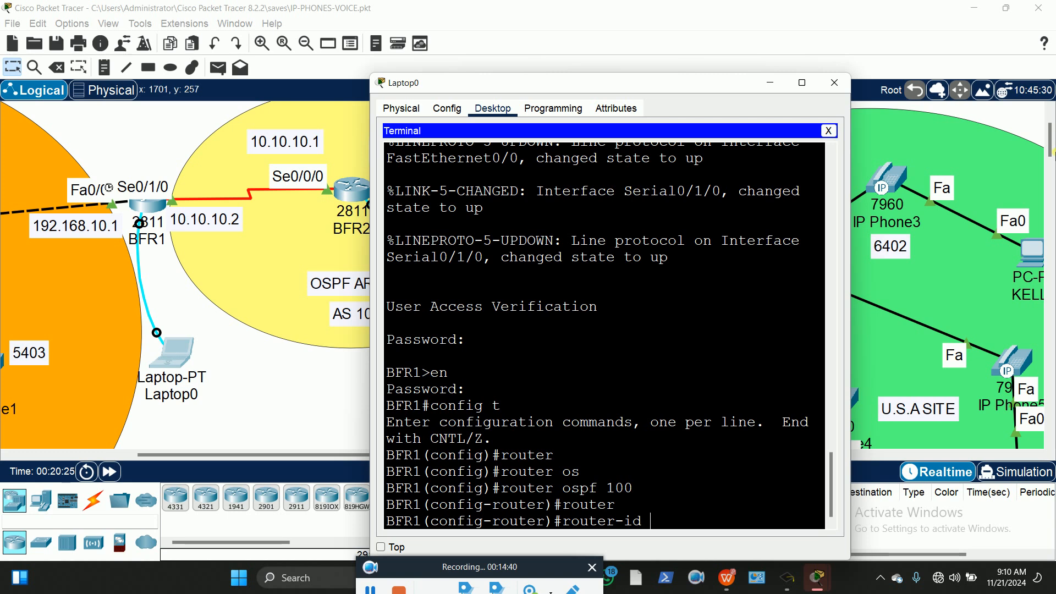
text(1.1.1.1)
key(Return)
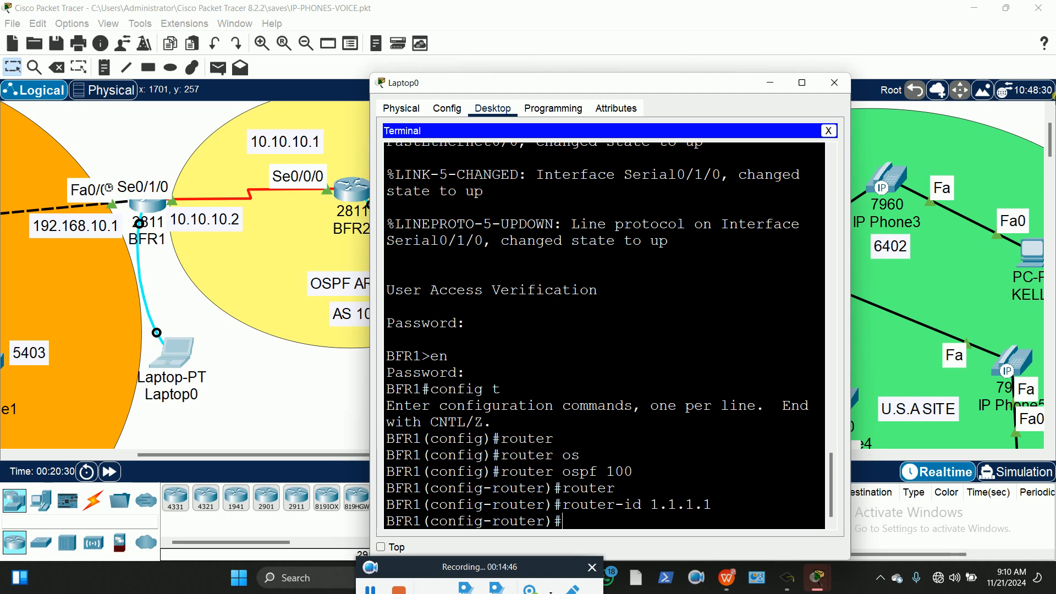
Type the OSPF statement network 192.168.10.0 255.255.255.0 area 0
text(net)
key(Tab)
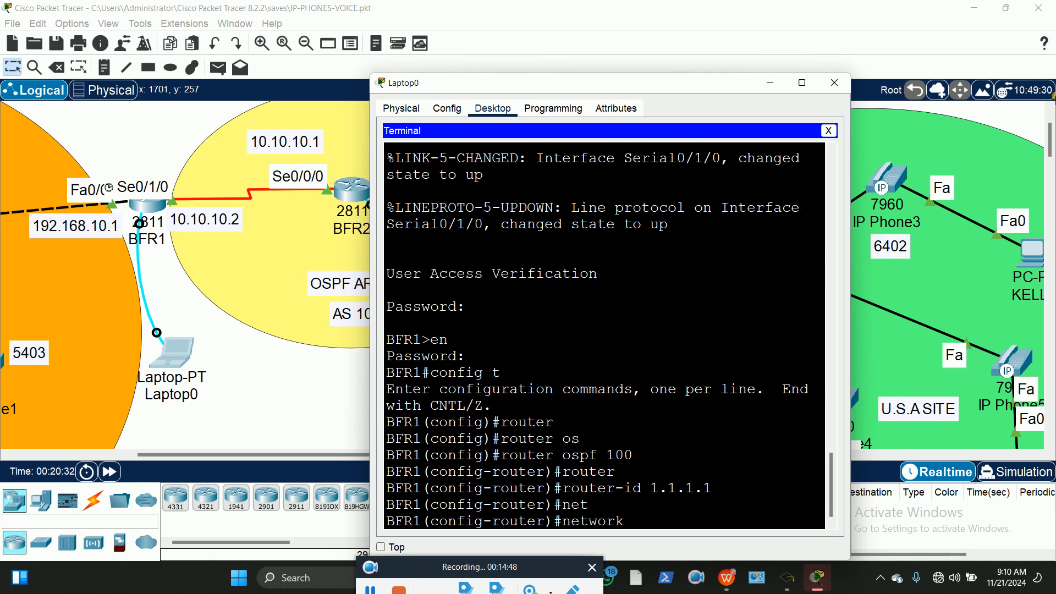
text(192)
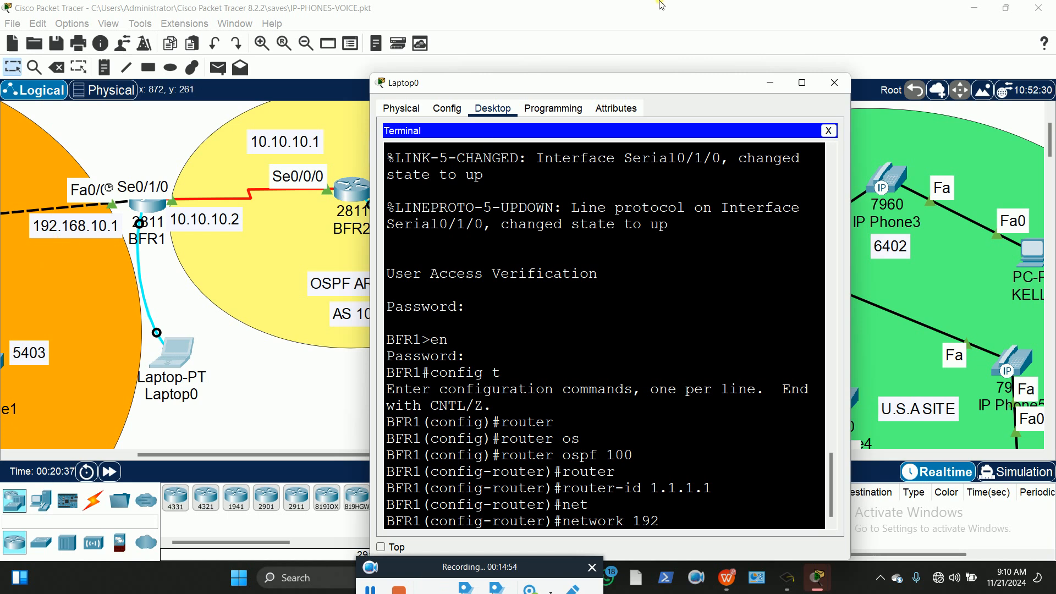
text(.168.10.0 255.255.255.0 are)
key(Tab)
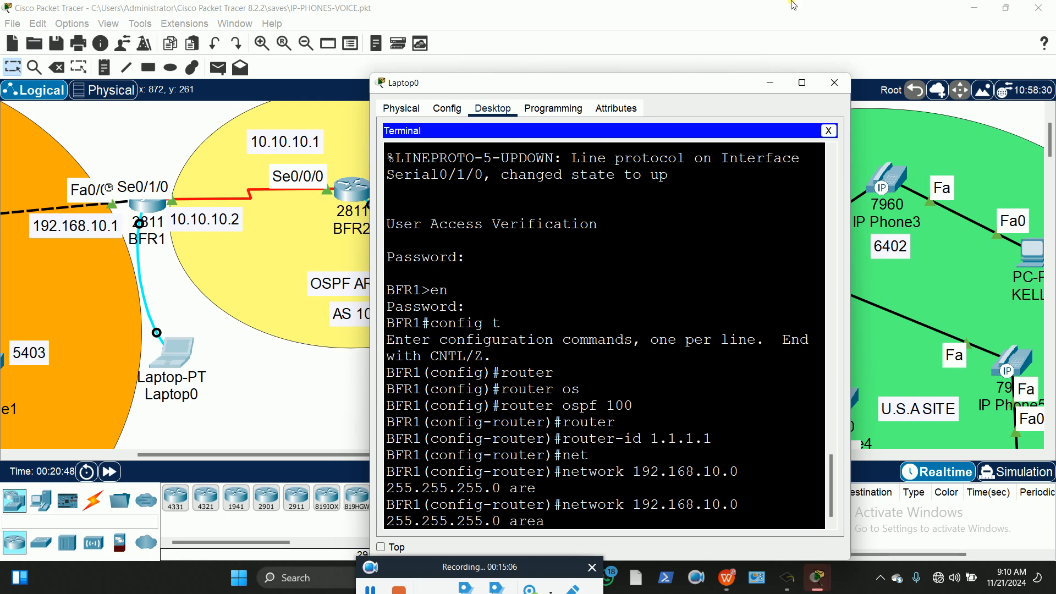
On BFR1, enter OSPF area 0 network statements for 192.168.10.0 and 10.10.10.0 255.0.0.0
text(0)
drag(588, 85, 746, 56)
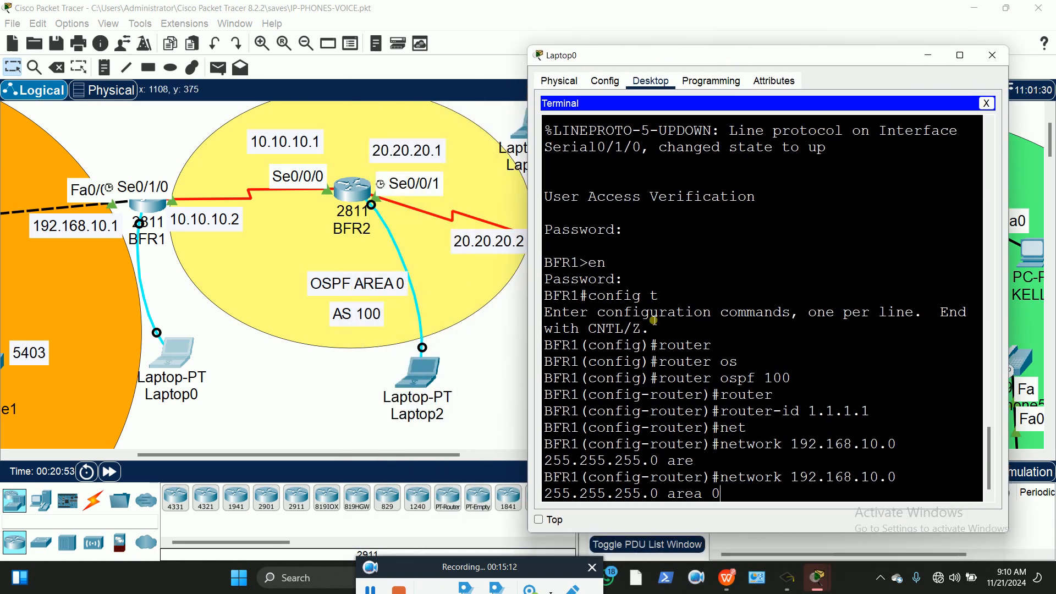
key(Return)
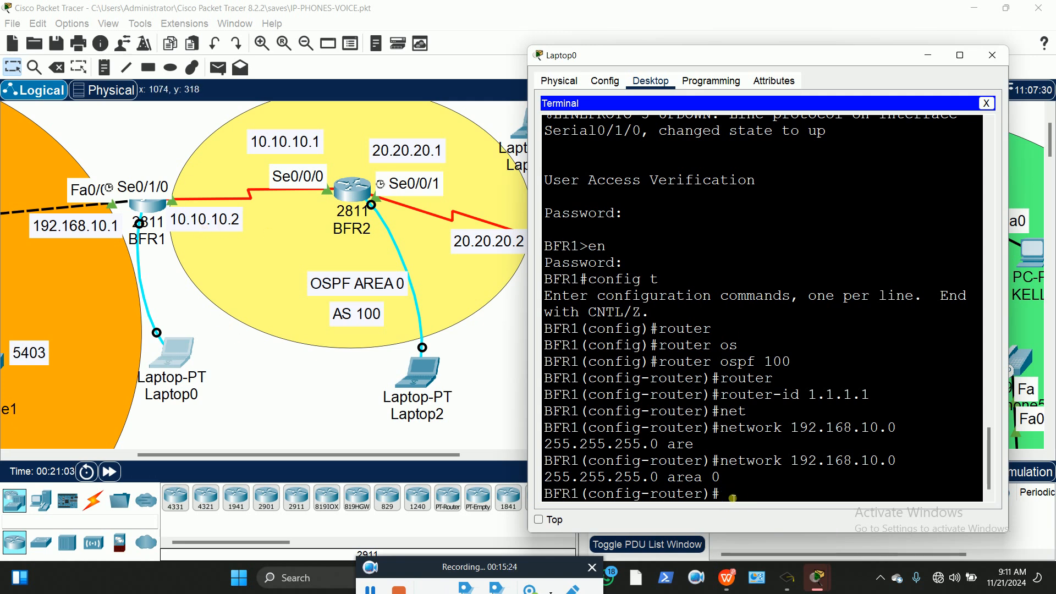
text(netw)
key(Tab)
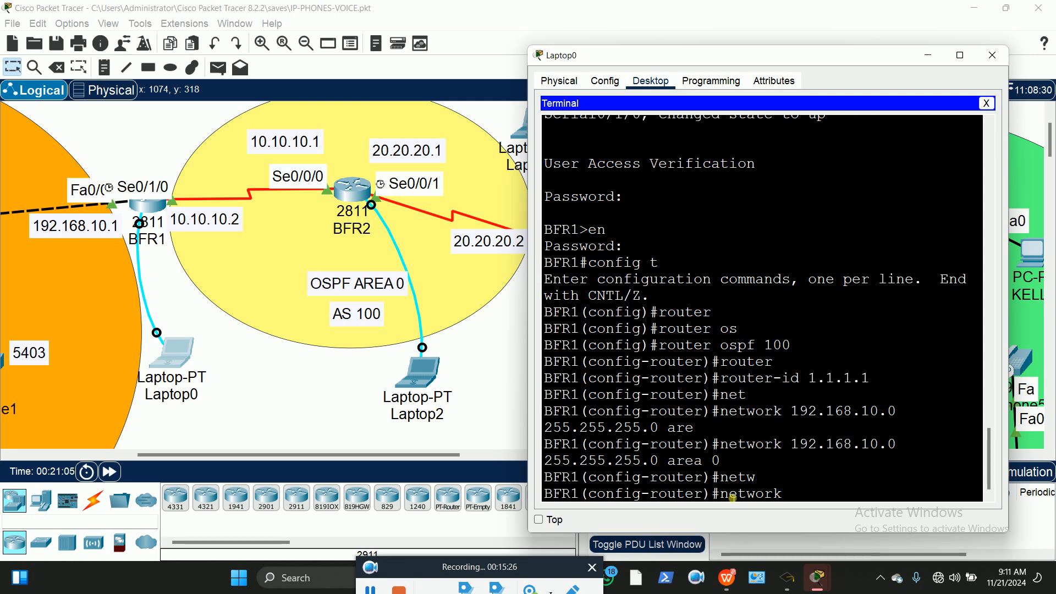
text(10.10.10.0 255.0.)
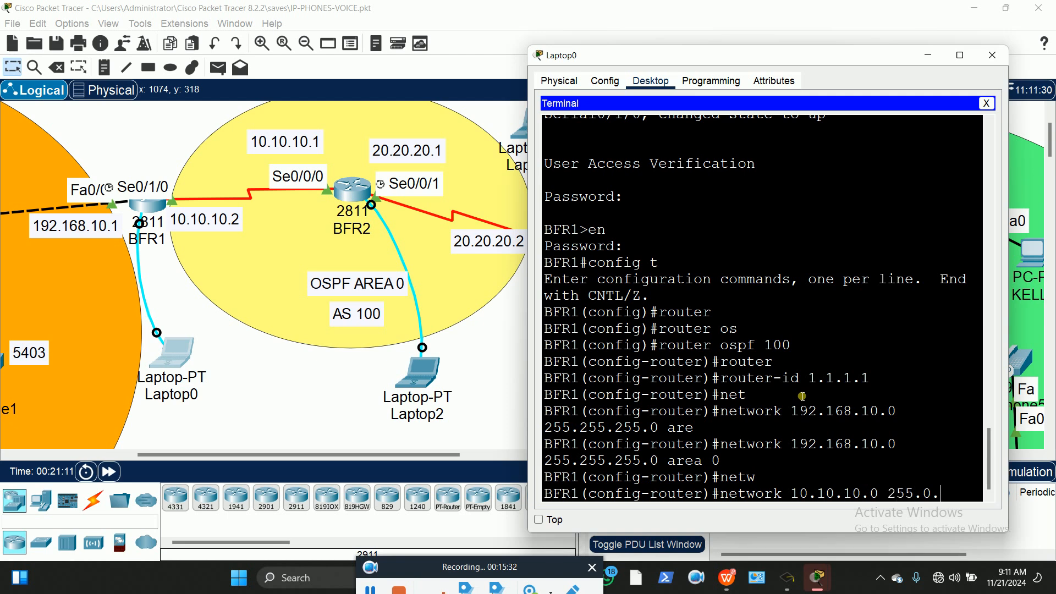
text(0.0 are)
key(Tab)
text(0)
key(Return)
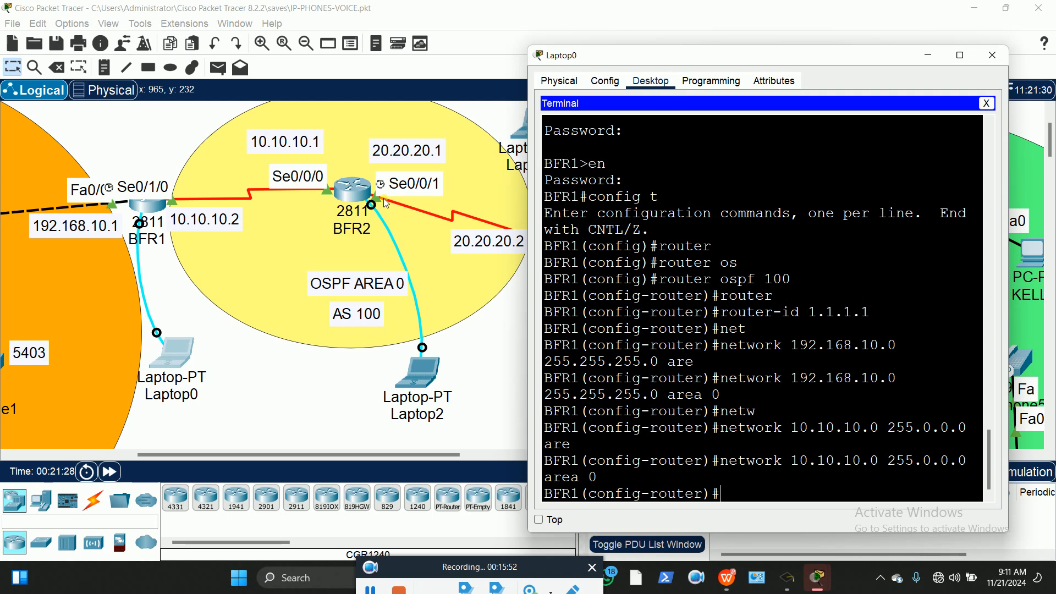
click(491, 341)
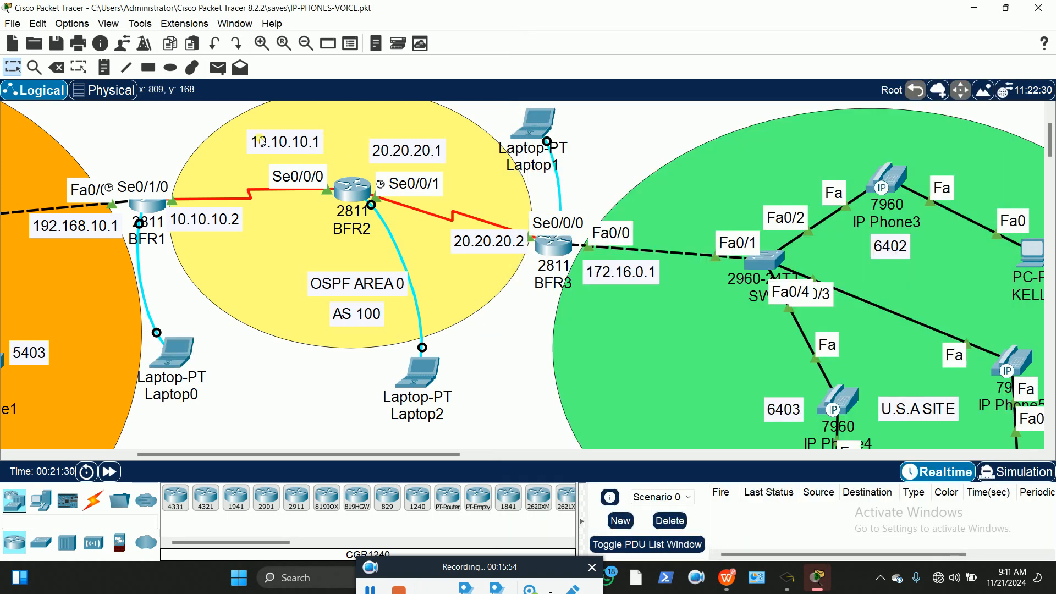
From Laptop2's console, start OSPF process 100 on BFR2 with router ID 2.2.2.2
click(427, 364)
drag(317, 47, 769, 43)
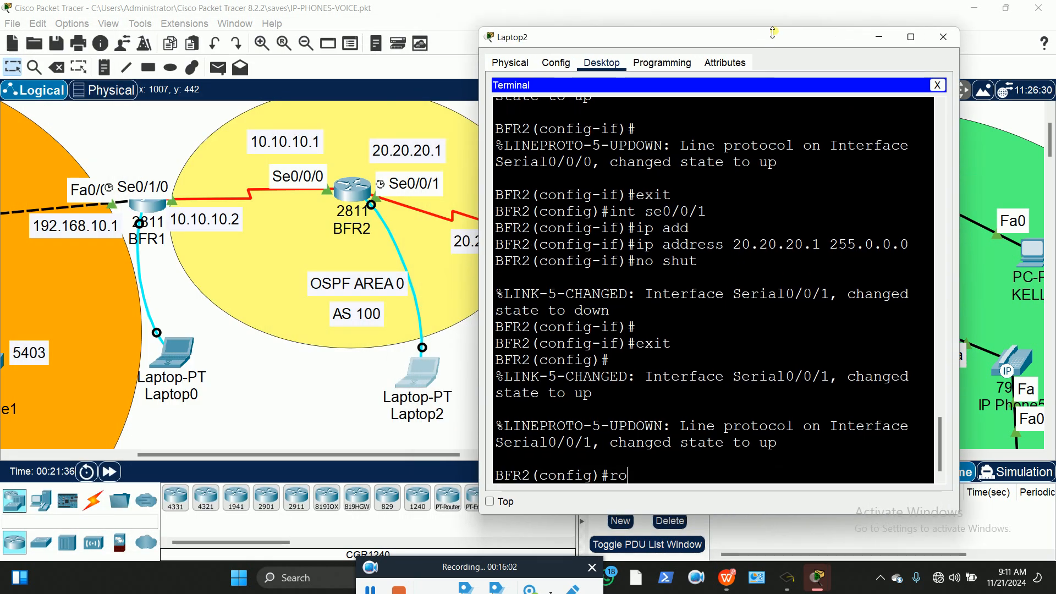
text(ter)
key(Tab)
text(os)
key(Tab)
text(100)
key(Return)
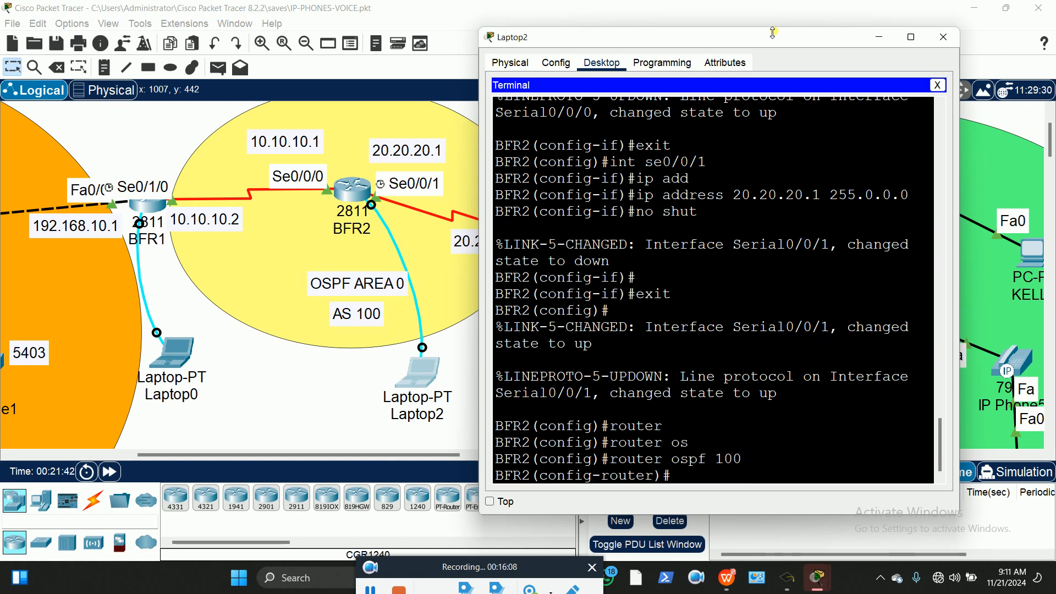
text(router)
key(Tab)
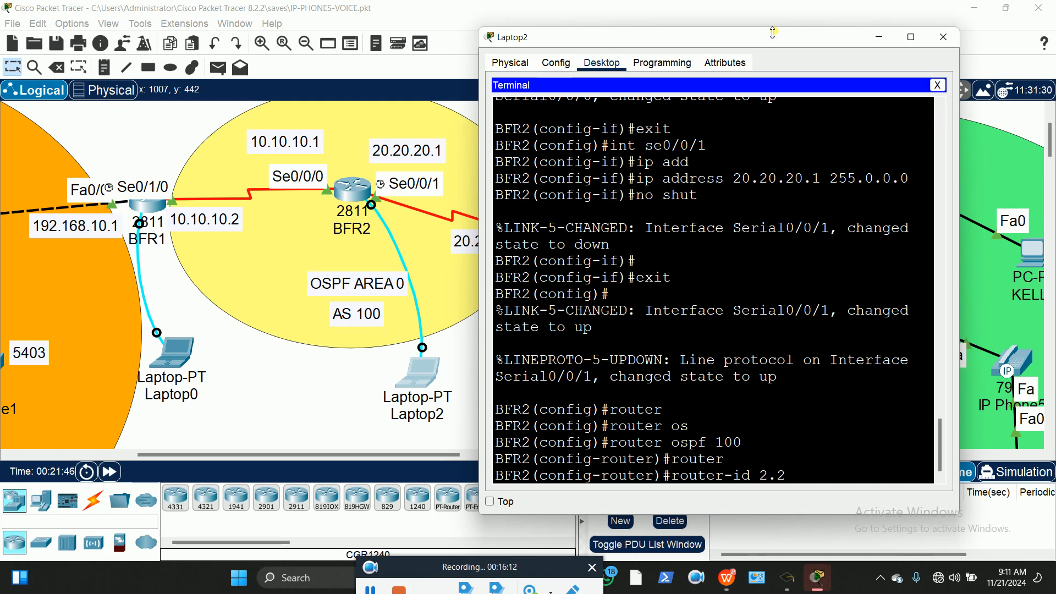
text(2.2.2.2)
key(Return)
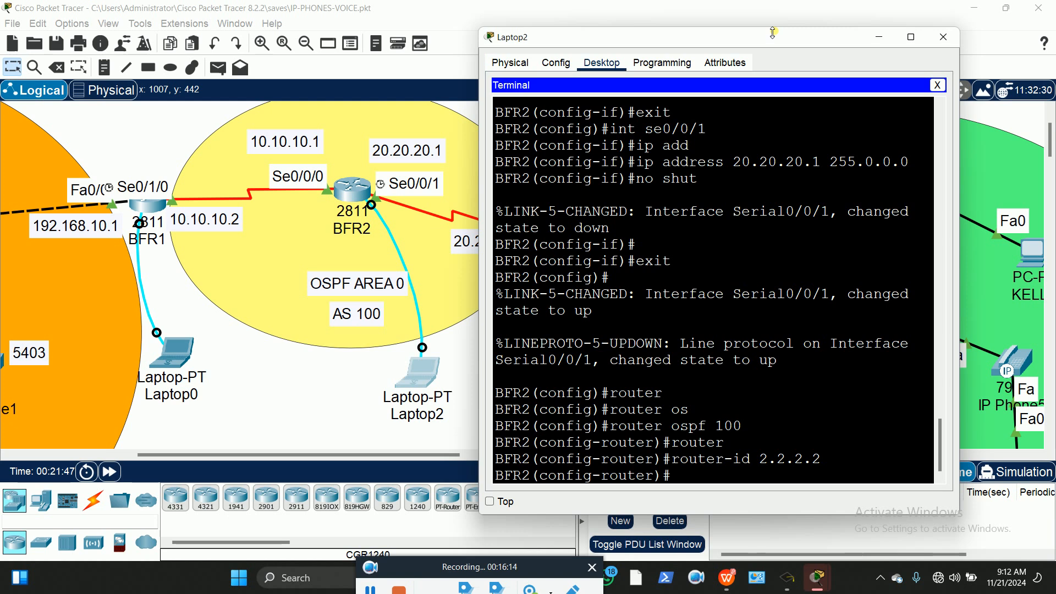
Advertise network 10.10.10.0 255.0.0.0 in area 0 on BFR2
text(net)
key(Tab)
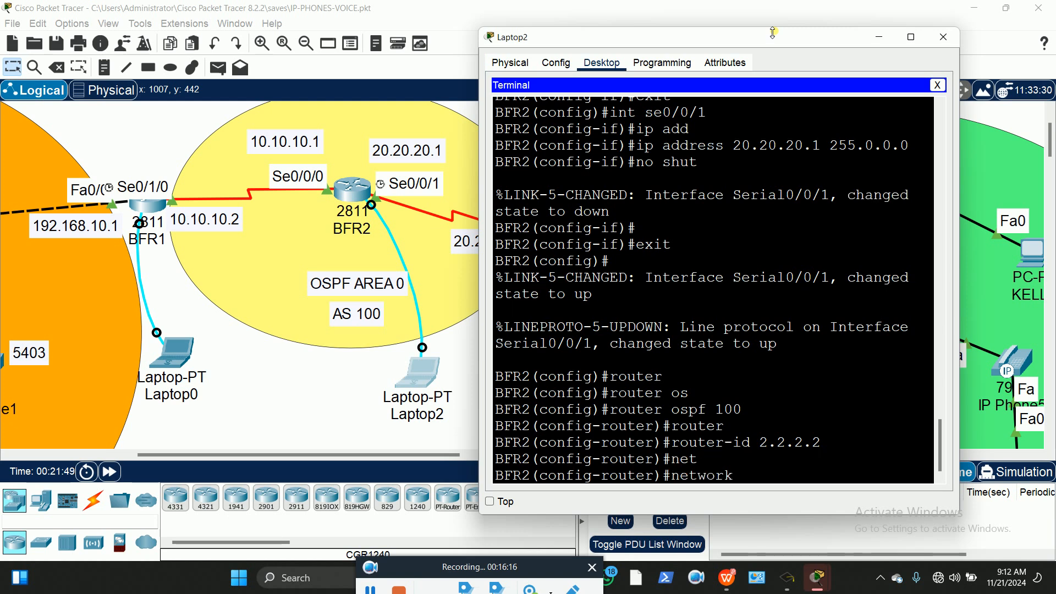
text(10.10.10.0 255.0.0.0 )
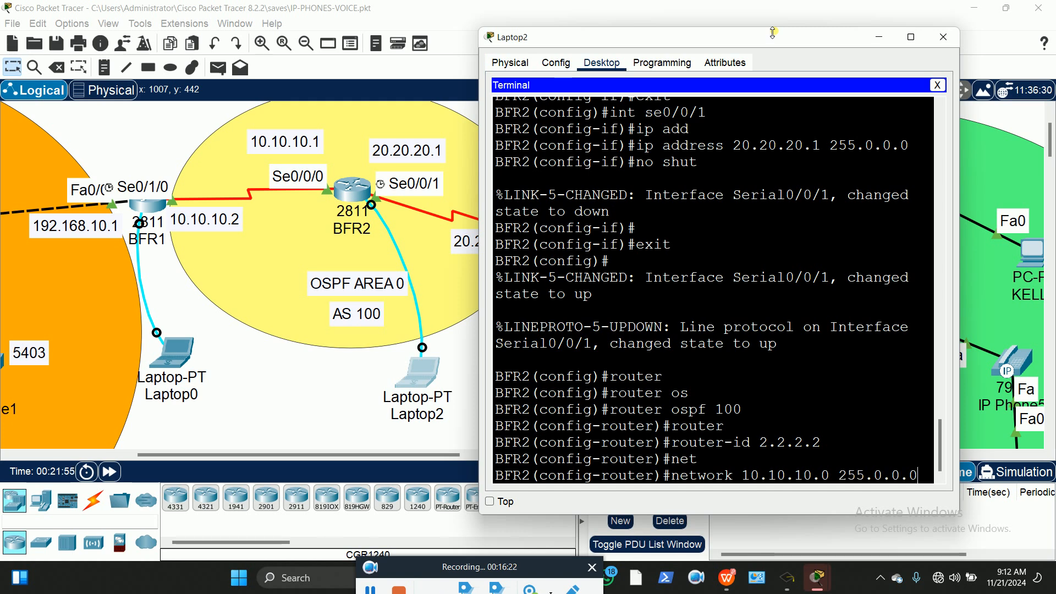
text(are)
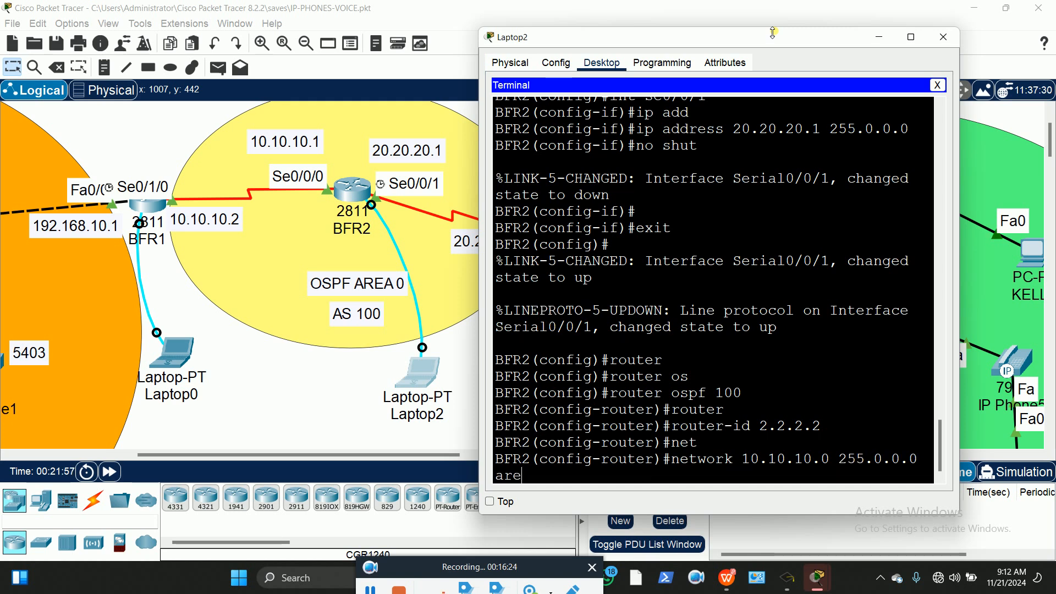
key(Tab)
text(0)
key(Return)
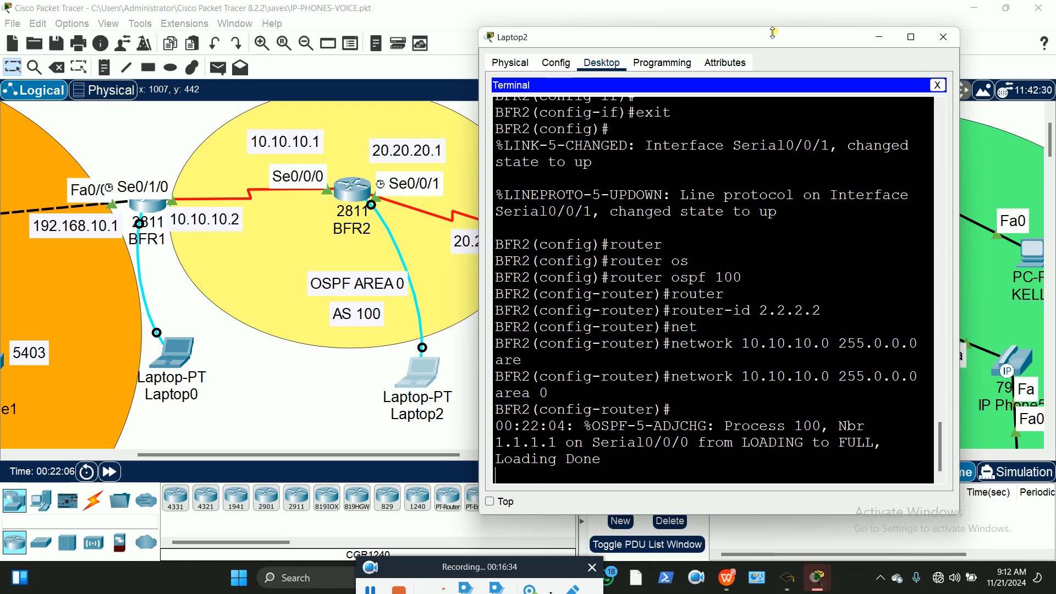
Add network 20.20.20.0 255.0.0.0 in area 0 by editing the recalled command, then exit
key(Return)
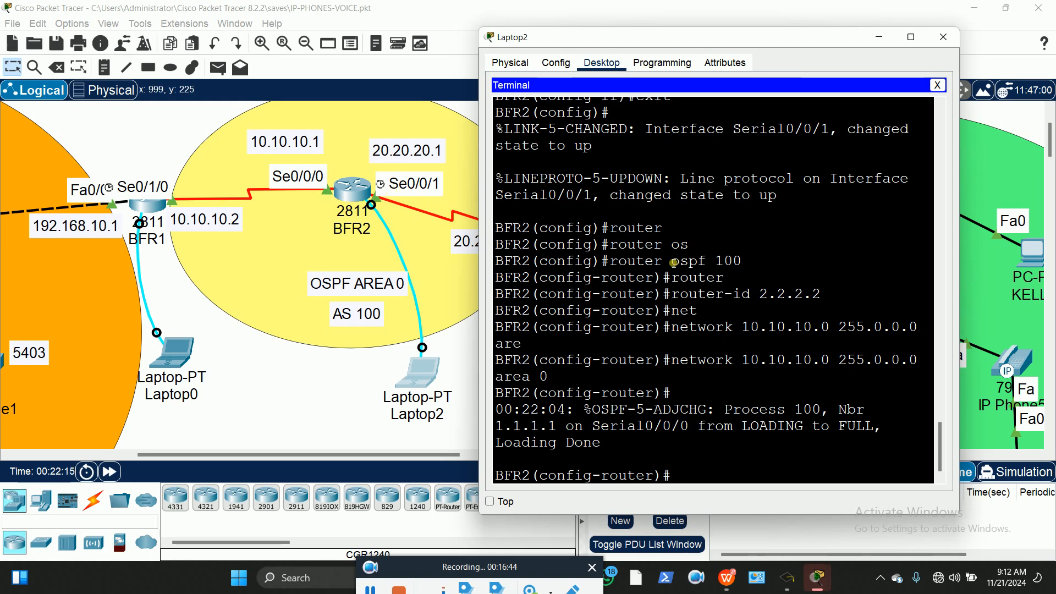
key(Up)
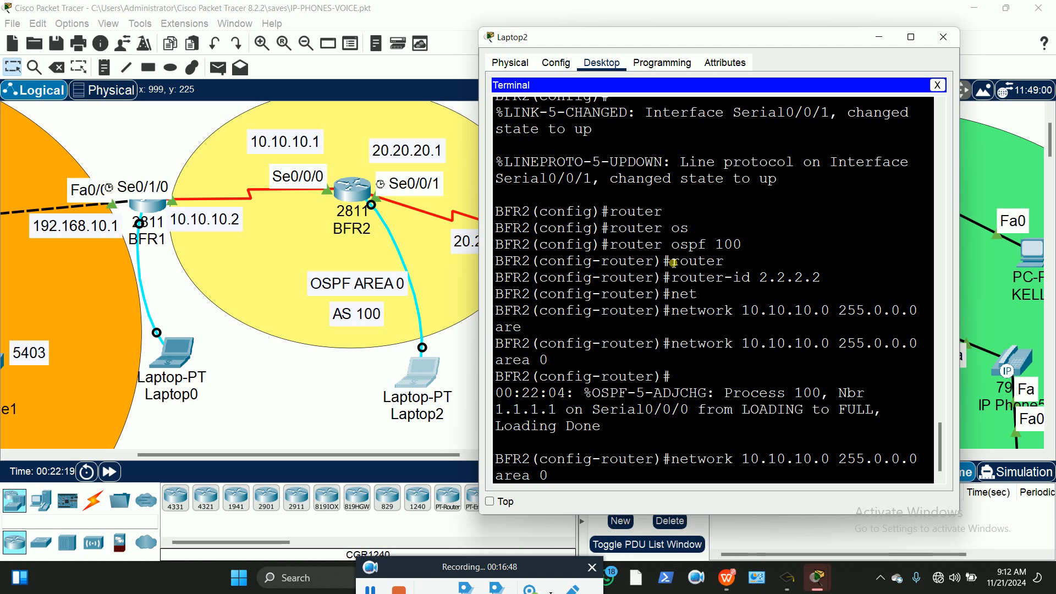
key(Left)
key(Left)
key(Left)
key(Left)
key(Left)
key(Left)
key(Left)
key(Left)
key(Left)
key(Left)
key(Left)
key(Left)
key(Left)
key(Left)
key(Left)
key(Left)
key(Left)
key(Left)
key(BackSpace)
text(2)
key(Left)
key(Left)
key(Left)
key(BackSpace)
text(2)
key(BackSpace)
text(2)
key(Return)
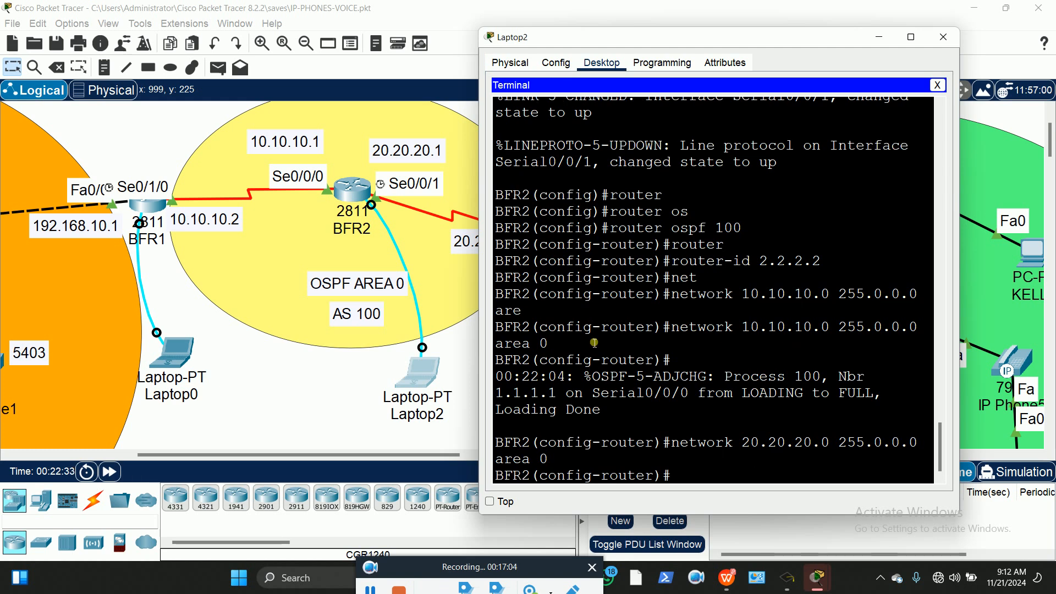
text(exit)
key(Return)
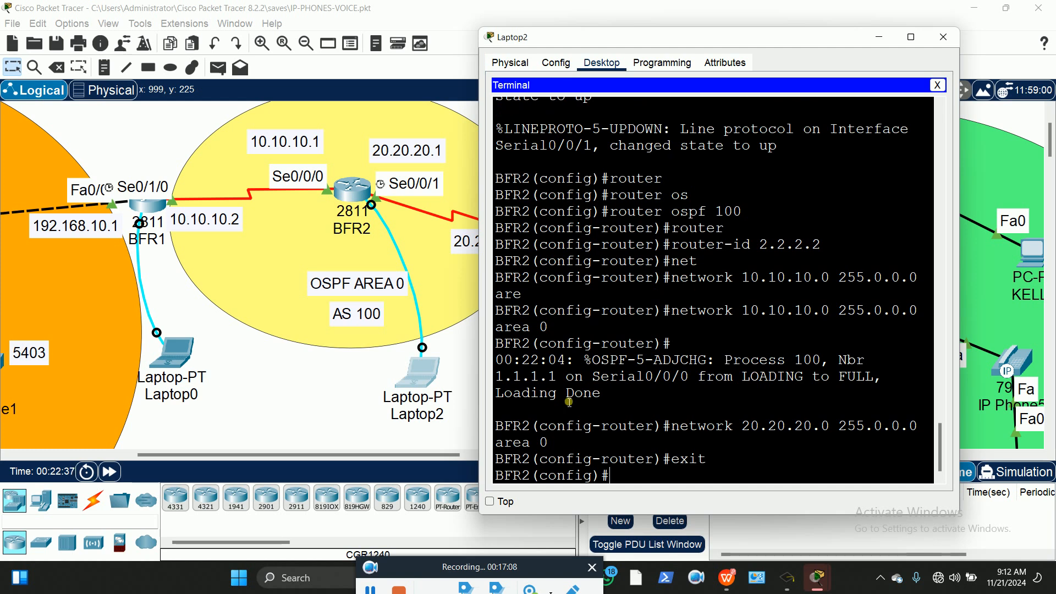
click(351, 422)
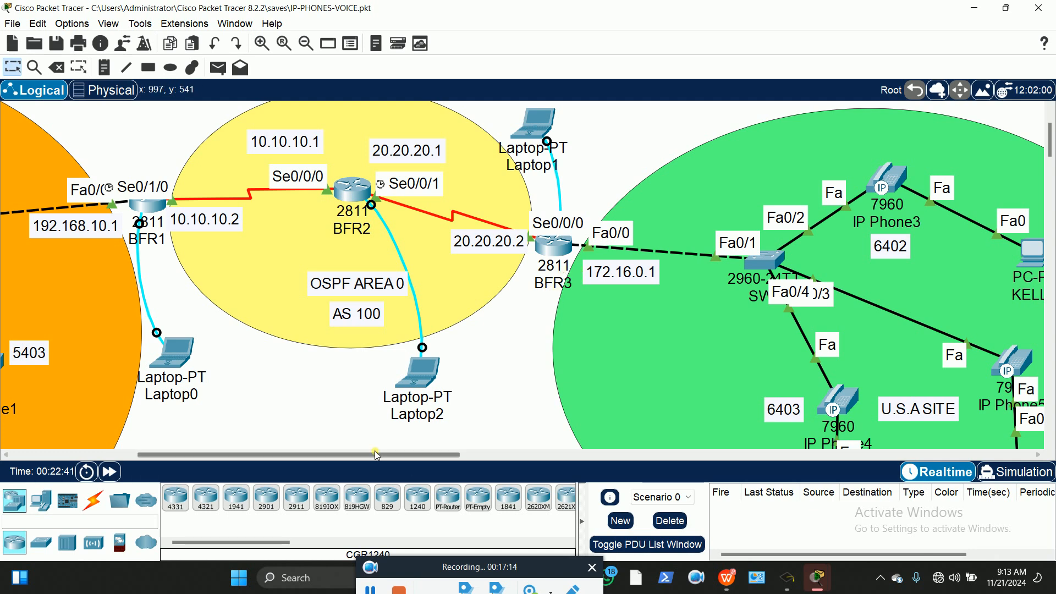
From Laptop1's console, enter config t and start OSPF process 100 on BFR3
drag(368, 455, 454, 454)
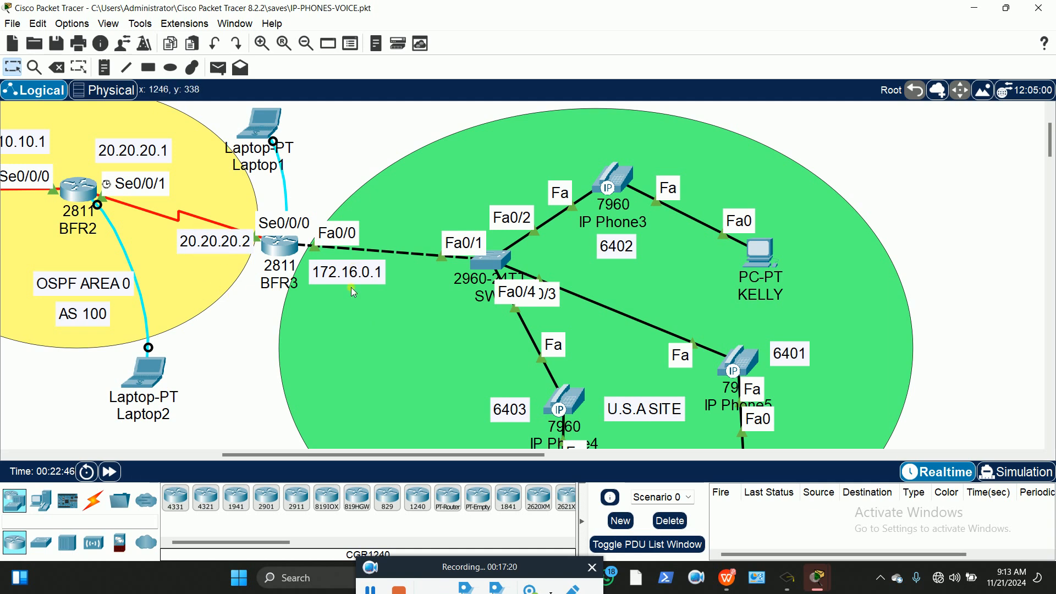
click(269, 126)
drag(249, 32, 640, 41)
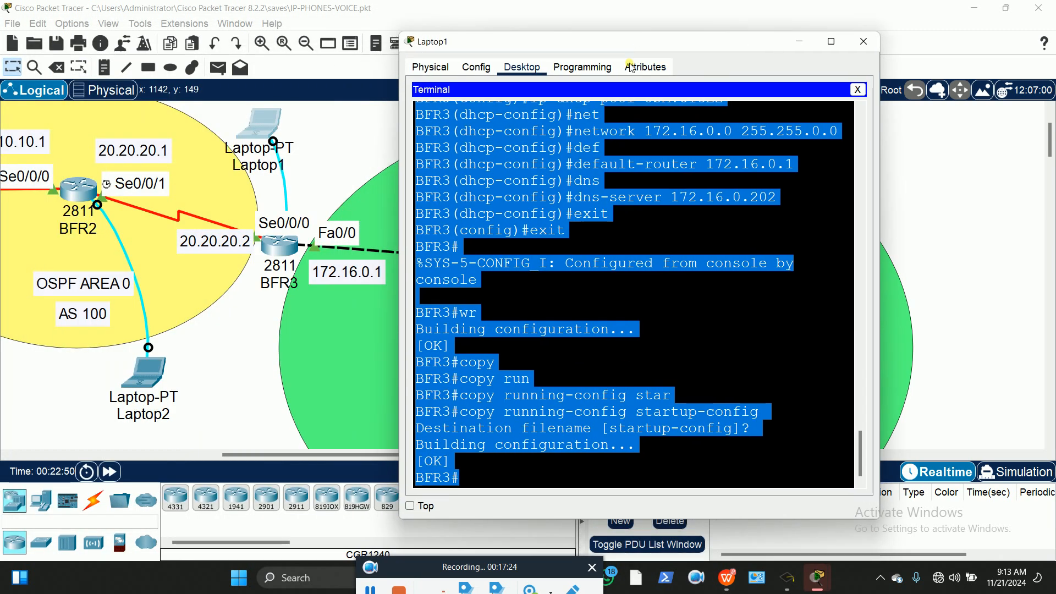
click(524, 483)
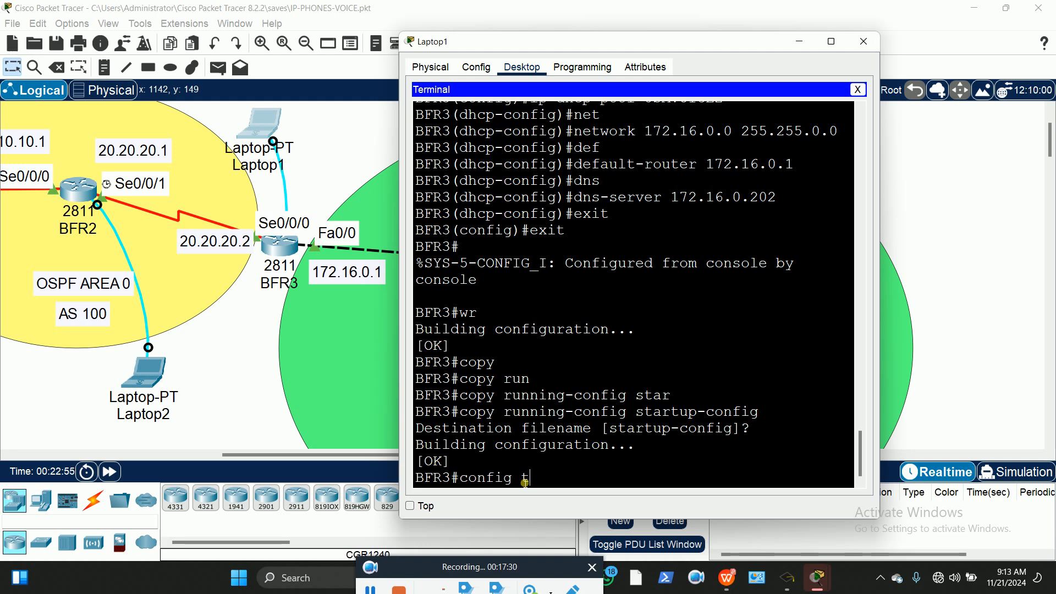
text(config t)
key(Return)
text(router)
key(Tab)
text(os)
key(Tab)
text(100)
key(Return)
Set BFR3's router ID to 3.3.3.3 and advertise 20.20.20.0 255.0.0.0 in area 0
text(router)
key(Tab)
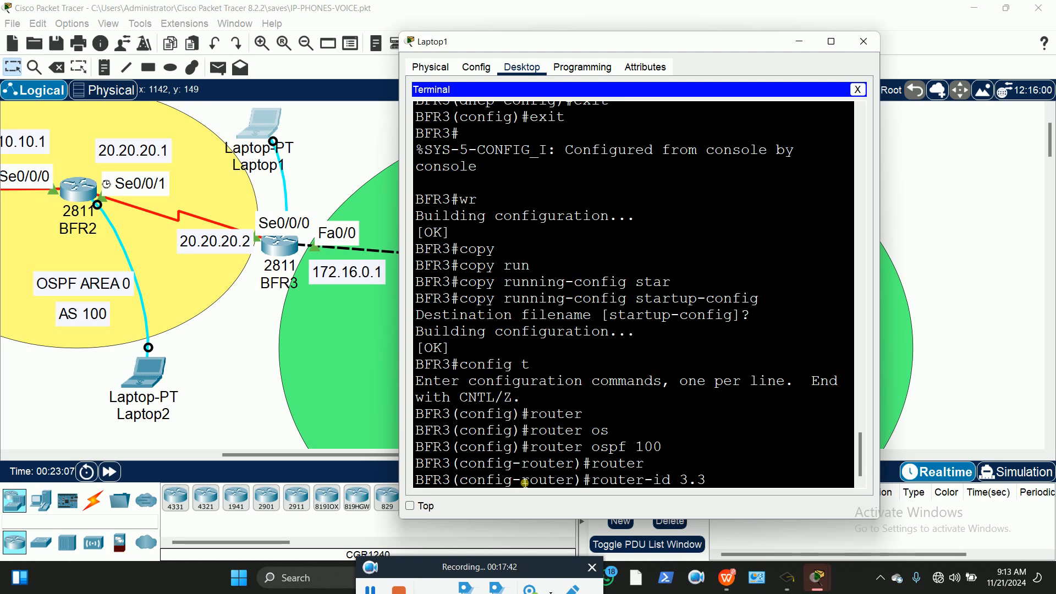
key(Return)
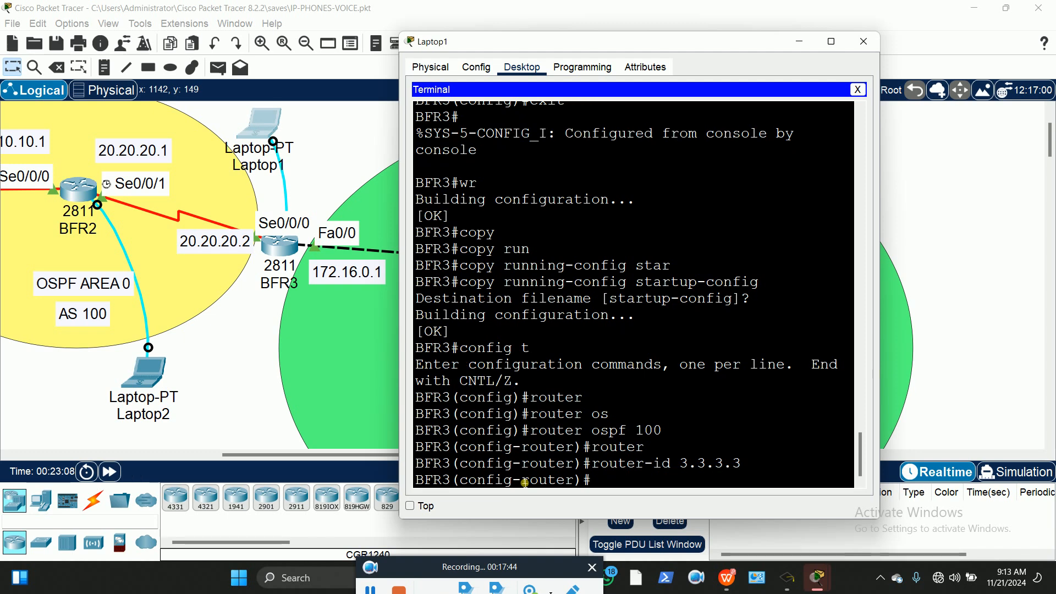
text(net)
key(Tab)
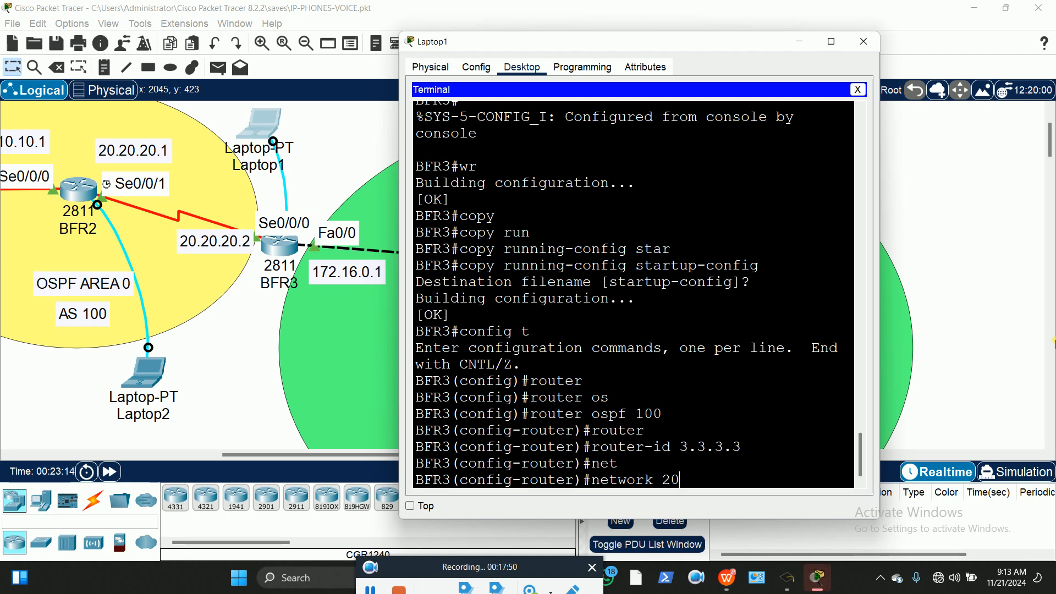
text(.20.20.0 255.0.0.0)
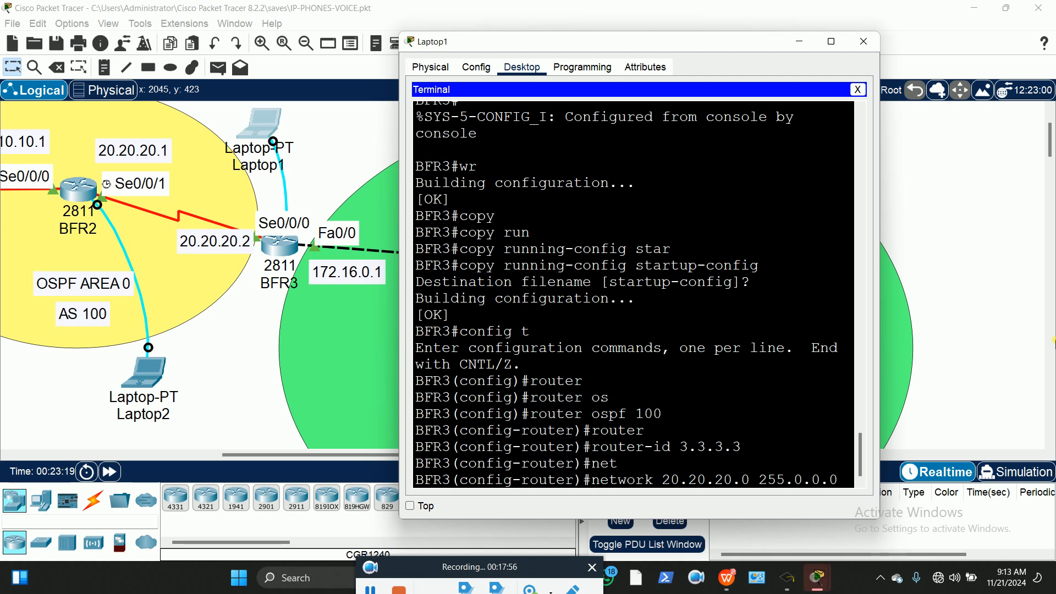
text( are)
key(Tab)
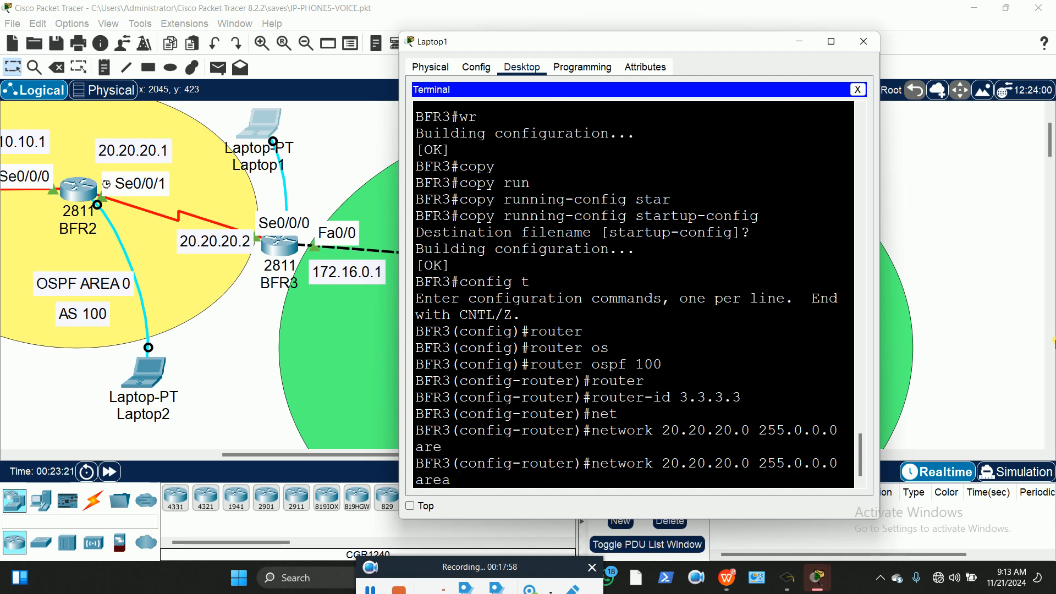
text(0)
key(Return)
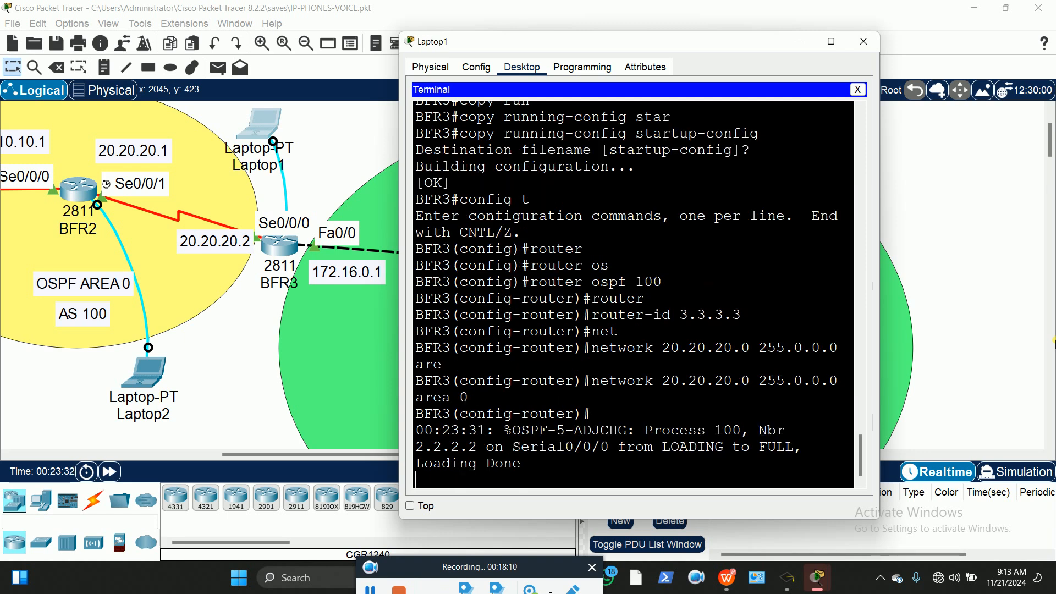
On BFR3, add network 172.16.0.0 255.255.0.0 area 0 and exit router configuration
key(Return)
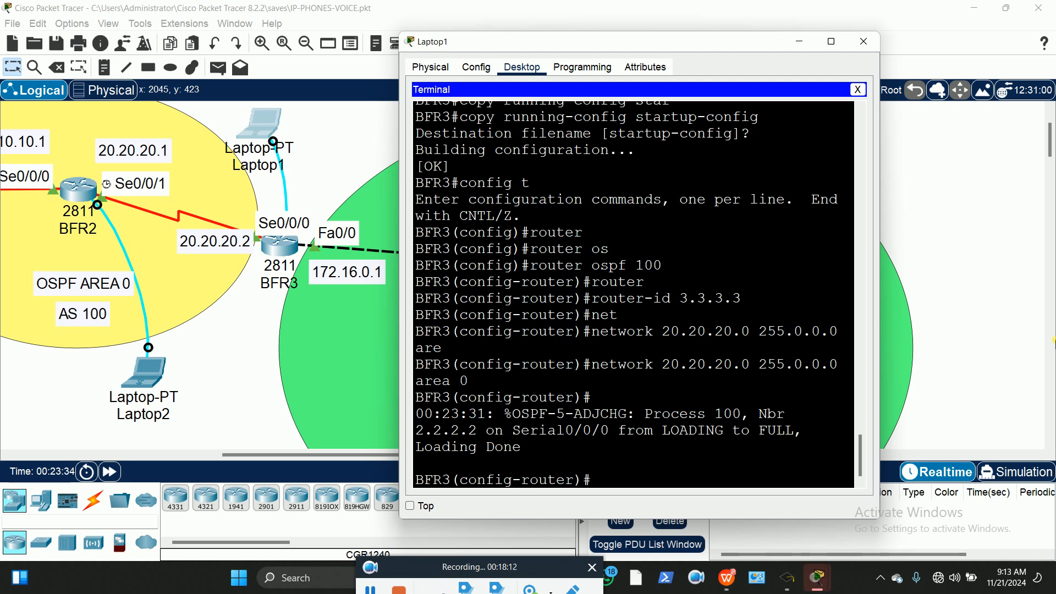
text(netw)
key(Tab)
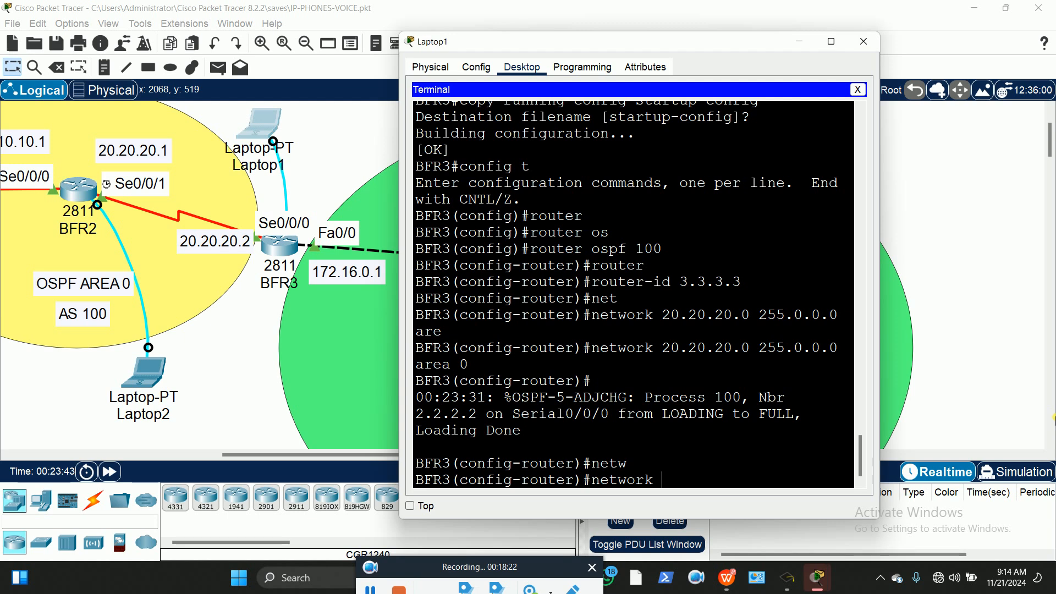
text(72.16.0.0)
text(255.255.)
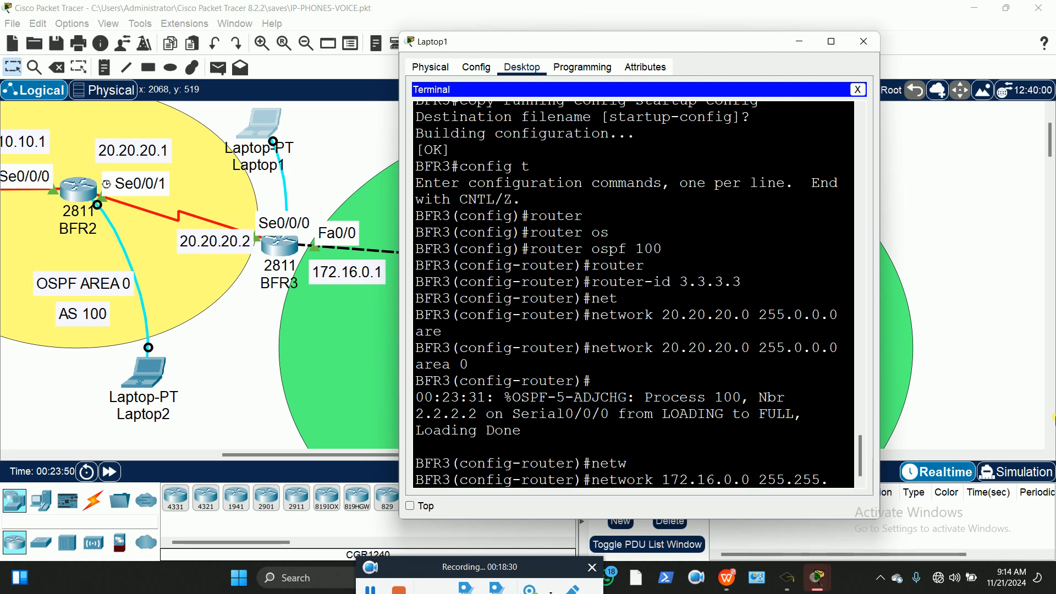
text(0.0 are)
key(Tab)
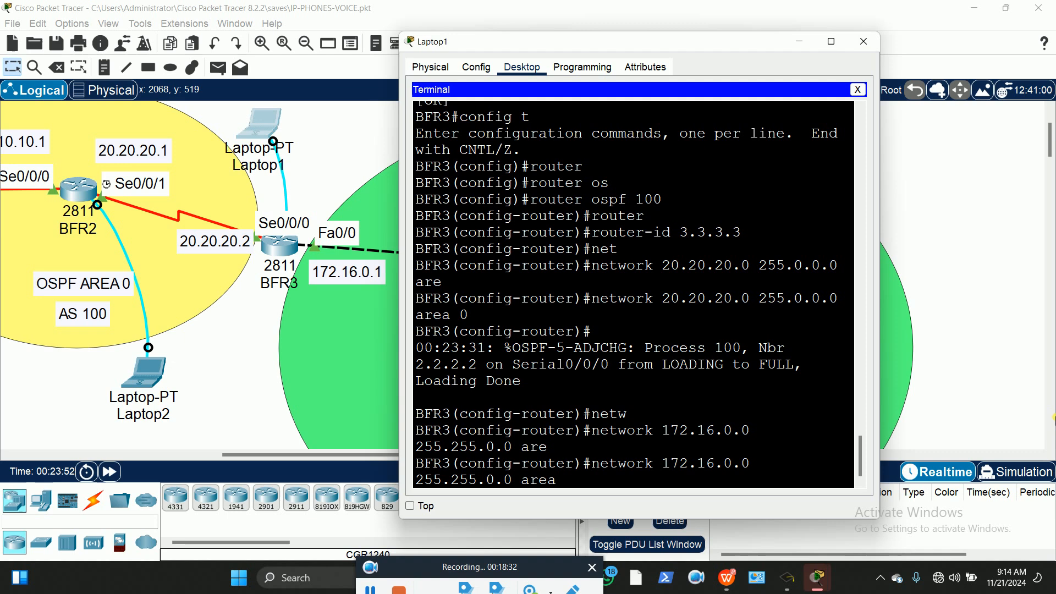
key(Return)
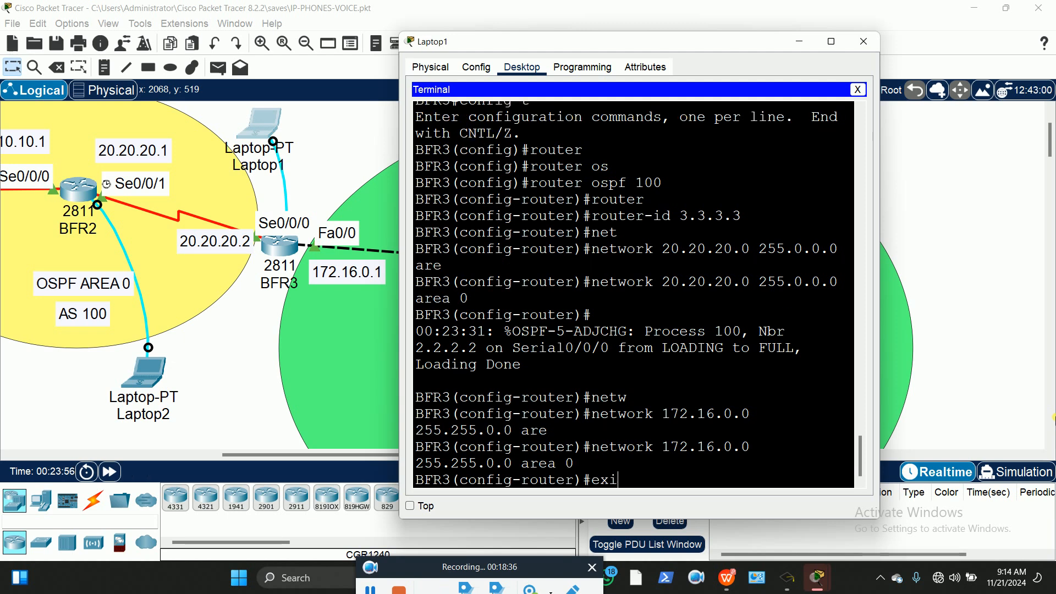
key(Return)
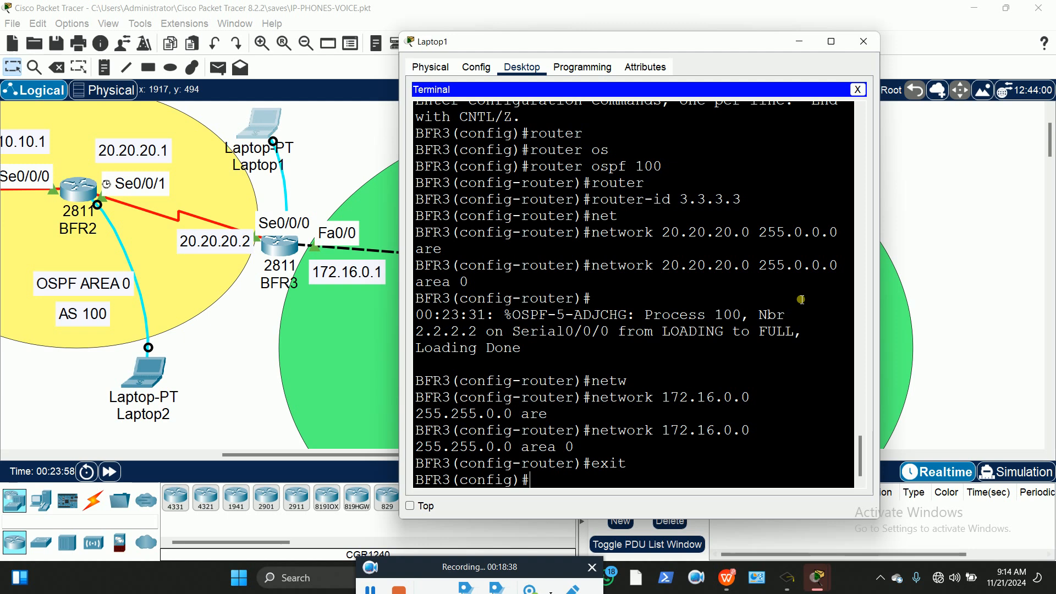
scroll(509, 344, up, 2)
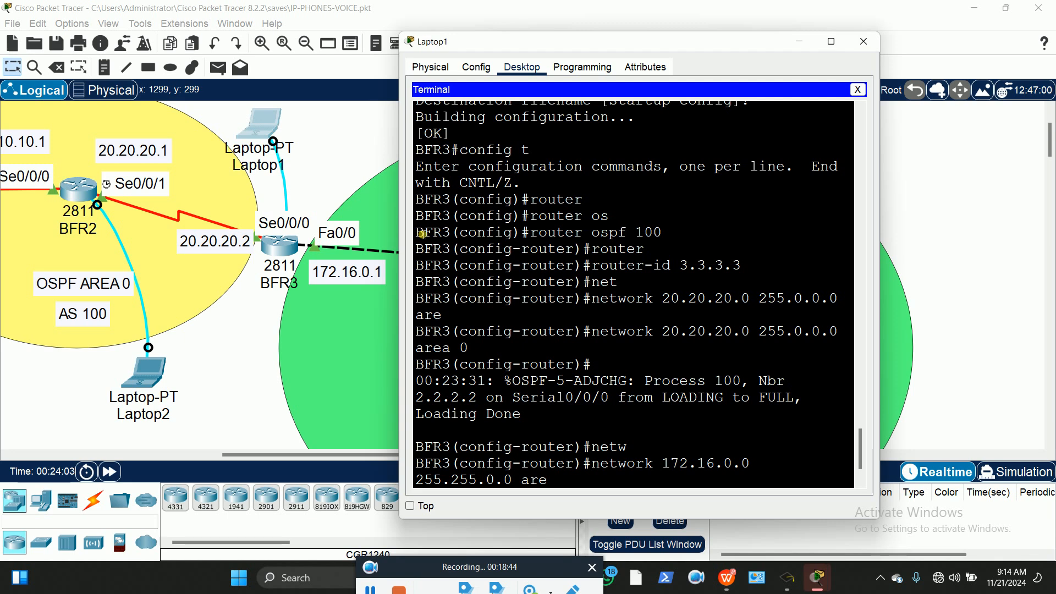
Copy BFR3's OSPF configuration lines from the Laptop1 terminal
drag(422, 234, 526, 560)
right_click(535, 427)
click(561, 433)
scroll(226, 373, down, 10)
scroll(230, 374, down, 10)
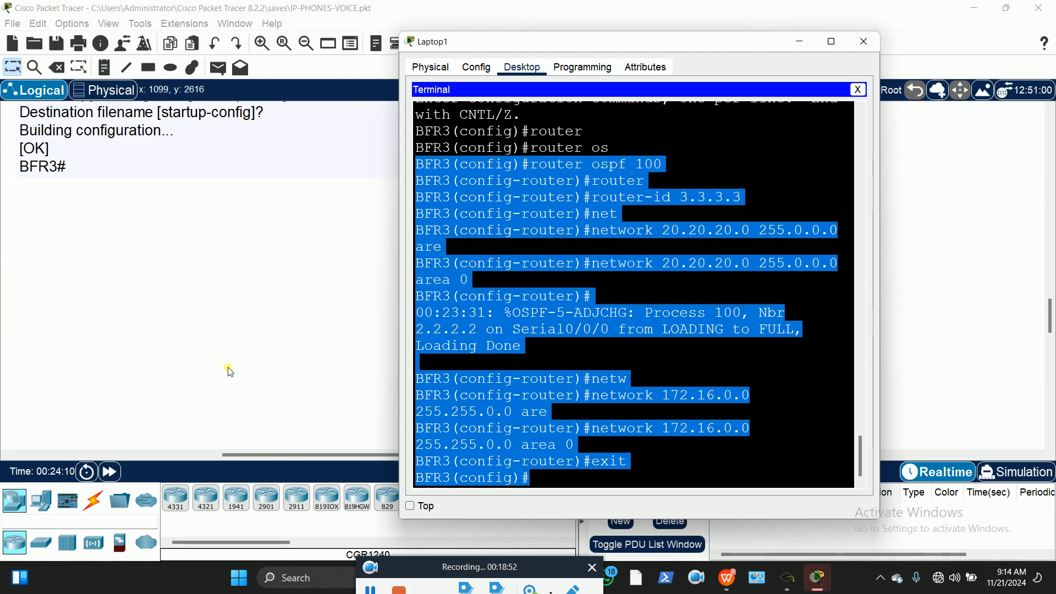
scroll(229, 366, down, 2)
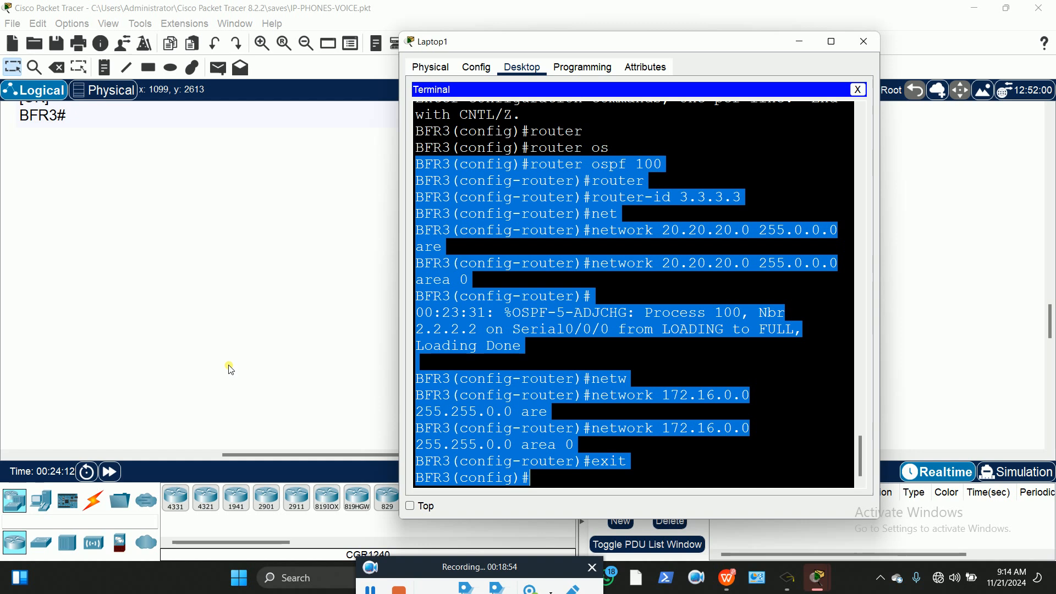
Paste the copied OSPF configuration into a new canvas note and nudge it into place
click(26, 155)
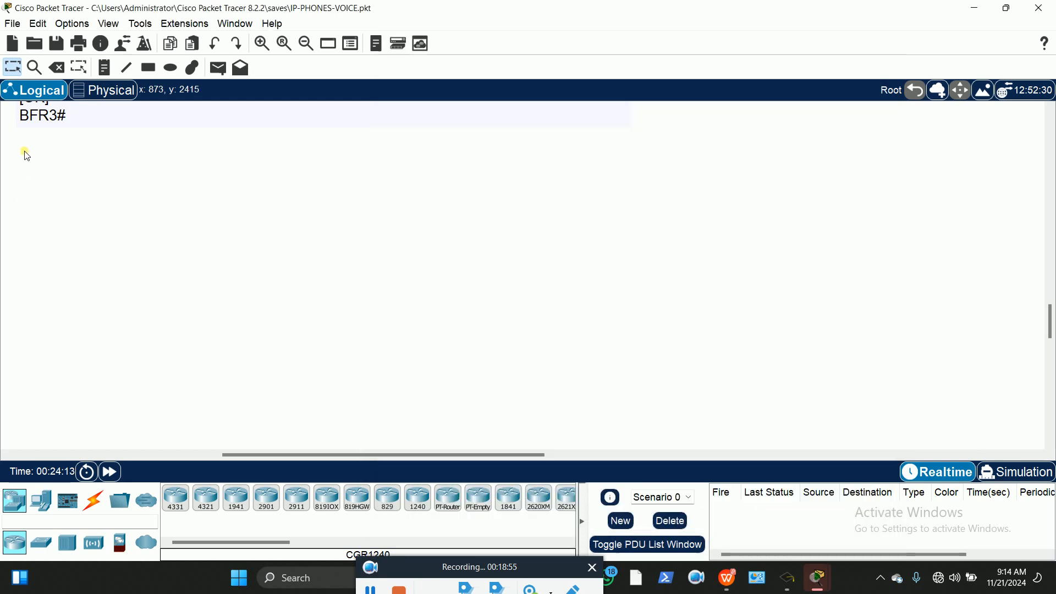
click(108, 69)
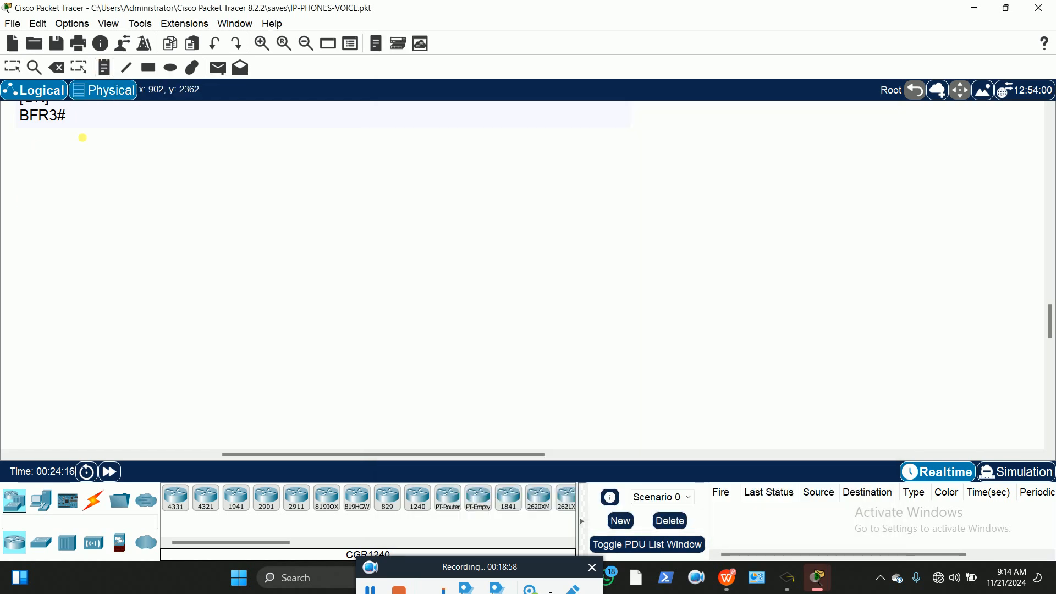
click(23, 145)
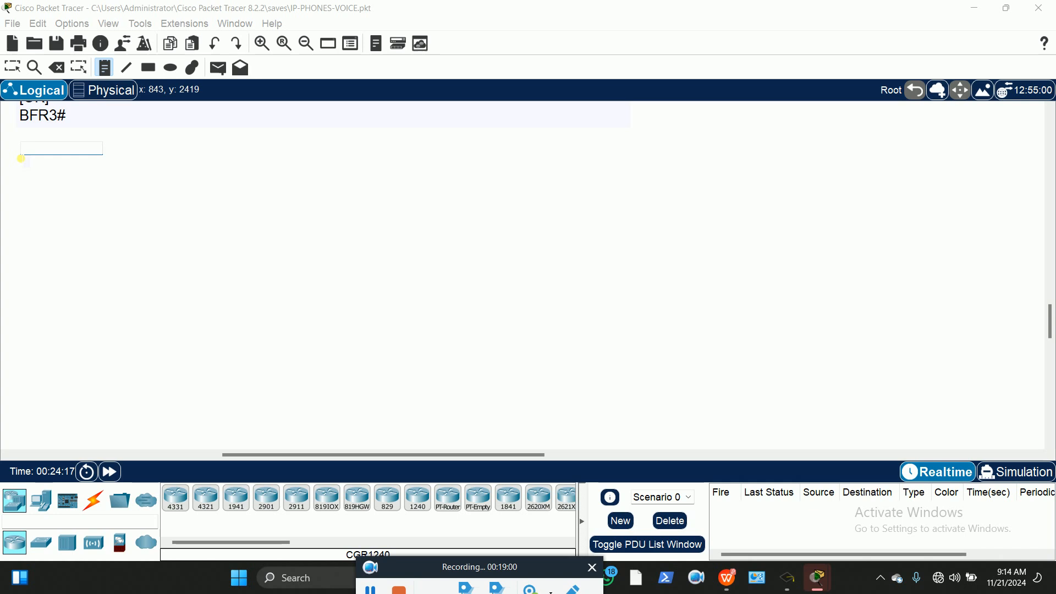
key(ctrl+v)
click(13, 66)
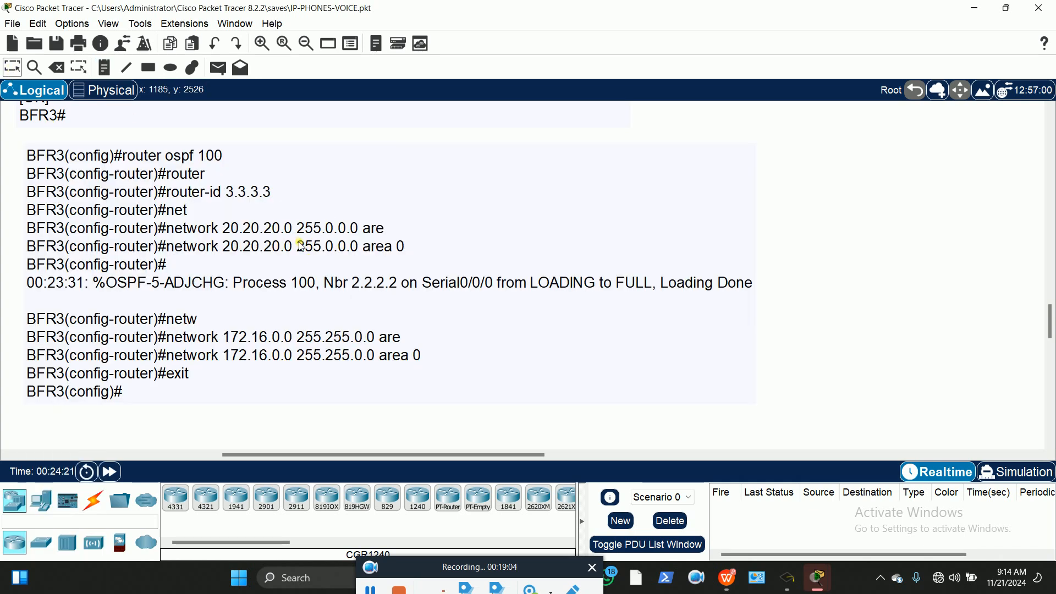
scroll(297, 246, up, 4)
drag(208, 375, 197, 374)
click(733, 223)
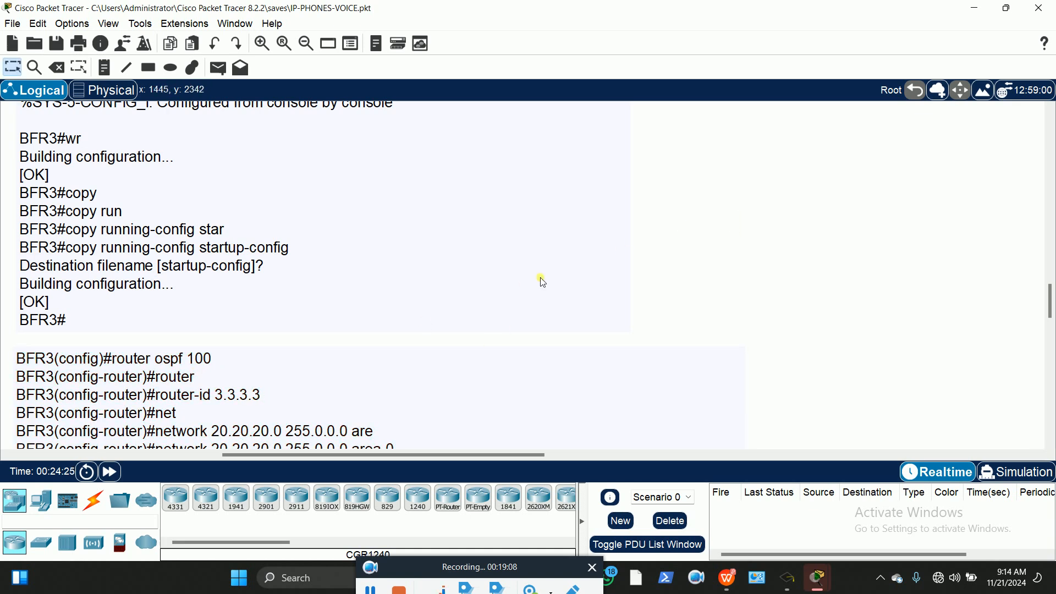
scroll(572, 258, up, 10)
scroll(569, 274, up, 3)
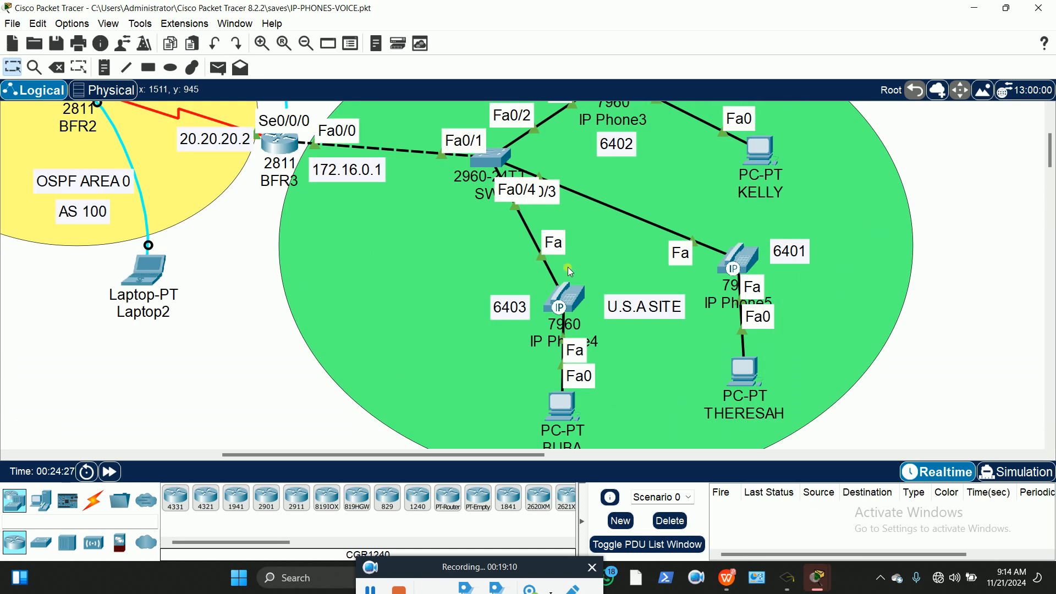
drag(433, 455, 271, 467)
scroll(512, 283, up, 3)
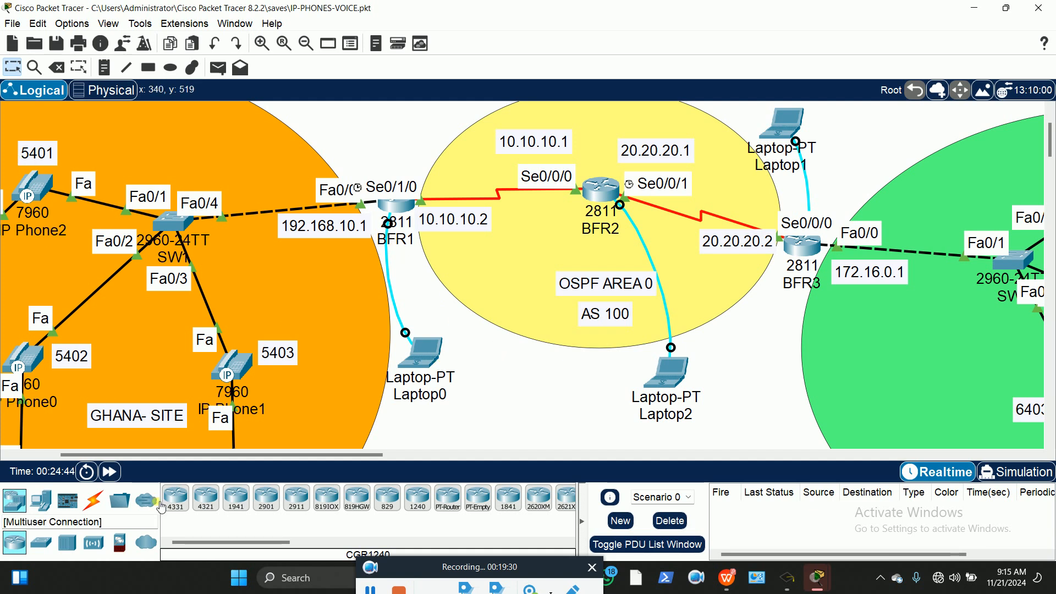
drag(213, 455, 169, 464)
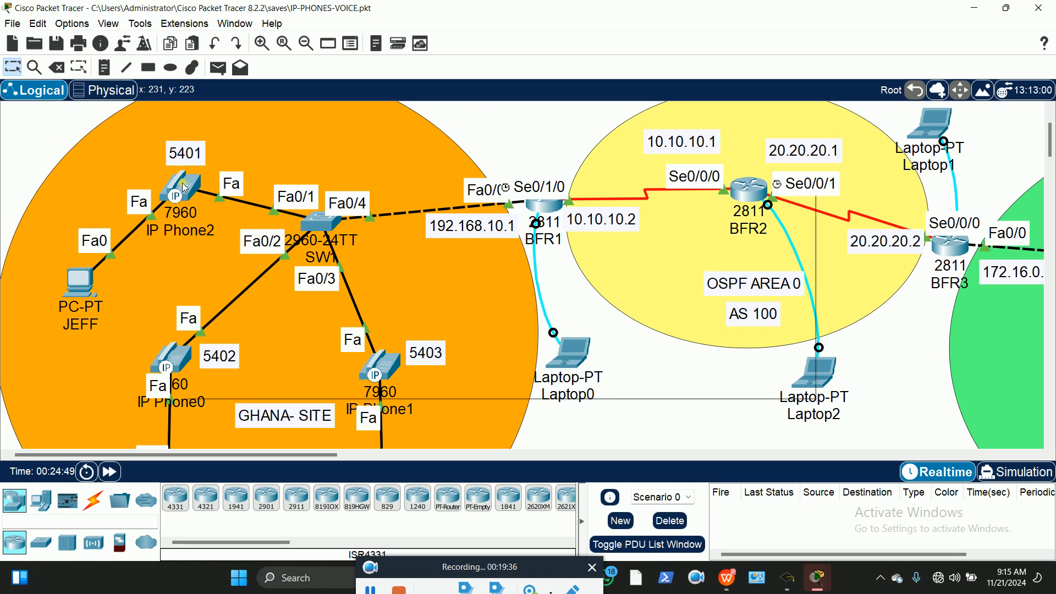
mouse_move(184, 187)
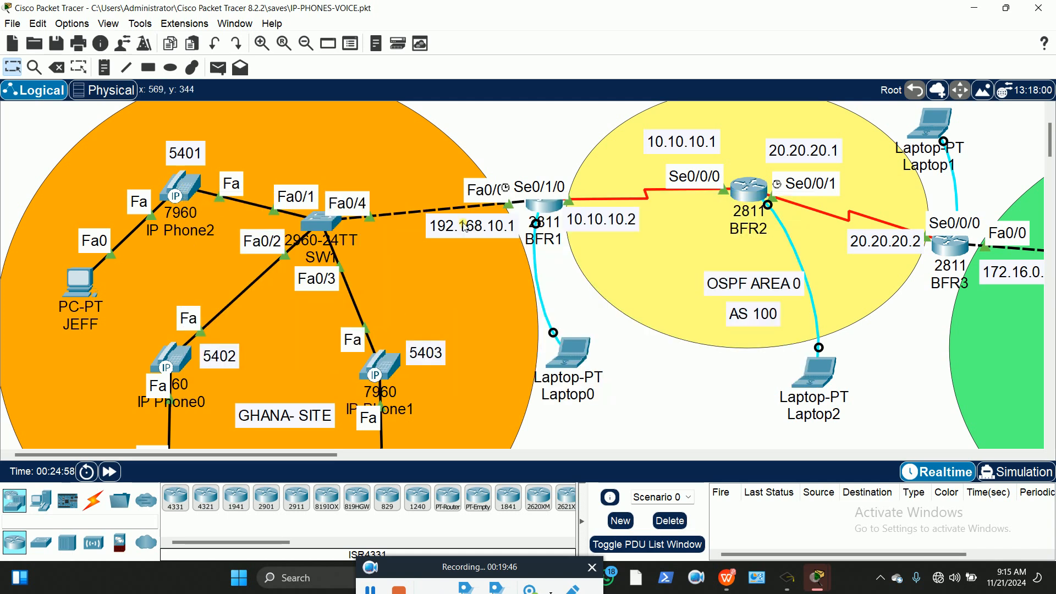
drag(310, 467, 350, 455)
click(275, 360)
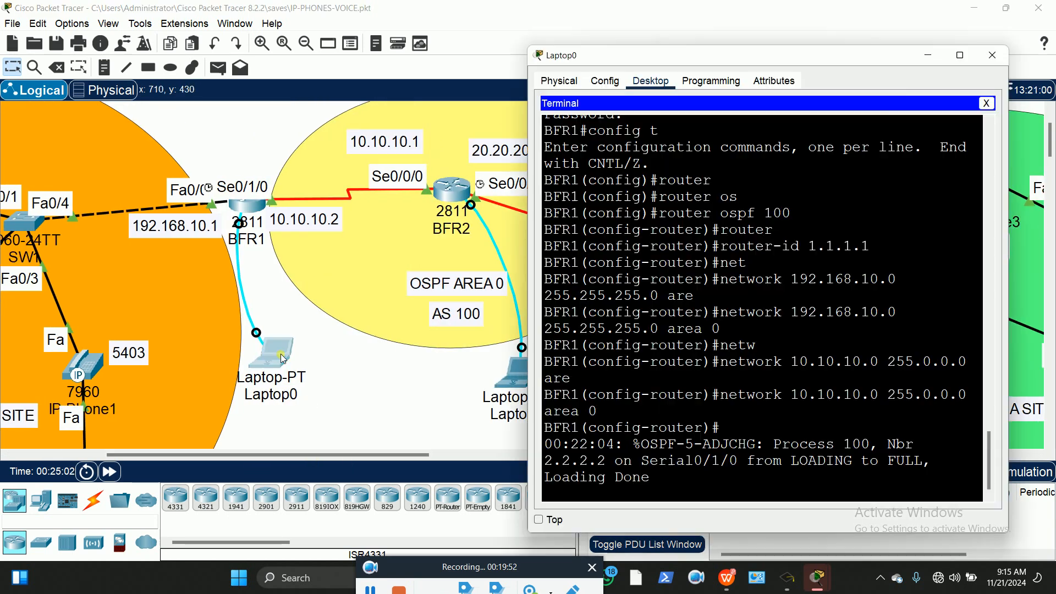
key(Return)
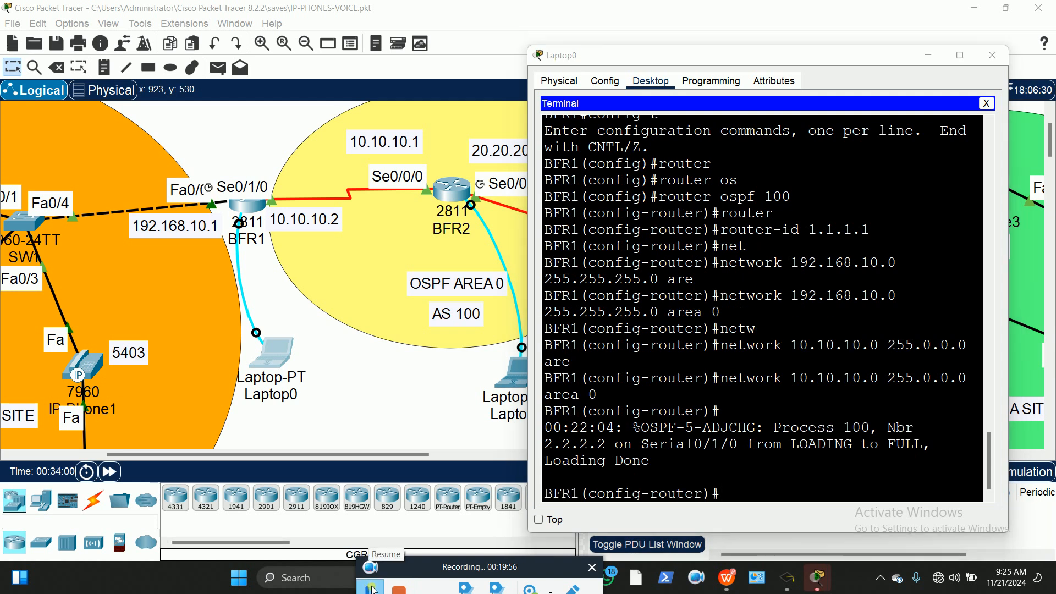
click(387, 401)
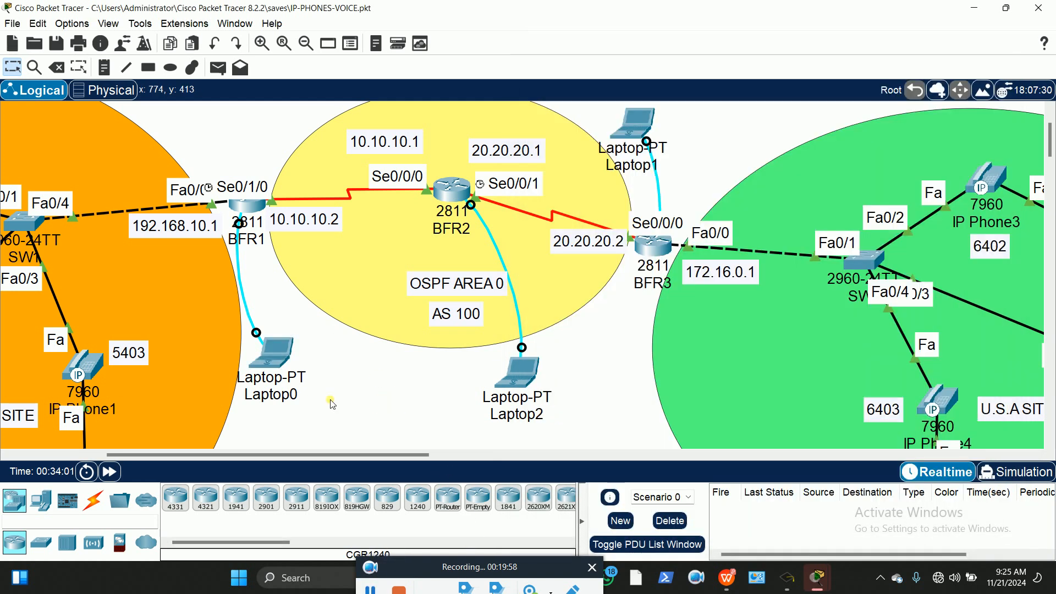
drag(311, 456, 200, 455)
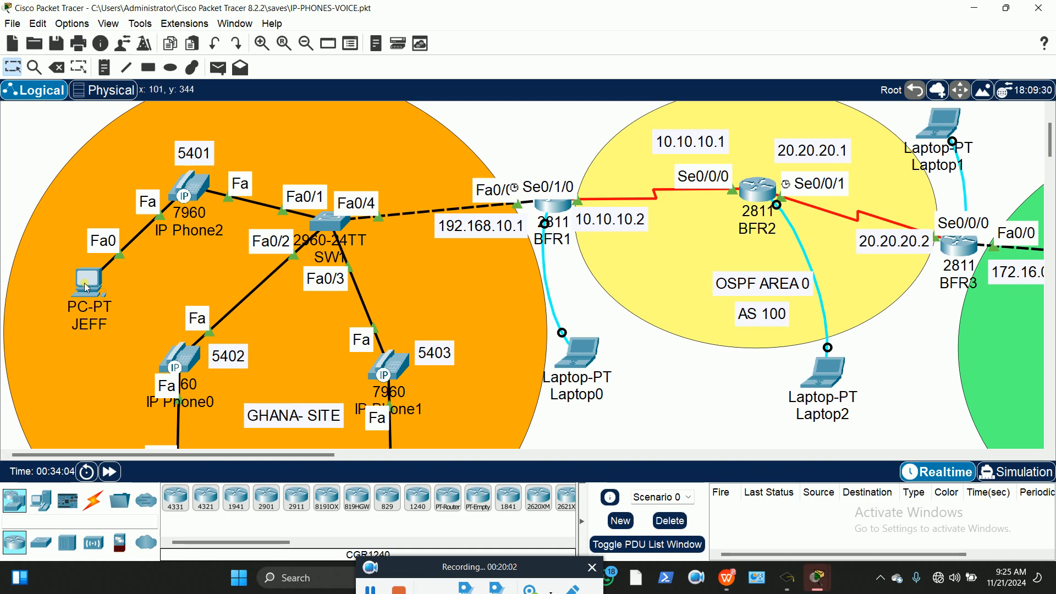
drag(327, 456, 551, 442)
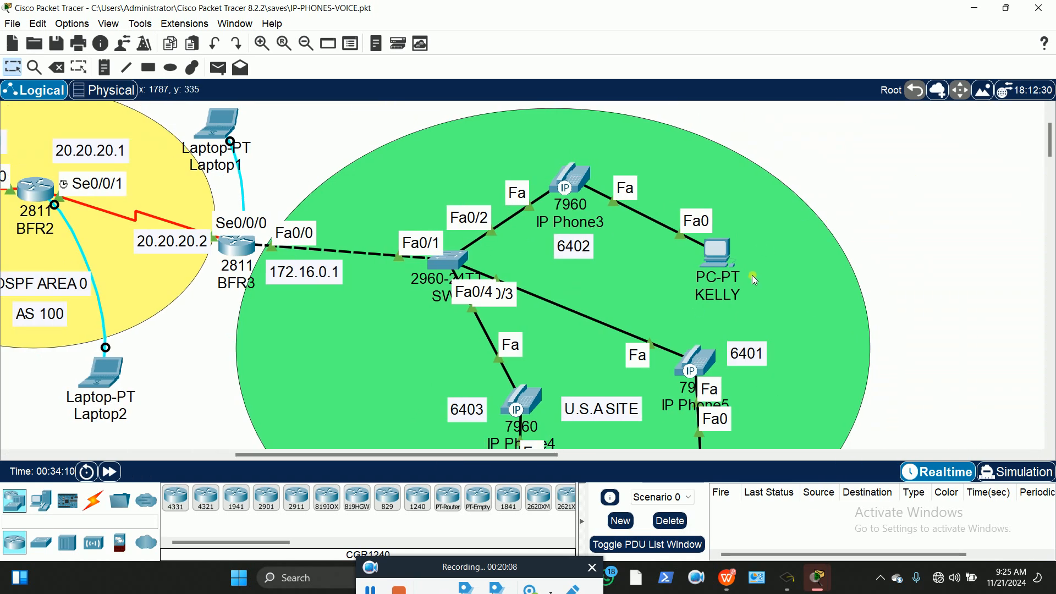
mouse_move(719, 257)
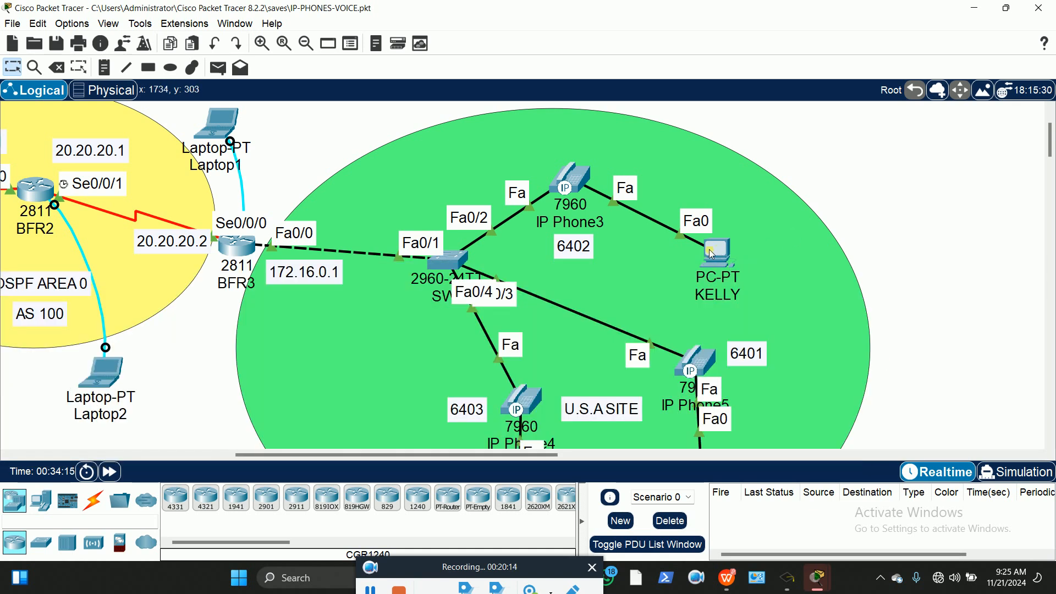
mouse_move(712, 254)
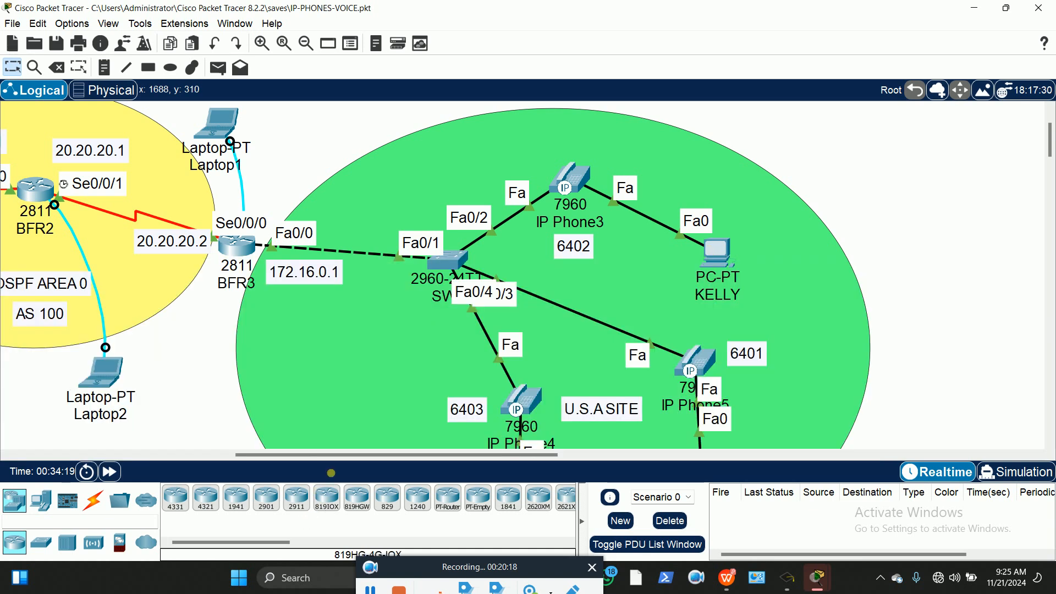
drag(303, 456, 80, 456)
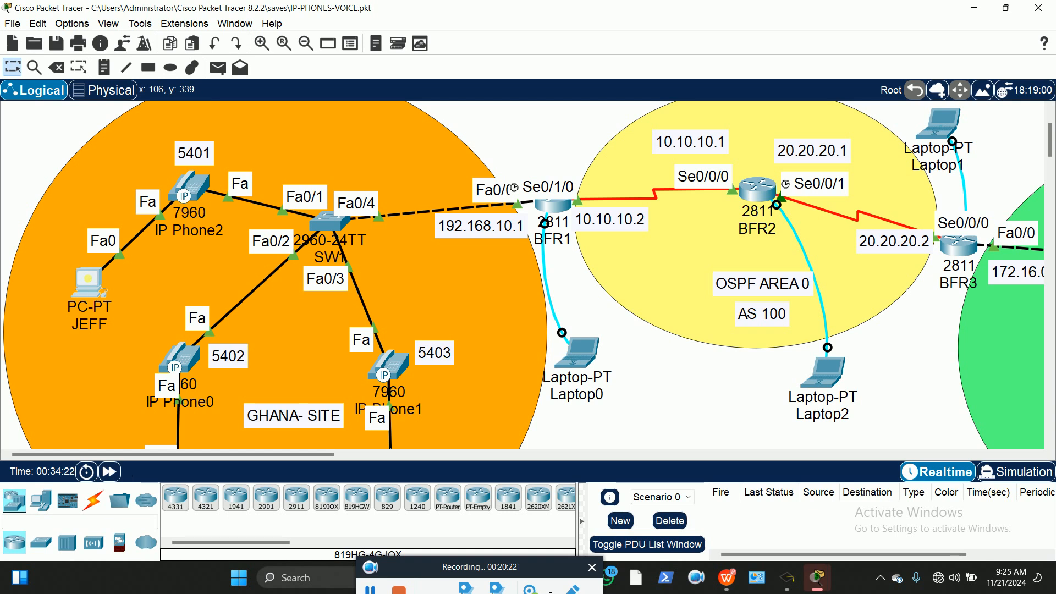
Run 'ping 172.16.0.2' from PC JEFF's Desktop Command Prompt
click(90, 284)
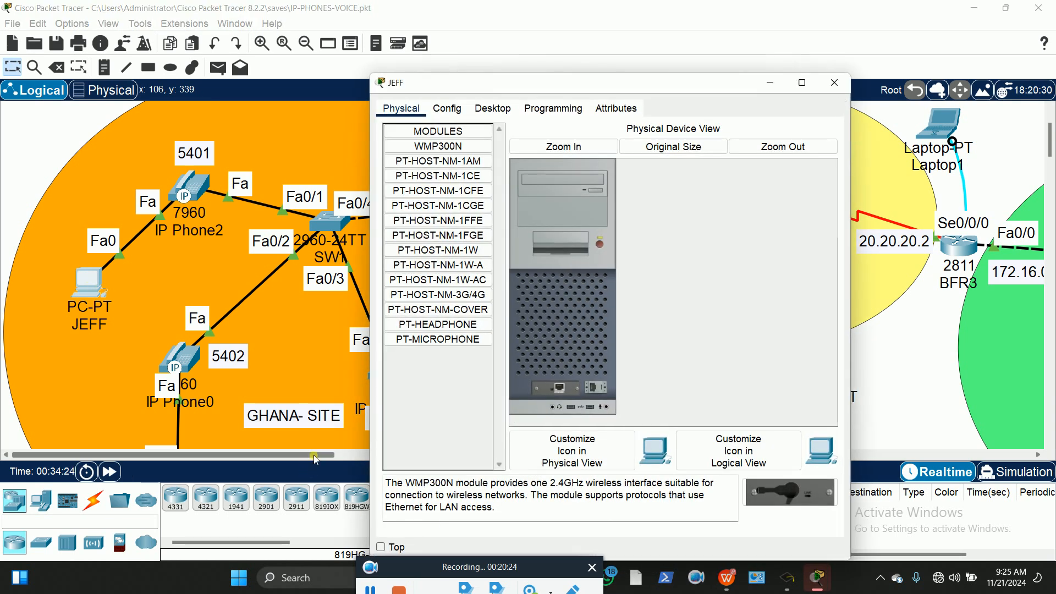
click(375, 462)
drag(307, 455, 294, 475)
click(87, 278)
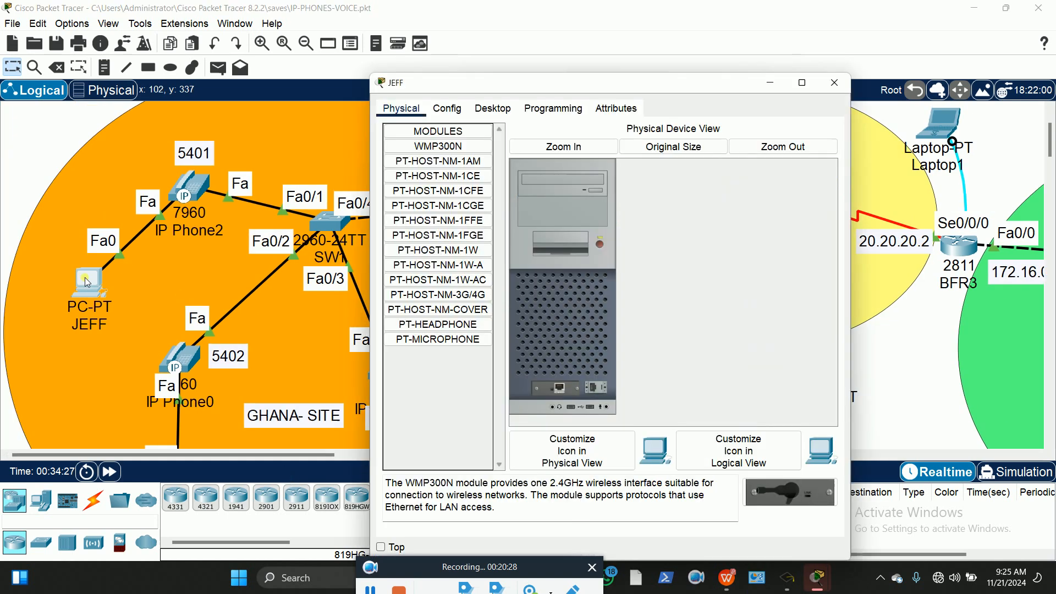
click(492, 108)
click(690, 150)
text(ping )
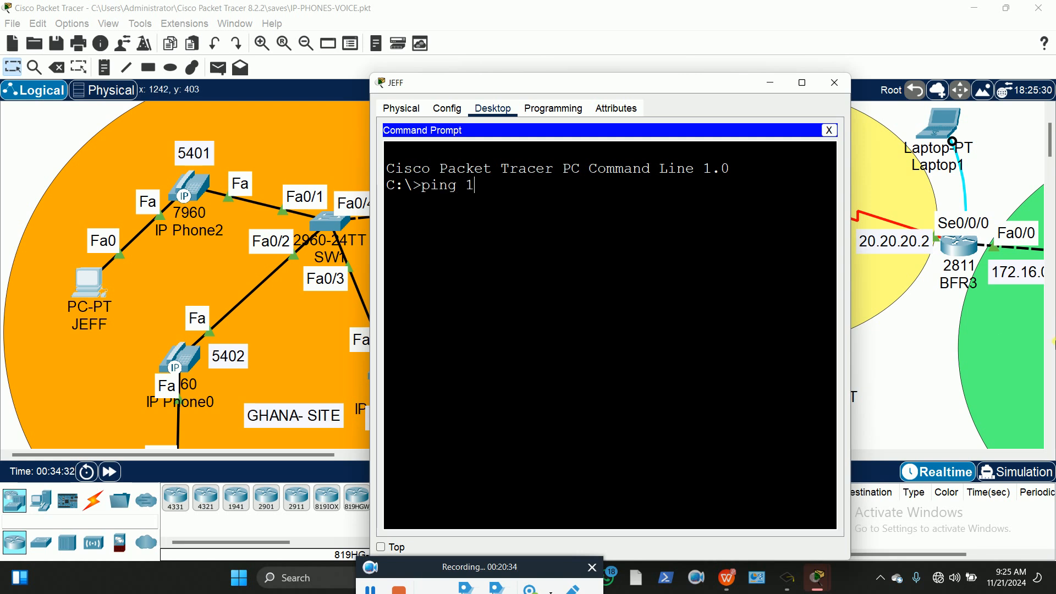
text(172.16.0.2)
key(Return)
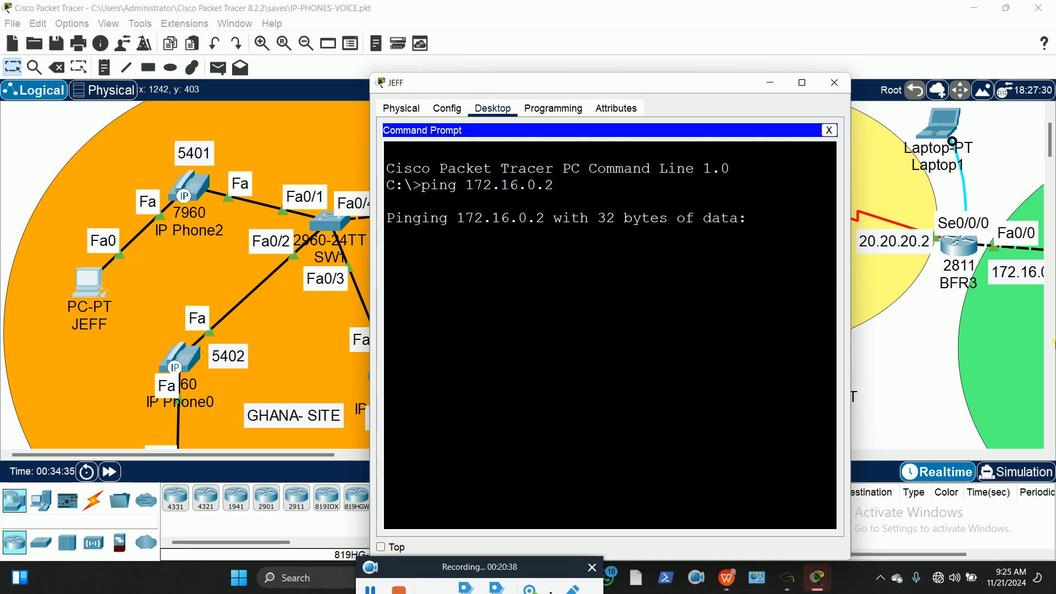
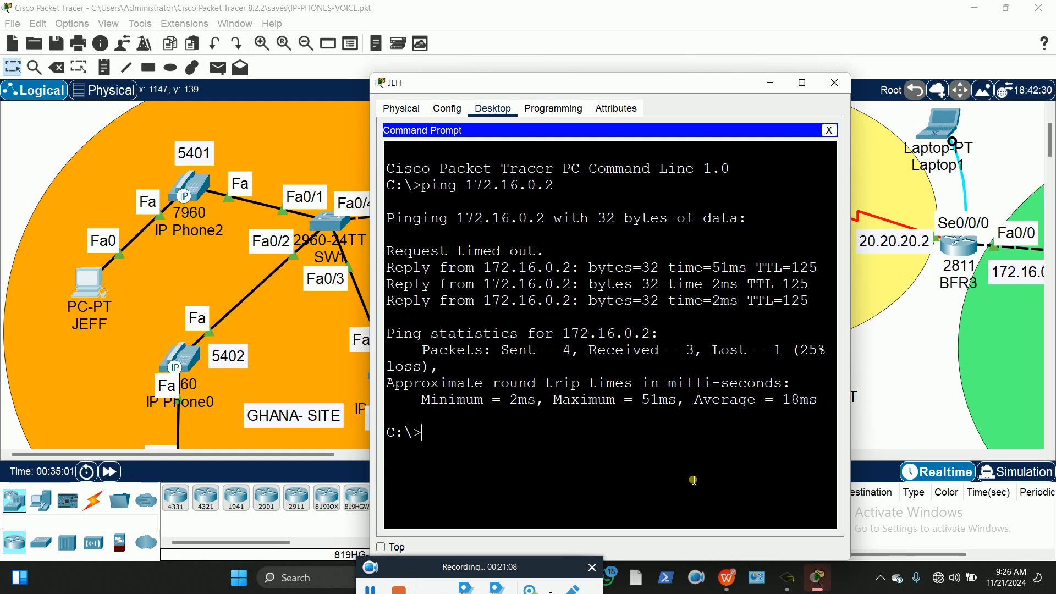
Run ipconfig on PC JEFF to confirm IPv4 192.168.10.101 with gateway 192.168.10.1
text(ipconfi)
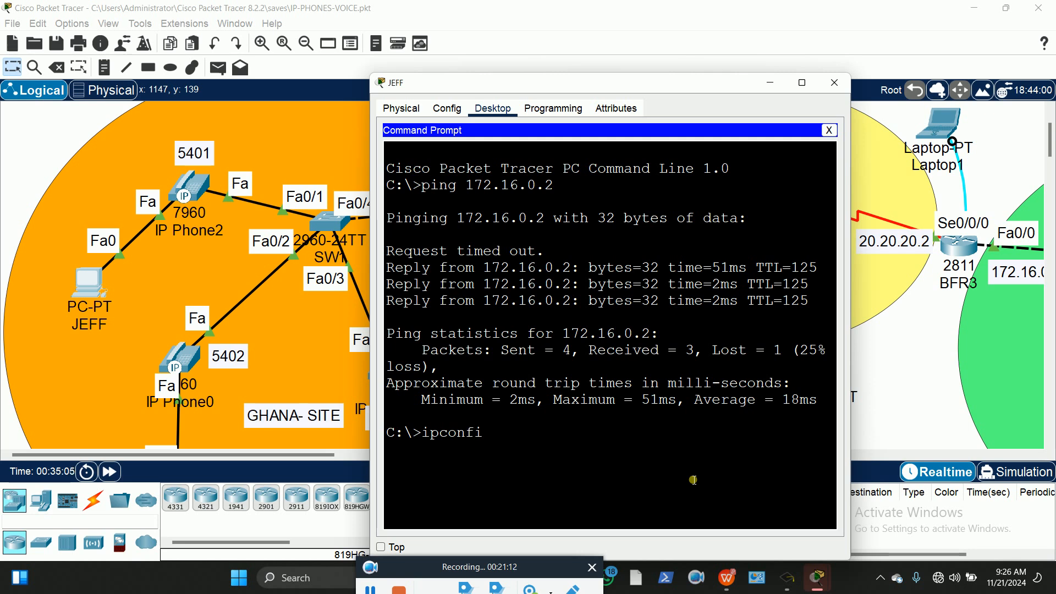
text(g)
key(Return)
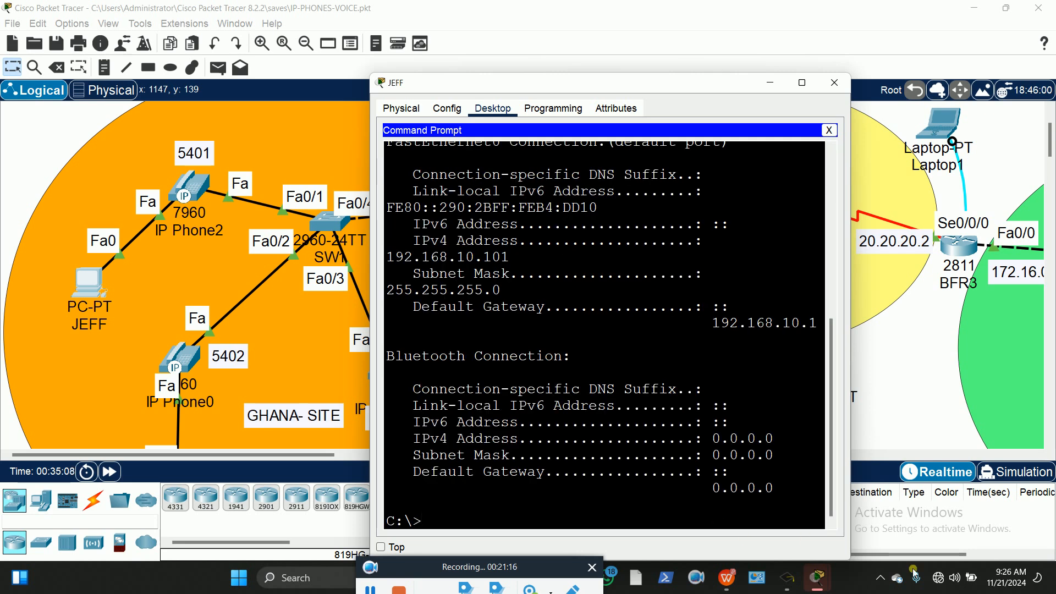
scroll(687, 434, up, 2)
scroll(688, 434, up, 2)
scroll(690, 434, down, 2)
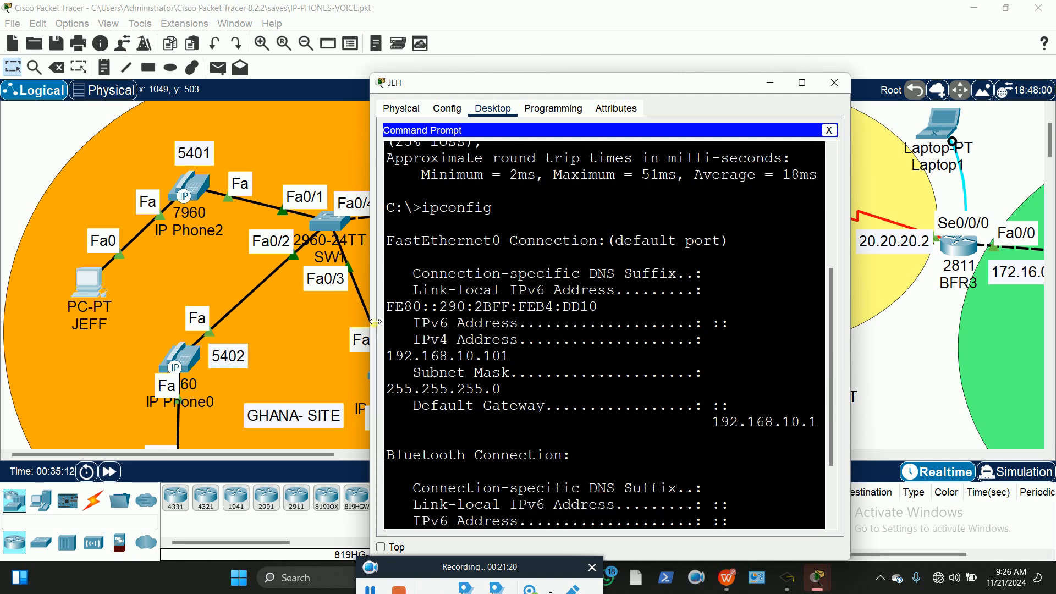
drag(370, 319, 172, 319)
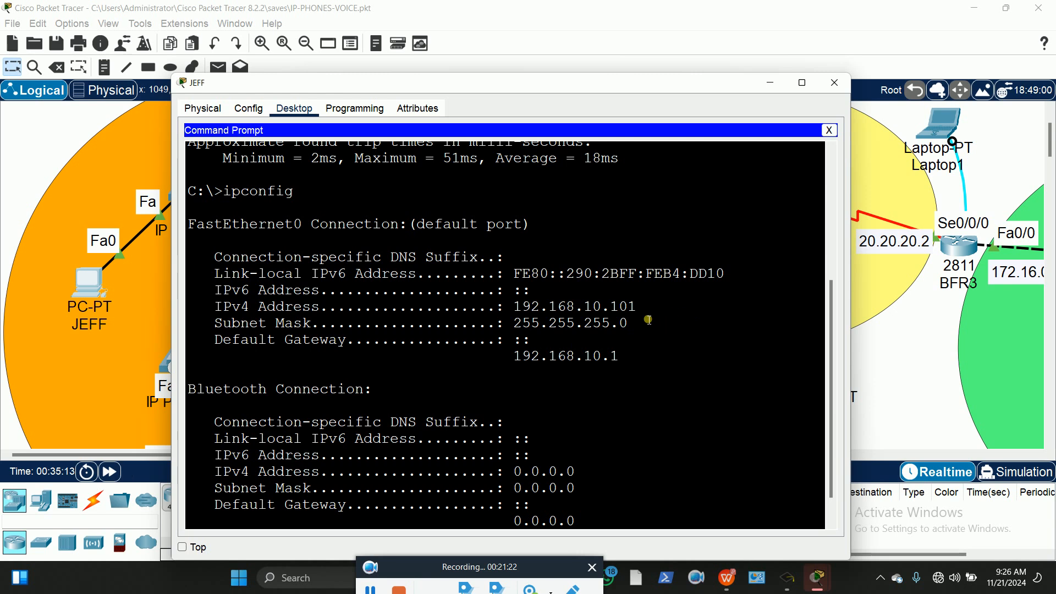
drag(638, 308, 521, 312)
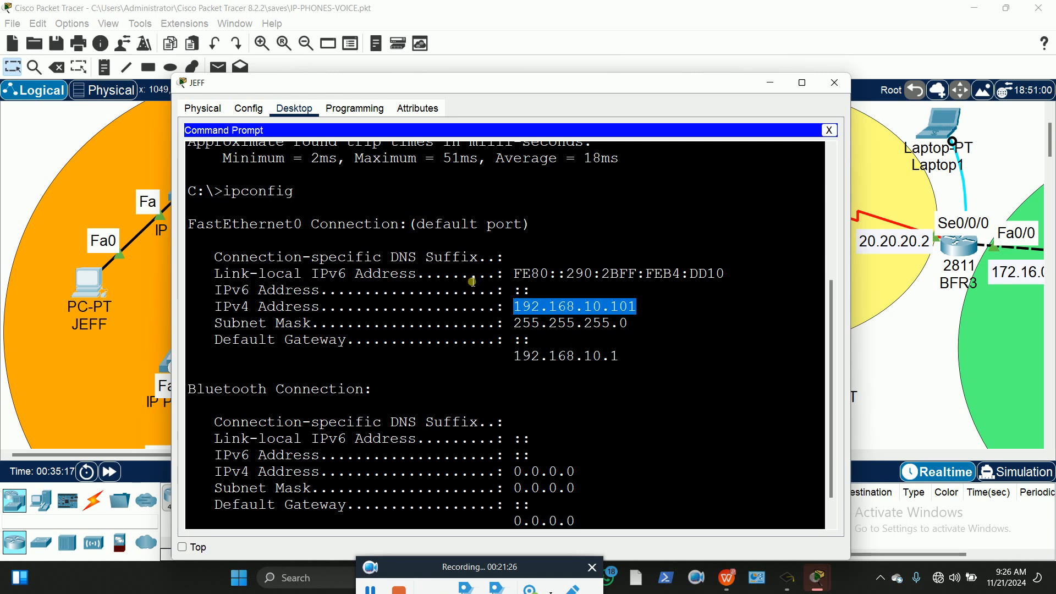
scroll(544, 259, up, 4)
scroll(545, 273, up, 2)
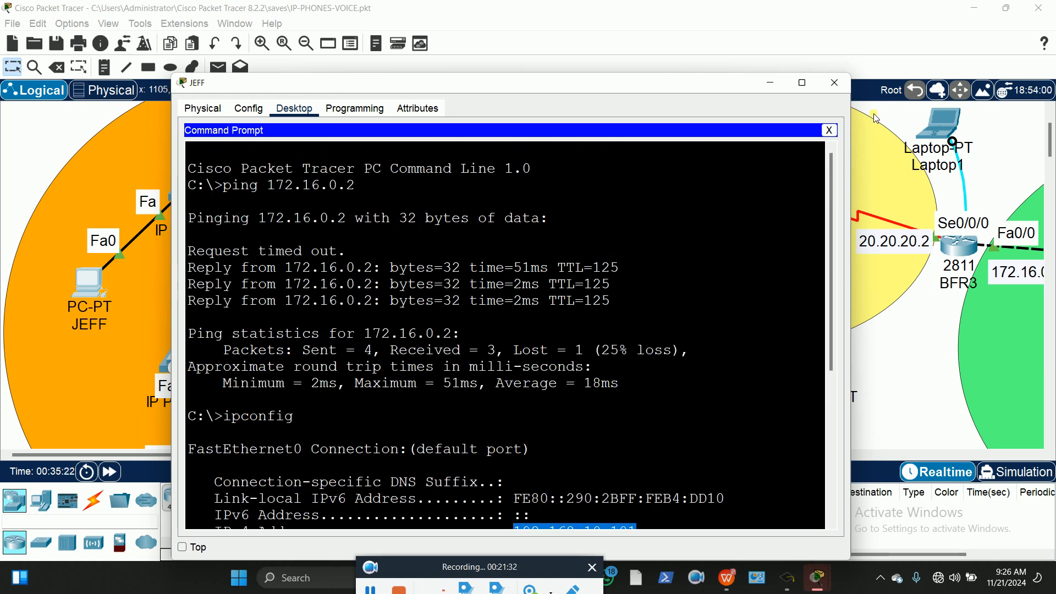
Close PC JEFF's window and pan across the GHANA and U.S.A sites
click(834, 83)
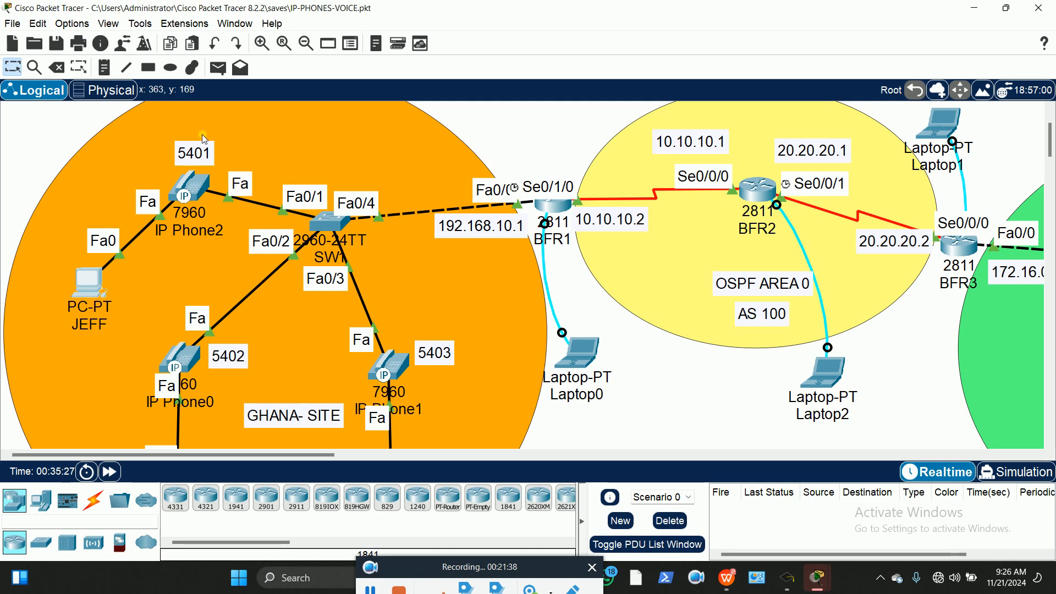
scroll(111, 308, down, 3)
scroll(111, 308, down, 1)
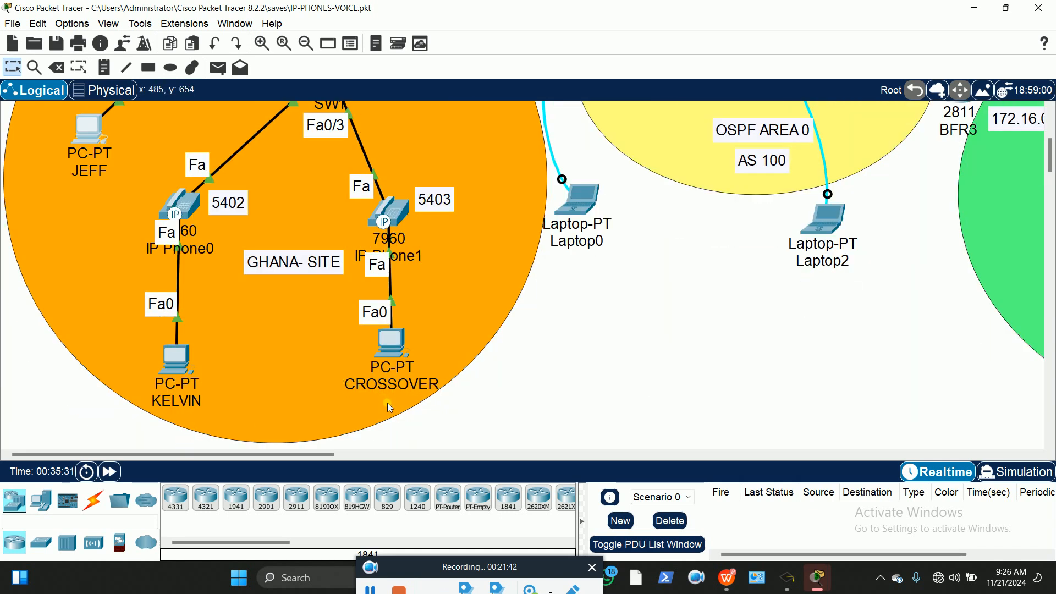
drag(311, 454, 499, 483)
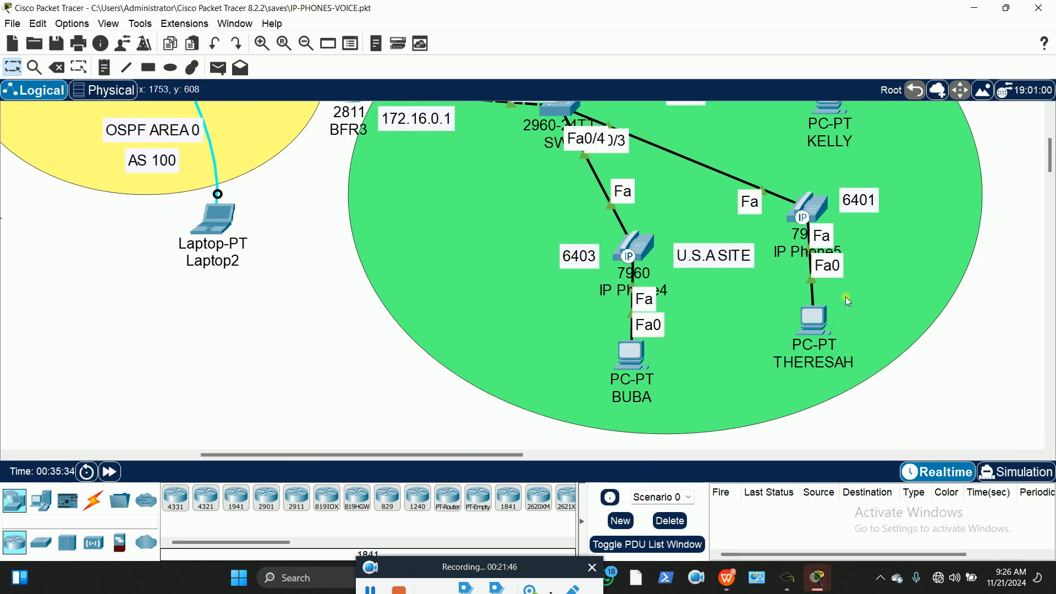
scroll(787, 199, up, 1)
scroll(545, 263, up, 2)
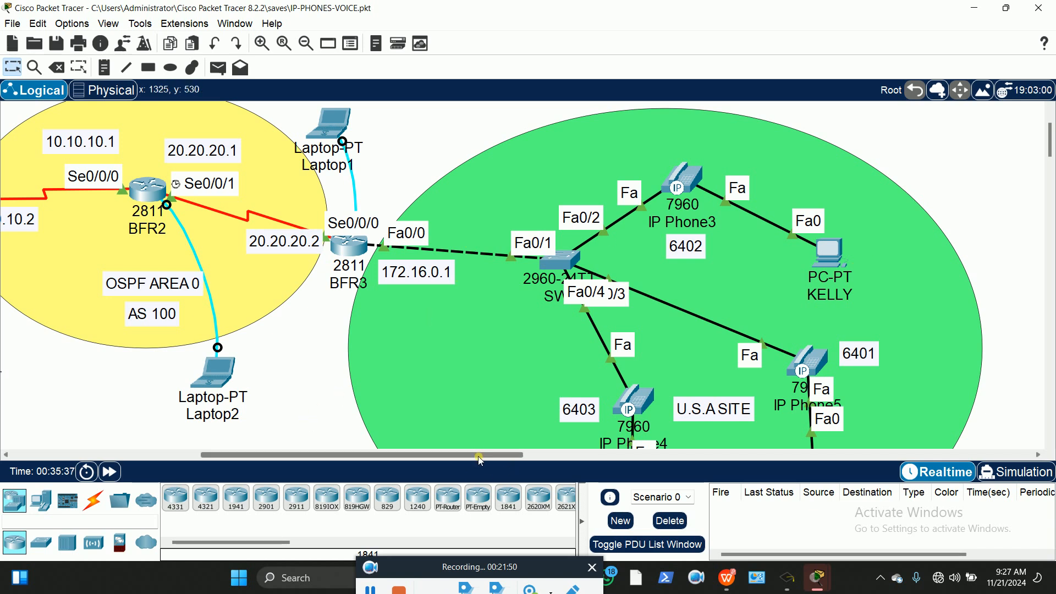
drag(480, 460, 259, 447)
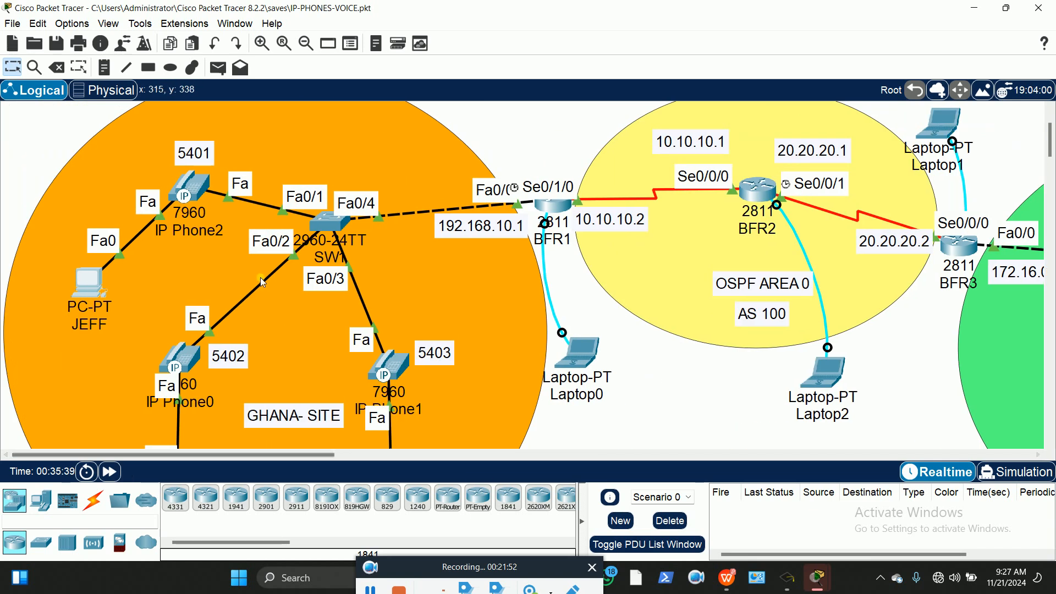
scroll(267, 276, down, 1)
scroll(268, 277, down, 2)
drag(254, 456, 278, 461)
Replace the GHANA PC's CROSSOVER label with the user's name
click(305, 385)
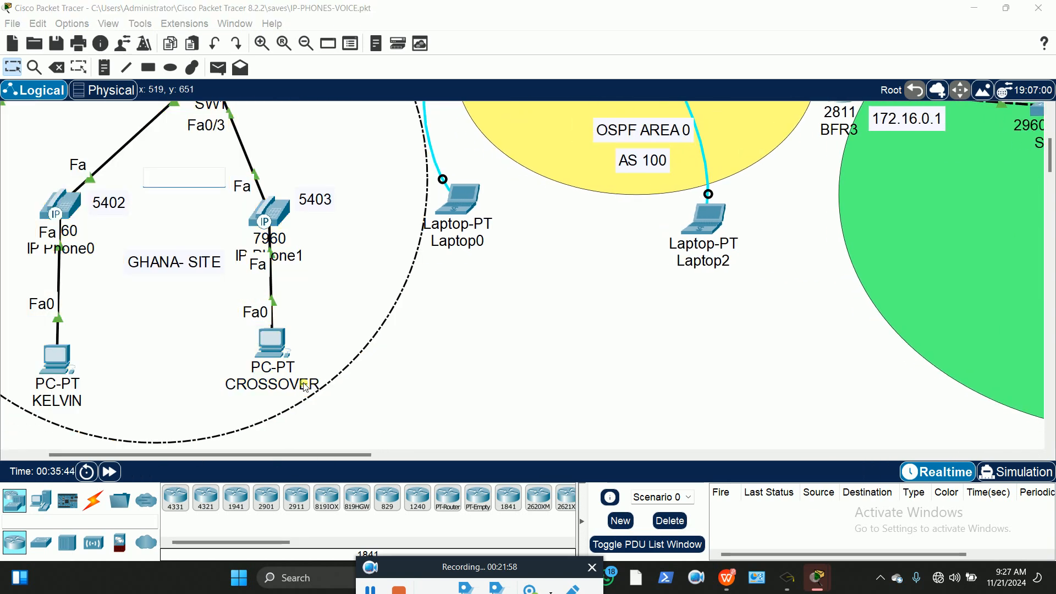
click(394, 387)
click(300, 385)
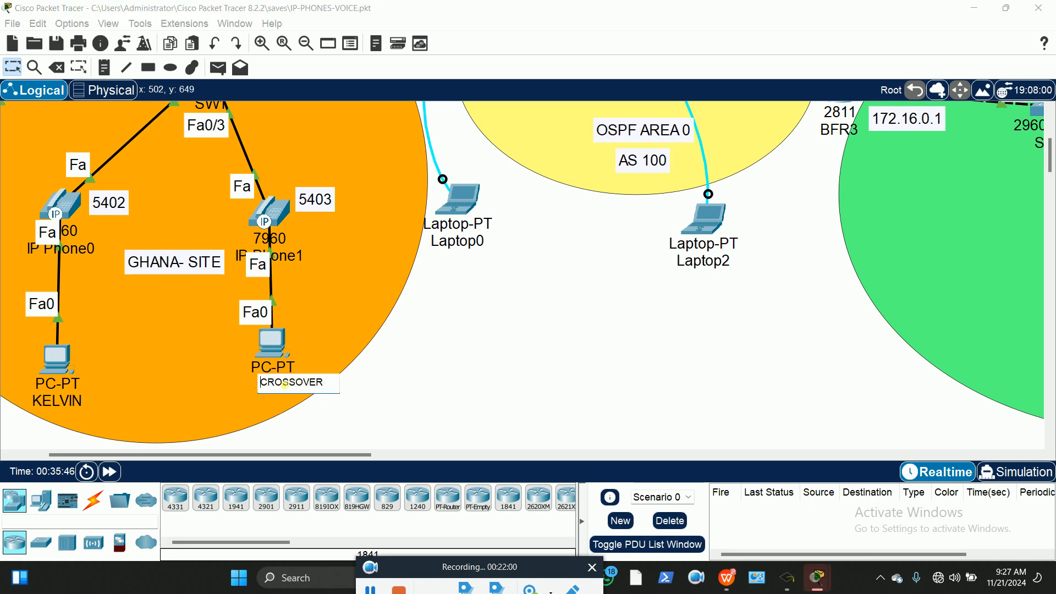
drag(330, 386, 254, 387)
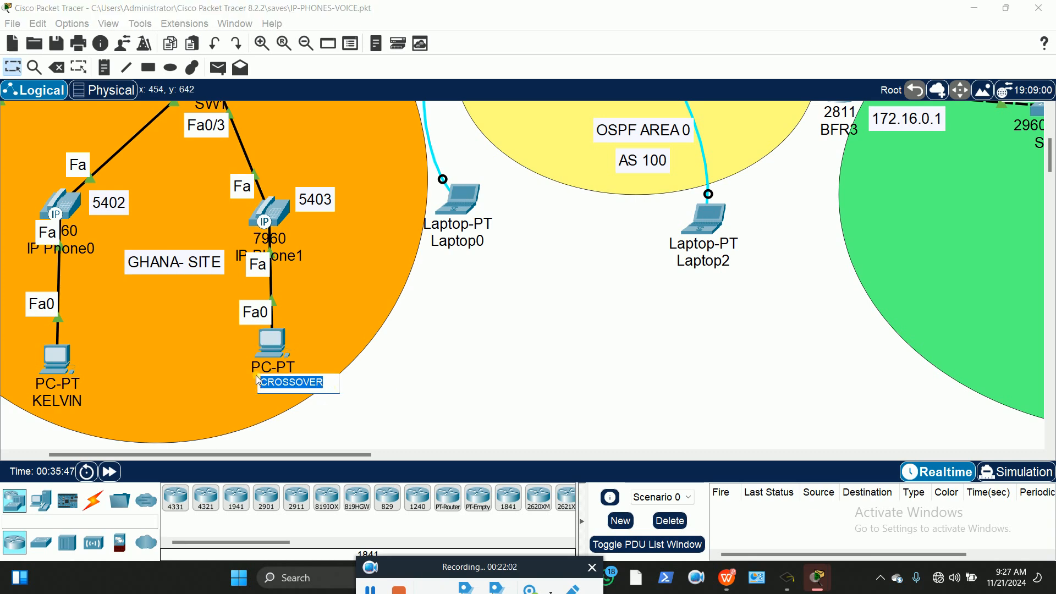
text(AZIZ)
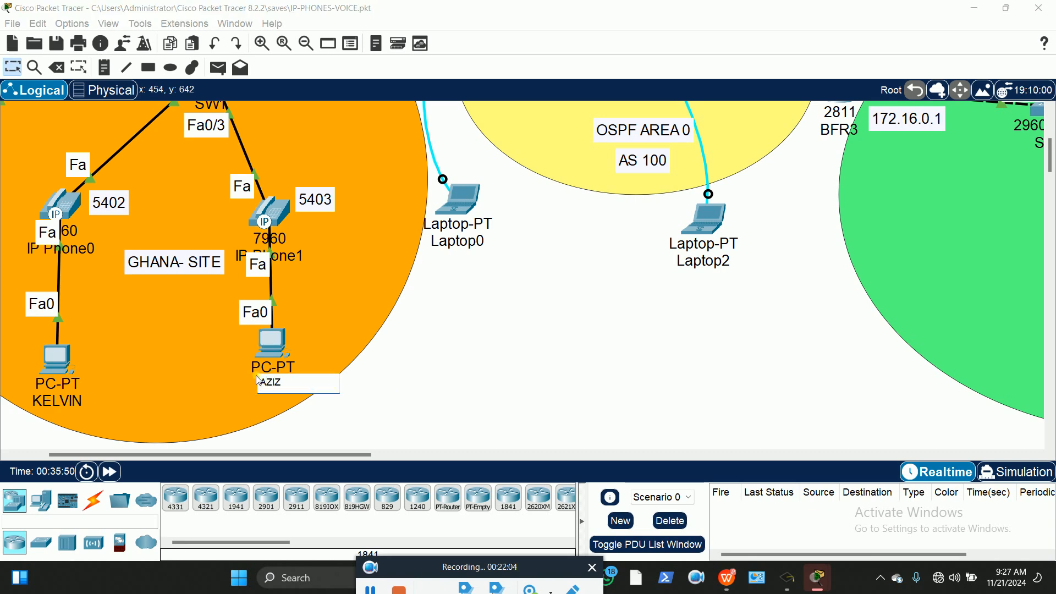
key(Return)
click(538, 349)
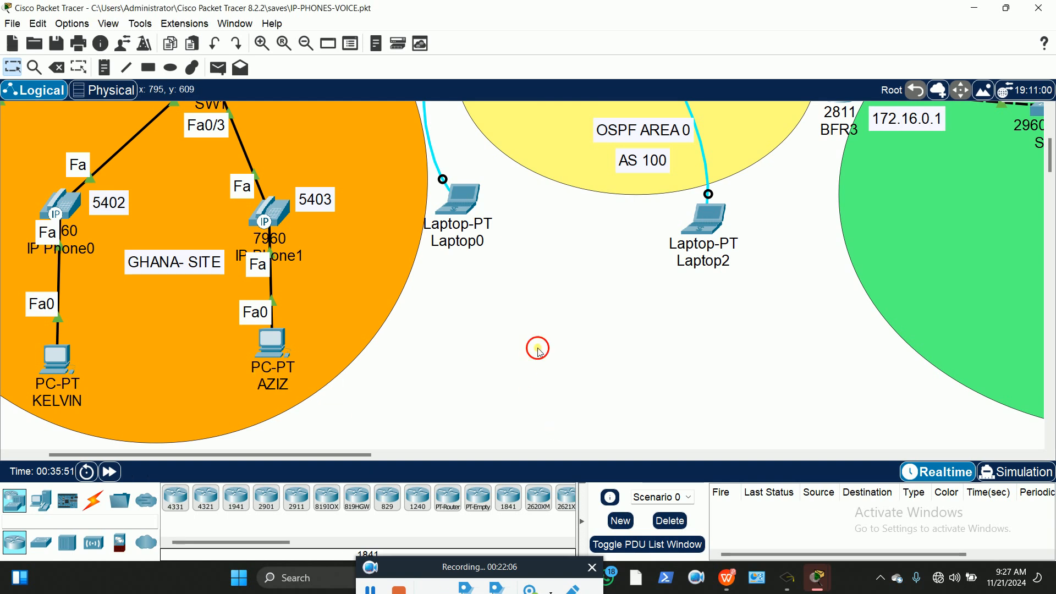
scroll(790, 333, up, 1)
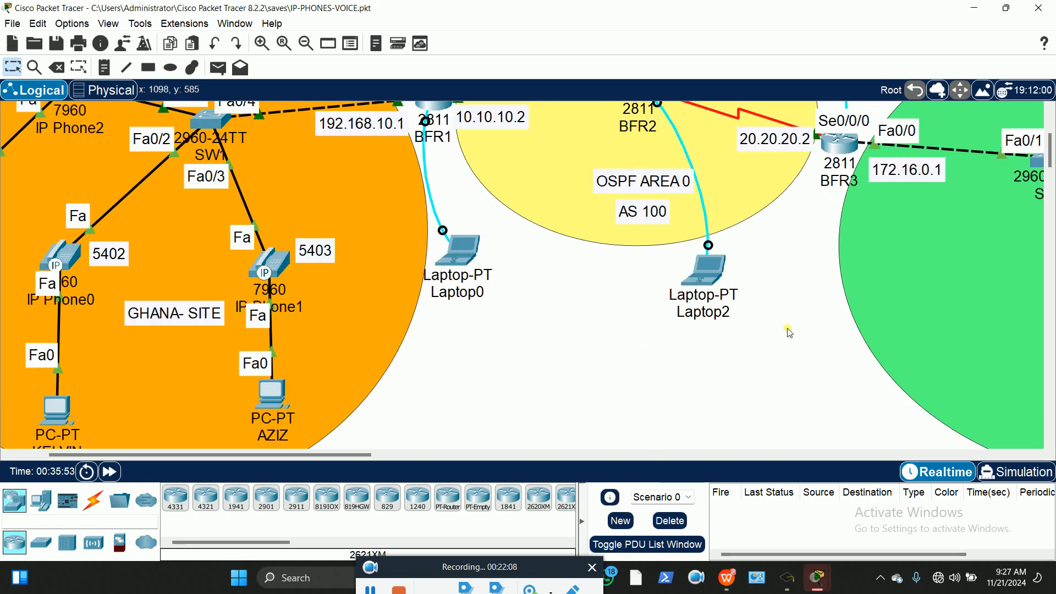
scroll(789, 332, up, 2)
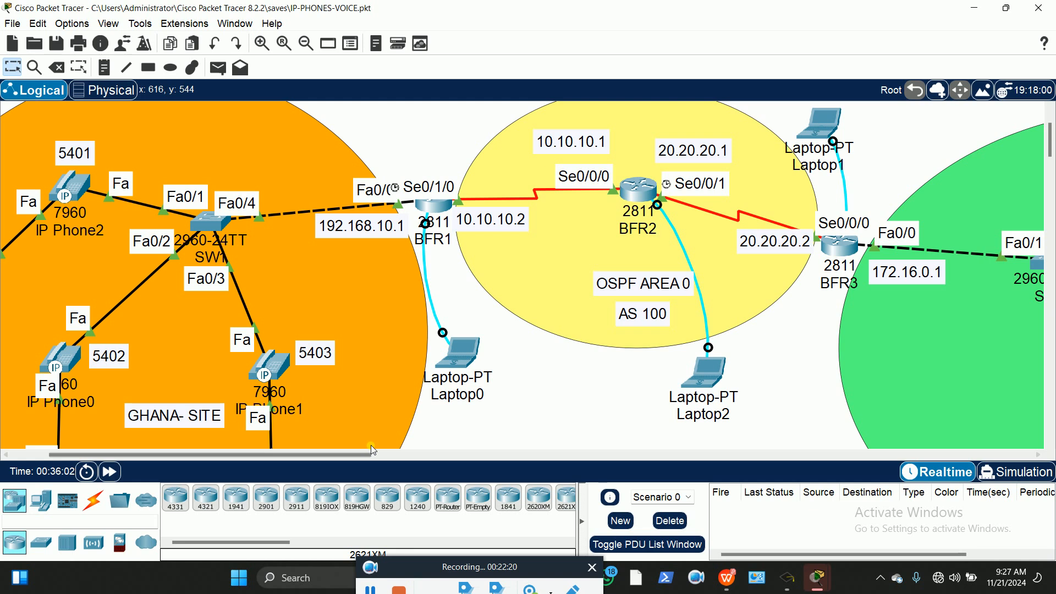
Pan to Laptop0 to show FastEthernet0 down and no IP, gateway or DNS set
drag(359, 456, 392, 458)
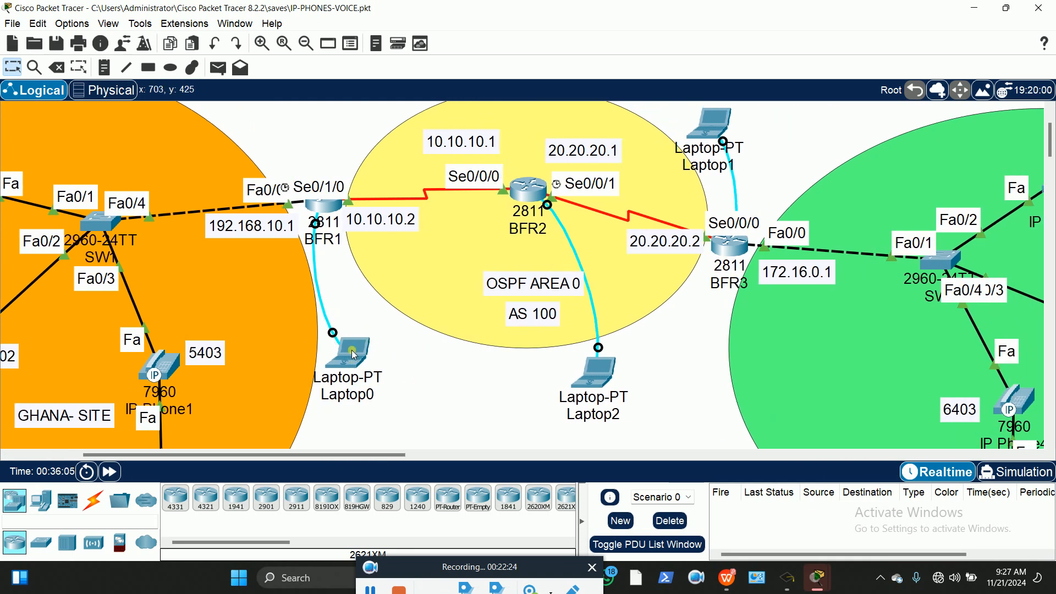
drag(250, 457, 277, 457)
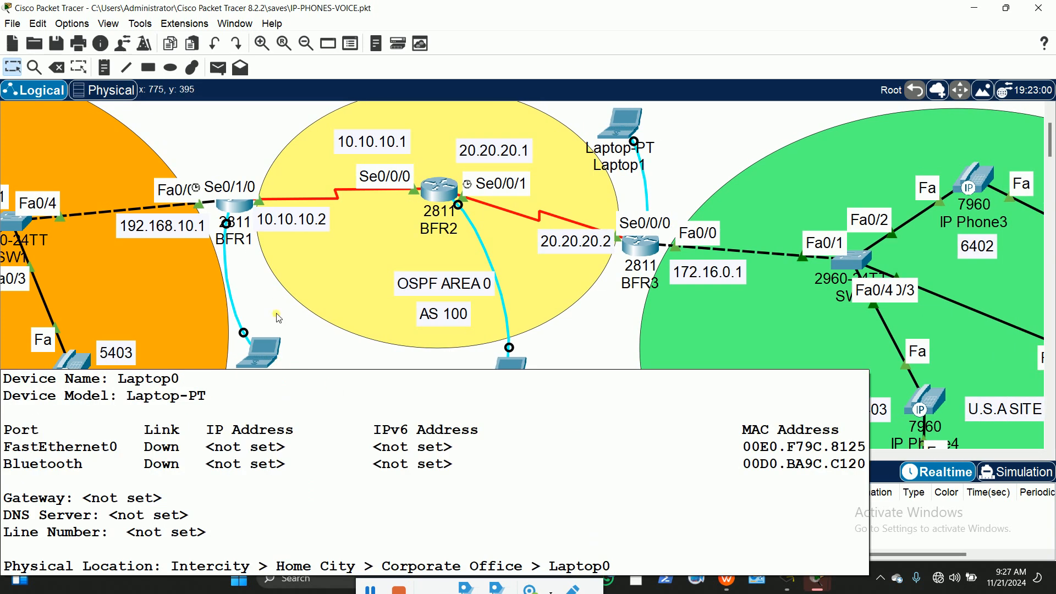
mouse_move(266, 353)
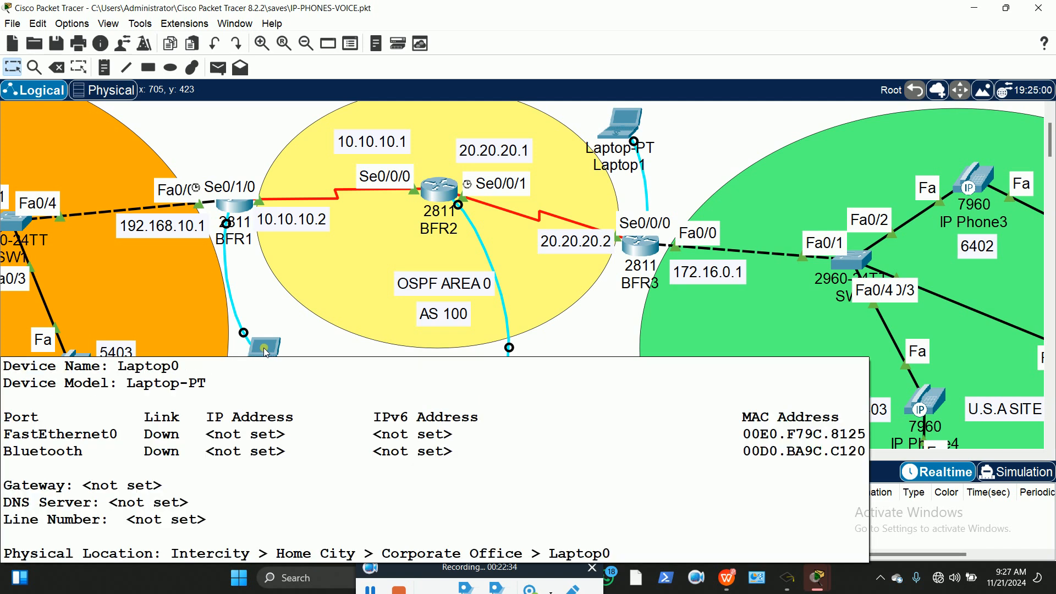
From Laptop0's console, exit BFR1's OSPF router mode and run 'do sh run'
click(263, 347)
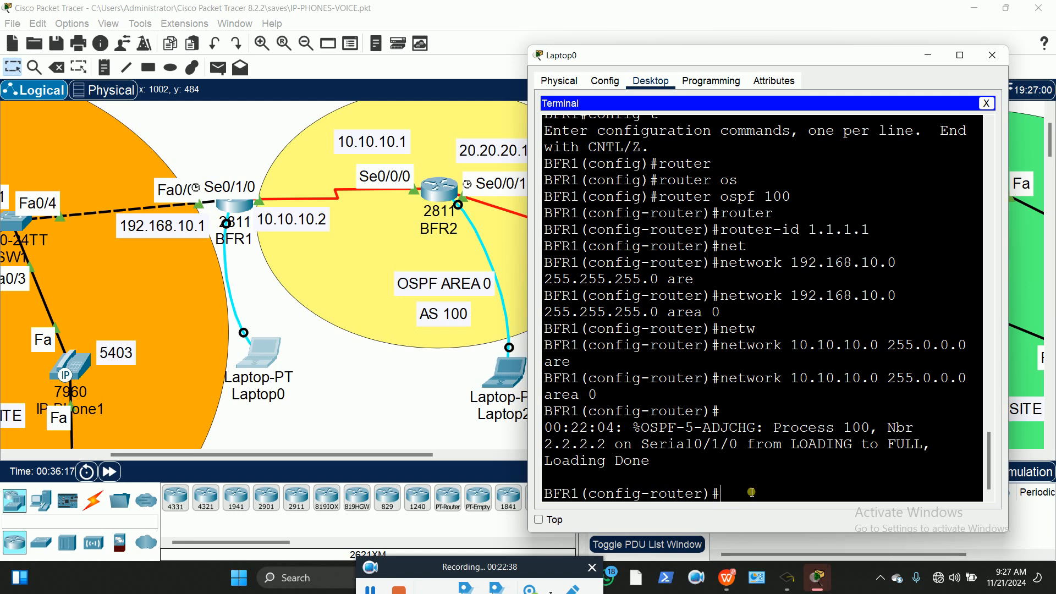
text(exit)
key(Return)
key(Return)
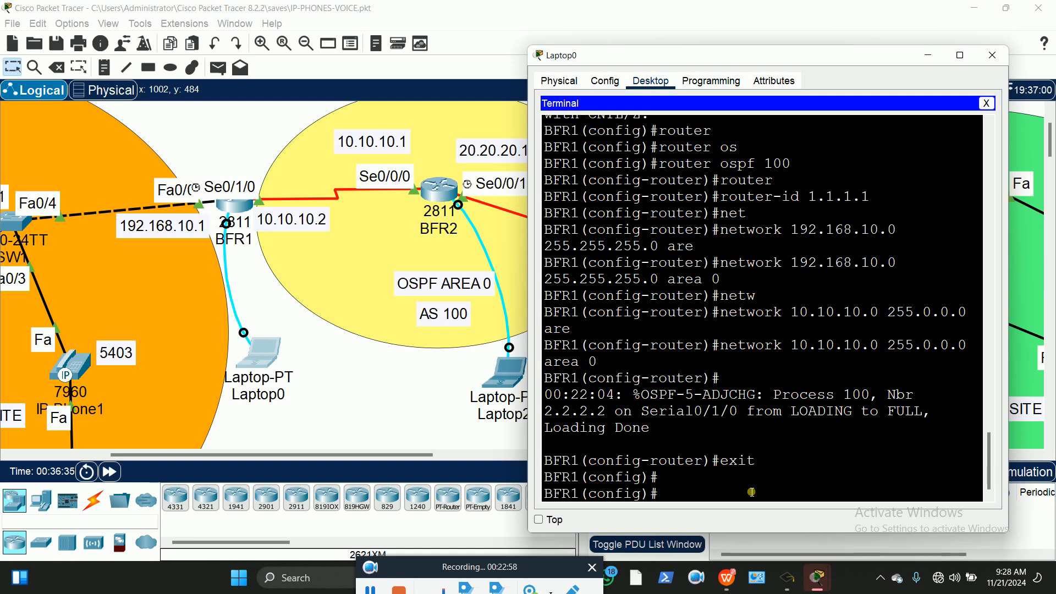
text(do sh run)
key(Return)
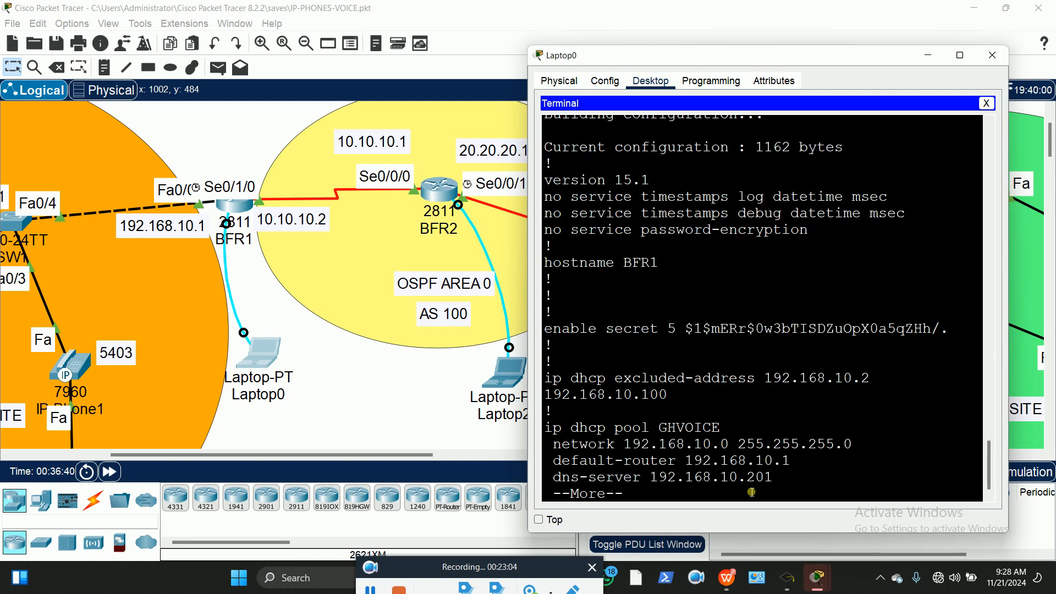
Maximize Laptop0's console and page through BFR1's running config to the GHVOICE DHCP pool
click(960, 55)
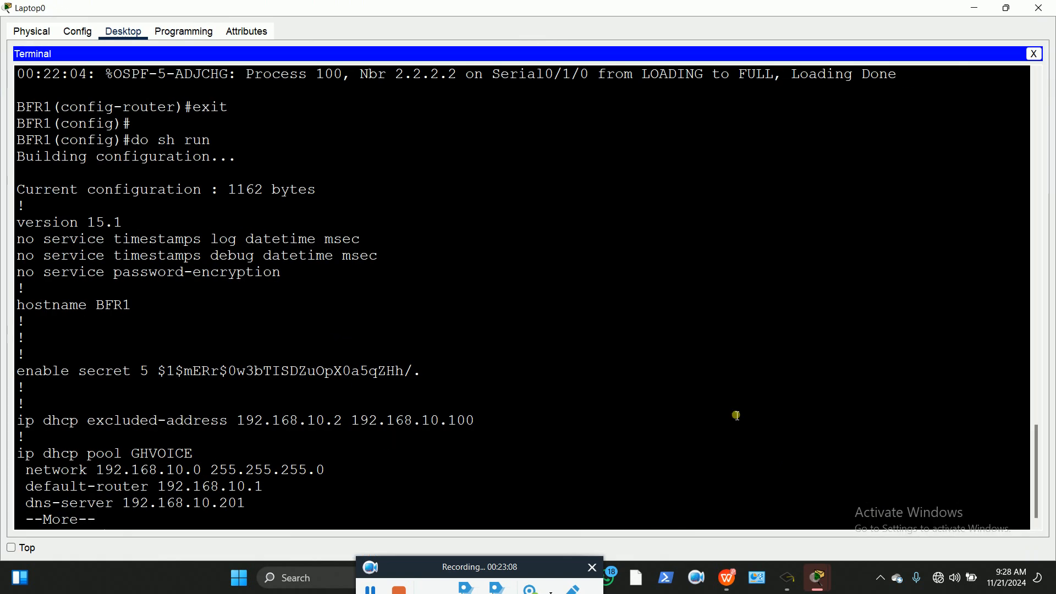
key(space)
key(space)
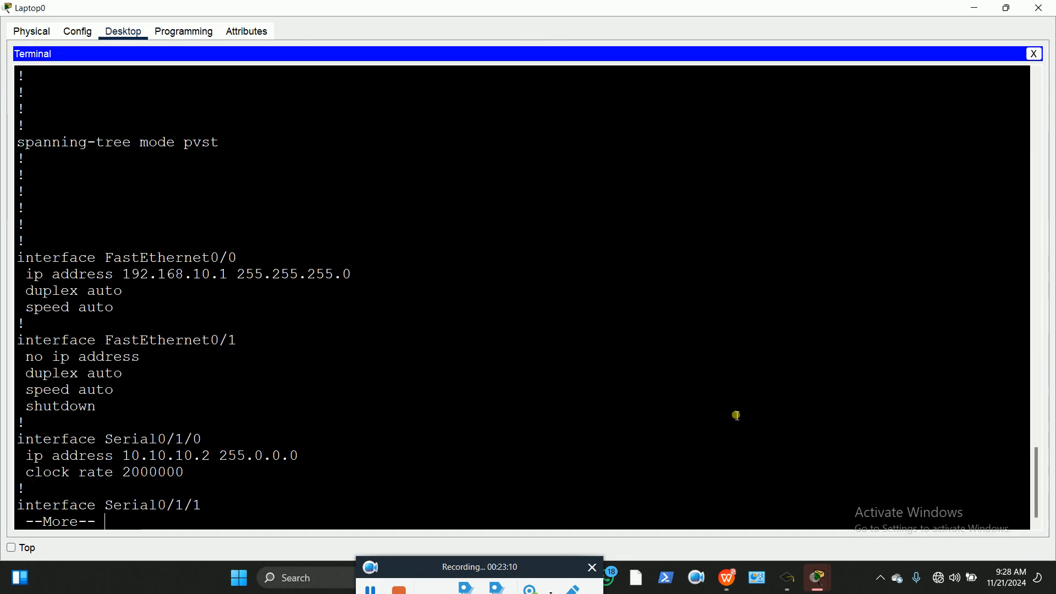
key(space)
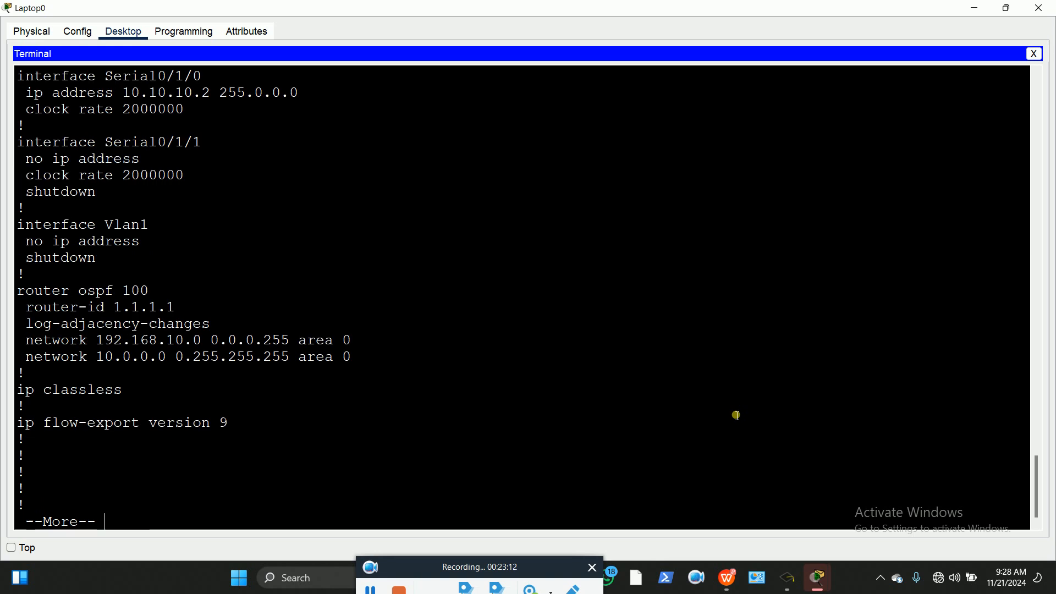
key(space)
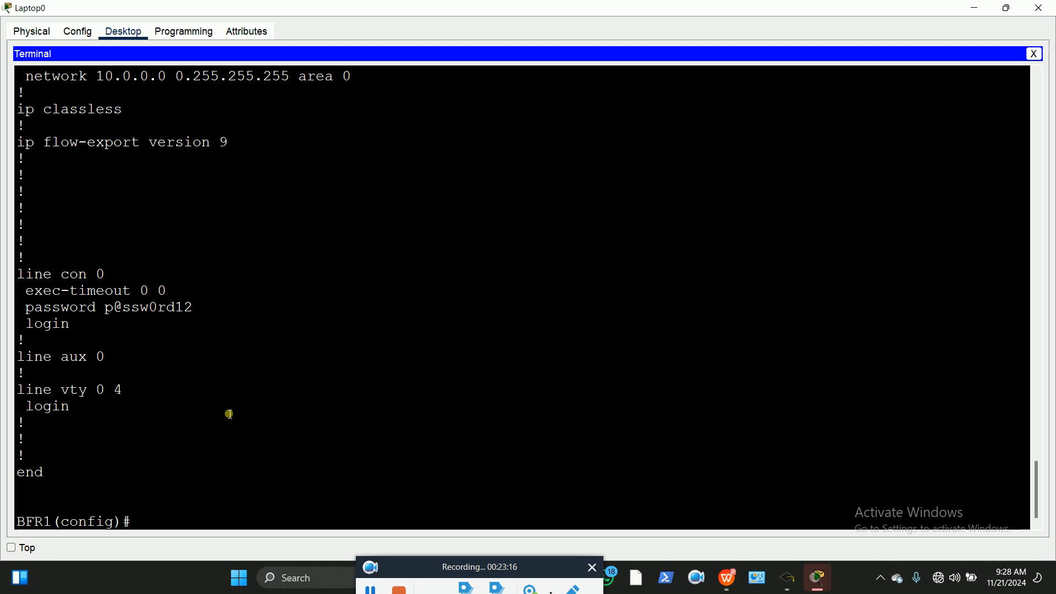
scroll(173, 456, up, 2)
scroll(174, 456, up, 5)
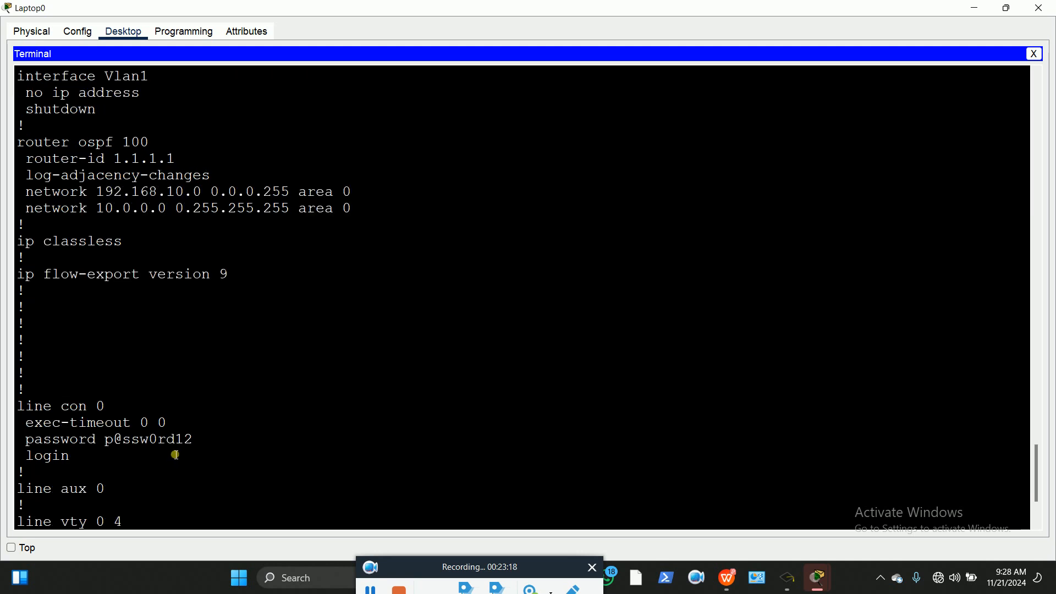
scroll(180, 454, up, 6)
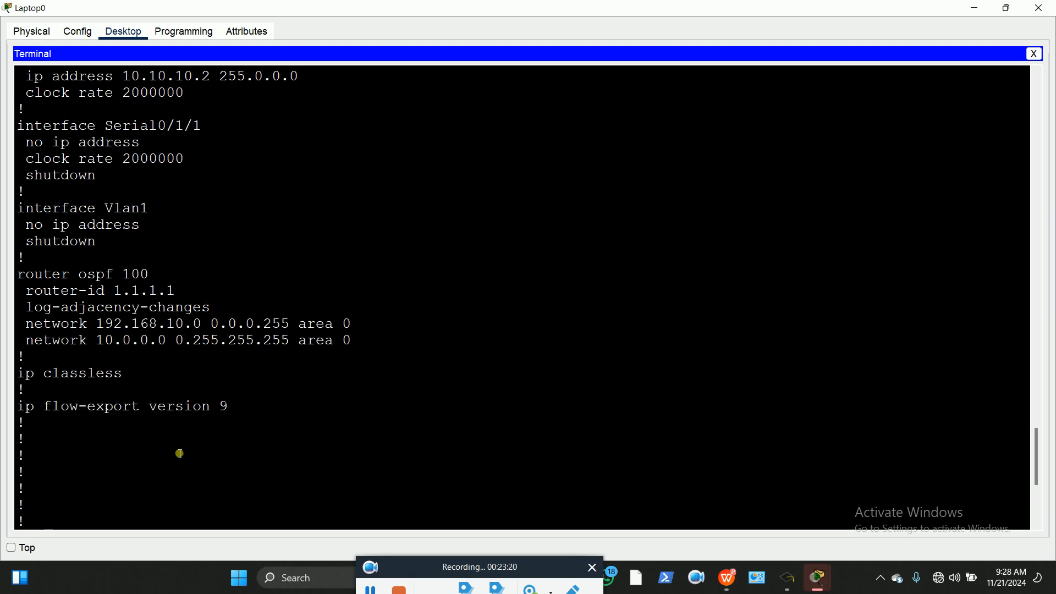
scroll(180, 454, up, 11)
scroll(181, 453, up, 7)
scroll(181, 453, up, 5)
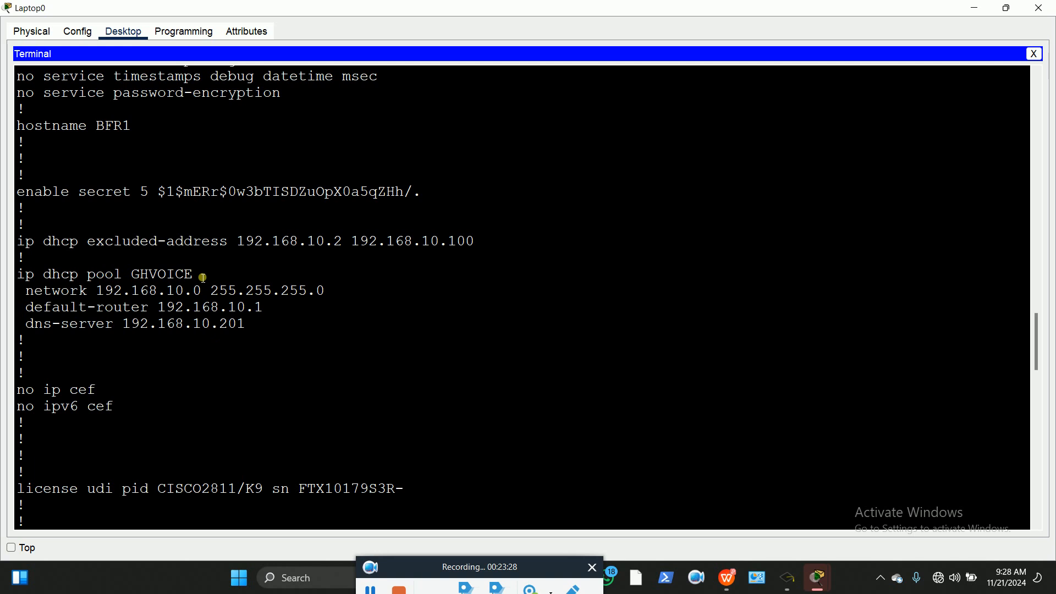
drag(196, 278, 132, 278)
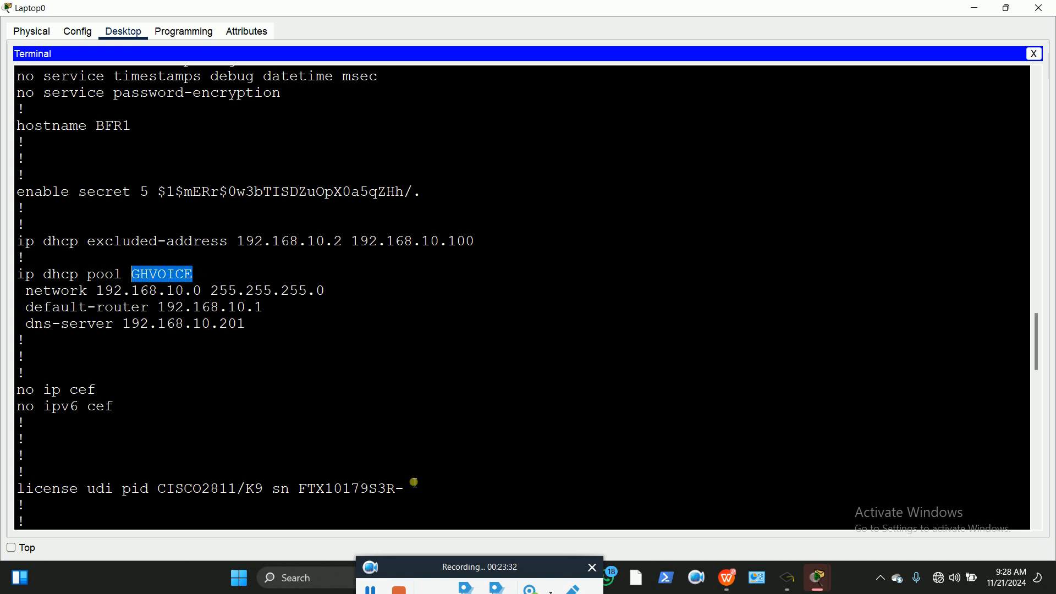
Restore the Laptop0 console to a smaller window over the topology
scroll(373, 448, down, 5)
drag(1037, 384, 1037, 512)
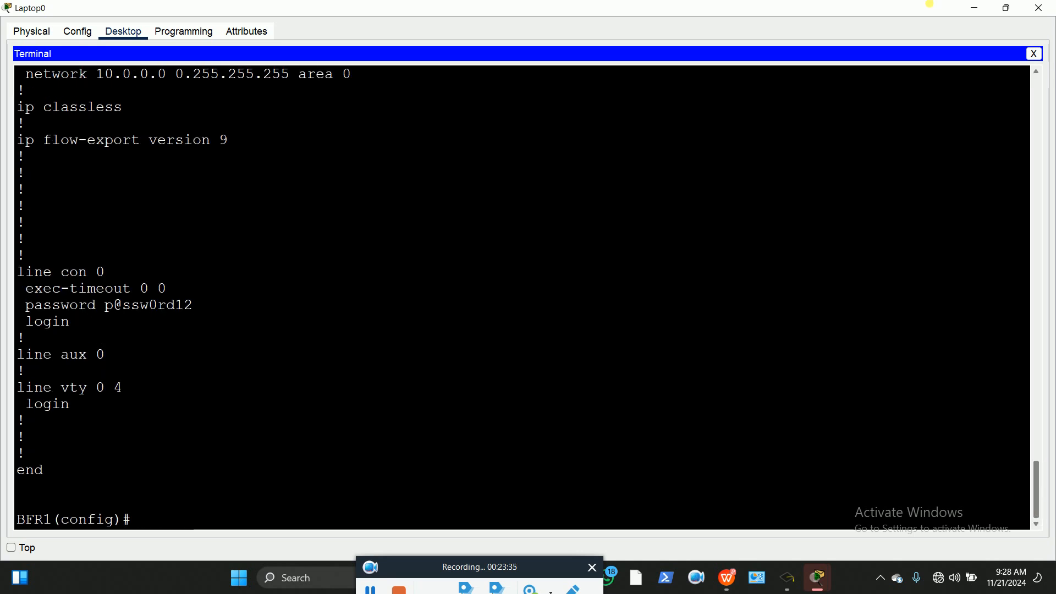
click(1006, 7)
scroll(712, 422, down, 6)
scroll(713, 422, down, 8)
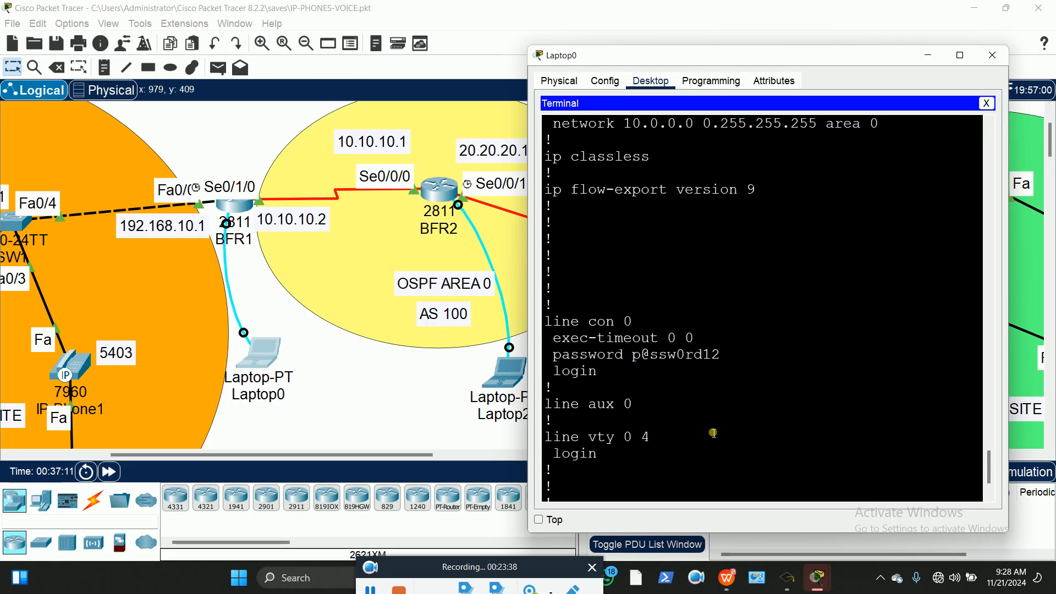
Enter BFR1's DHCP pool GHVOICE configuration with 'ip dhcp pool GHVOICE'
click(672, 490)
text(ip dhc)
key(Tab)
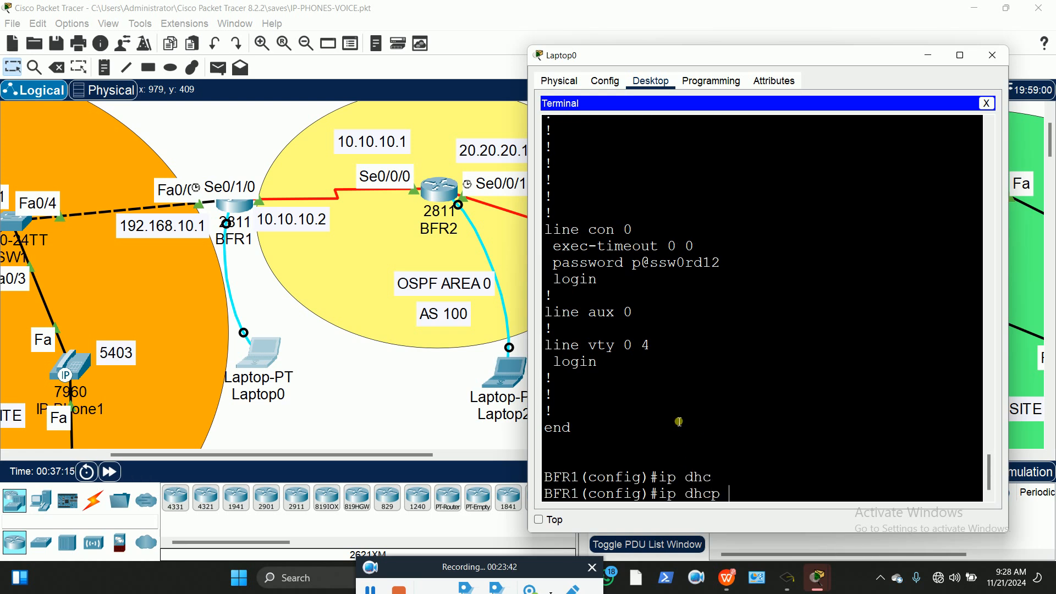
text(poo)
key(Tab)
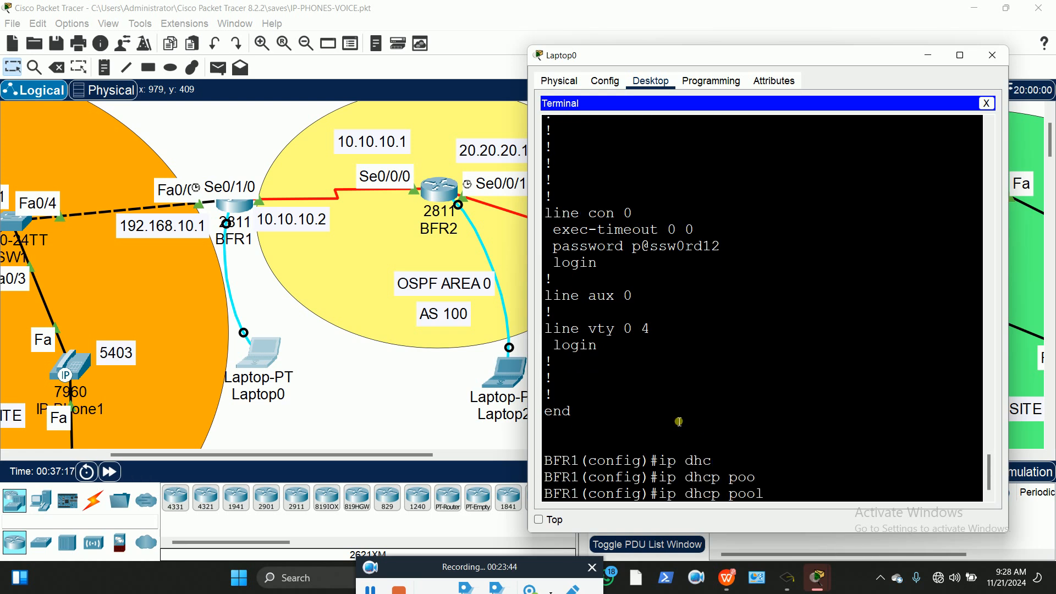
text(GHVOICE)
key(Return)
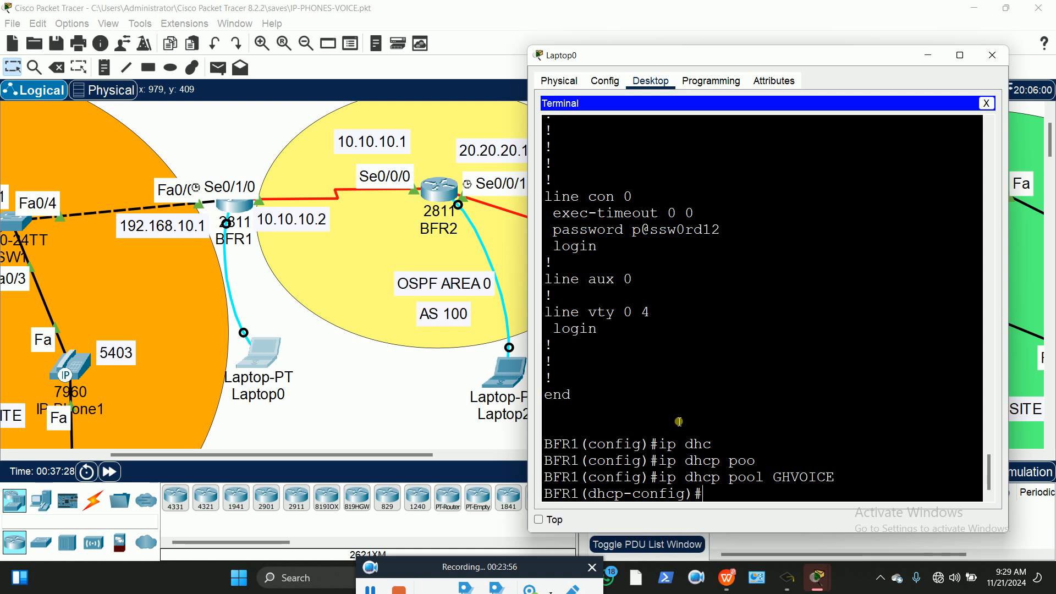
Add 'option 150 ip 192.168.10.1' to the GHVOICE pool
text(?)
drag(561, 478, 626, 482)
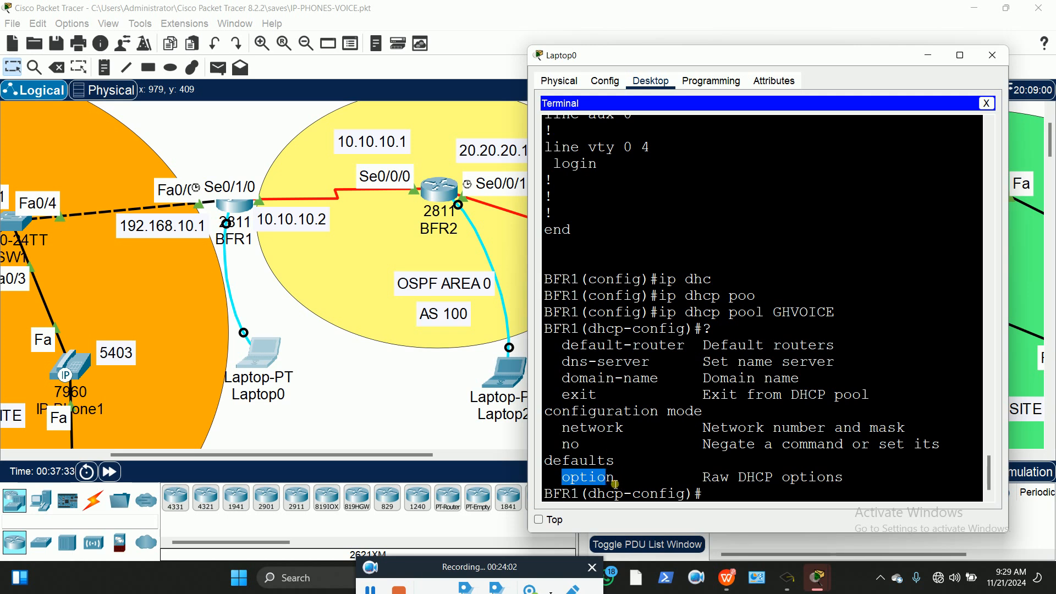
click(749, 498)
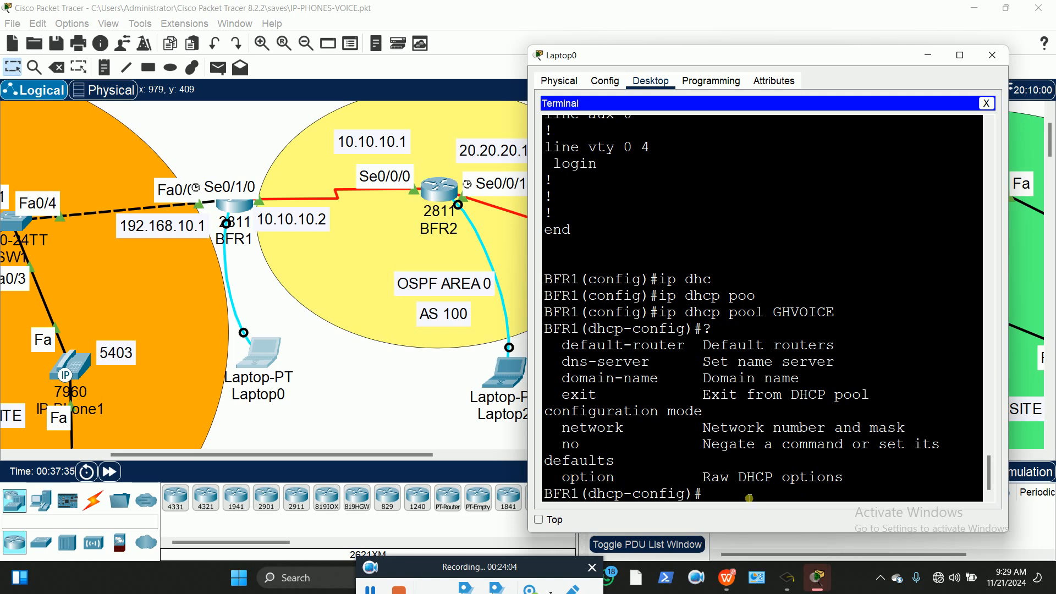
text(OPT)
key(Tab)
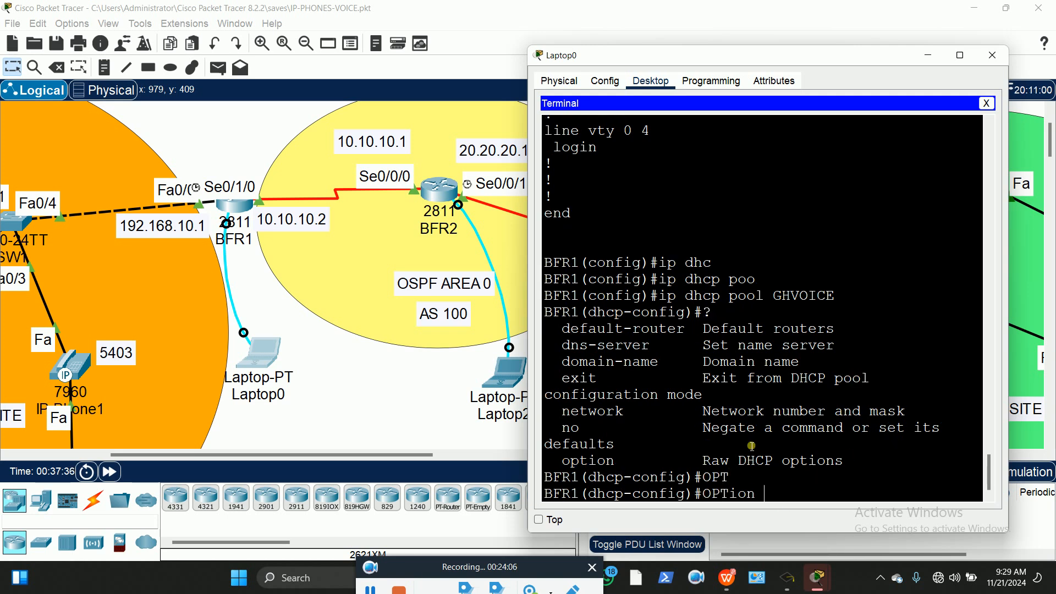
key(BackSpace)
key(BackSpace)
key(BackSpace)
key(BackSpace)
key(BackSpace)
key(BackSpace)
key(BackSpace)
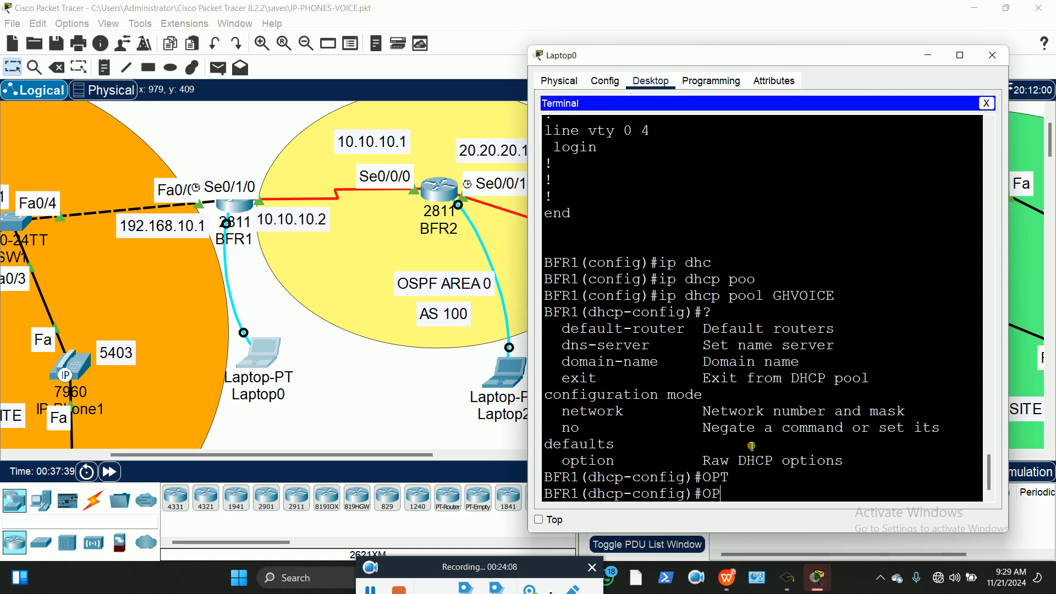
text(op)
key(Tab)
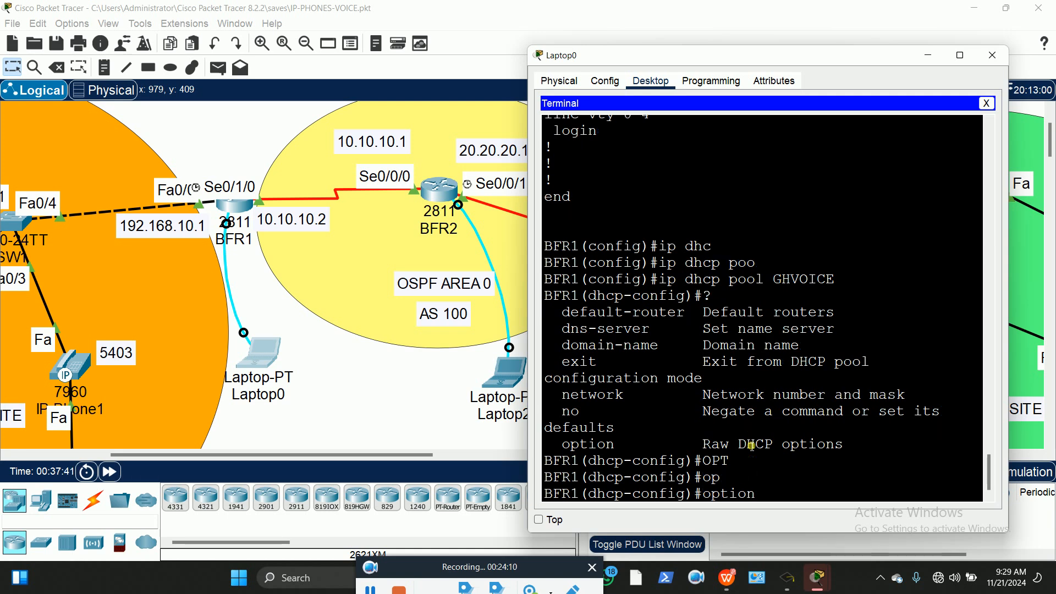
text(?)
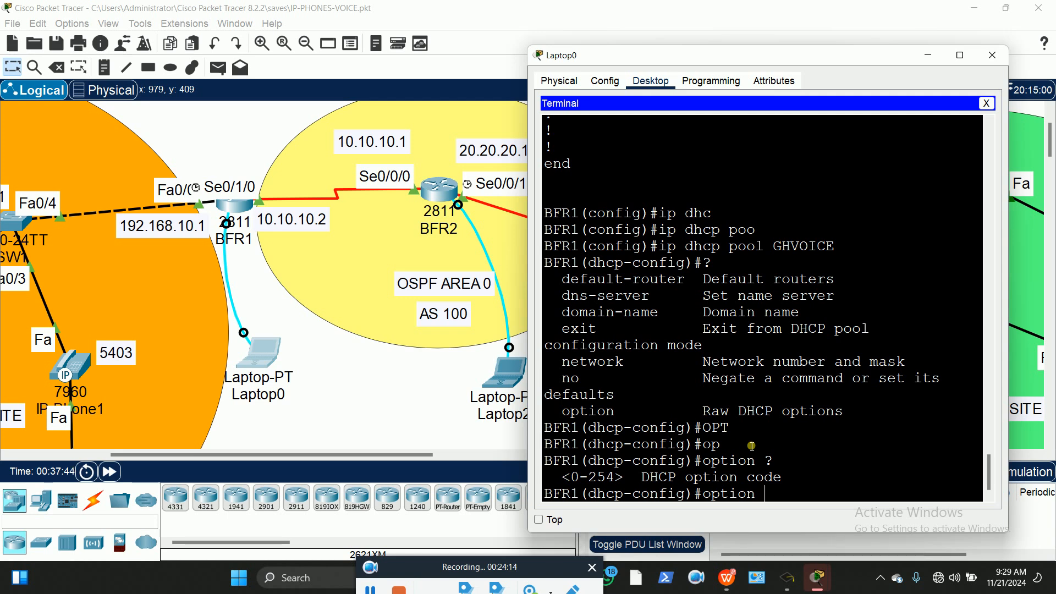
text(150 ip ?)
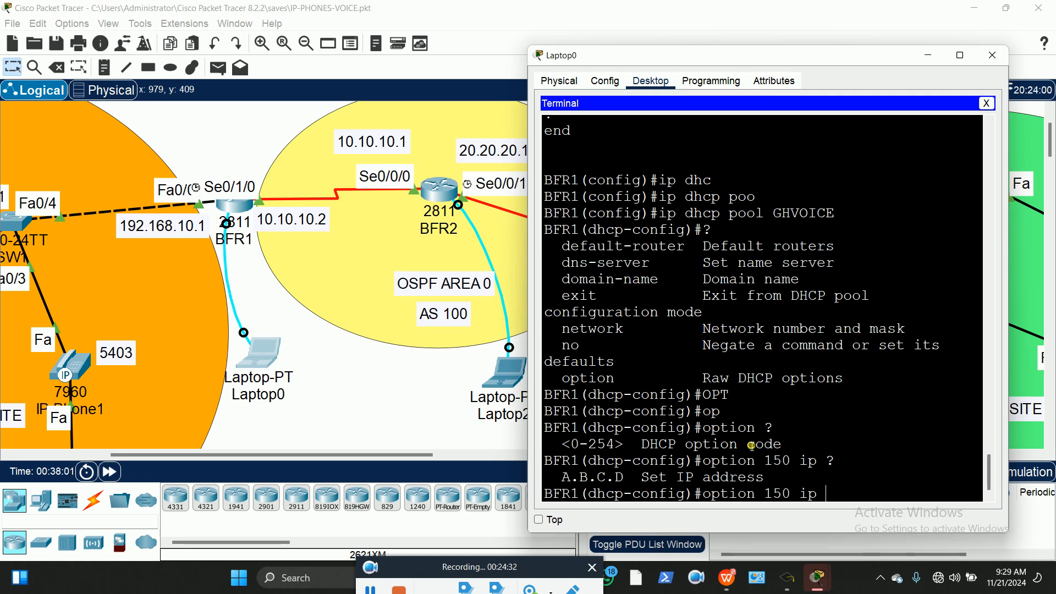
text(192.168.10.1)
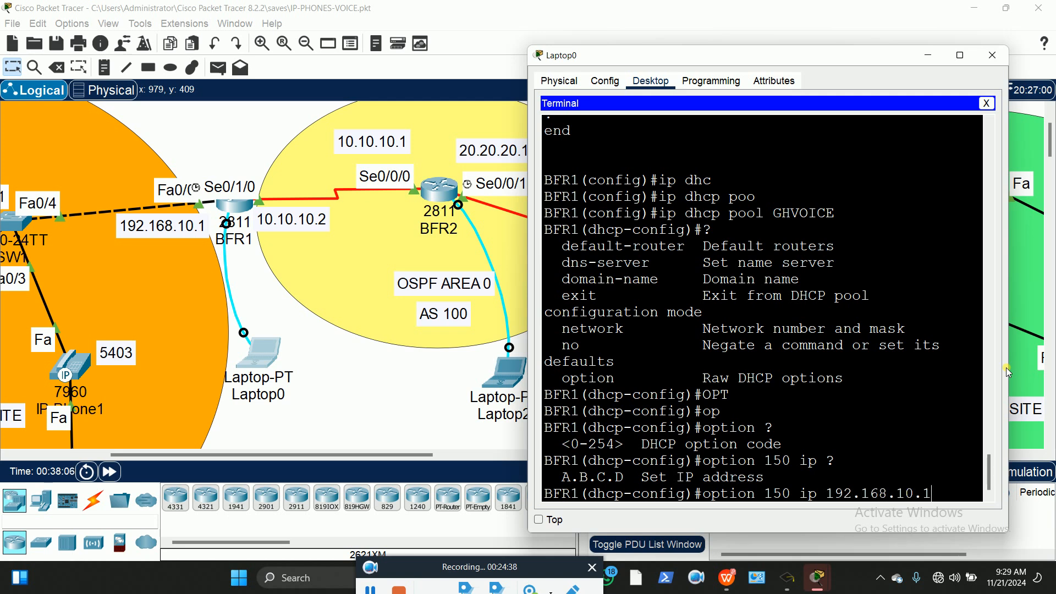
key(Return)
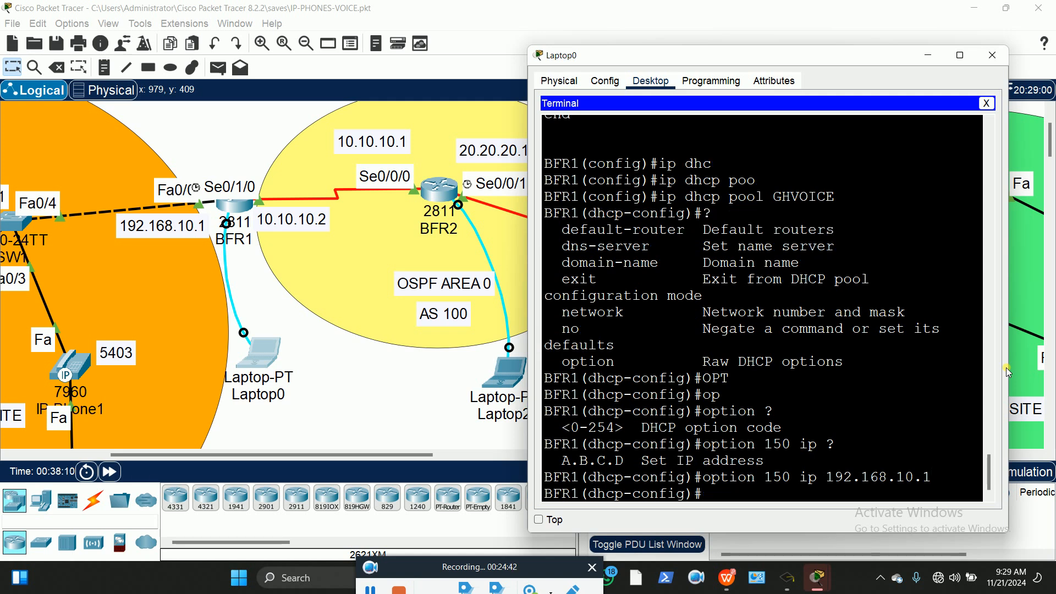
Exit the GHVOICE pool back to BFR1's global configuration prompt
text(exit)
key(Return)
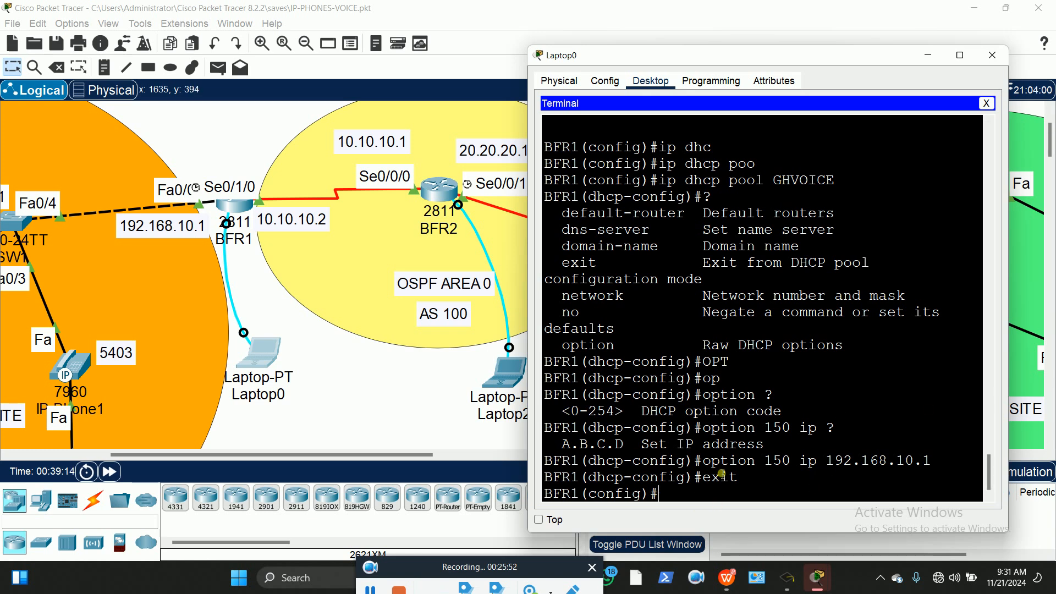
Enter BFR1's telephony-service configuration mode
text(eph)
key(Tab)
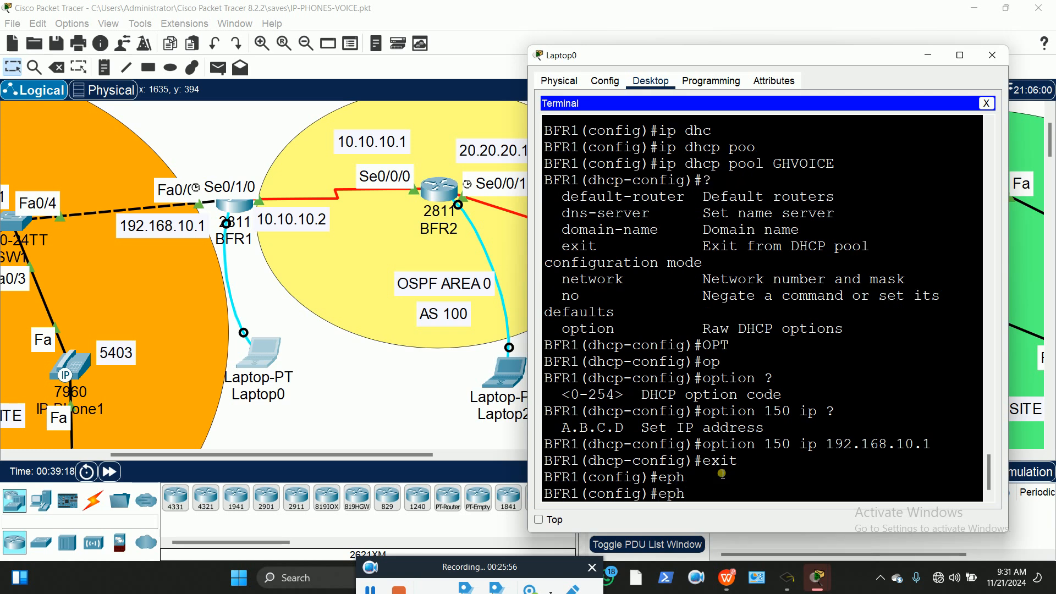
key(BackSpace)
key(BackSpace)
key(BackSpace)
text(tel)
key(Tab)
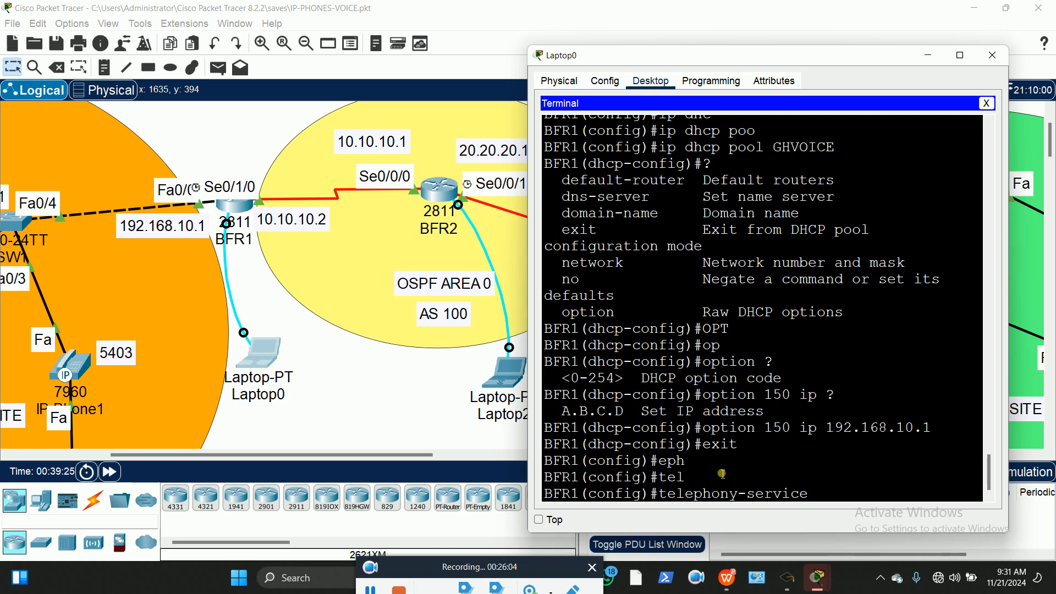
key(Return)
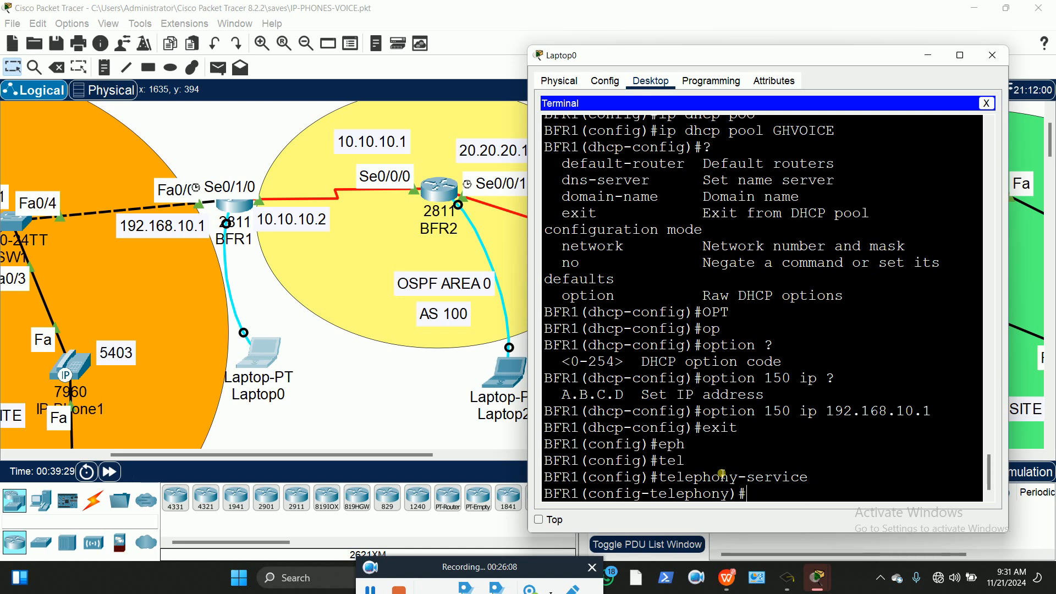
List telephony-service commands with '?' and start the max-dn command
text(?)
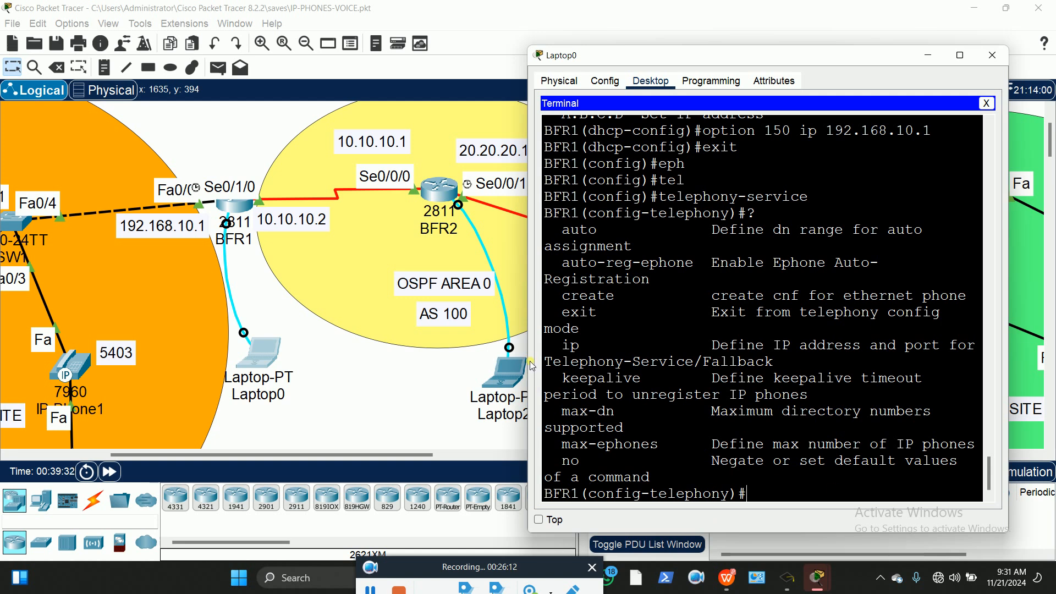
drag(531, 363, 363, 366)
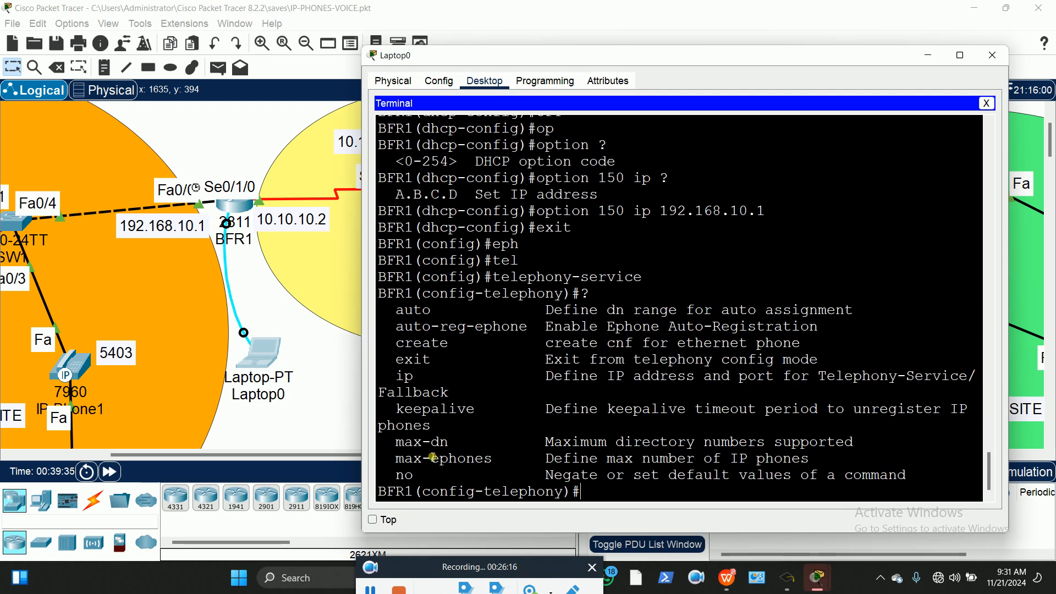
drag(400, 443, 456, 445)
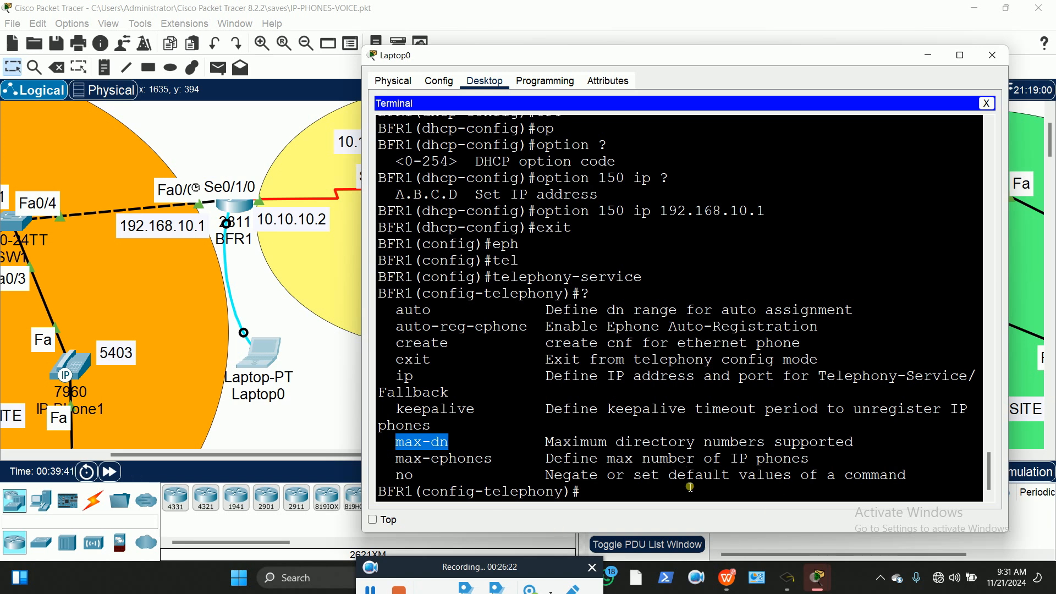
click(616, 498)
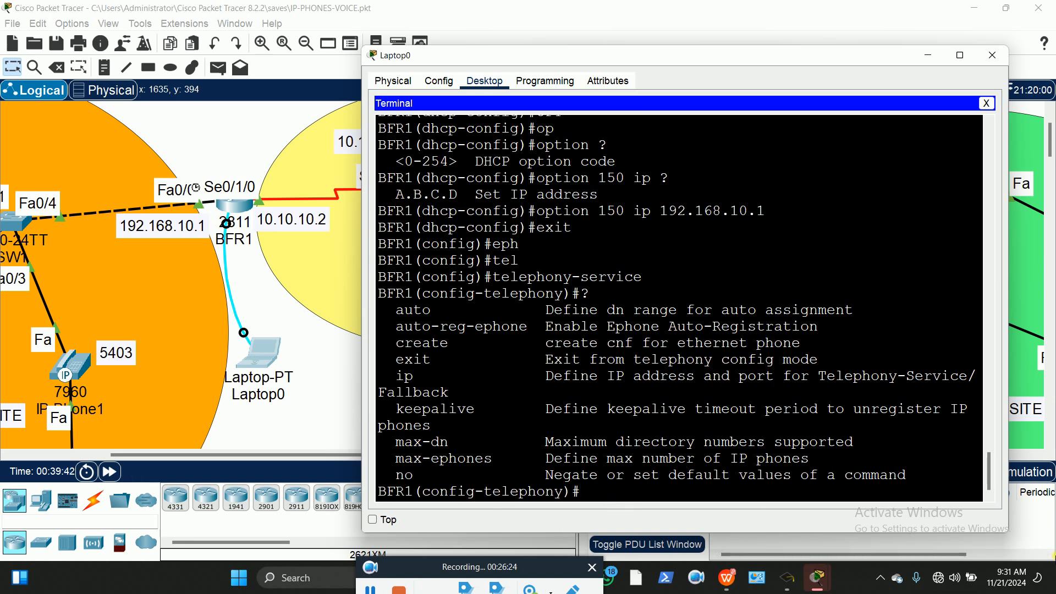
text(max-dn)
key(Tab)
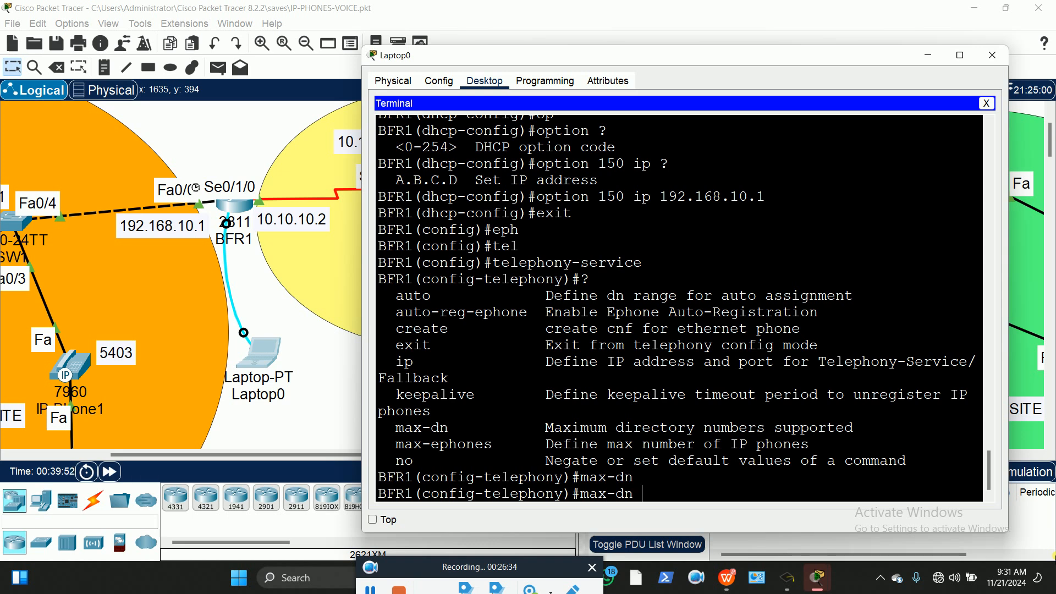
Apply max-dn 10 and type max-ephones 10 at the telephony-service prompt
text(10)
key(Return)
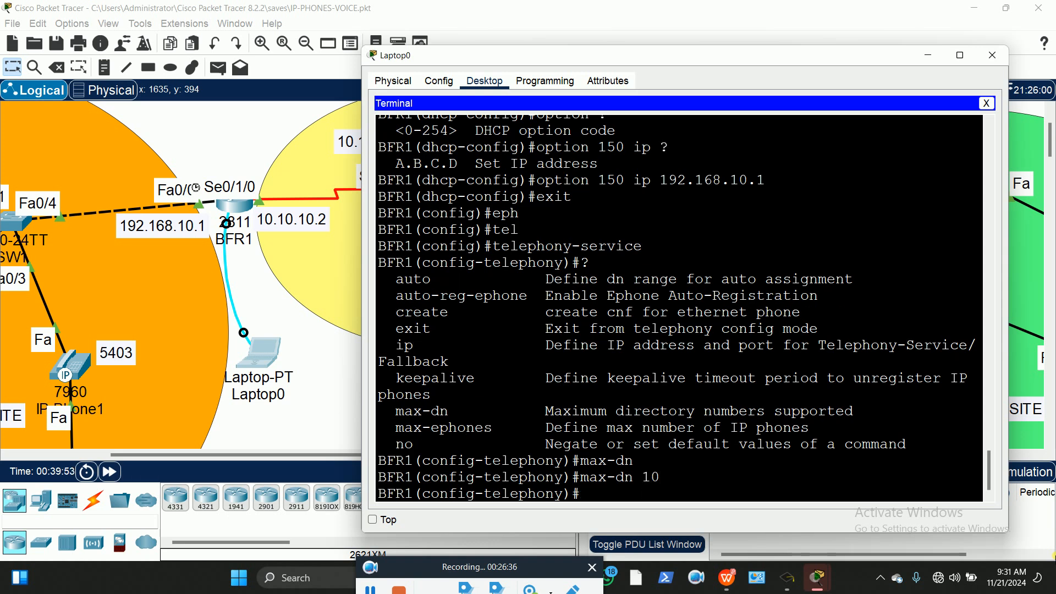
text(max-e)
key(Tab)
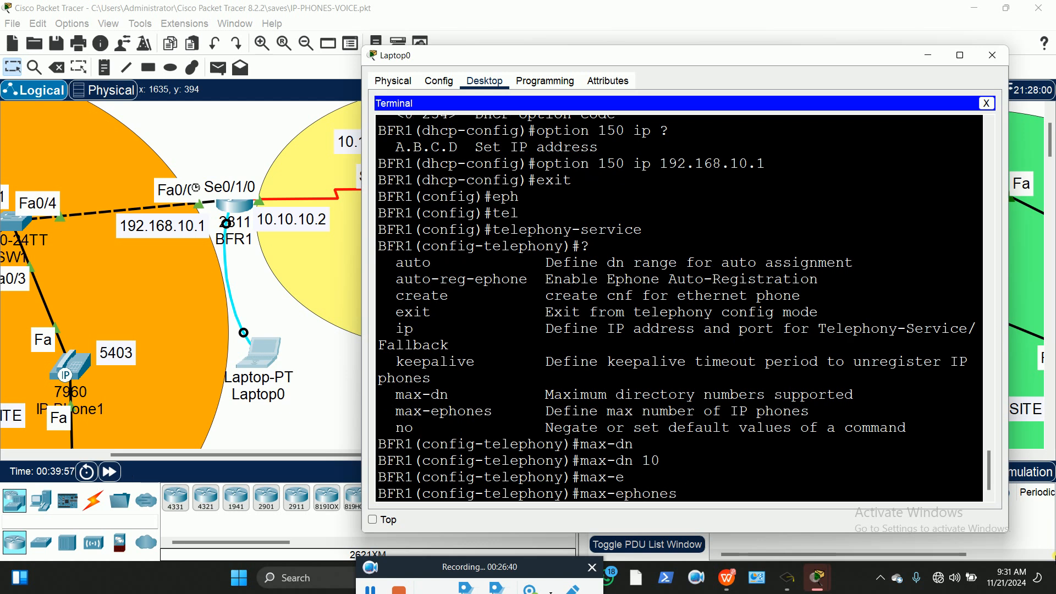
text(10)
Pan the topology and bring Laptop0's console back to the front
drag(274, 454, 175, 454)
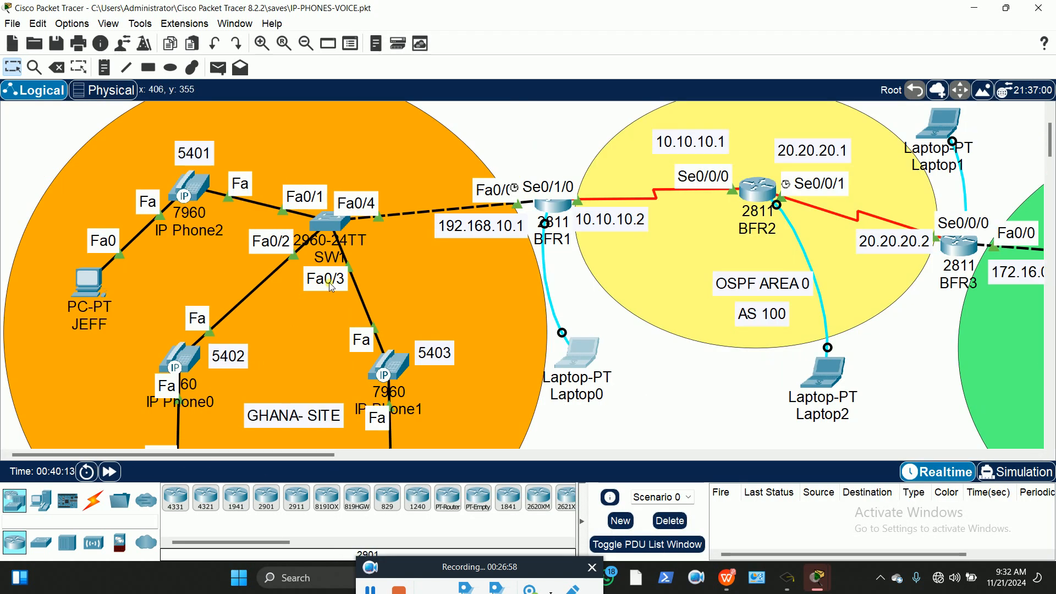
scroll(386, 299, down, 3)
scroll(389, 304, up, 1)
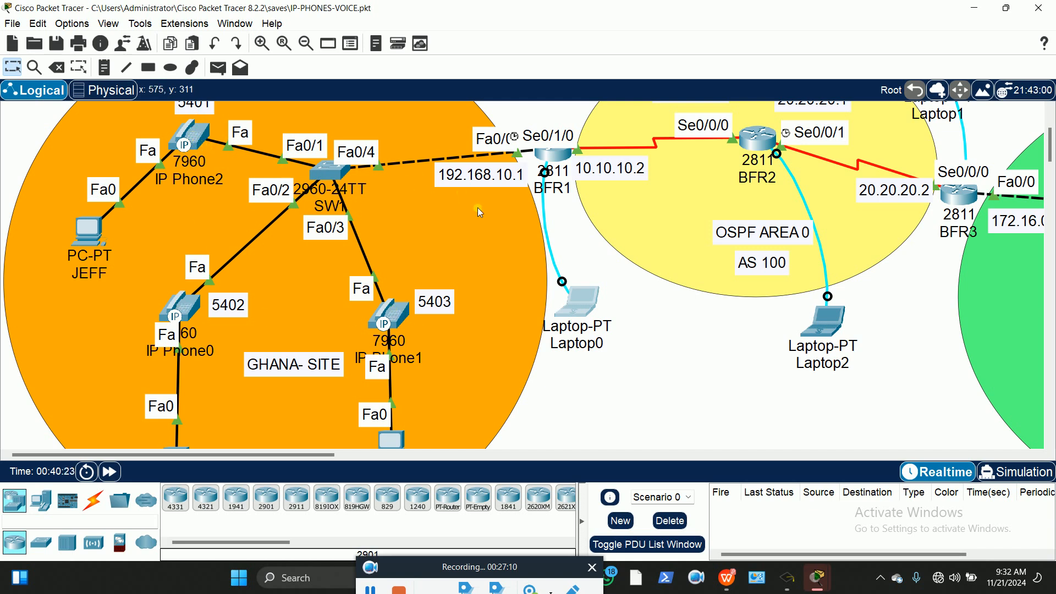
drag(323, 455, 385, 464)
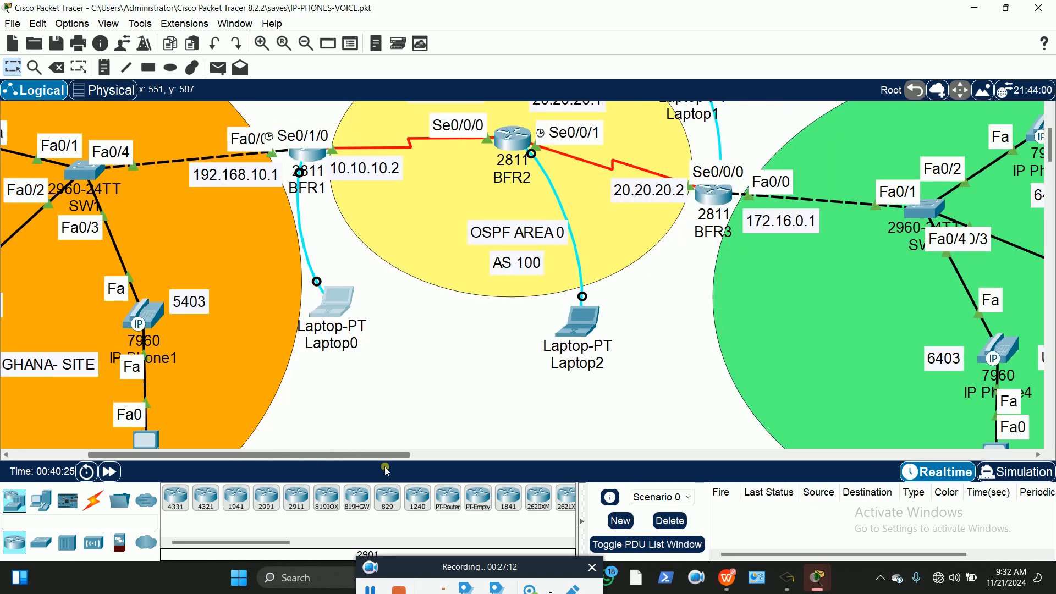
click(324, 300)
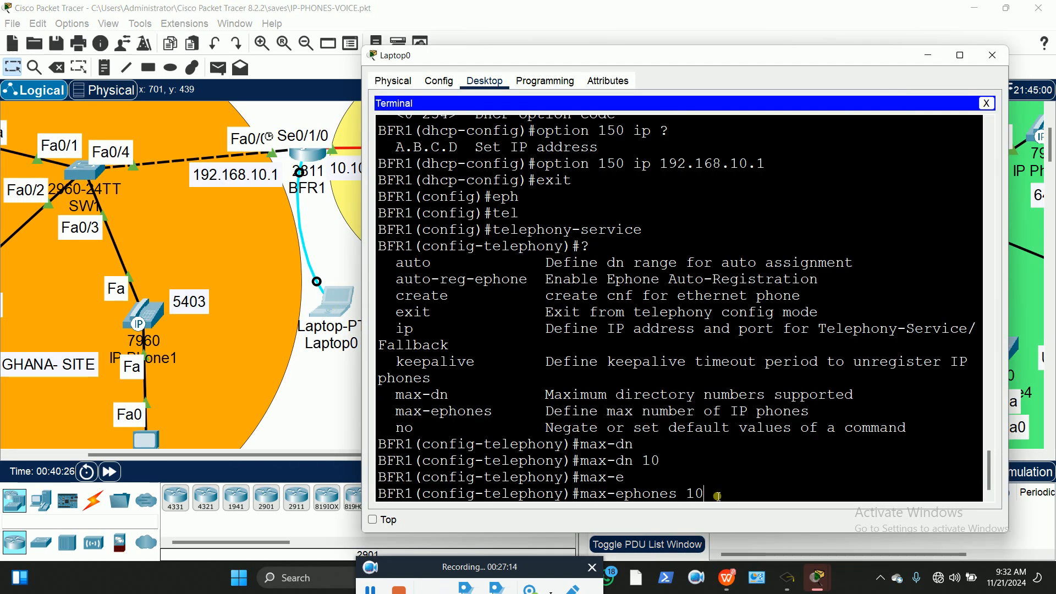
Apply max-ephones 10 and set the telephony keepalive to 50
key(Return)
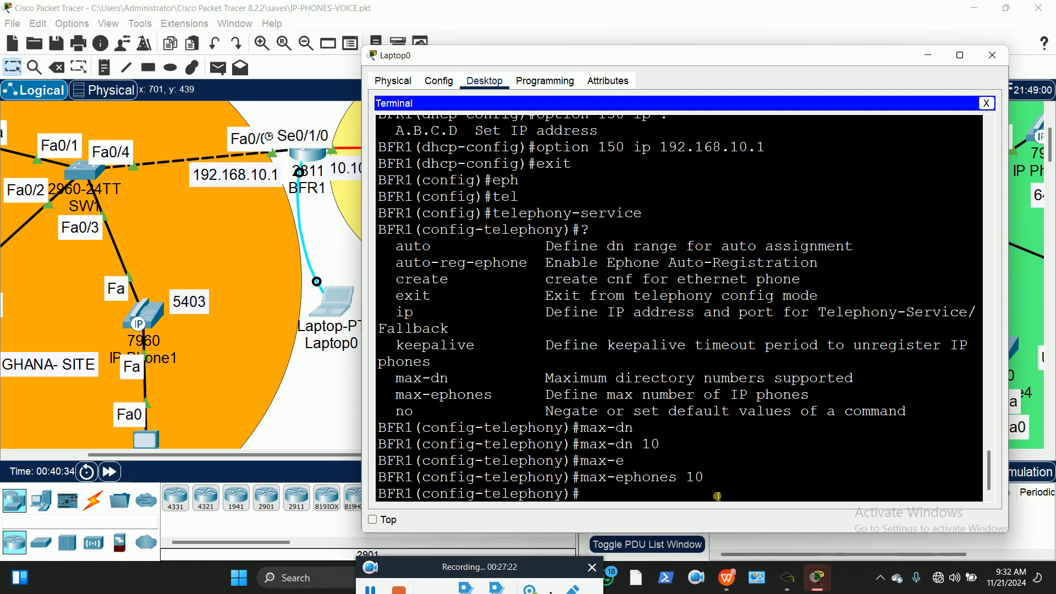
text(kep)
key(Tab)
key(BackSpace)
text(e)
key(Tab)
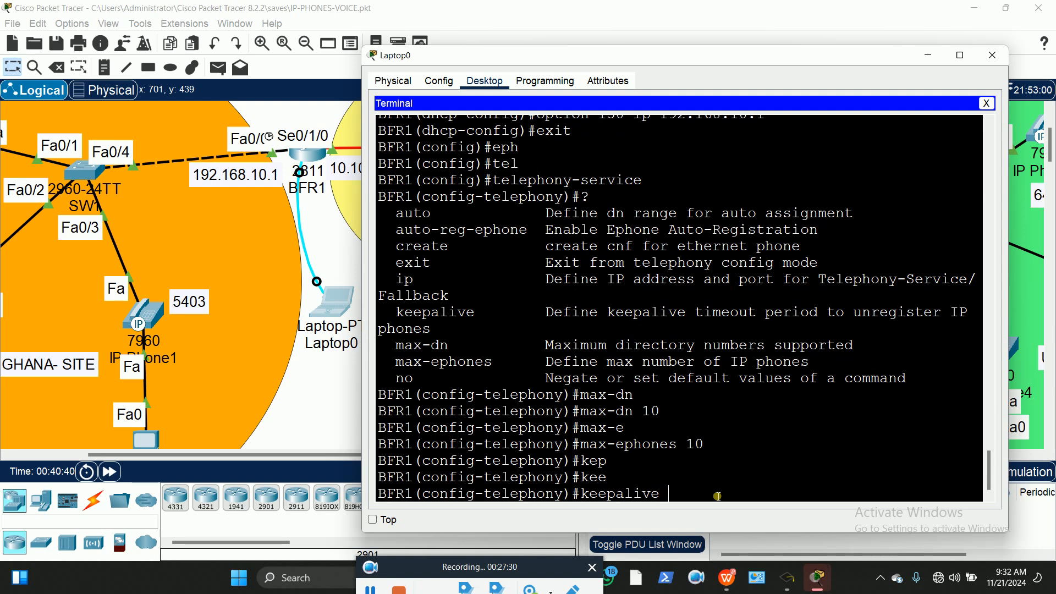
text(50)
key(Return)
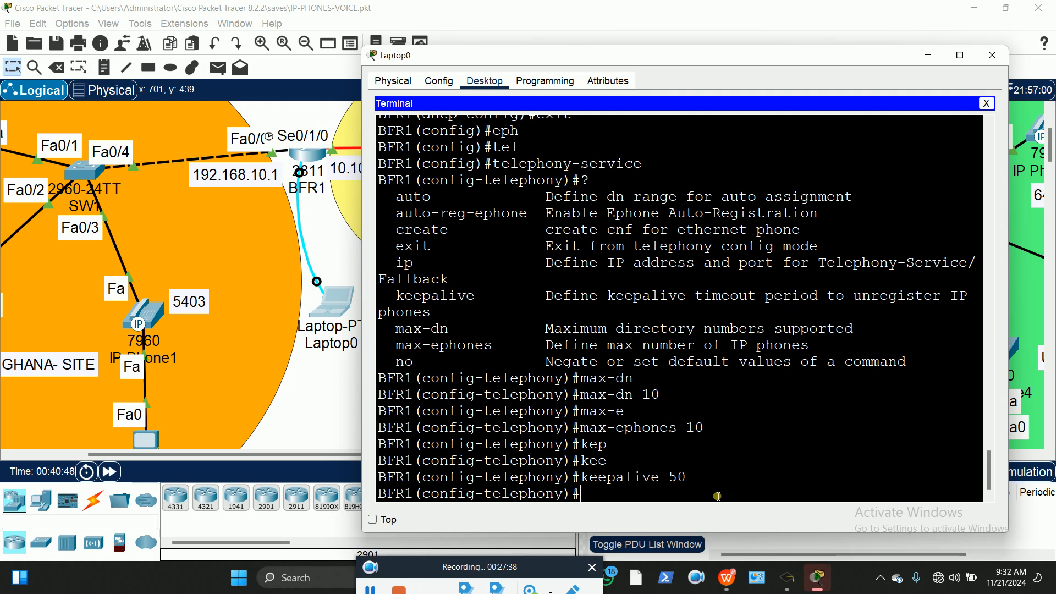
Enter 'ip source-address 192.168.10.1 port 2000' under telephony-service
text(ip sou)
key(Tab)
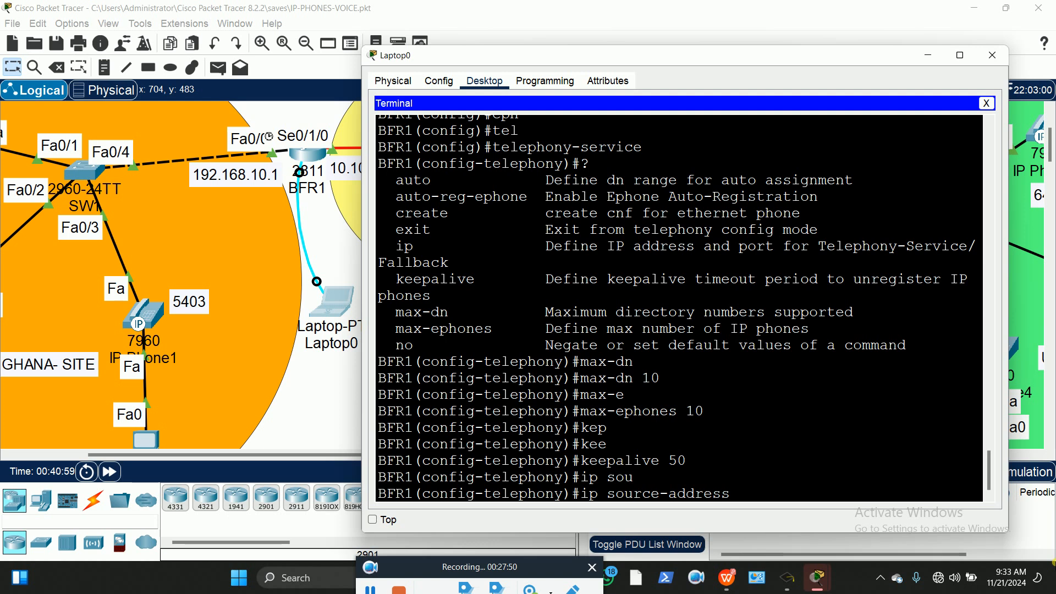
text(192.168.10.1)
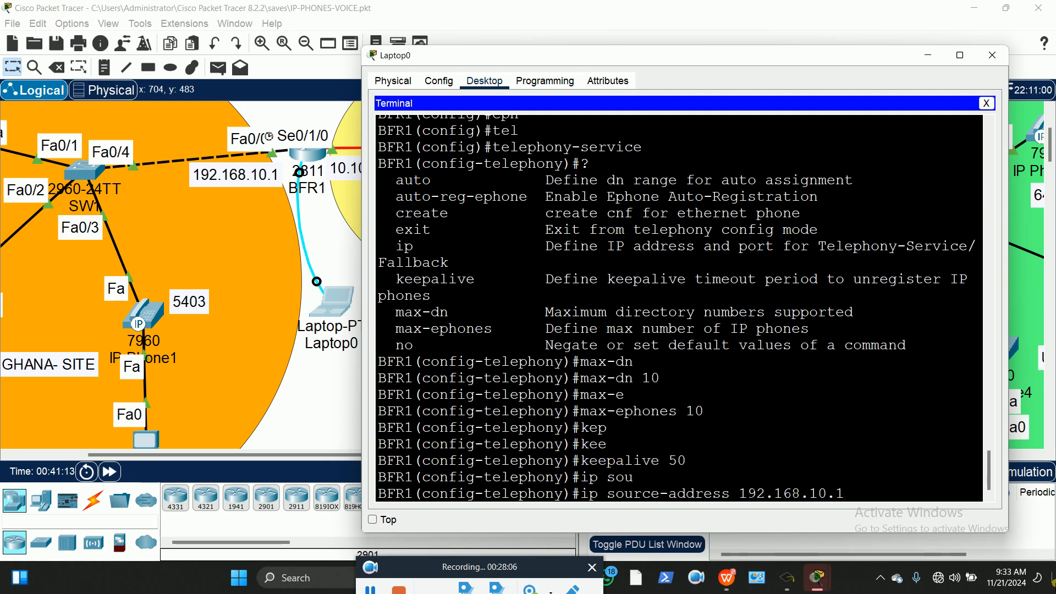
text(?)
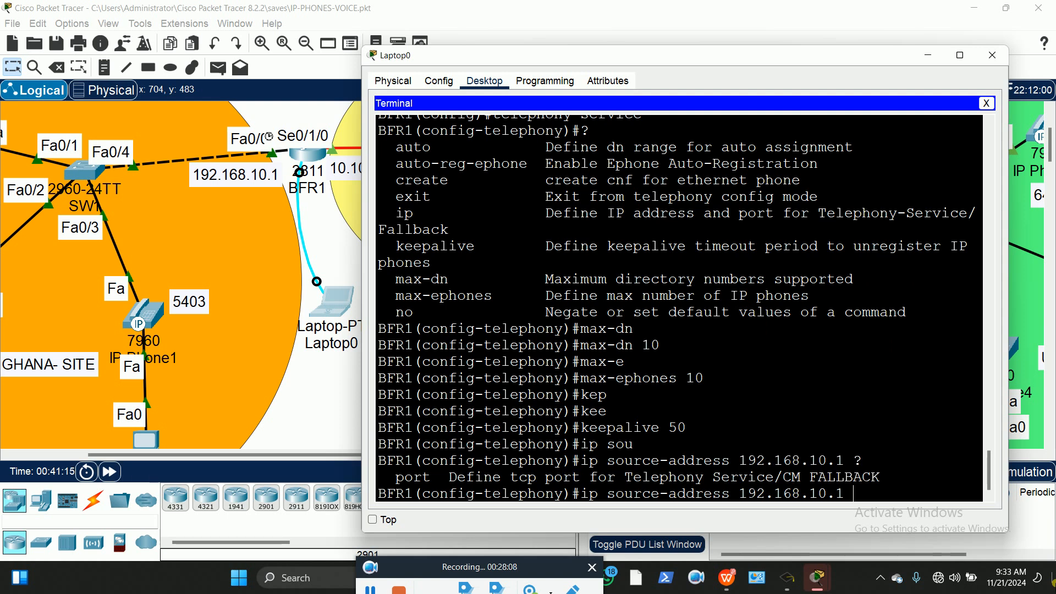
text(port)
key(Tab)
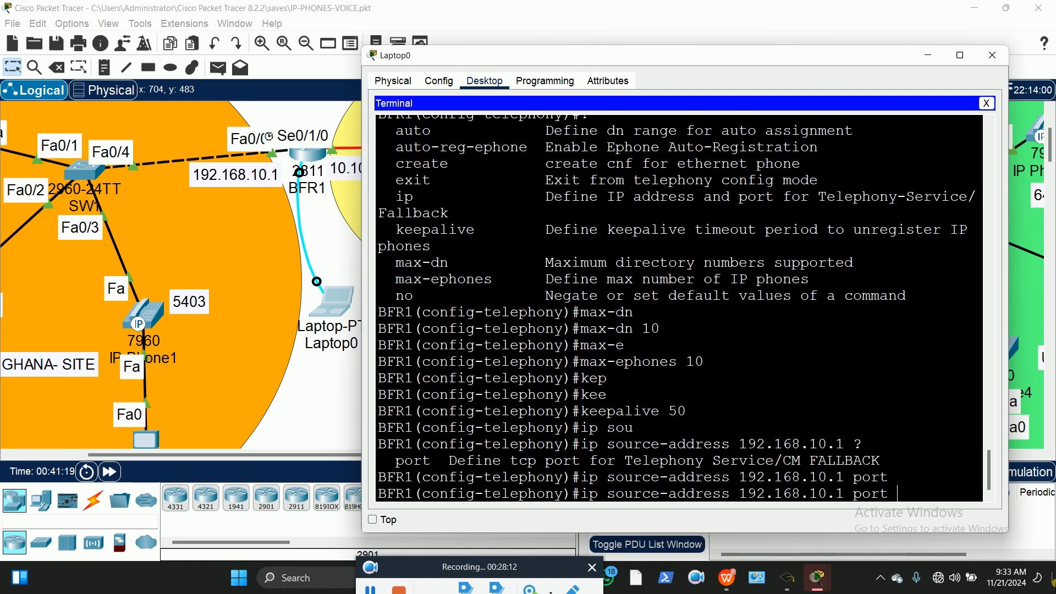
text(?)
text(2000)
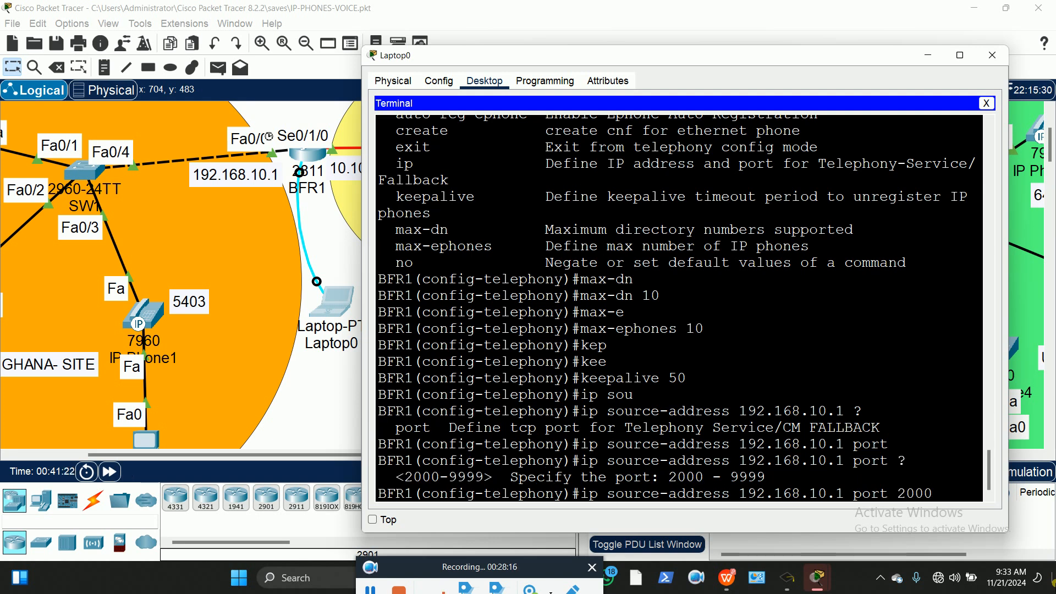
key(Return)
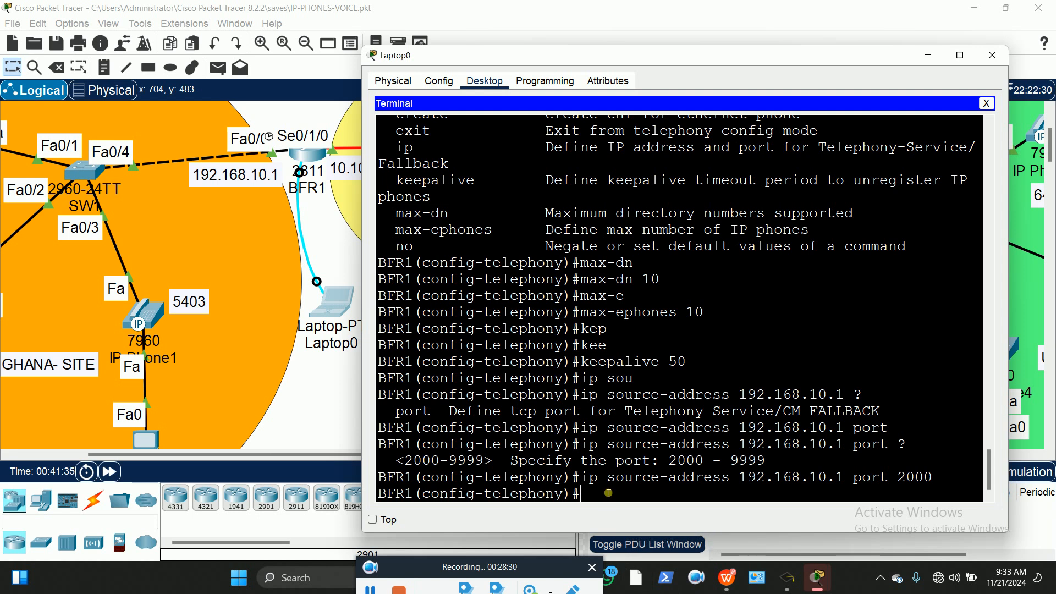
Enter the auto assign 1 to 10 command, which is rejected because 'asign' is misspelled
text(aut)
key(Tab)
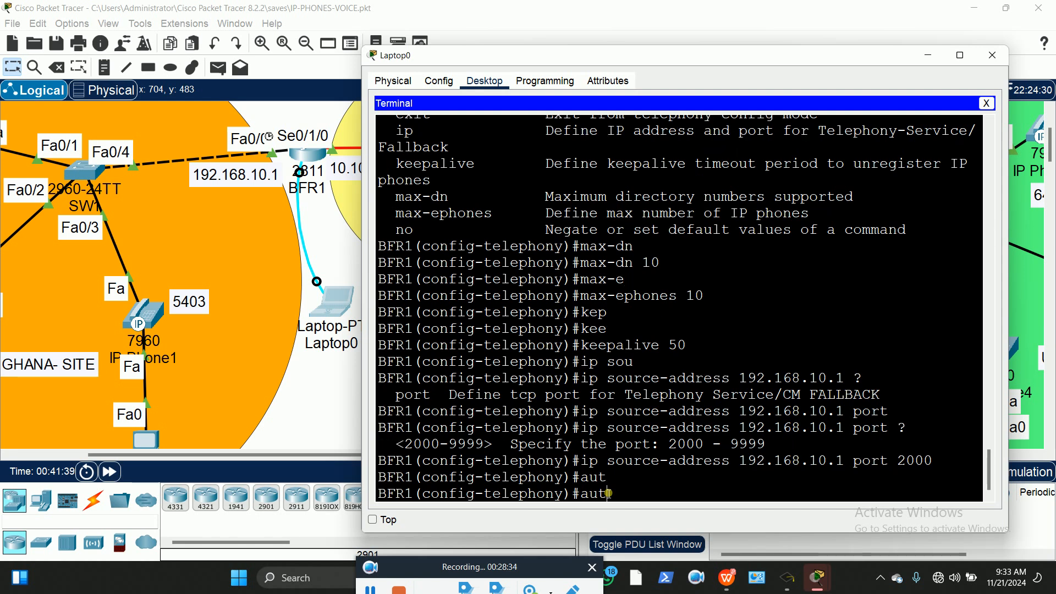
text(o asign)
key(Tab)
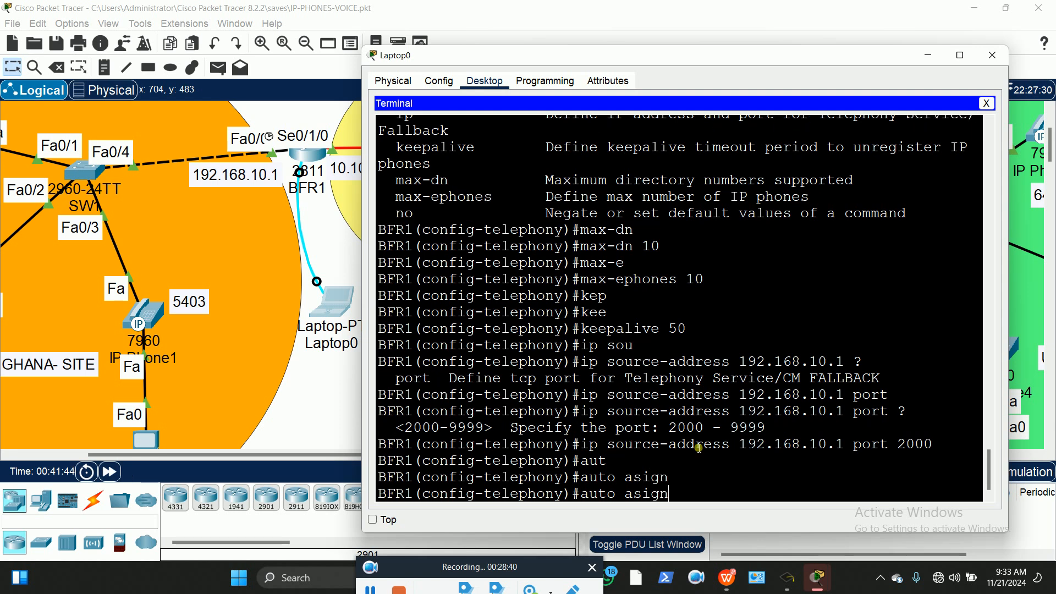
scroll(681, 270, up, 3)
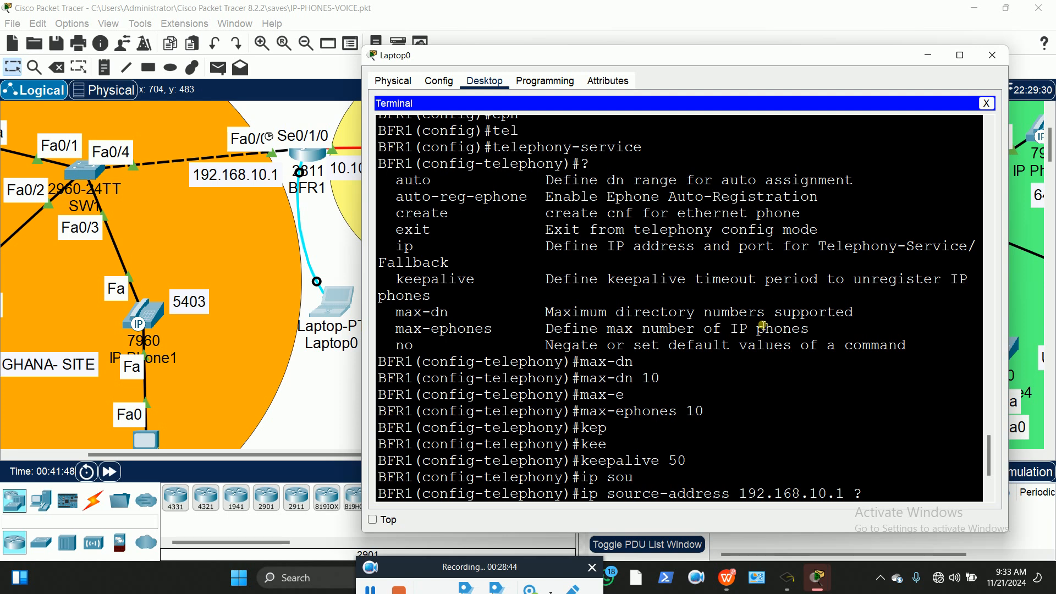
scroll(759, 332, down, 2)
scroll(759, 324, up, 1)
scroll(697, 387, down, 2)
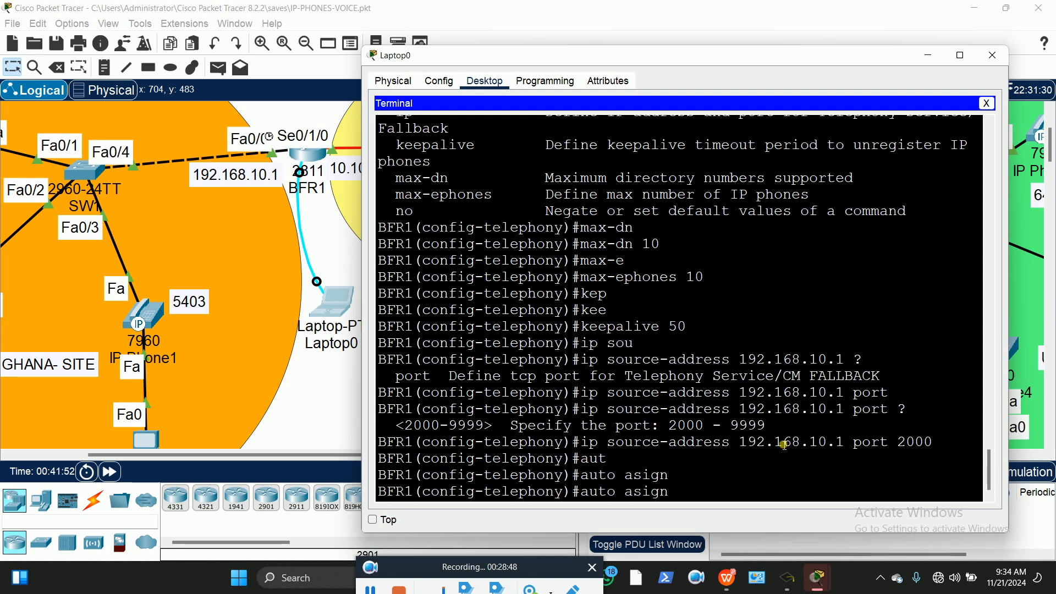
text(1to 10)
key(BackSpace)
key(BackSpace)
key(BackSpace)
key(BackSpace)
key(BackSpace)
text(to 10)
key(Return)
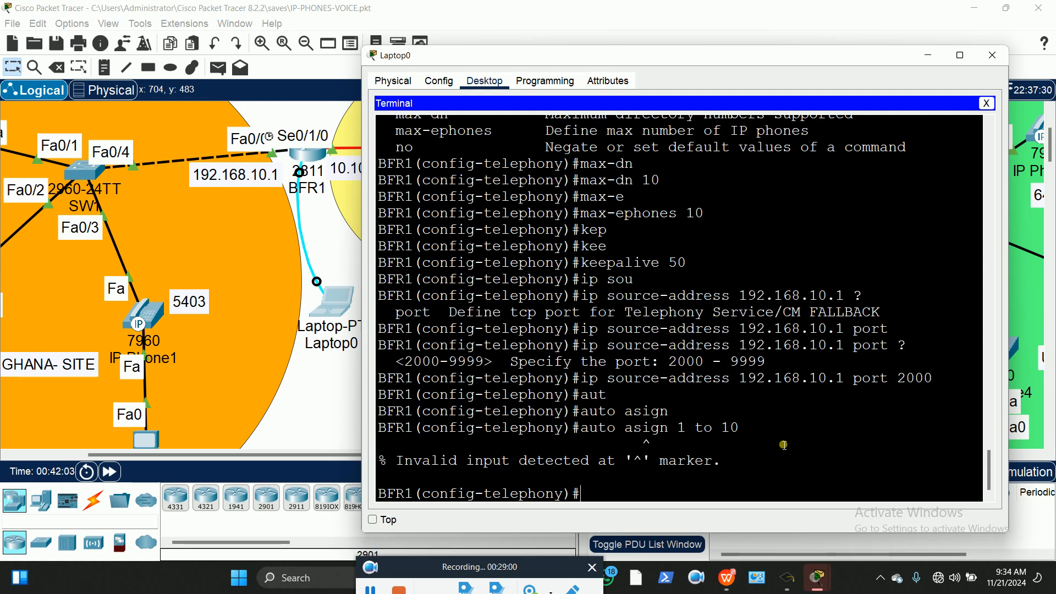
Fix the 'asign' typo to apply auto assign 1 to 10, then exit to global configuration
key(Up)
key(Left)
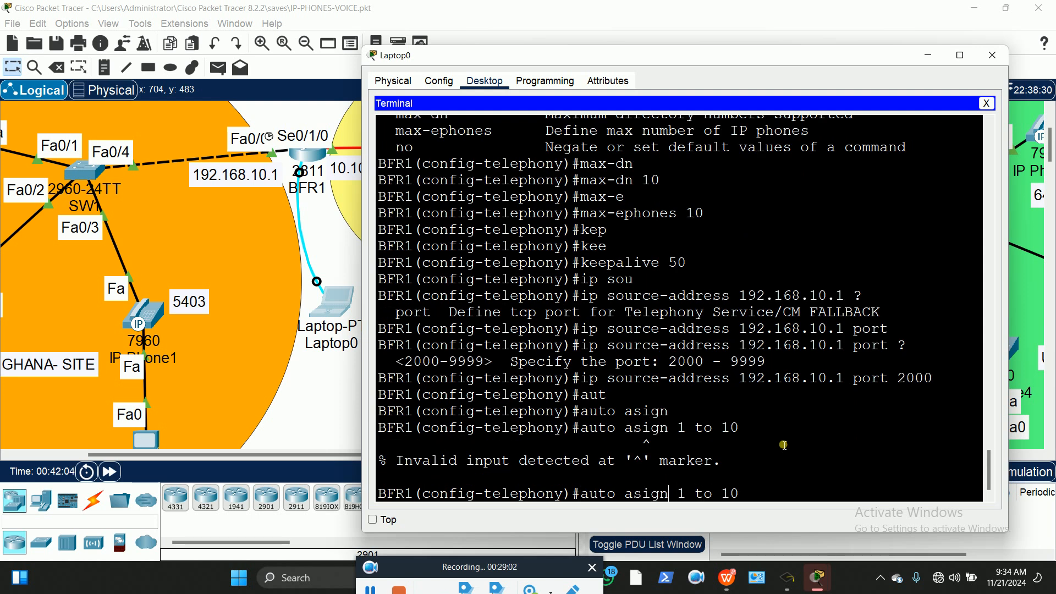
text(s)
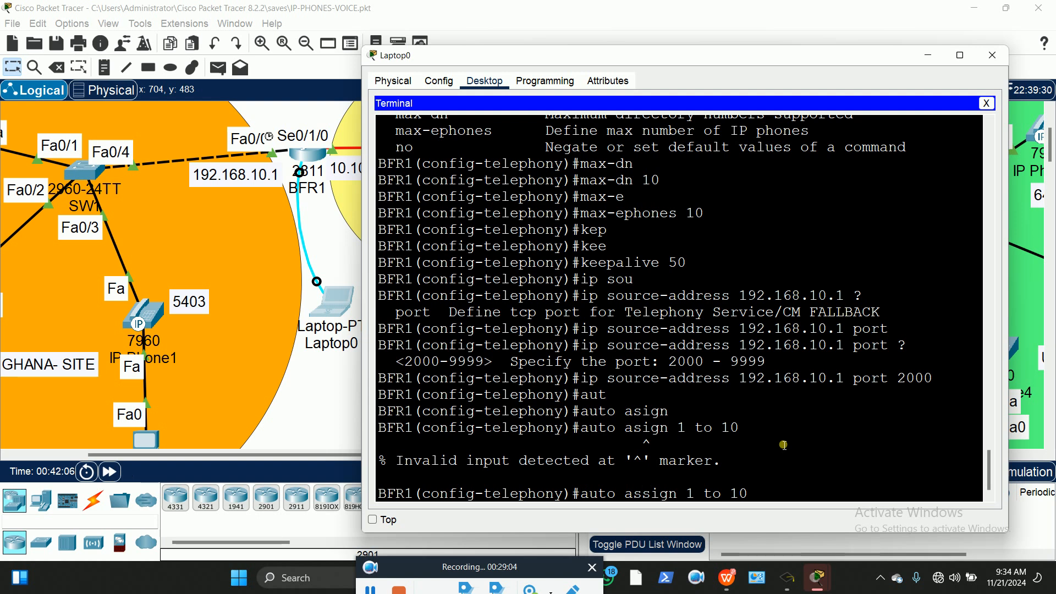
key(Return)
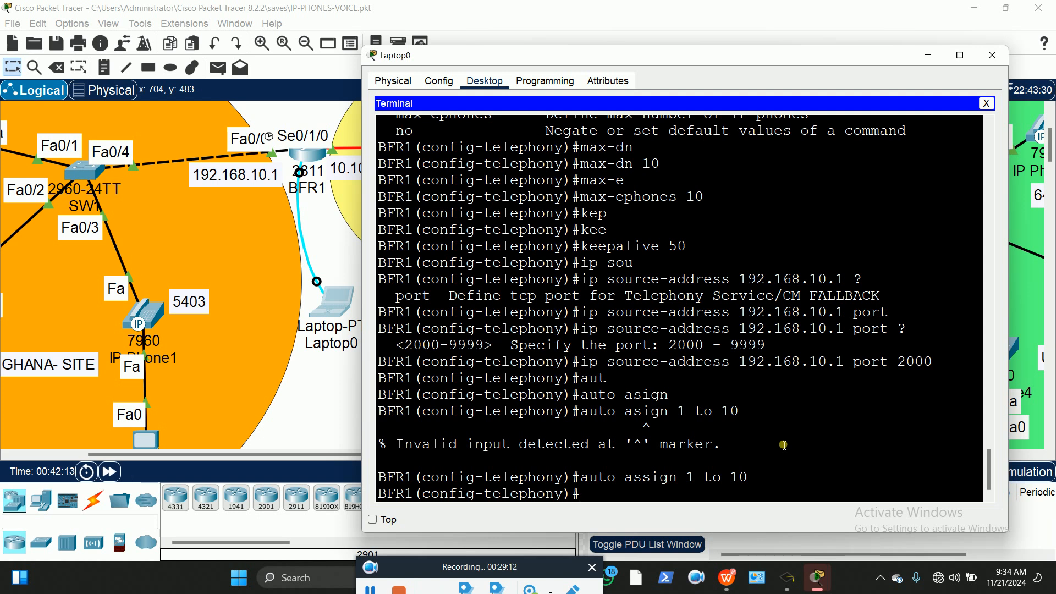
text(exit)
key(Return)
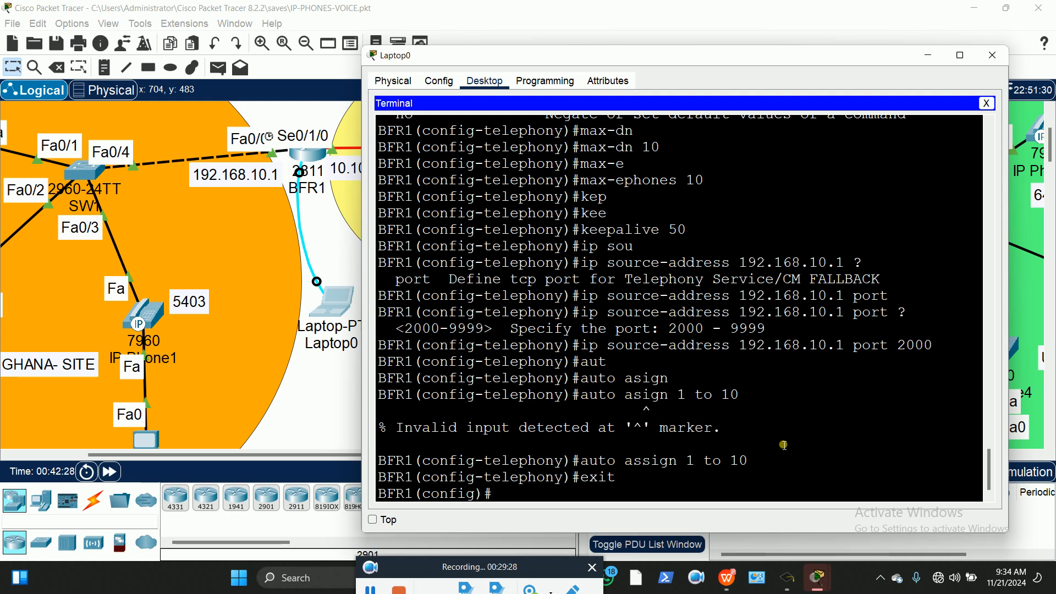
Create ephone-dn 1 with number 5401 and exit it
text(ephone)
key(Tab)
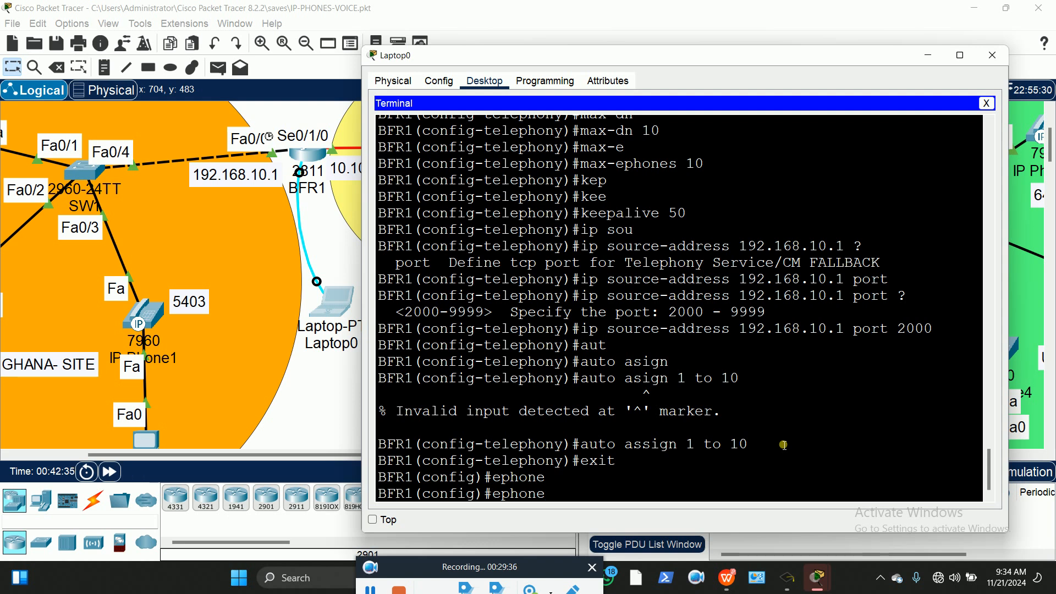
text(-d)
key(Tab)
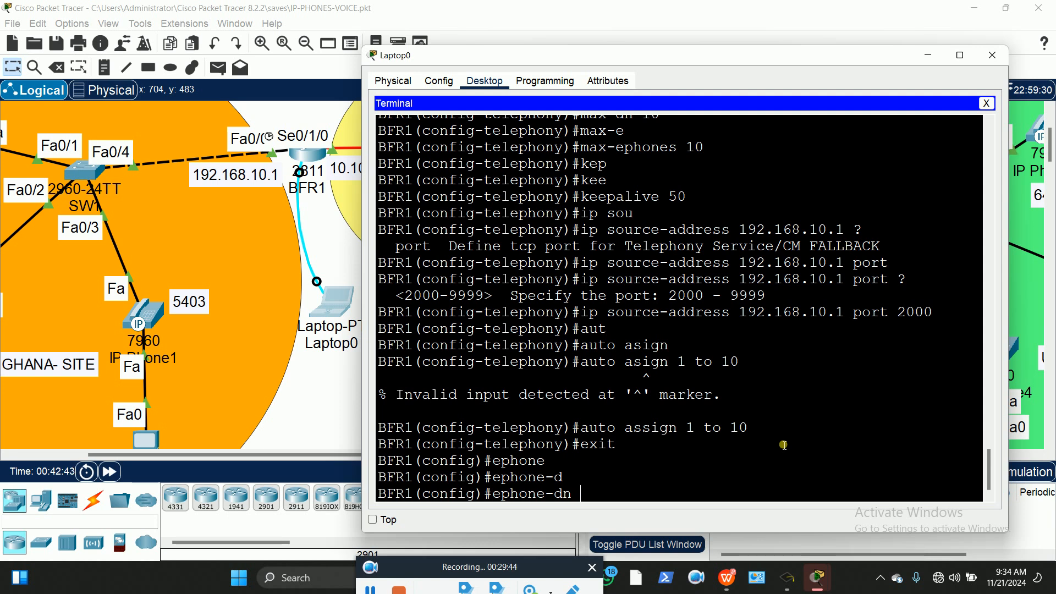
text(1)
key(Return)
key(Return)
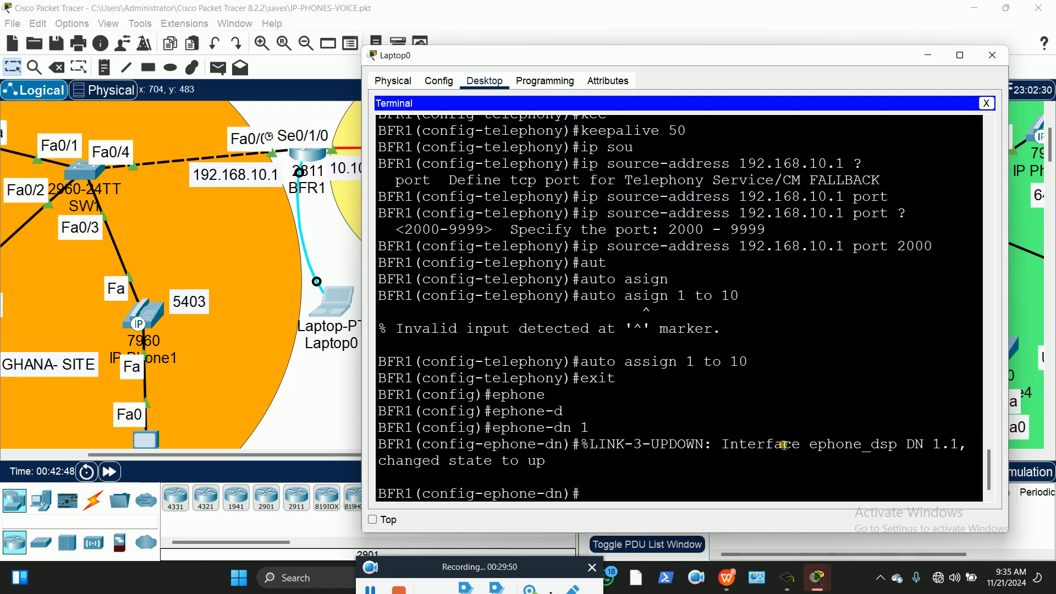
drag(218, 455, 142, 462)
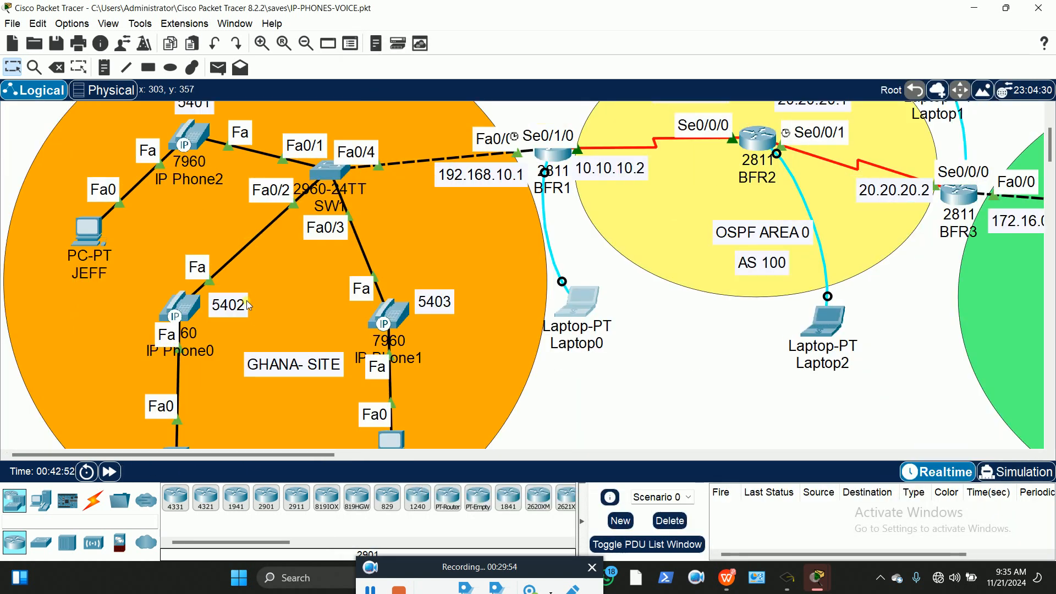
scroll(220, 209, up, 2)
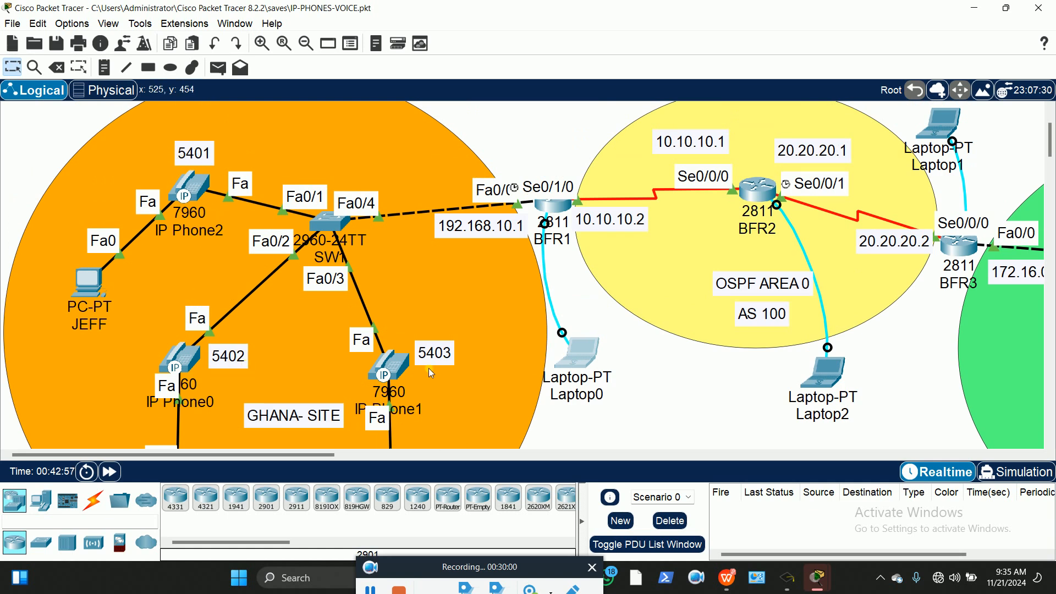
click(582, 348)
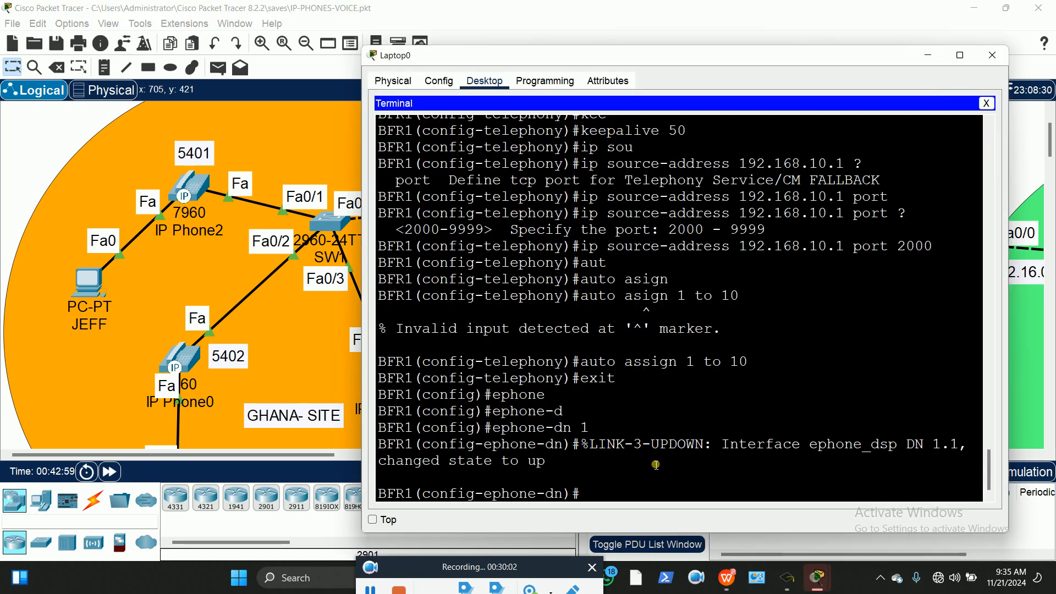
text(nu)
key(Tab)
text(5401)
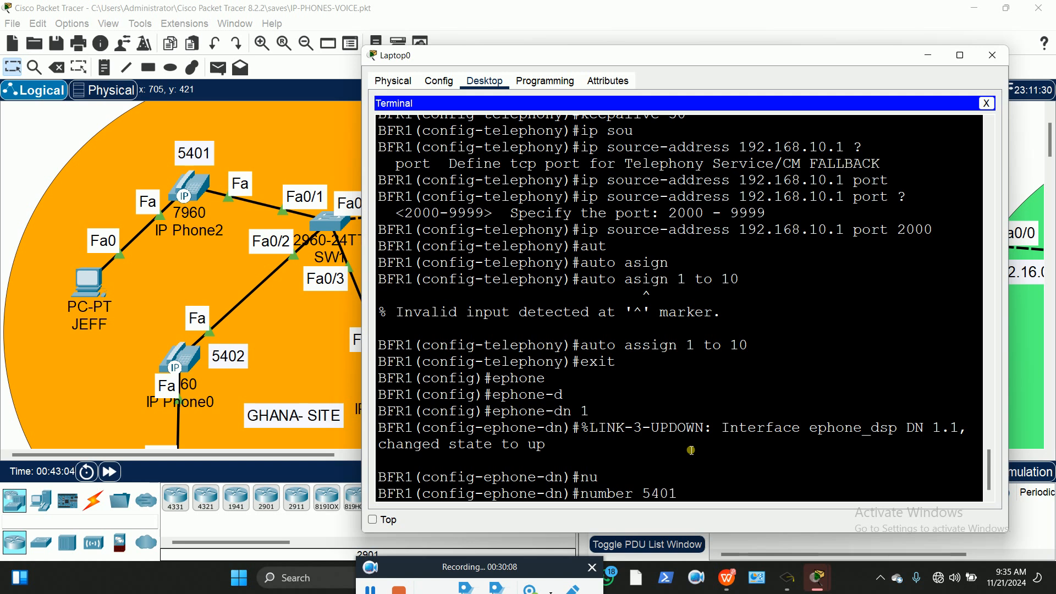
key(Return)
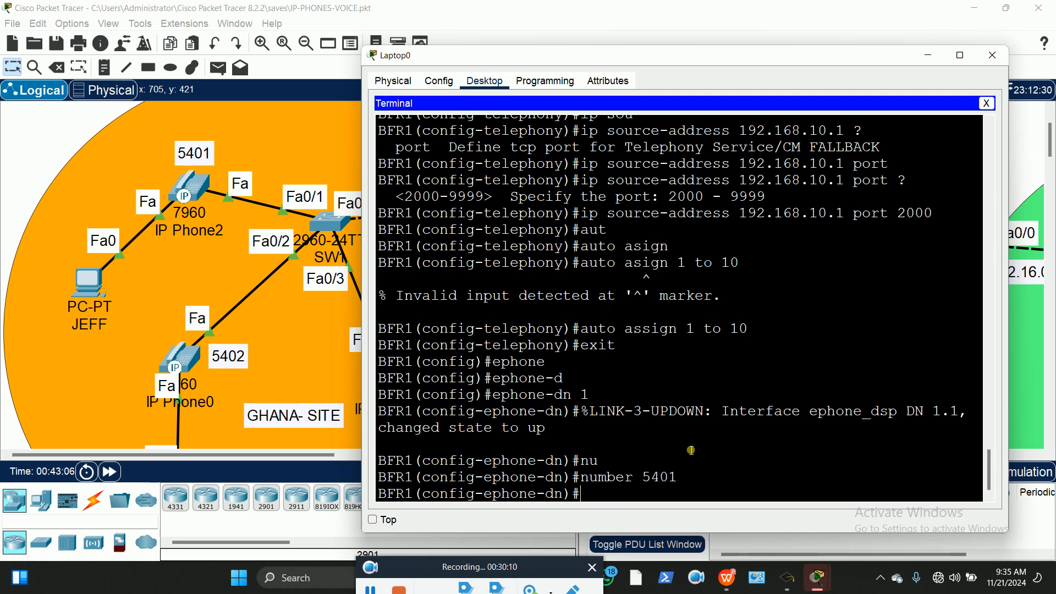
text(e)
text(it)
key(Return)
Create ephone-dn 2 with number 5402 and exit it
key(Up)
key(Up)
key(Up)
key(Up)
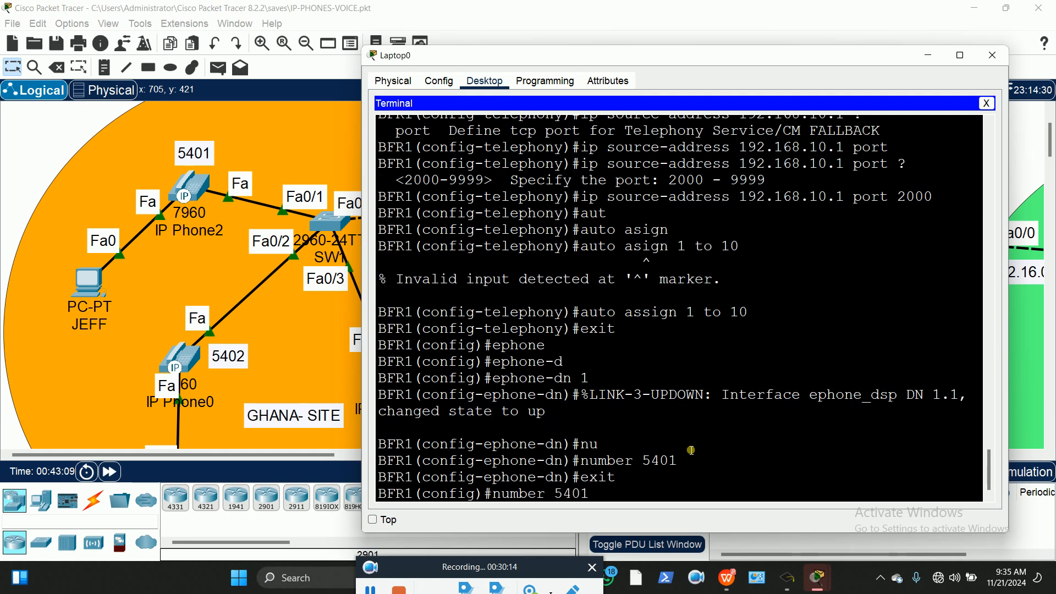
key(BackSpace)
text(2)
key(Return)
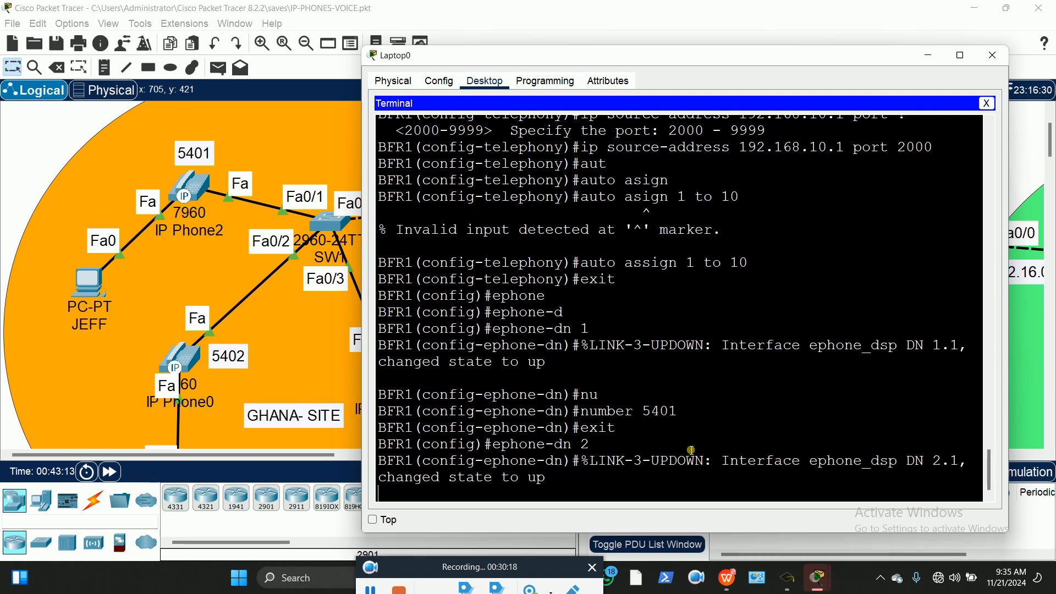
key(Return)
key(Up)
key(Up)
key(Up)
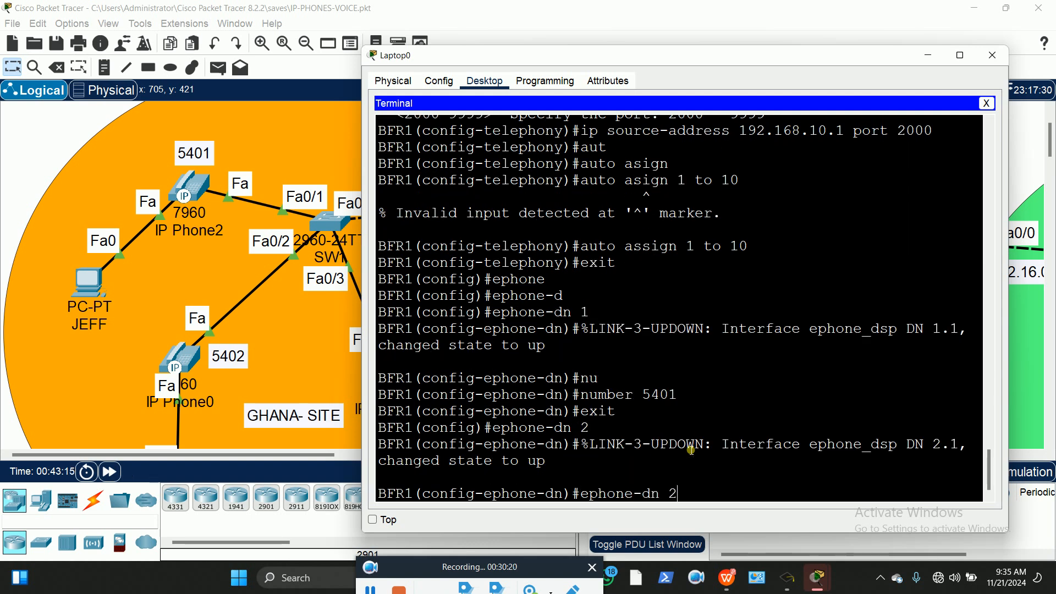
key(BackSpace)
text(2)
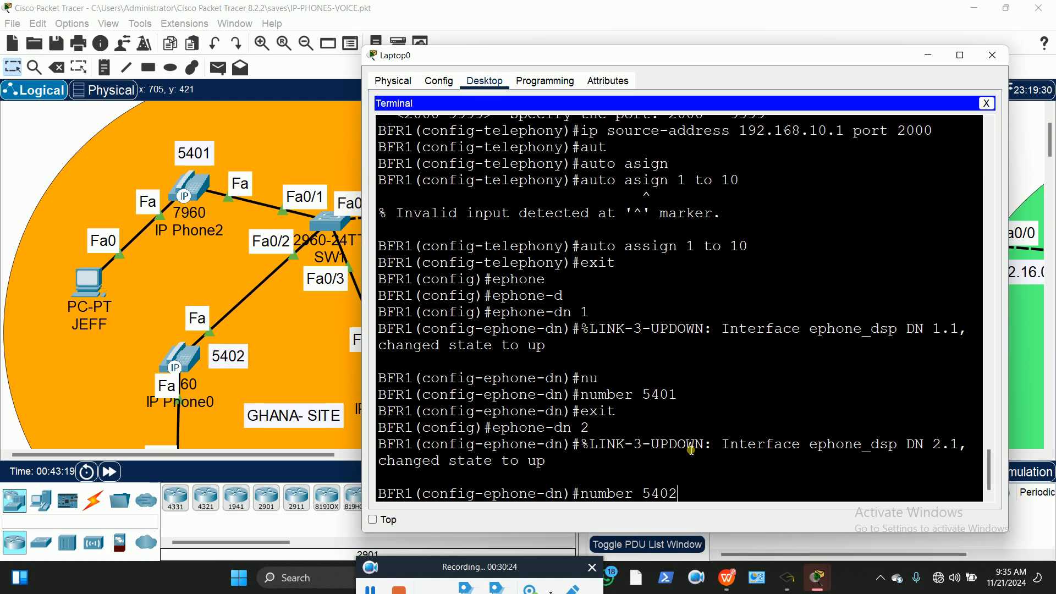
key(Return)
text(exit)
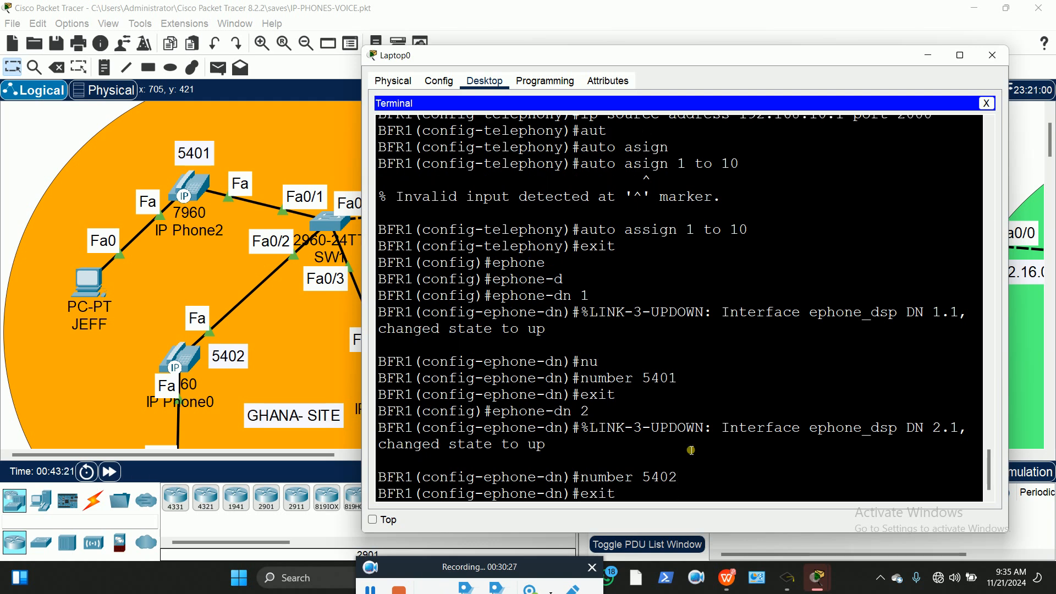
key(Return)
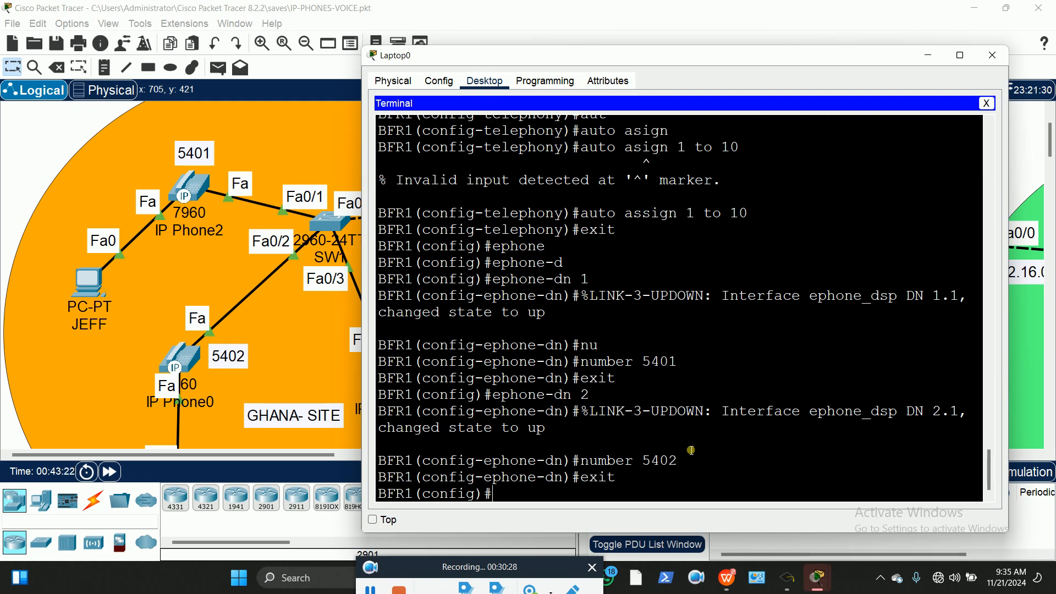
Create ephone-dn 3 with number 5403 and exit it
key(Up)
key(Up)
key(Up)
key(BackSpace)
text(3)
key(Return)
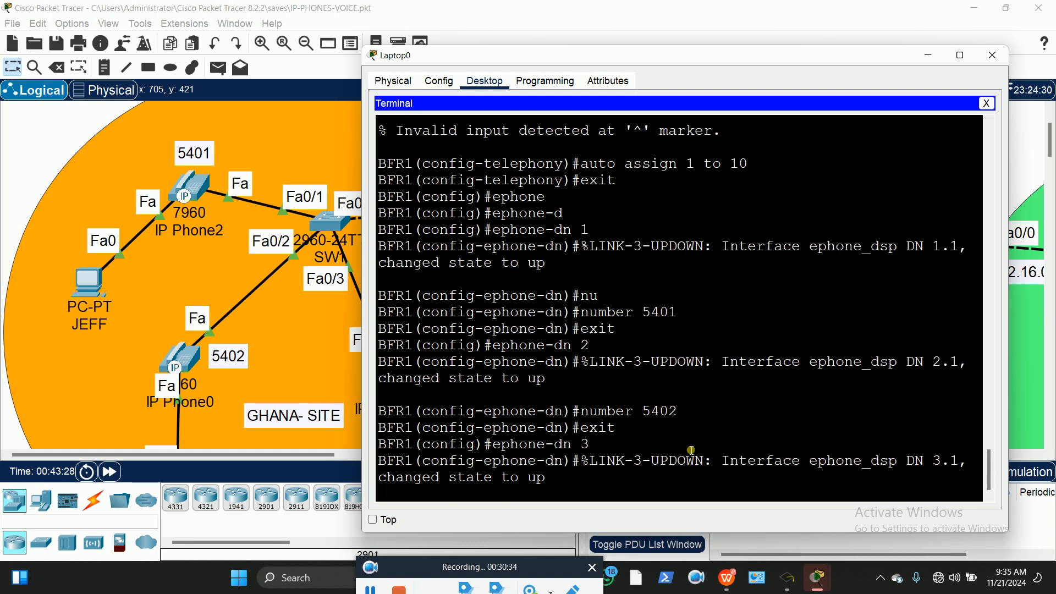
key(Return)
text(number 5403)
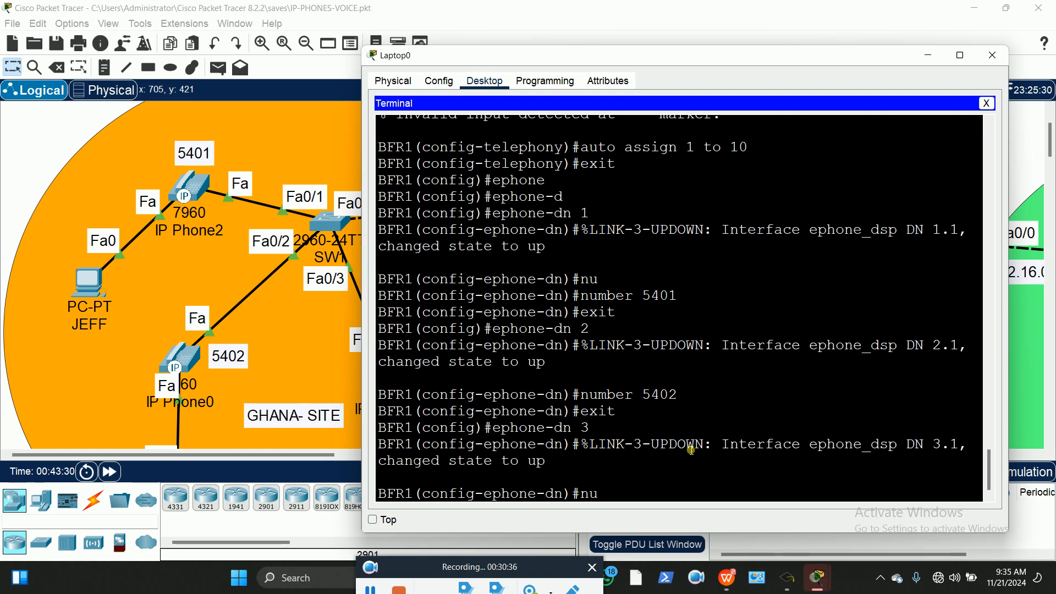
key(Tab)
text(540)
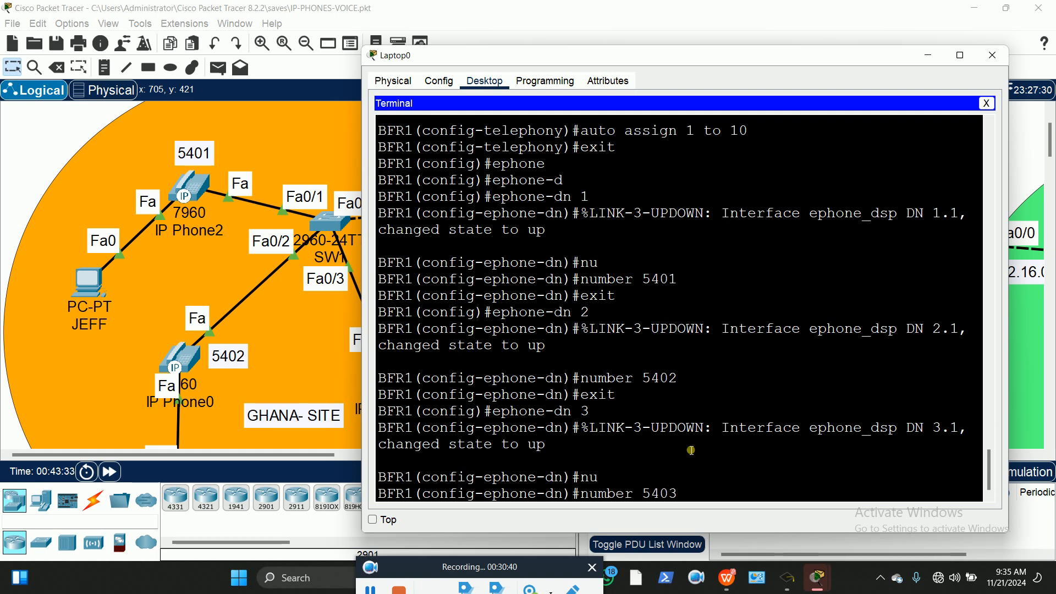
key(Return)
text(exit)
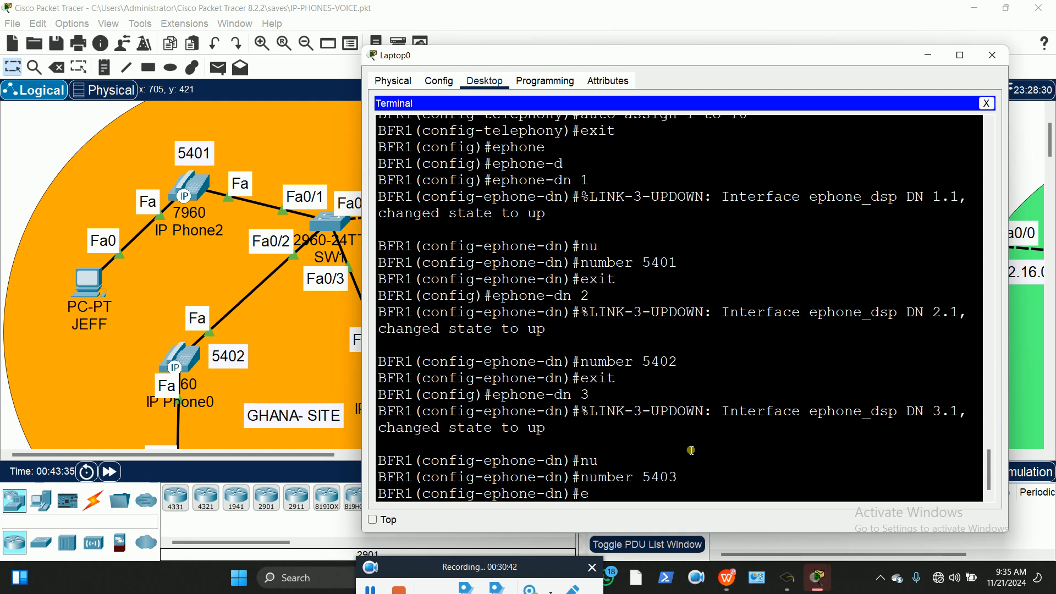
key(Return)
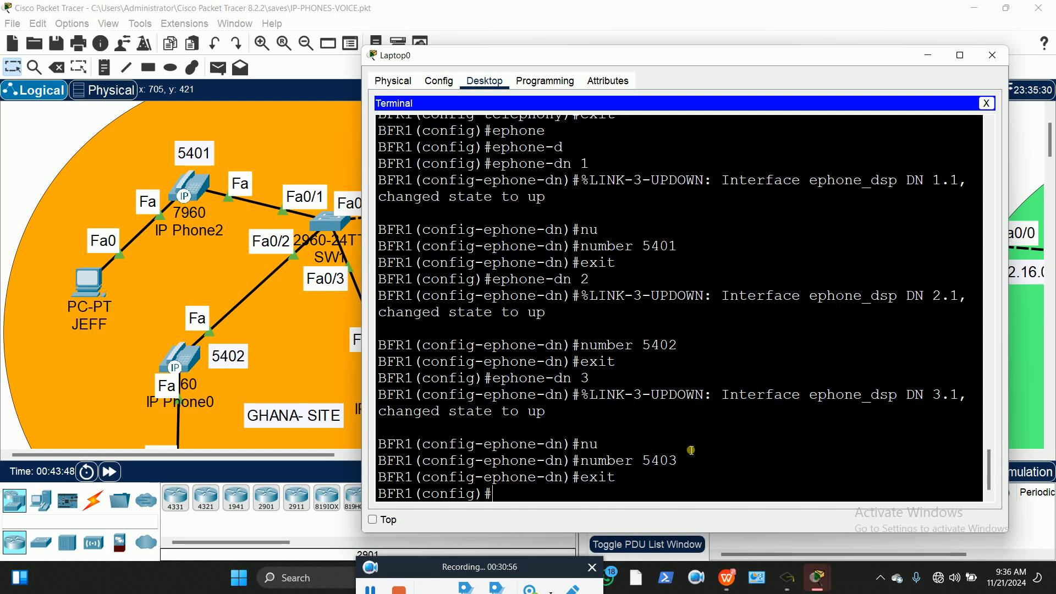
Create ephone-dn 4 with number 5404 and exit it
key(Up)
key(Up)
key(Up)
key(BackSpace)
key(Return)
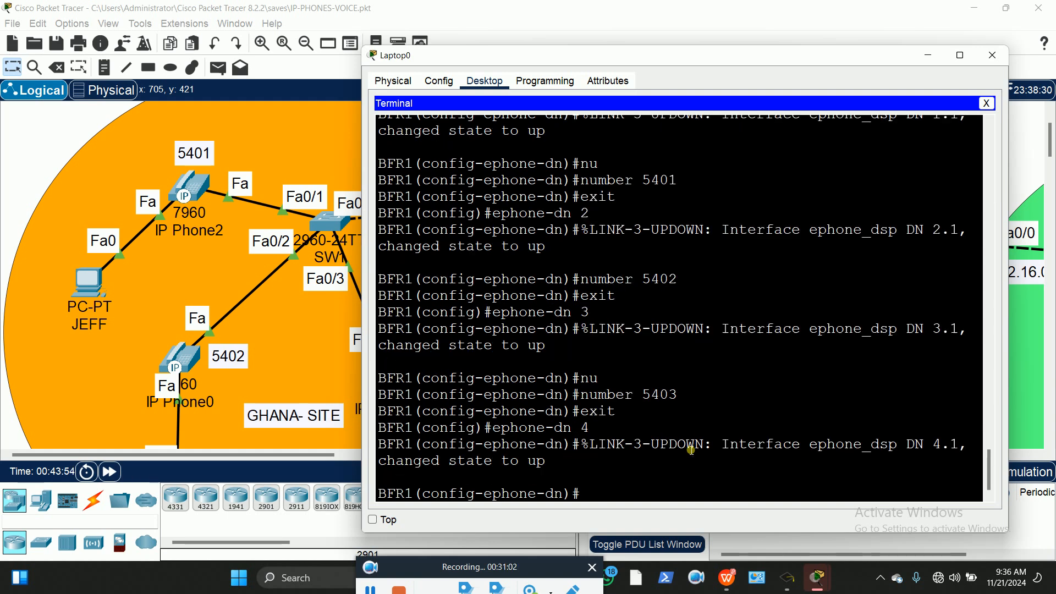
key(Up)
key(Up)
key(Up)
key(Up)
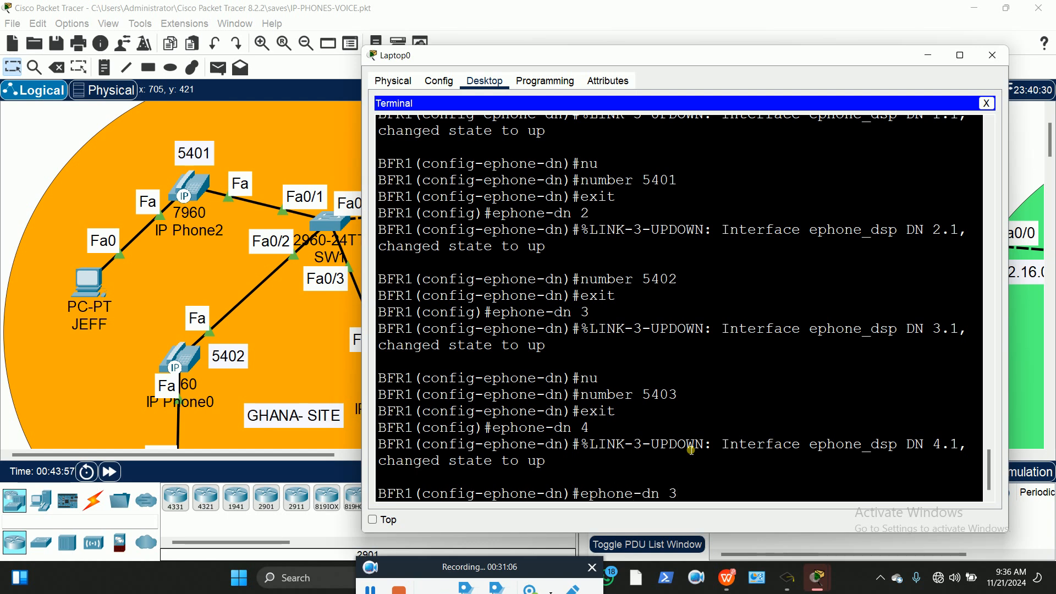
key(Down)
key(Down)
key(Up)
key(Up)
key(Down)
key(BackSpace)
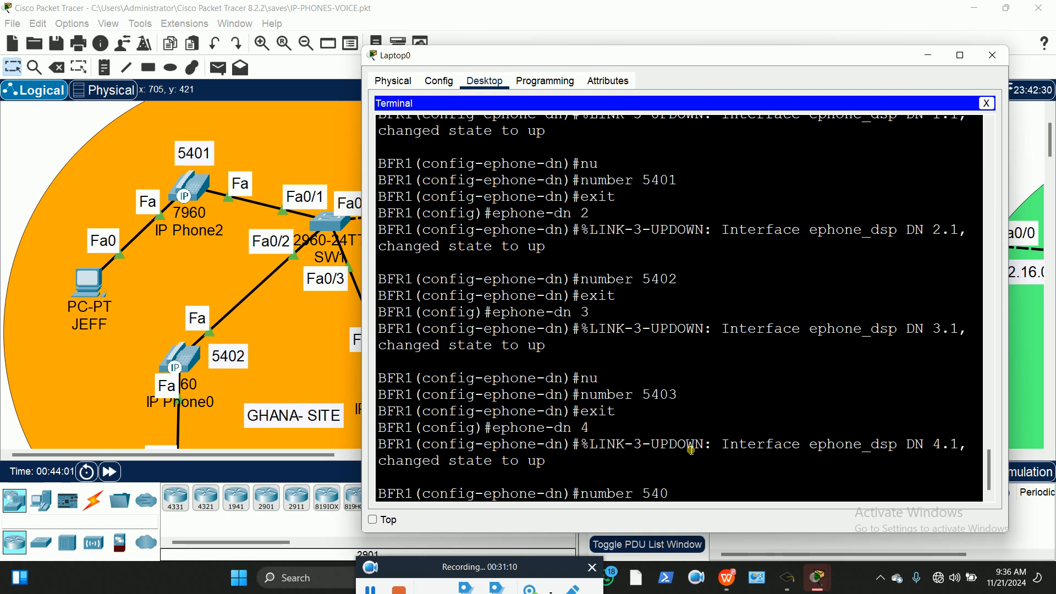
text(4)
key(Return)
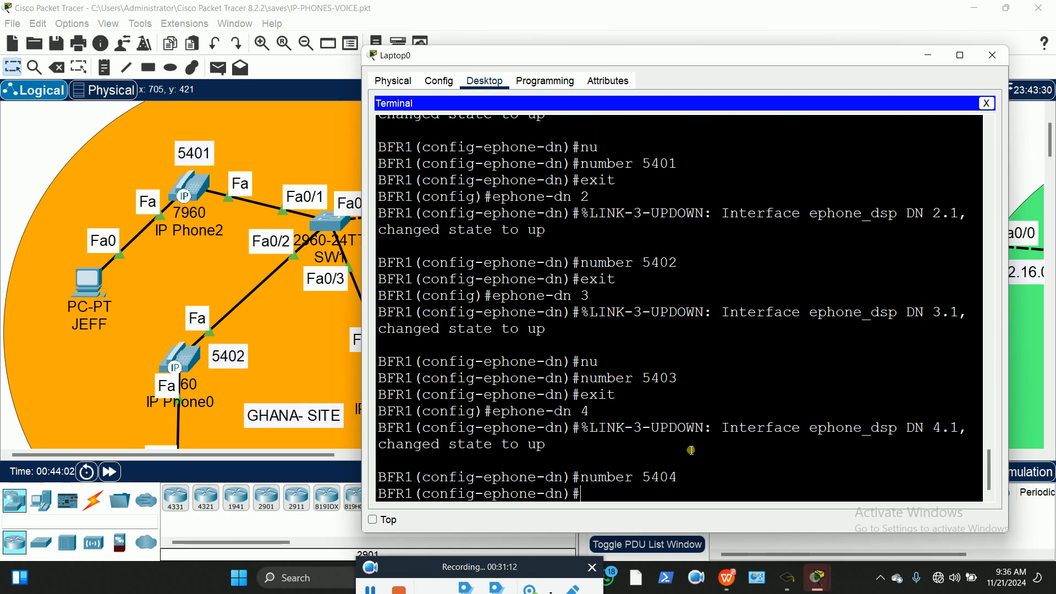
text(exit)
key(Return)
Create ephone-dn 5 with number 5405, then exit configuration mode entirely
key(Up)
key(Up)
key(Up)
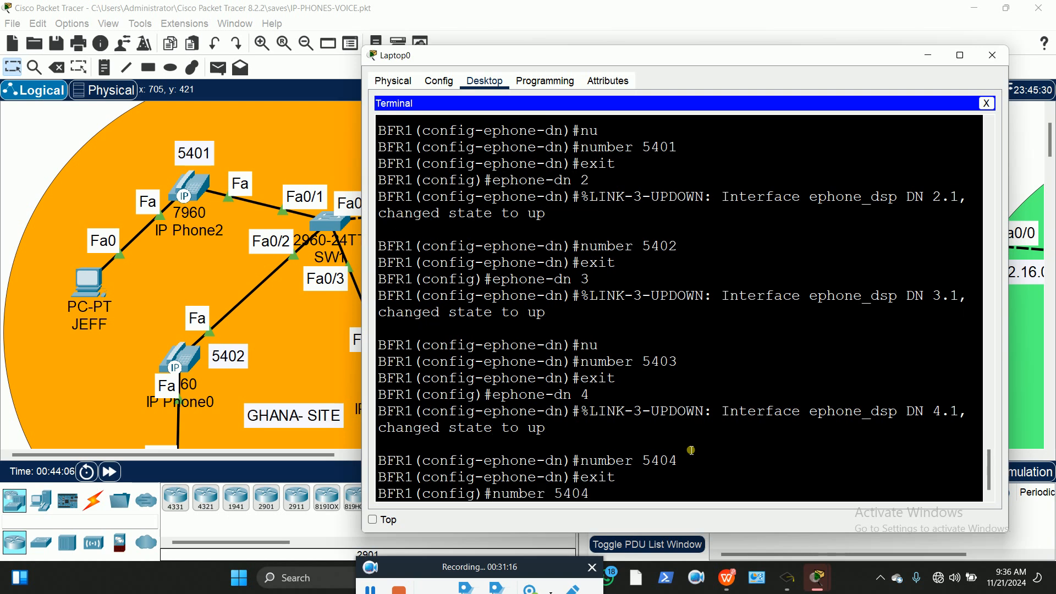
key(BackSpace)
text(5)
key(Return)
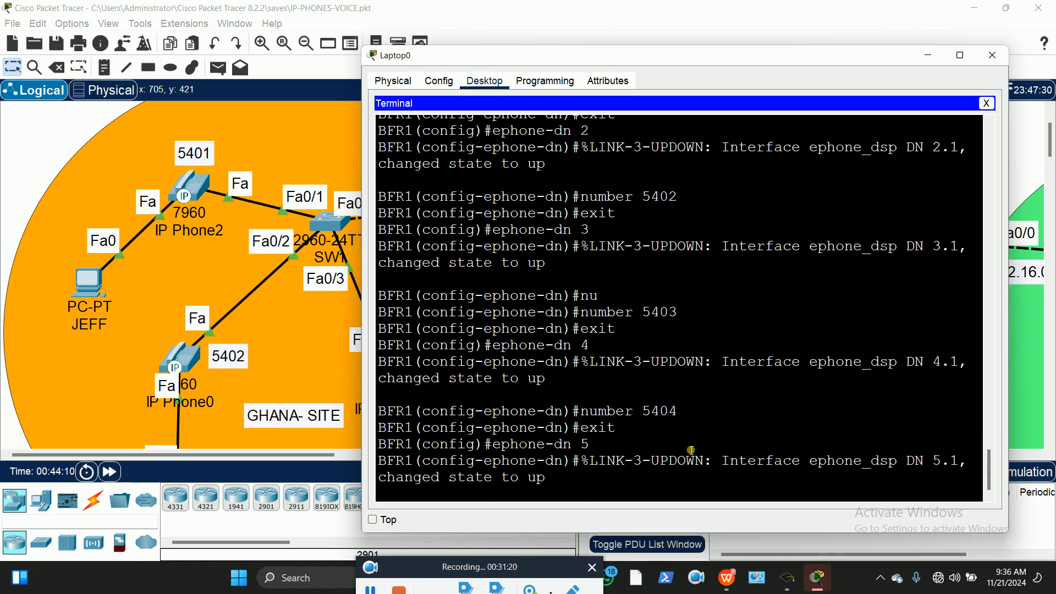
text(nu)
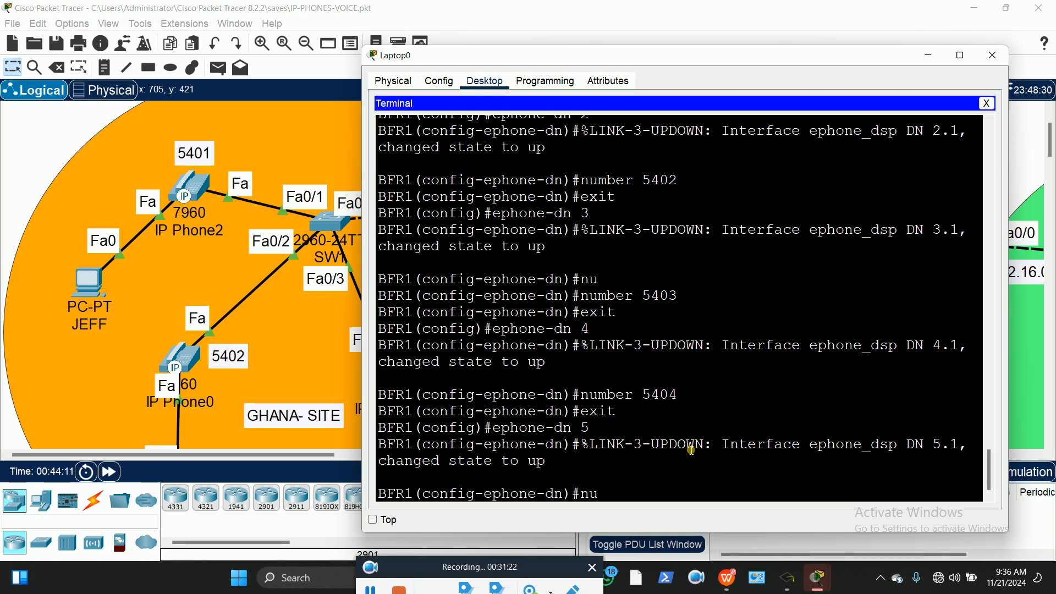
key(Tab)
text(5)
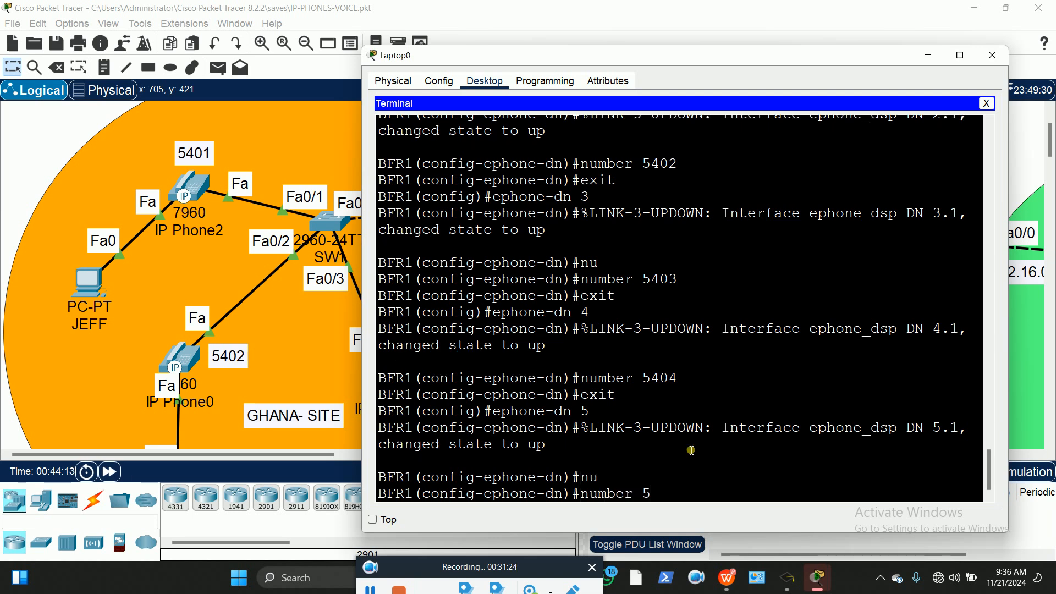
text(405)
key(Return)
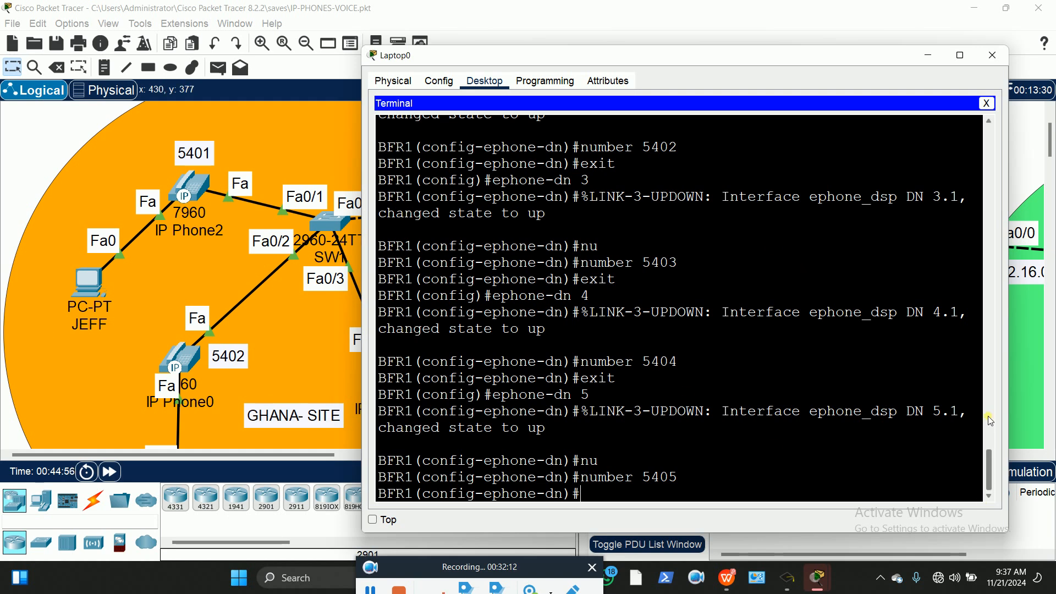
text(exit)
key(Return)
key(Return)
text(exit)
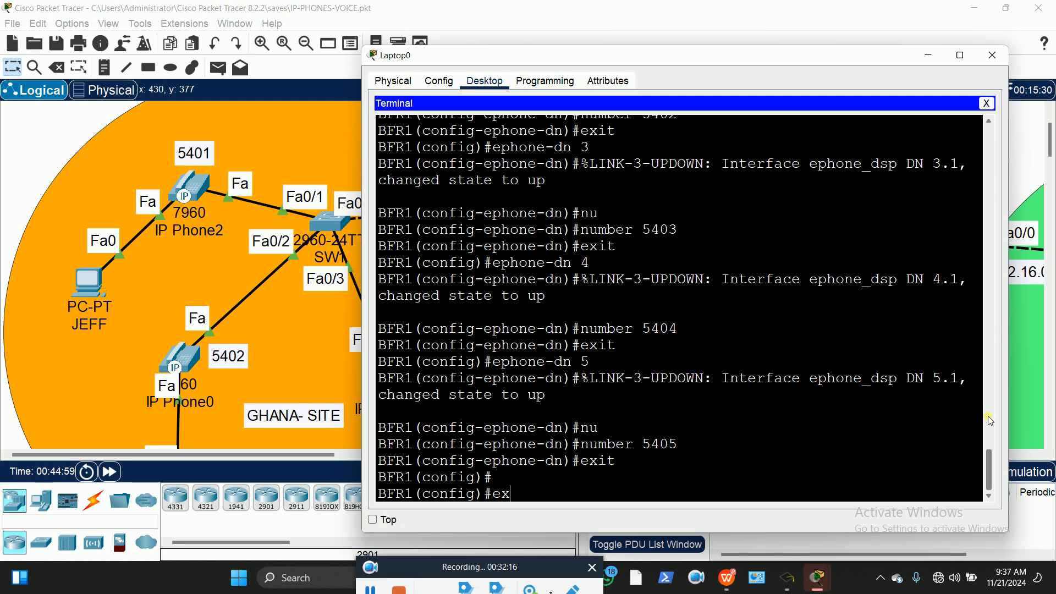
key(Return)
key(Return)
Copy the terminal text from the 'ip dhcp pool GHVOICE' line to the end
scroll(567, 264, up, 10)
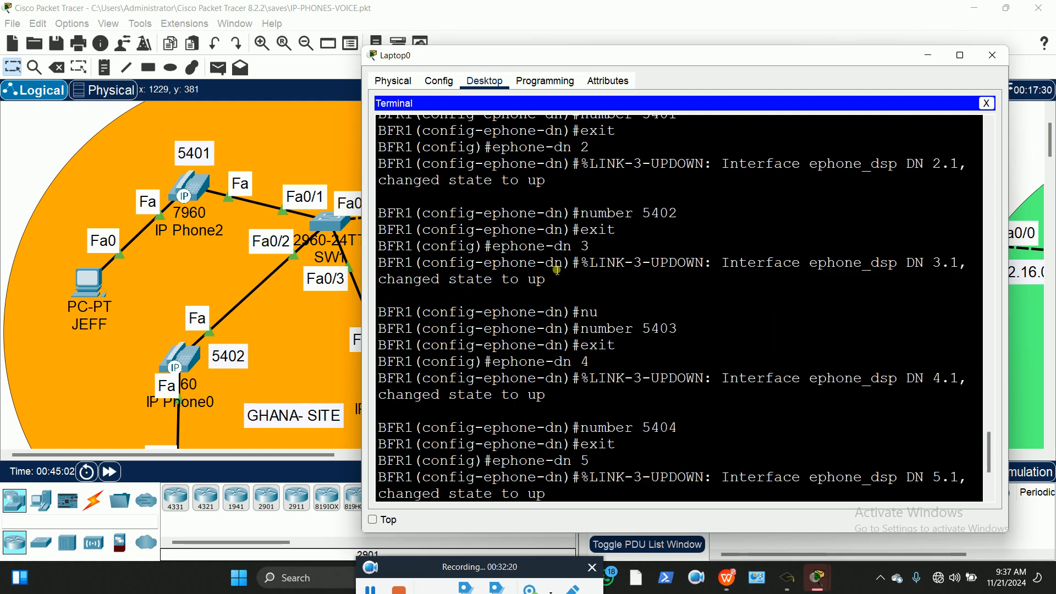
scroll(564, 270, up, 5)
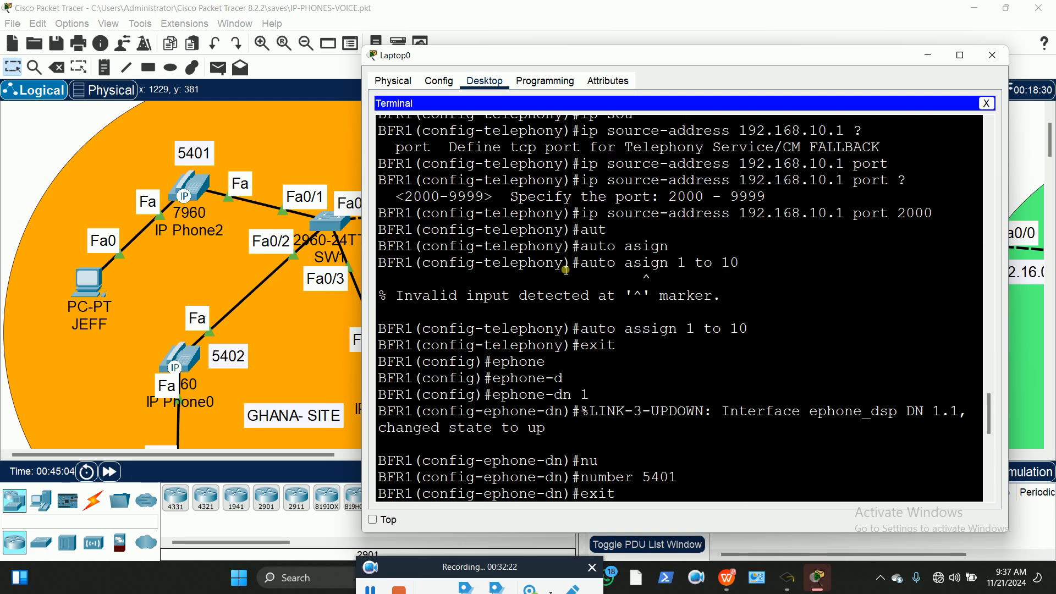
scroll(567, 264, up, 12)
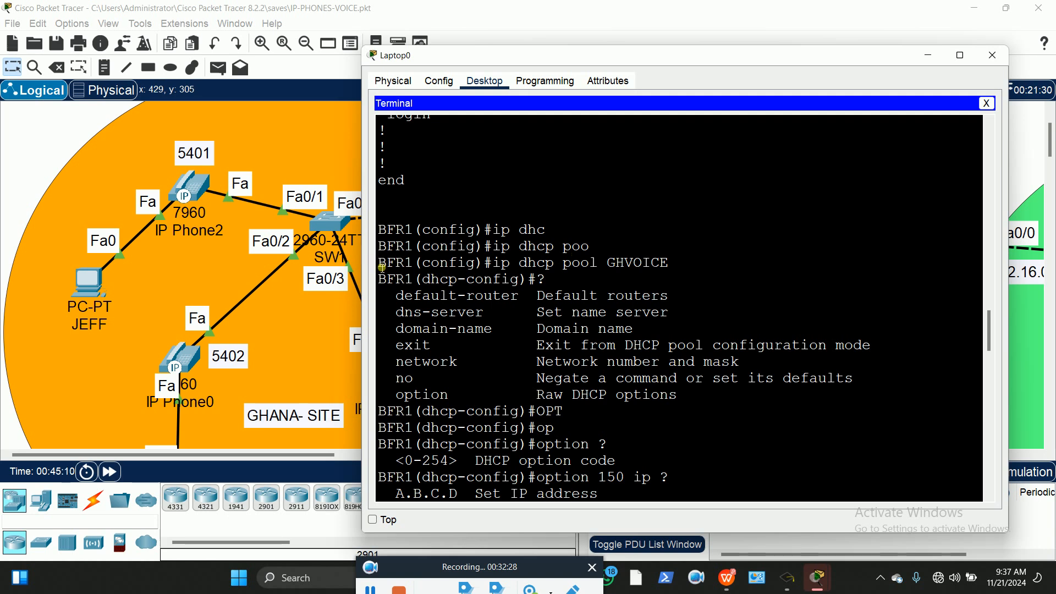
drag(382, 258, 420, 491)
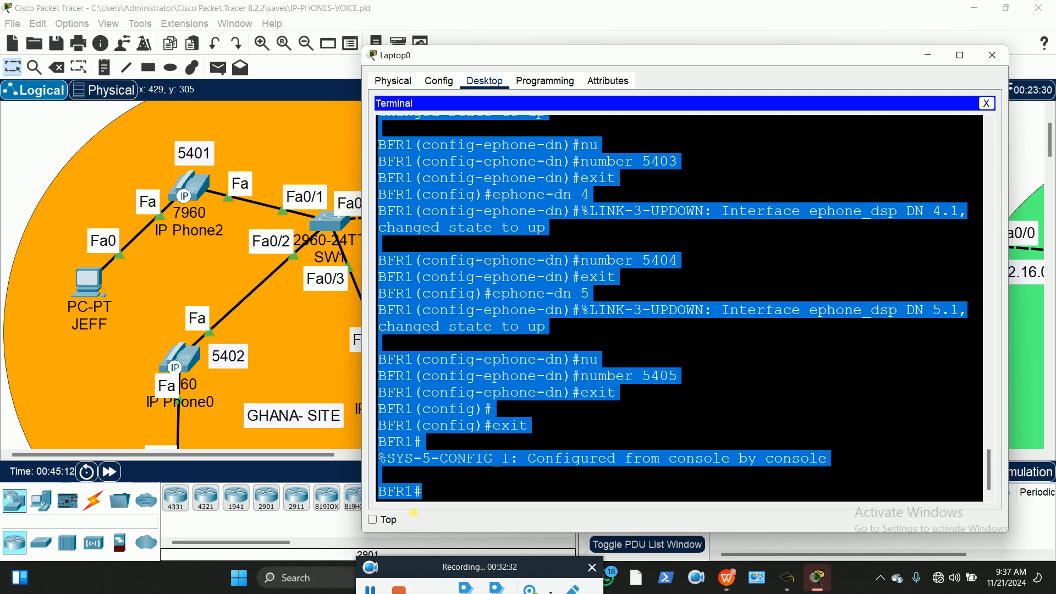
right_click(468, 376)
click(497, 381)
scroll(44, 147, down, 10)
scroll(44, 146, down, 5)
Paste the copied GHVOICE DHCP pool output into a new canvas note and move it lower
click(198, 198)
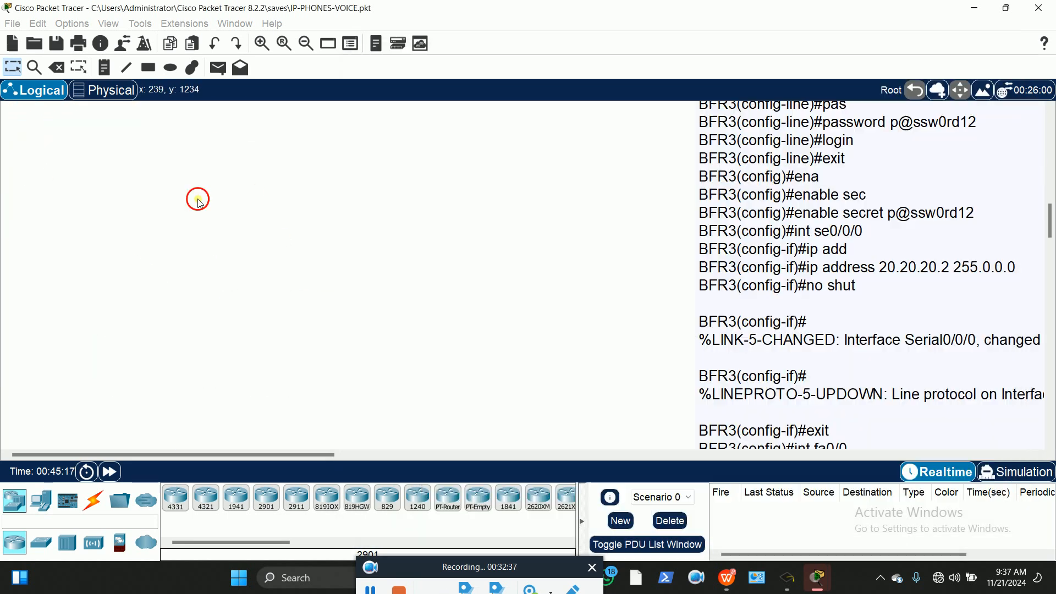
click(103, 67)
click(60, 163)
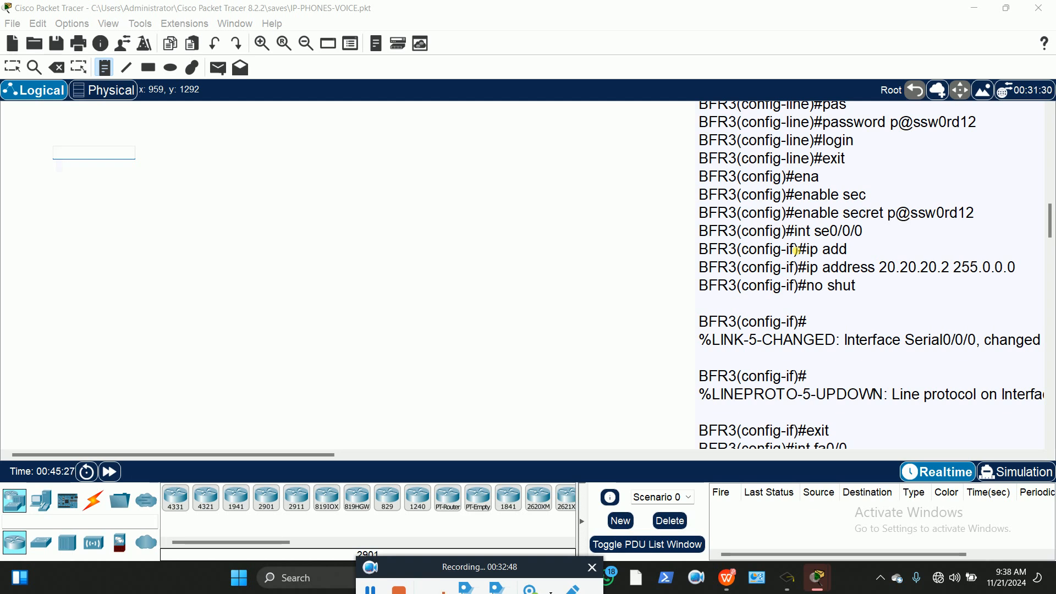
key(ctrl+v)
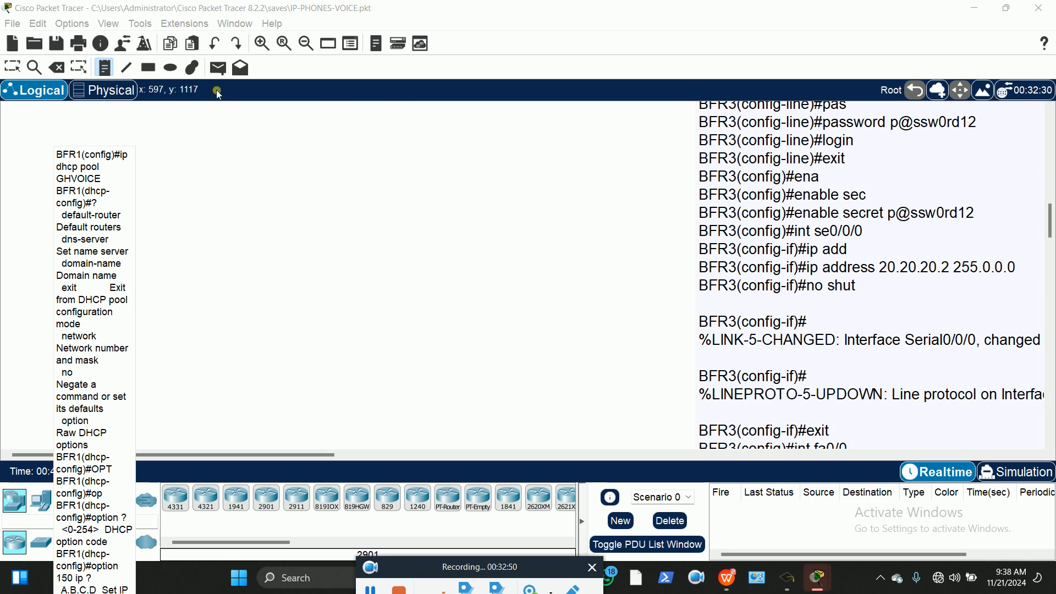
click(22, 75)
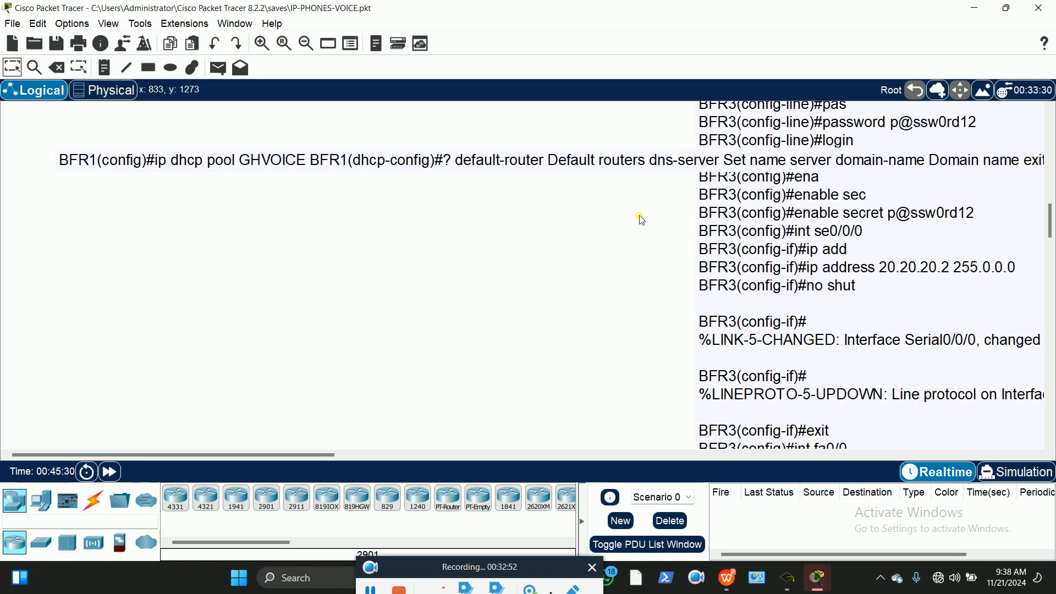
drag(568, 165, 522, 220)
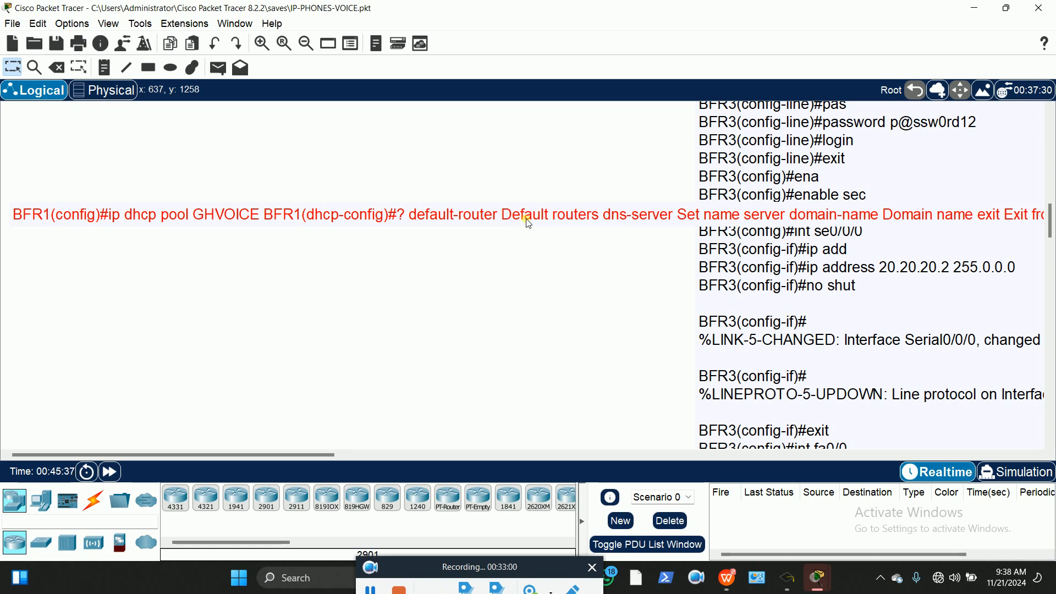
click(484, 146)
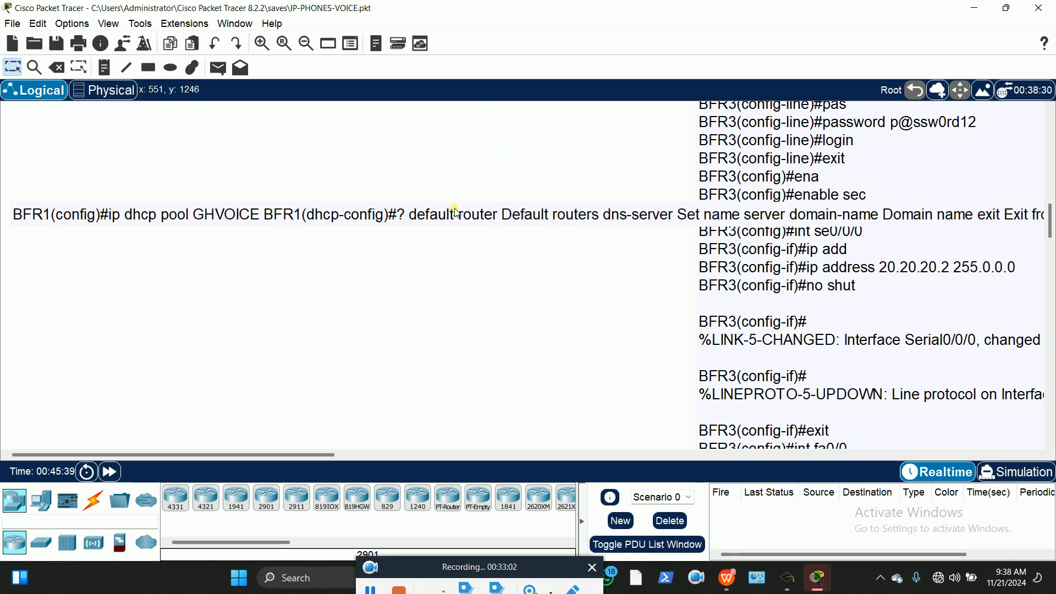
scroll(380, 198, up, 6)
scroll(410, 177, up, 6)
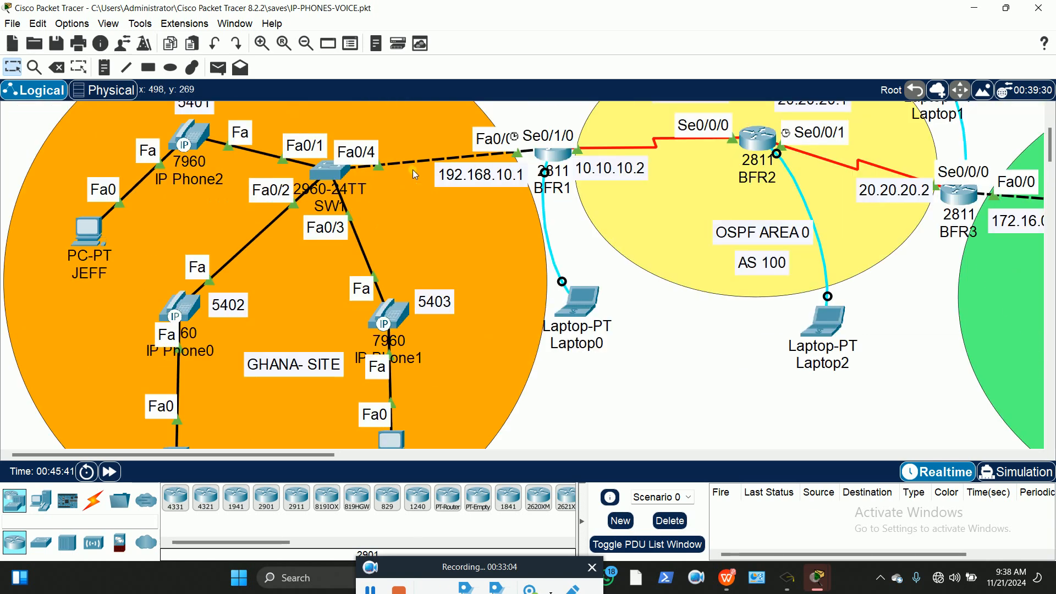
scroll(687, 330, up, 1)
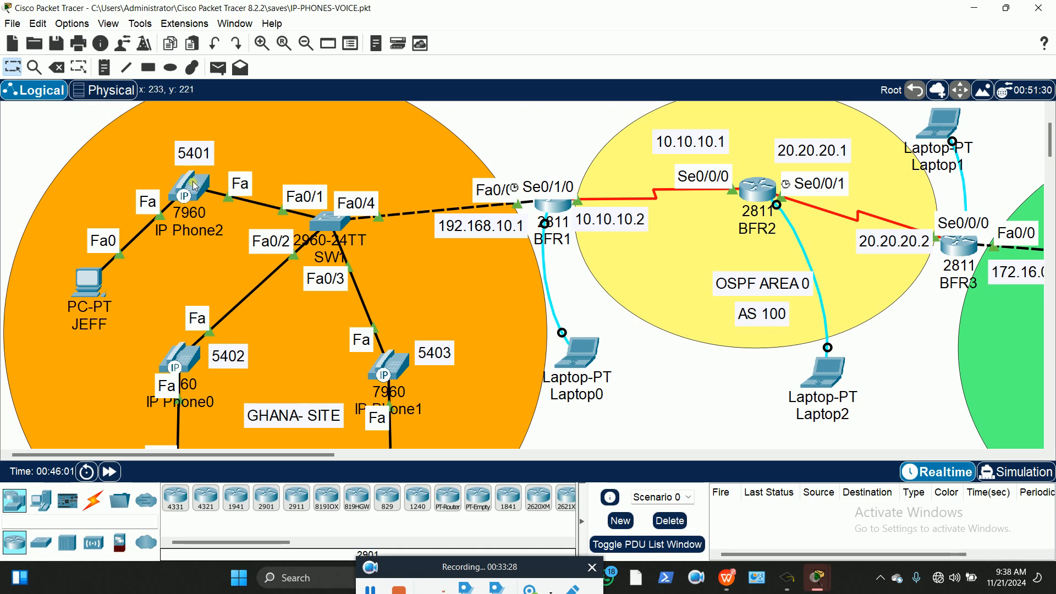
mouse_move(193, 186)
scroll(557, 137, up, 1)
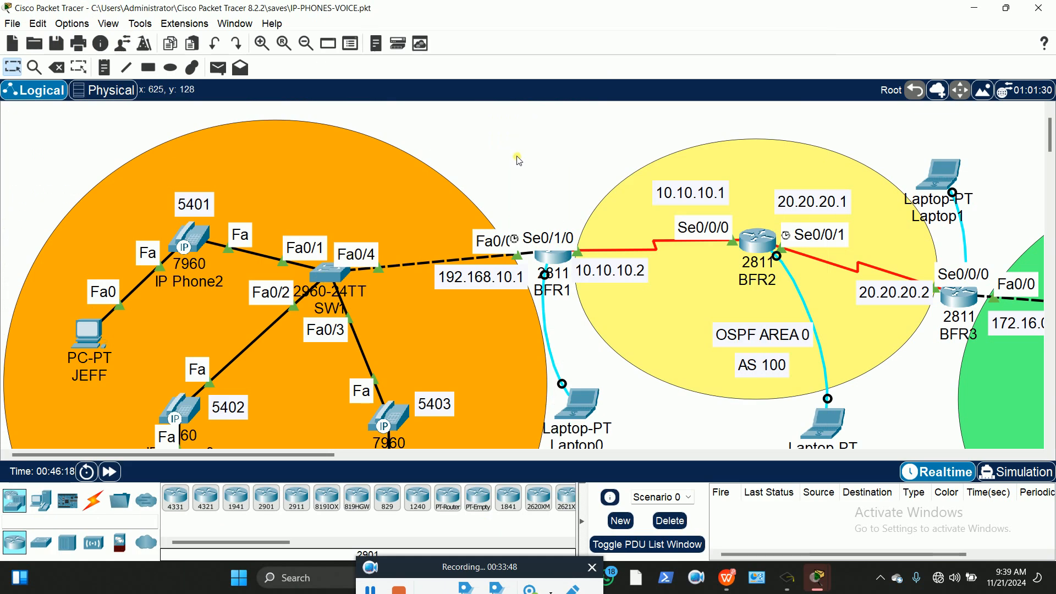
Place a new laptop, Laptop3, inside the GHANA site area
click(41, 499)
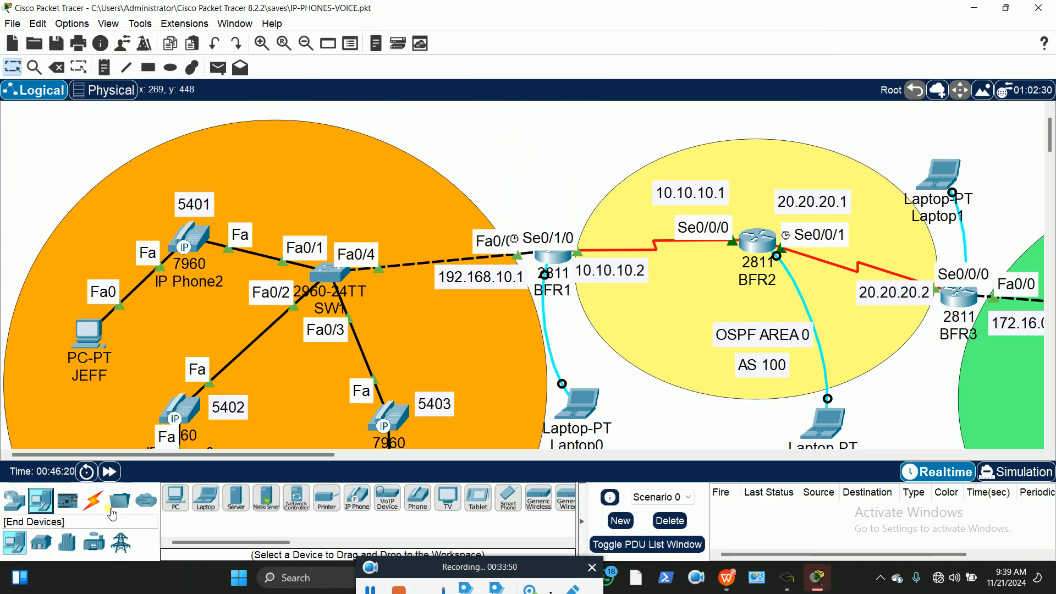
click(205, 498)
click(374, 164)
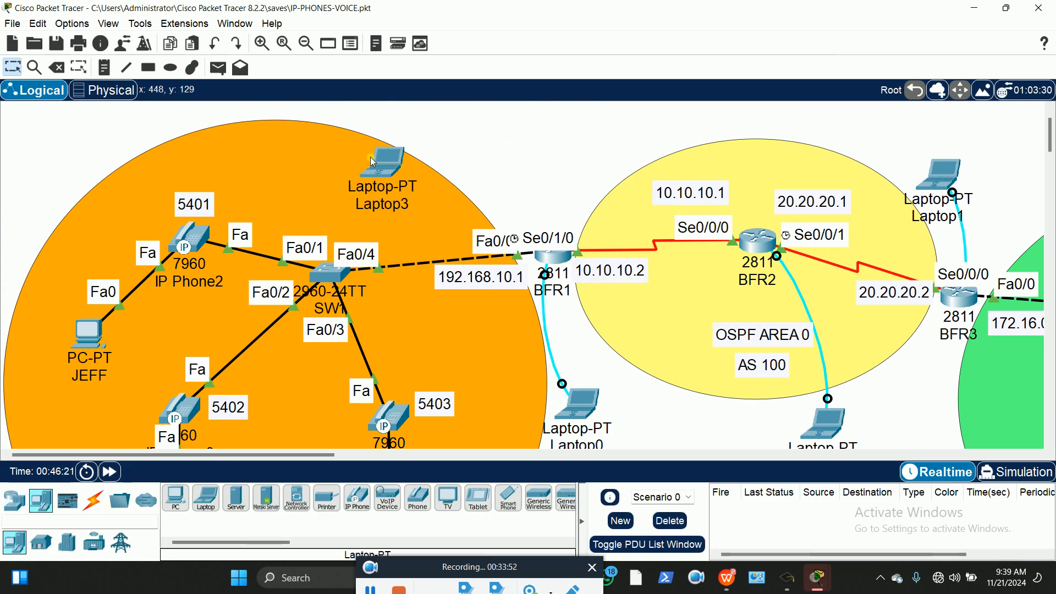
Connect SW1's Console port to Laptop3's RS 232 port with a console cable
click(93, 500)
click(206, 497)
click(335, 270)
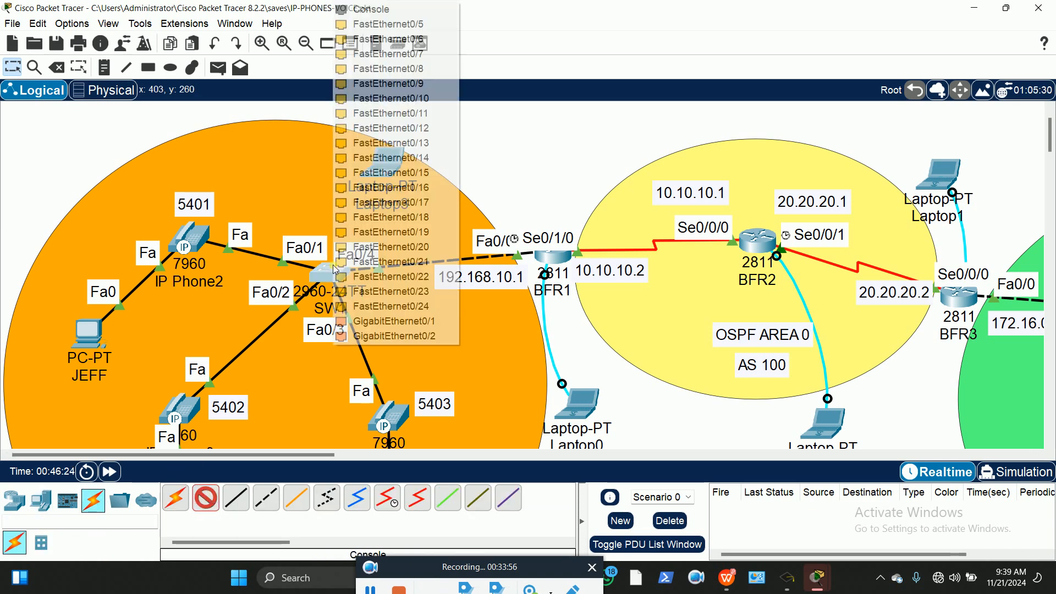
click(389, 14)
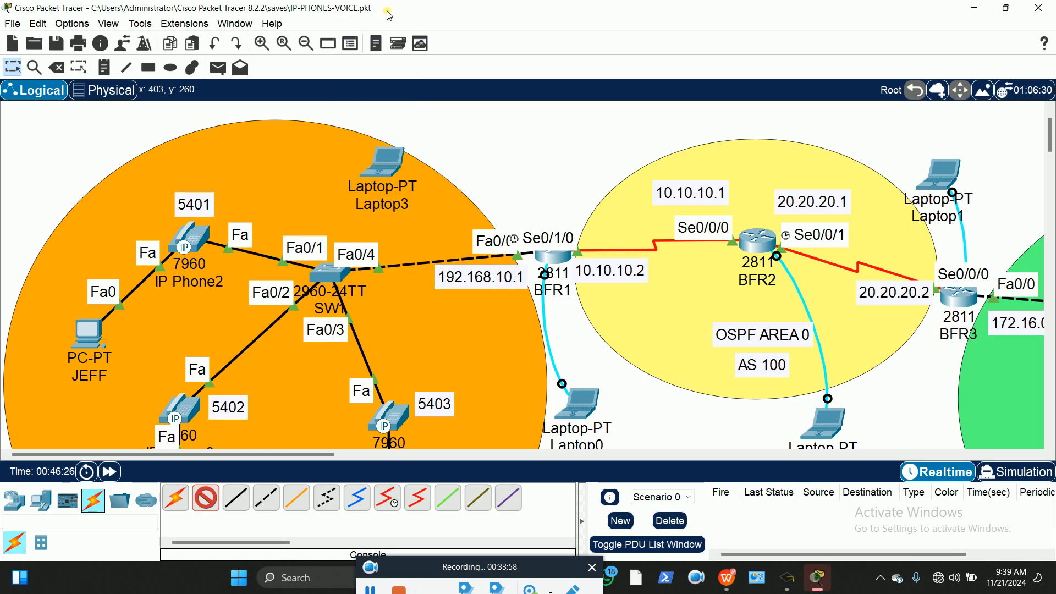
click(385, 163)
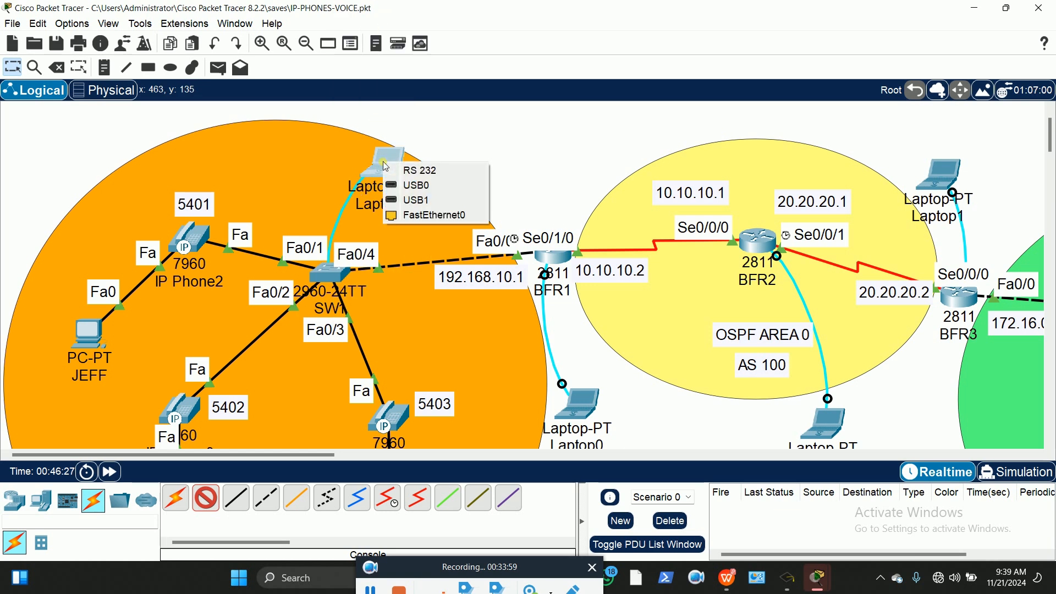
click(419, 172)
drag(321, 456, 354, 454)
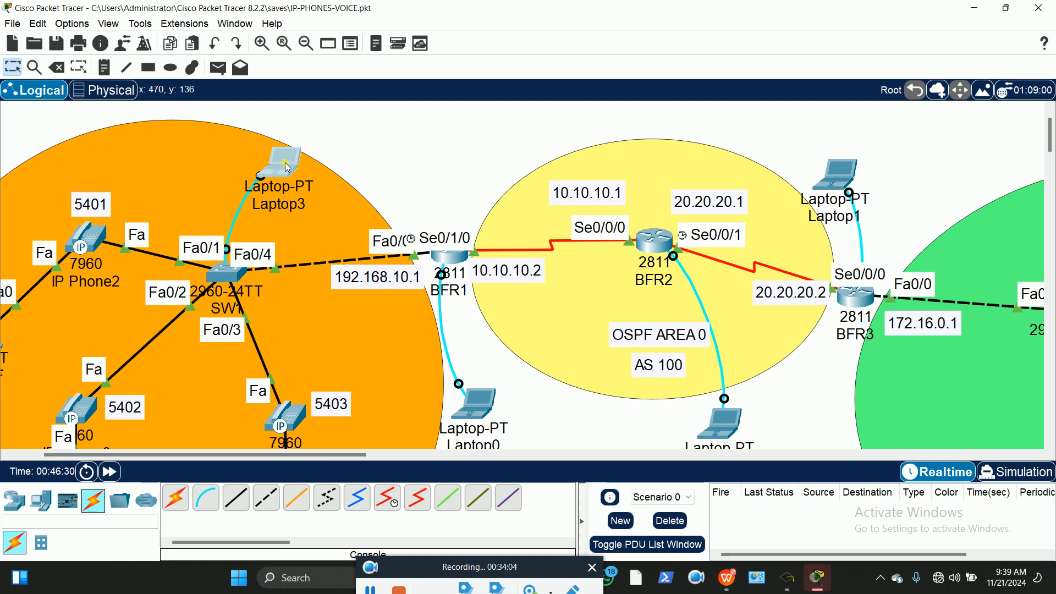
Connect to the switch console from Laptop3's Terminal using the default settings
click(287, 167)
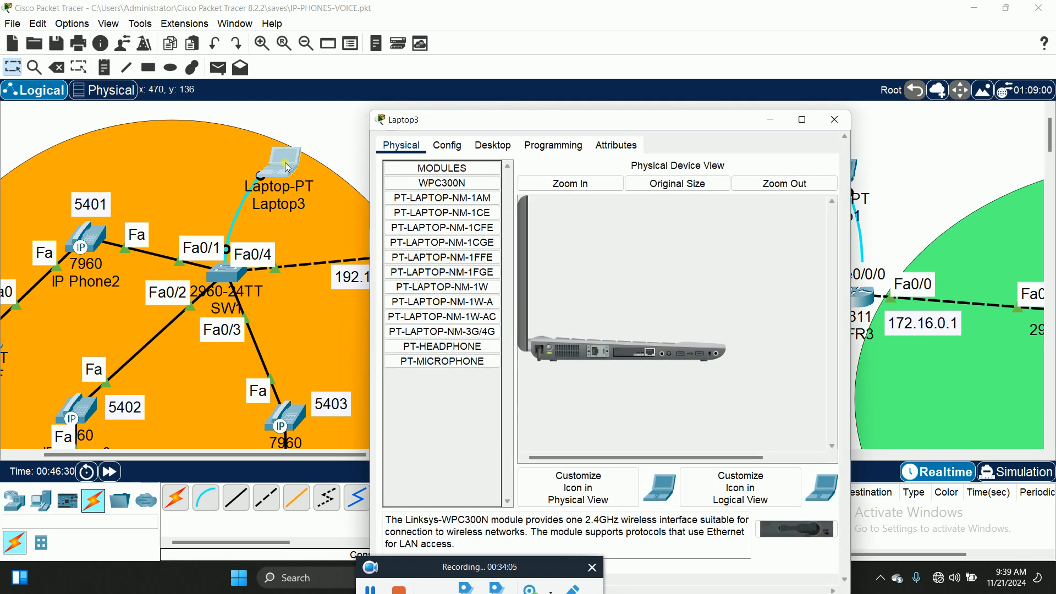
click(499, 145)
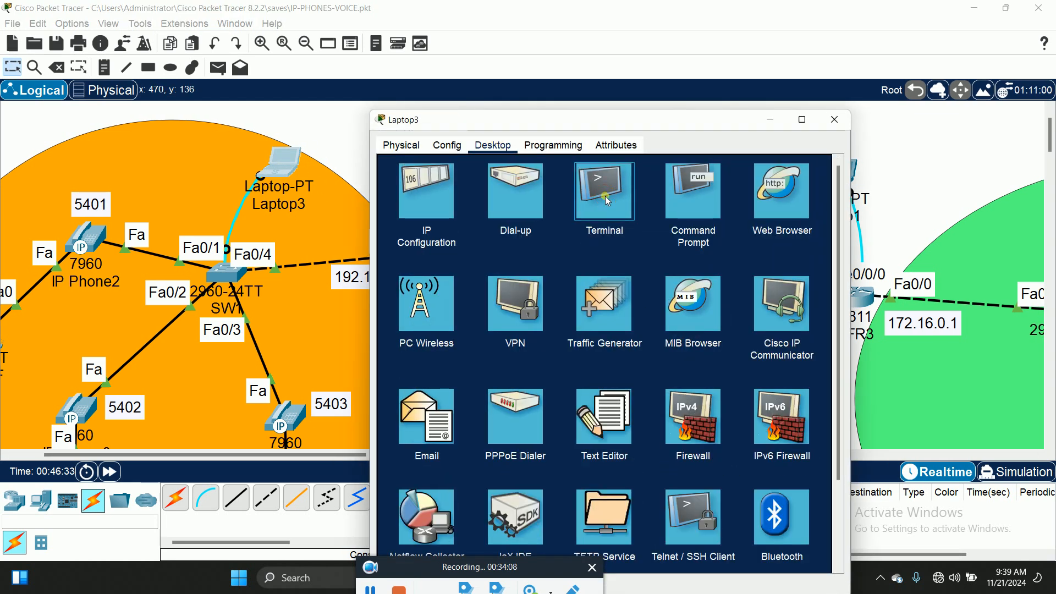
click(603, 211)
click(805, 296)
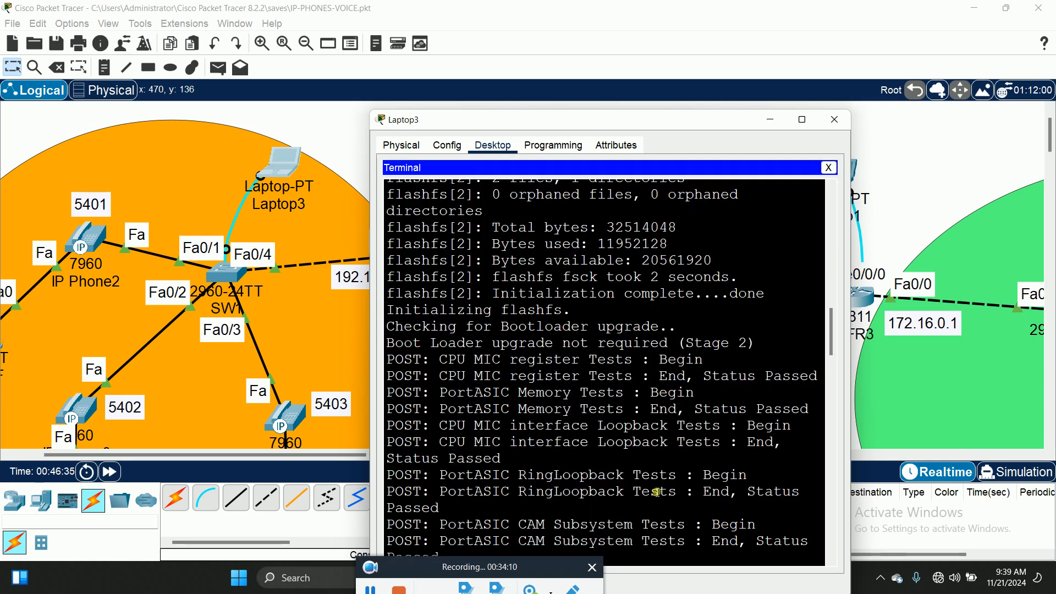
key(Return)
key(Return)
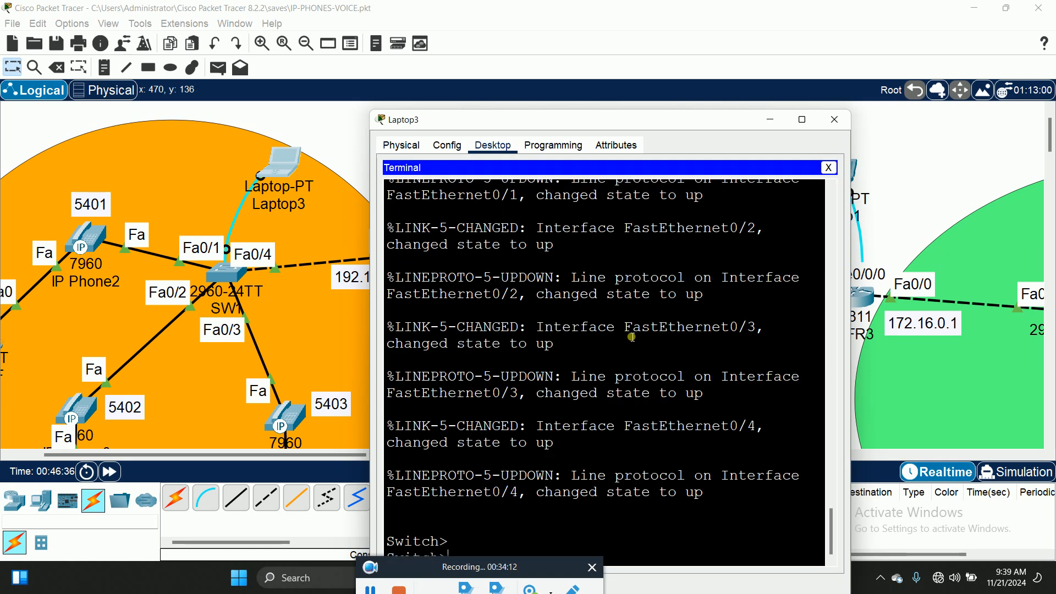
drag(519, 569, 547, 588)
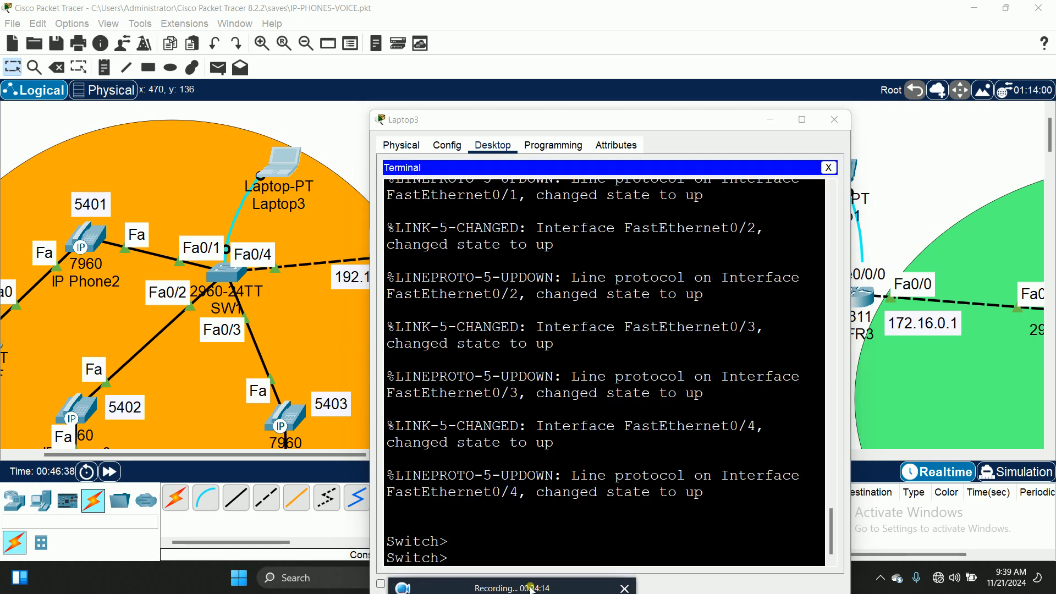
click(469, 541)
Enter global configuration mode and rename the switch to BFSW1
text(en)
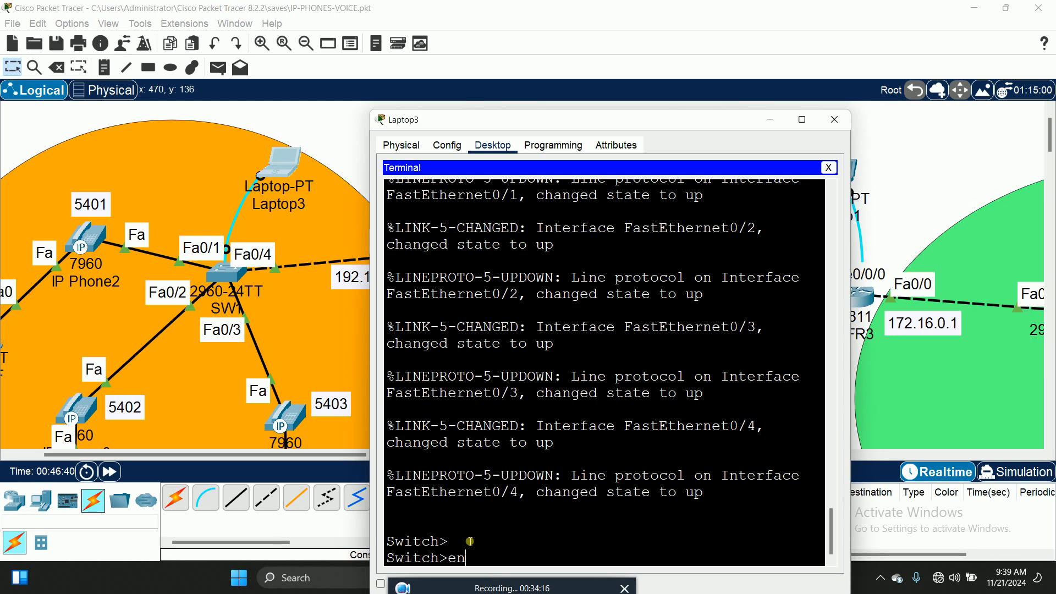
key(Return)
text(config t)
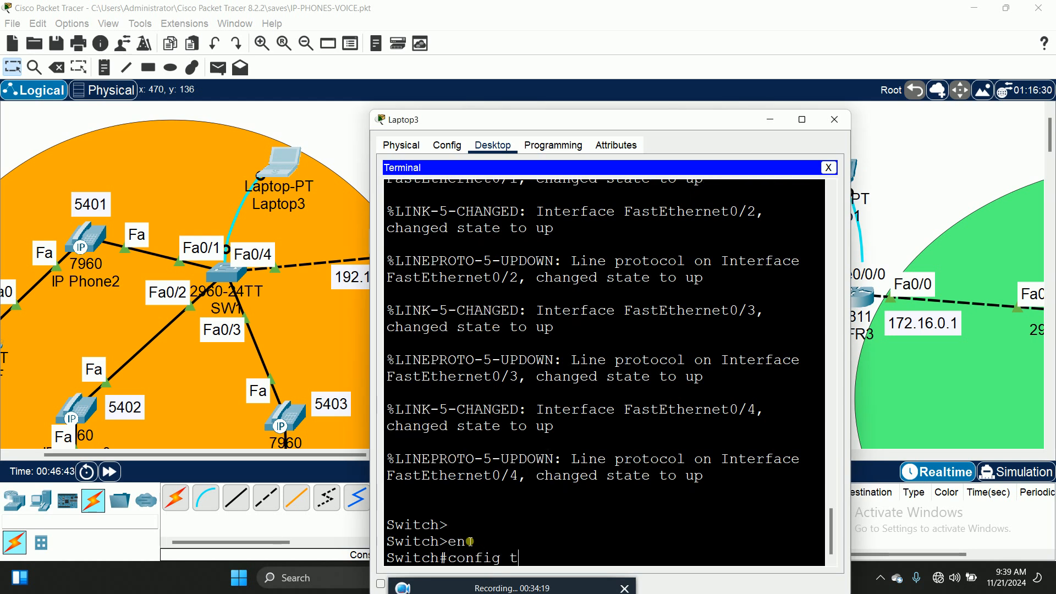
key(Return)
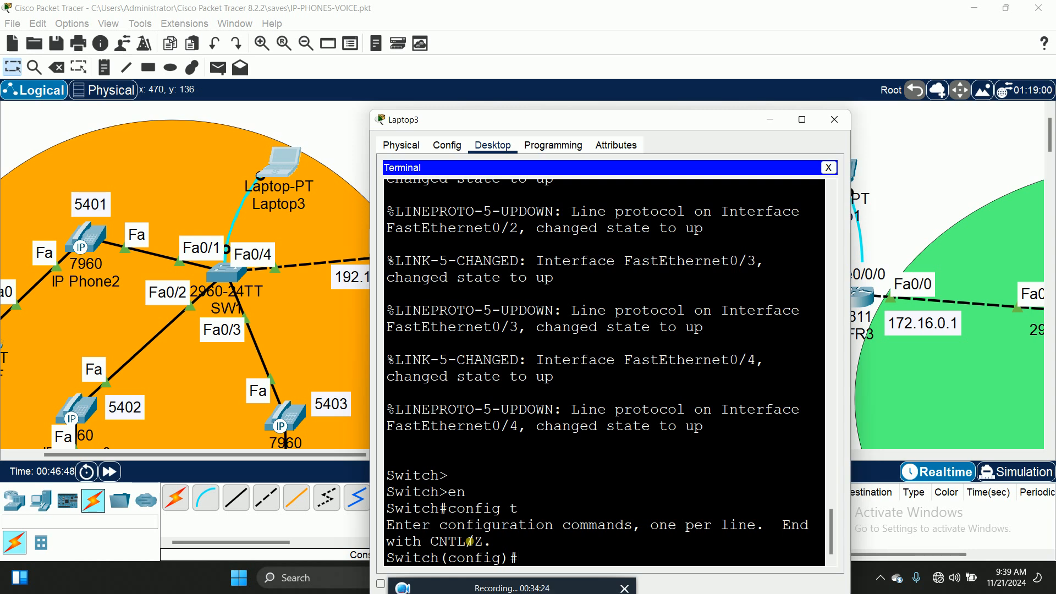
text(host)
key(Tab)
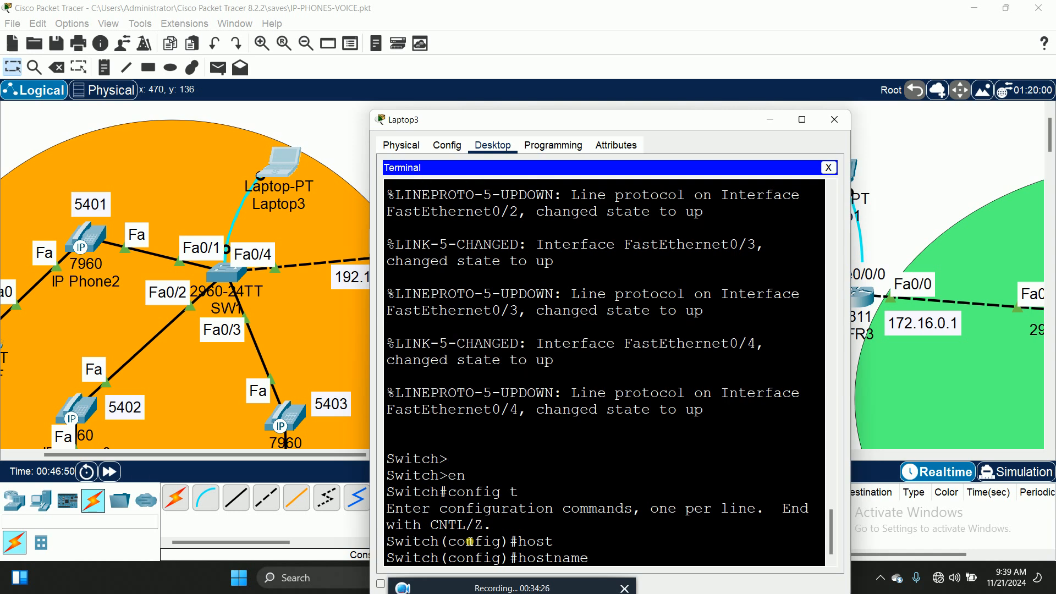
text(BFSW!)
key(Return)
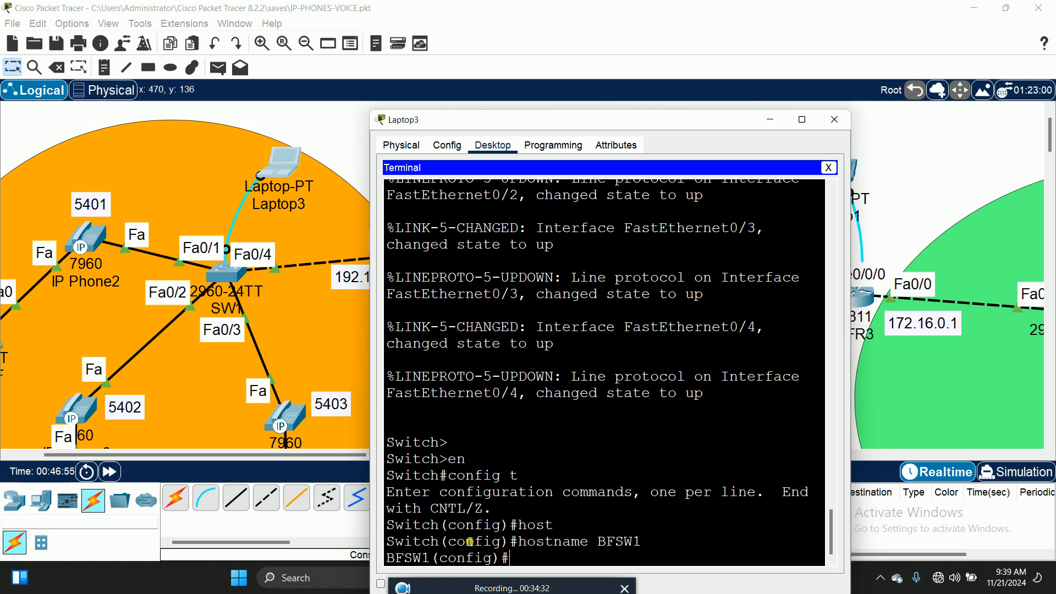
On line console 0, disable the inactivity timeout with exec-timeout 0 0
text(li)
key(Tab)
text(con)
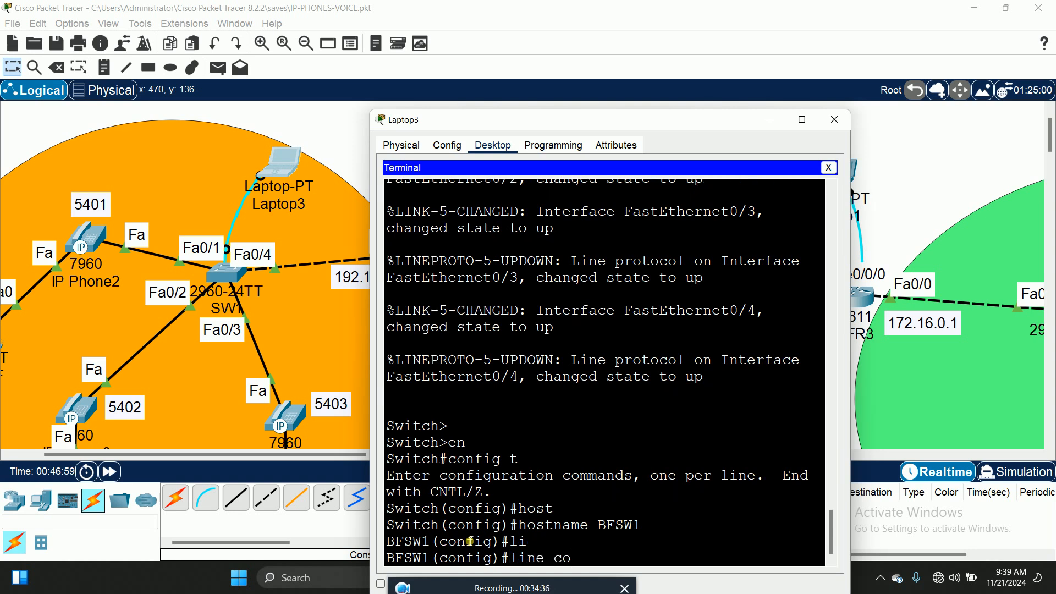
key(Tab)
text(0)
key(Return)
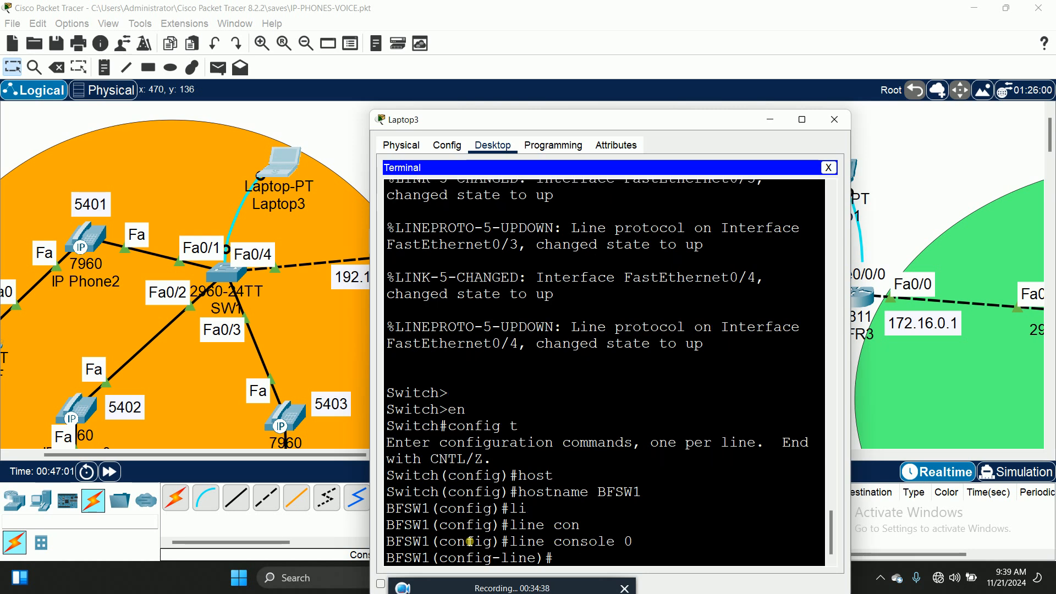
text(exec)
key(Tab)
text(00)
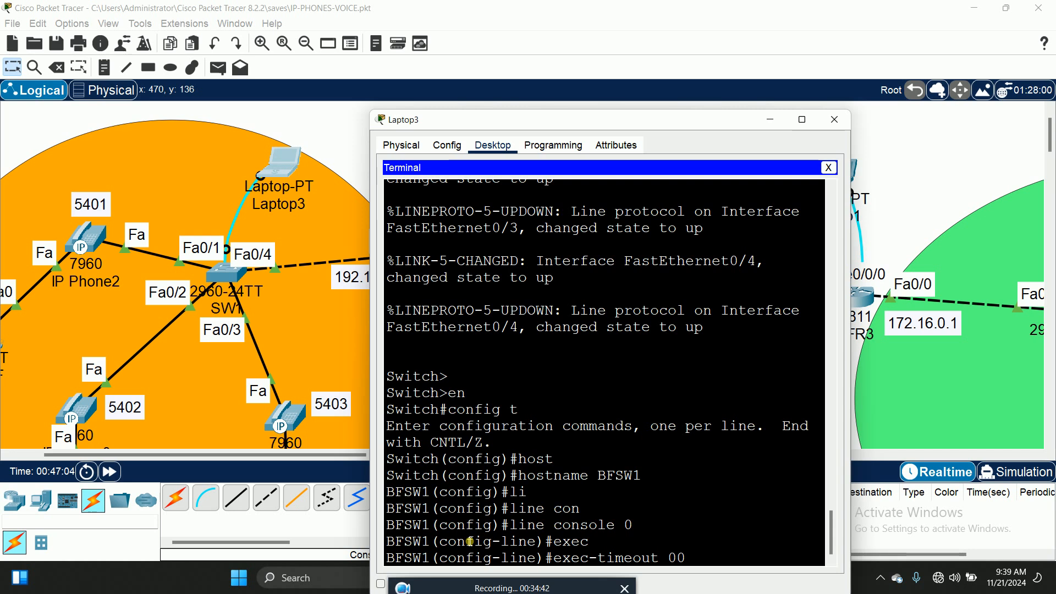
key(Return)
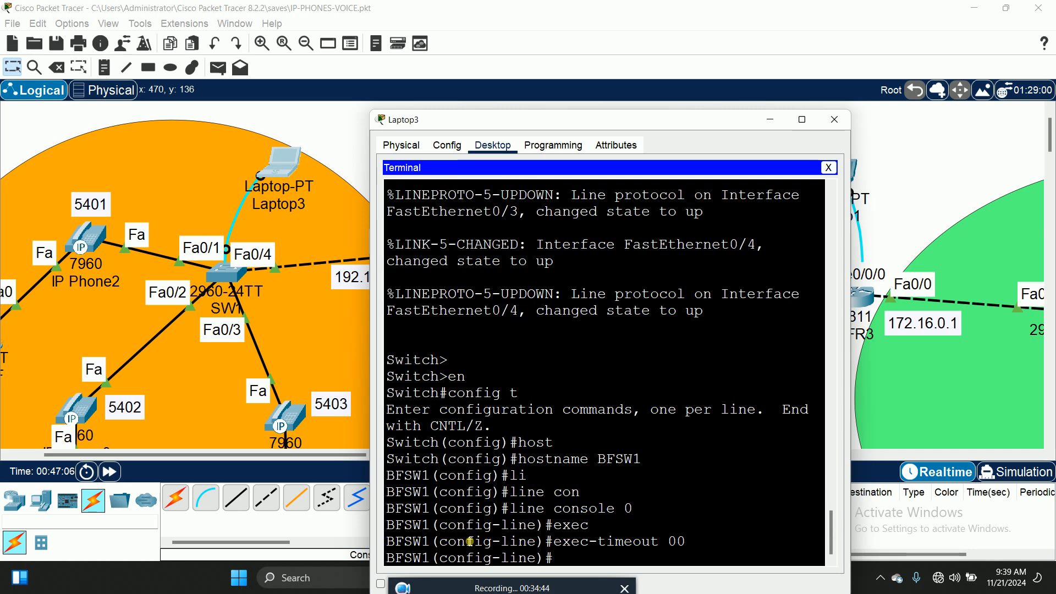
Set a console line password, require login, and exit the line configuration
text(pas)
key(Tab)
text(p@)
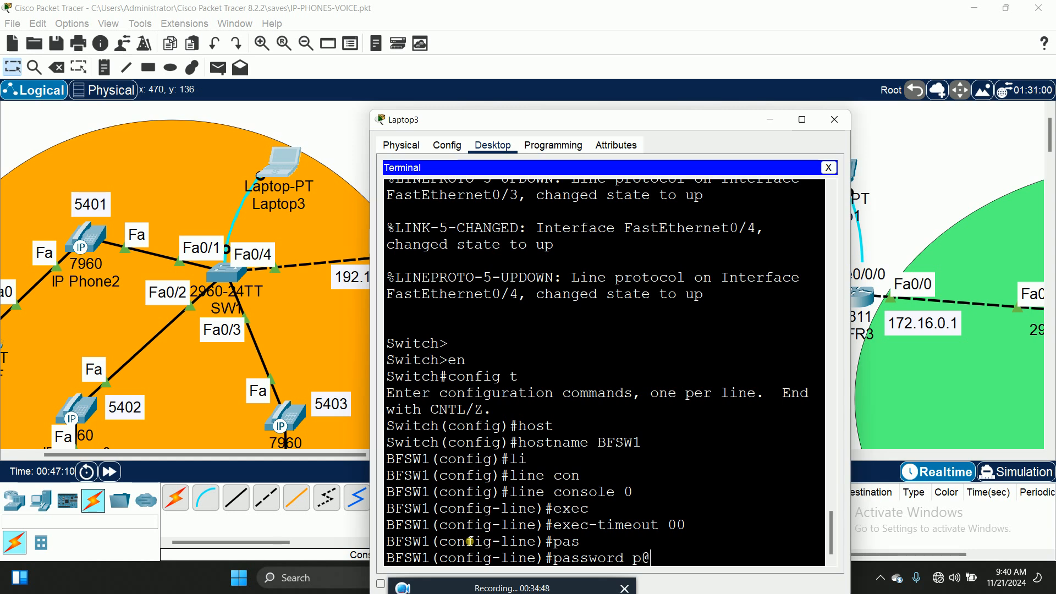
text(ssw0rd12)
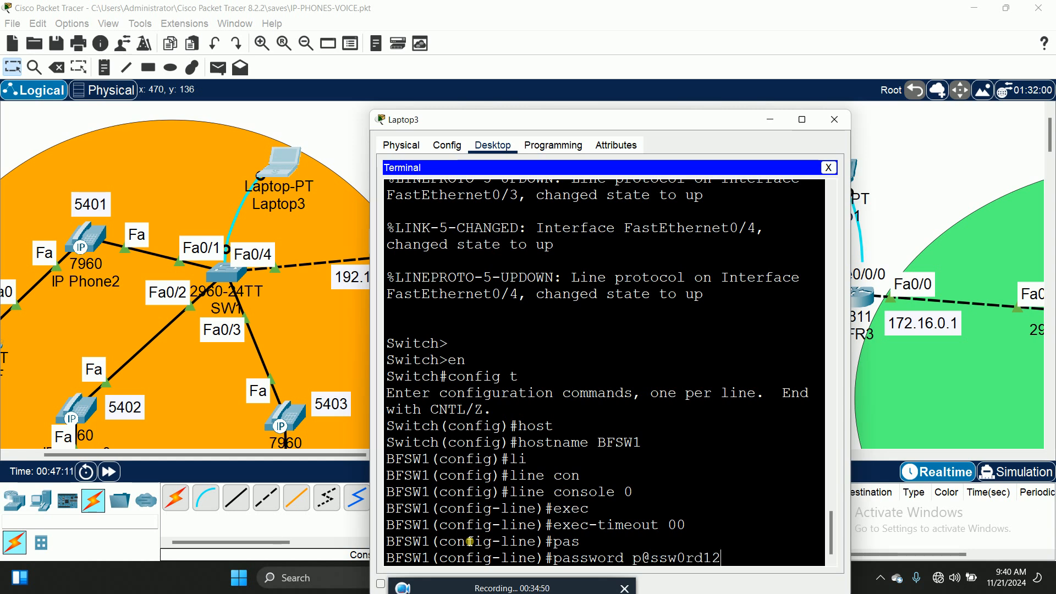
key(Return)
text(login)
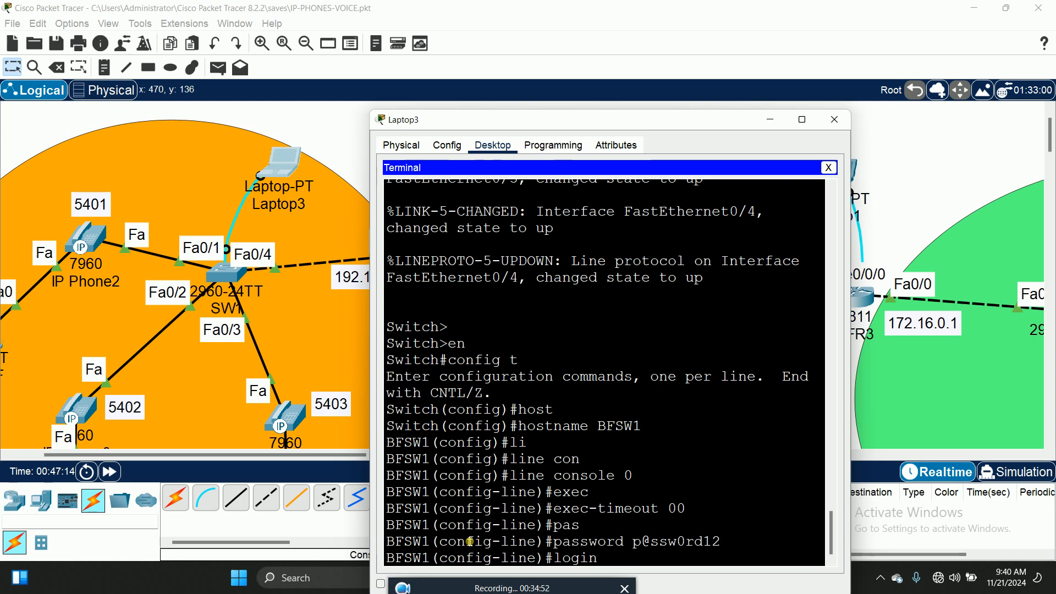
key(Return)
text(exit)
key(Return)
Set the enable secret for privileged mode to the chosen password
text(ena)
key(Tab)
text(se)
key(Tab)
text(p)
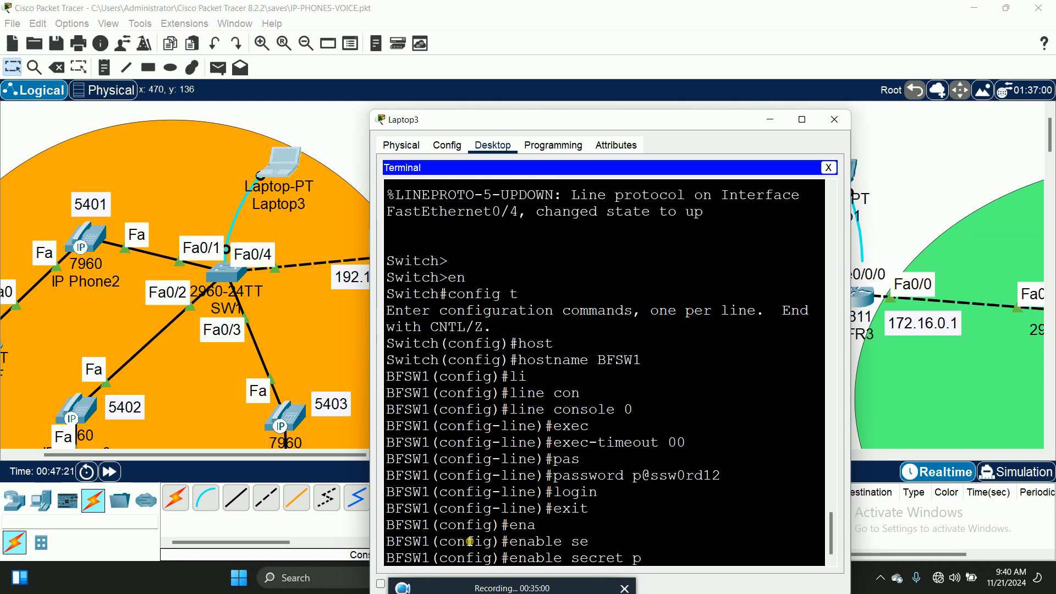
text(@ssw0rd12)
key(Return)
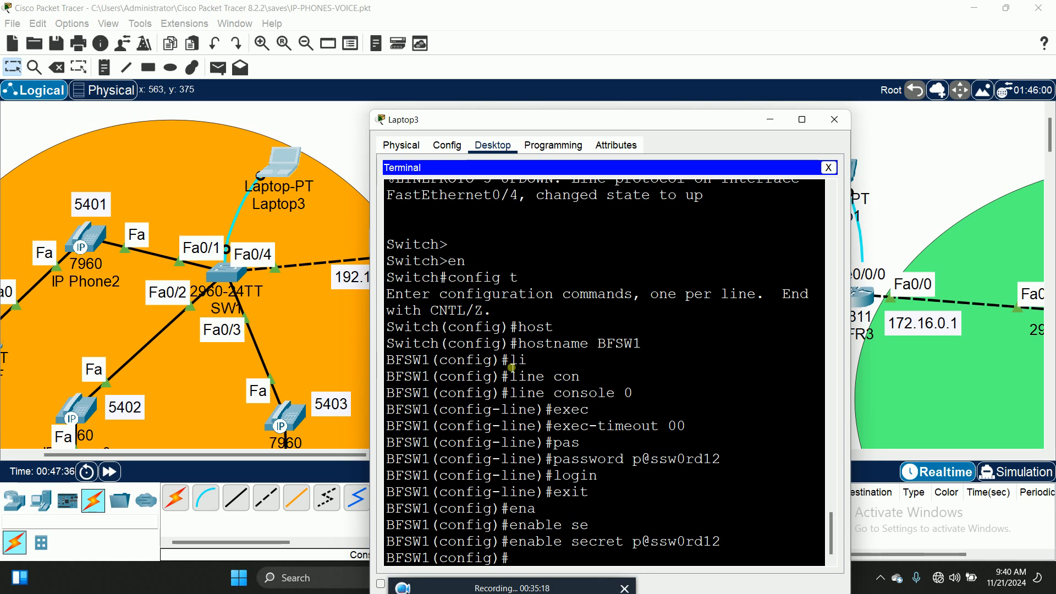
Select interface range Fa0/1-3 on BFSW1 for configuration
text(int ra)
key(Tab)
text(fa)
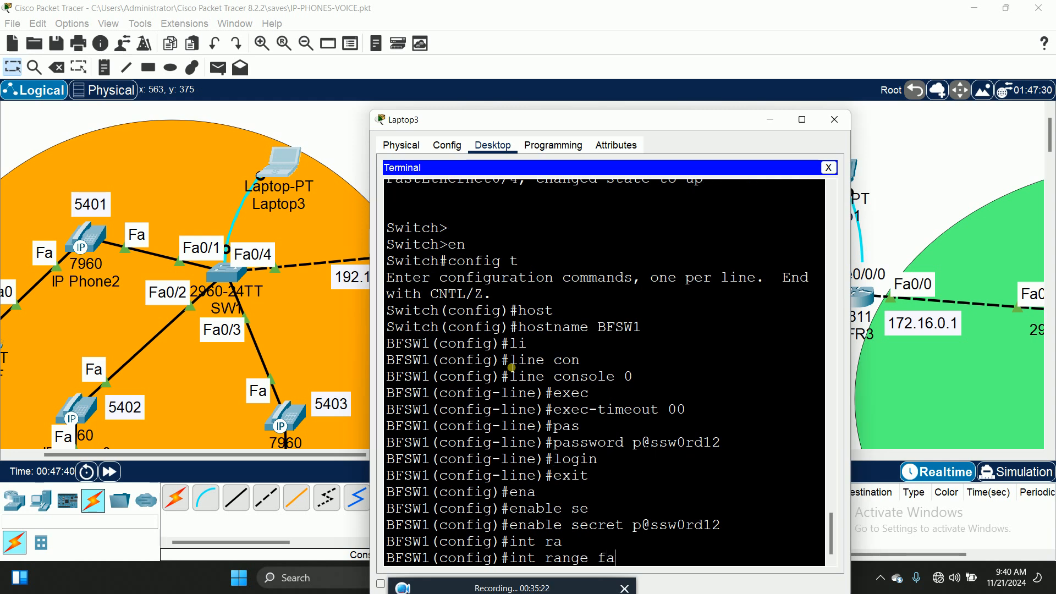
text(0/1-3)
key(Return)
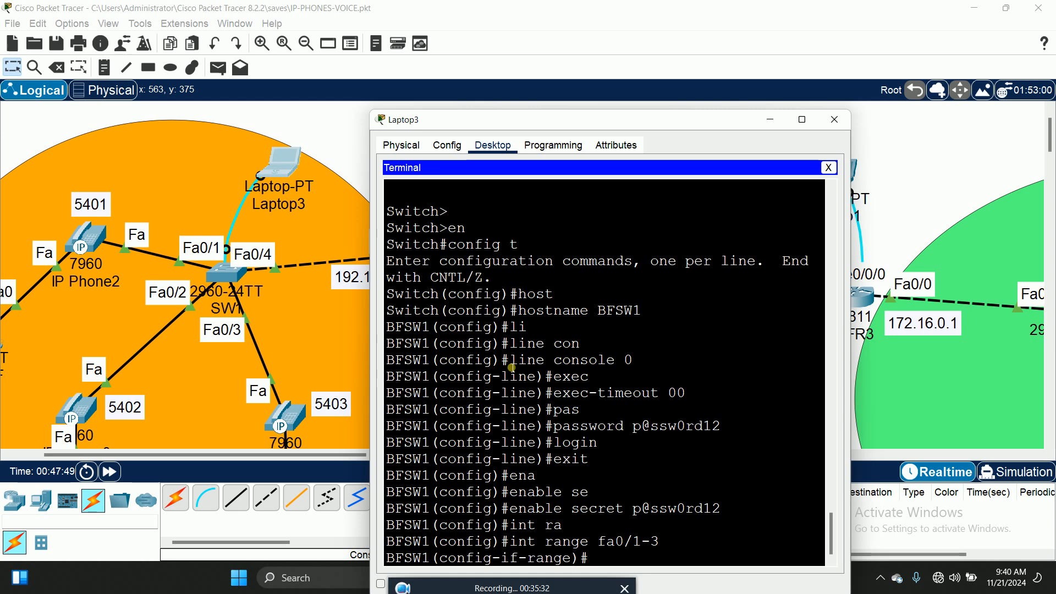
Assign voice VLAN 1 to the range with switchport voice vlan 1
text(swi)
key(Tab)
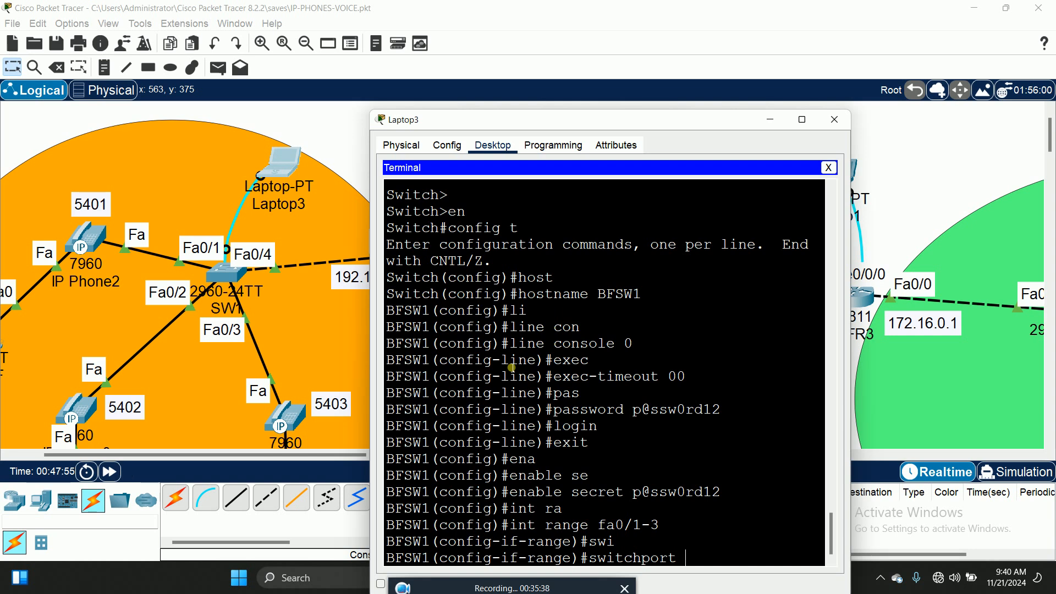
text(?)
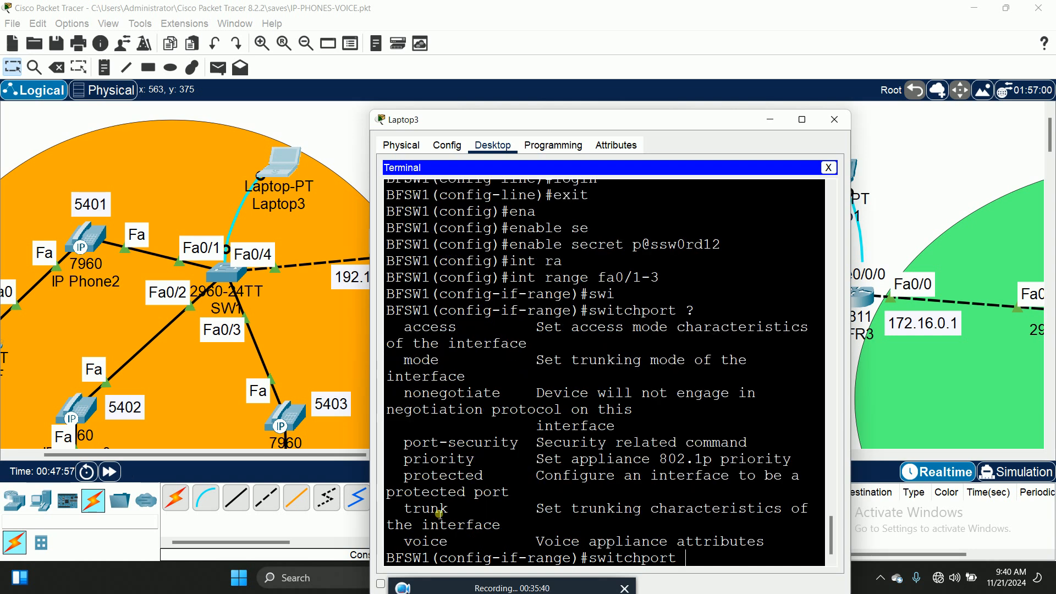
drag(407, 544, 460, 544)
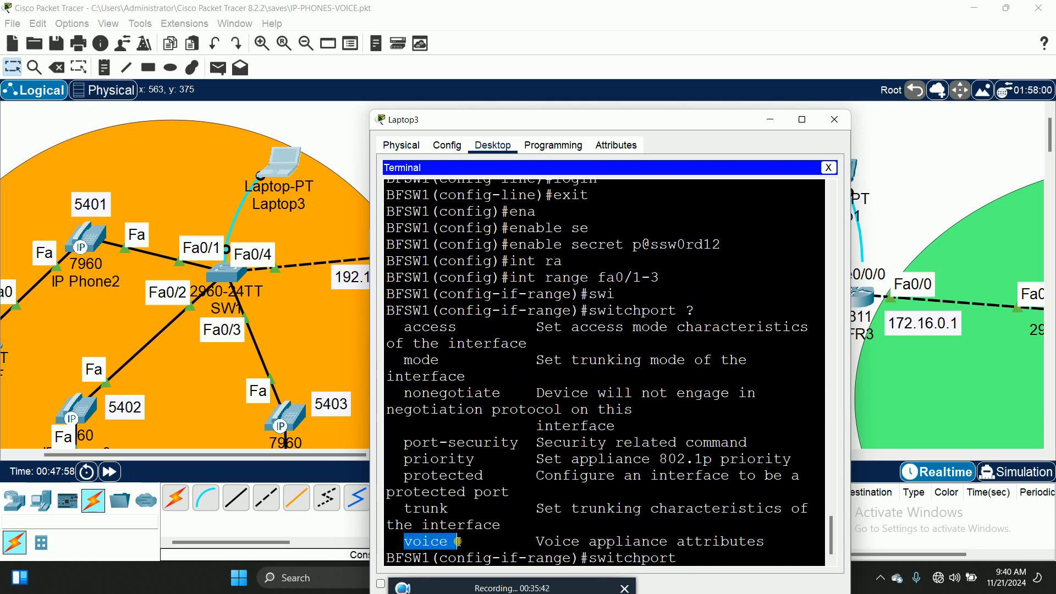
click(699, 561)
text(v)
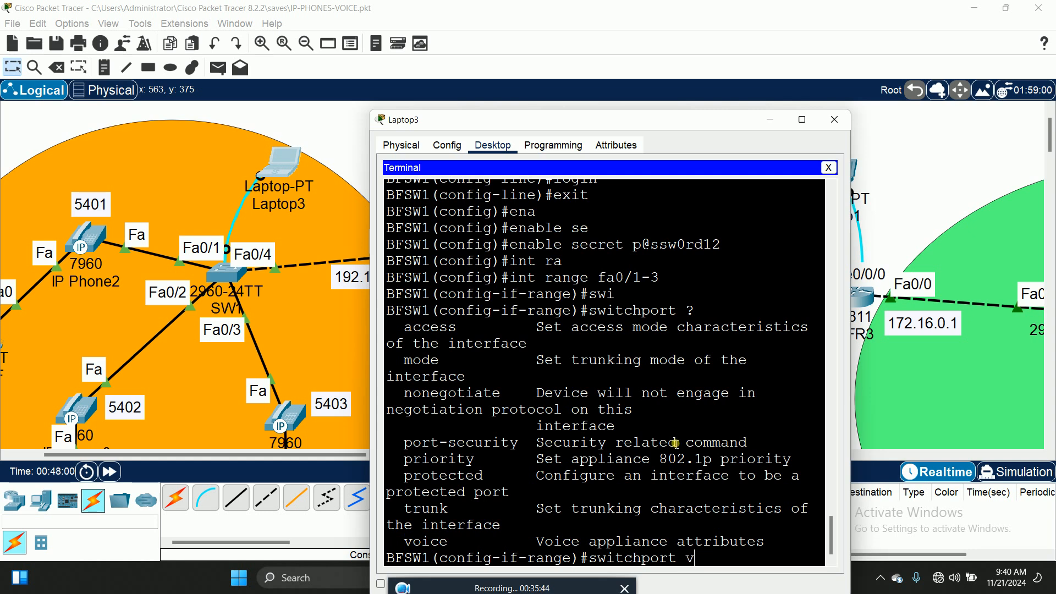
key(Tab)
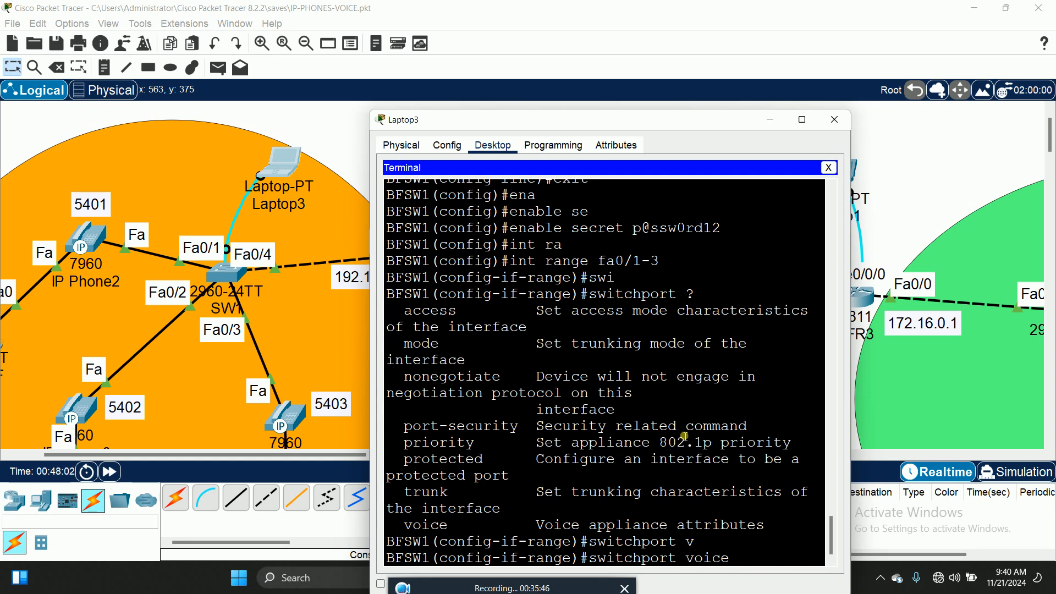
text(?)
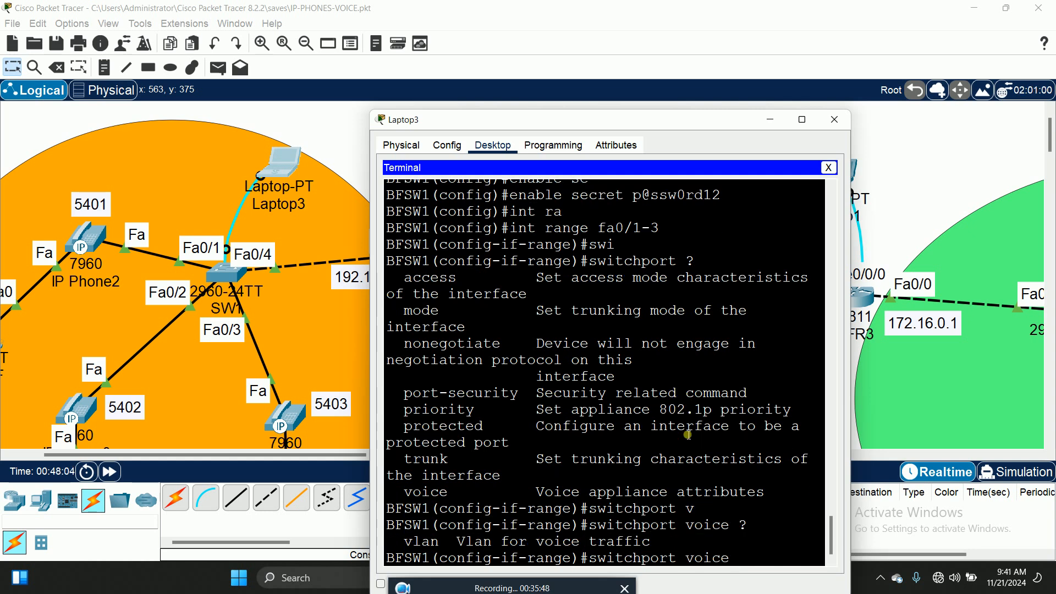
text(vla)
key(Tab)
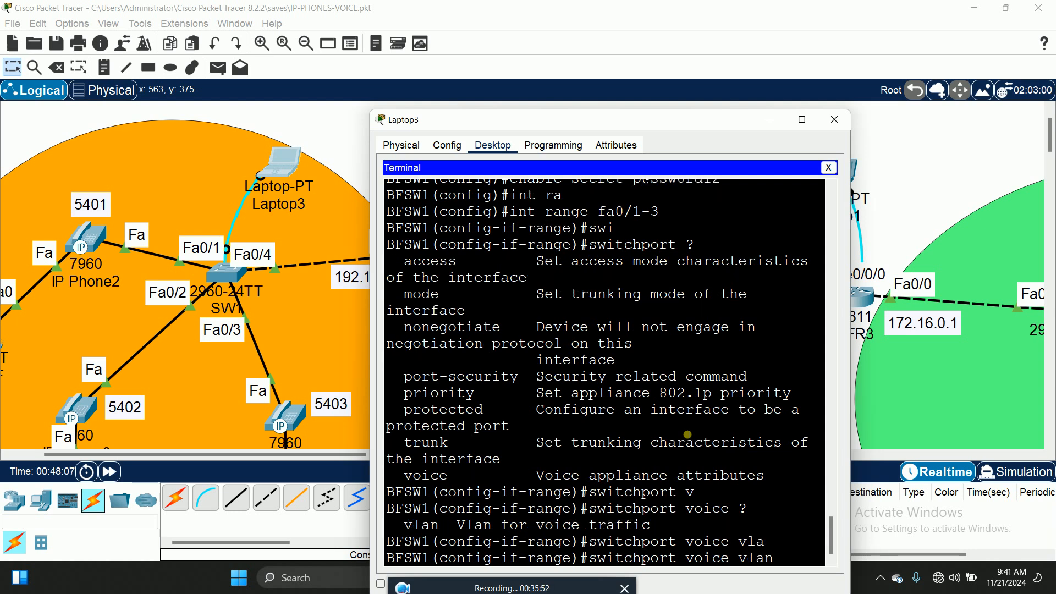
text(?)
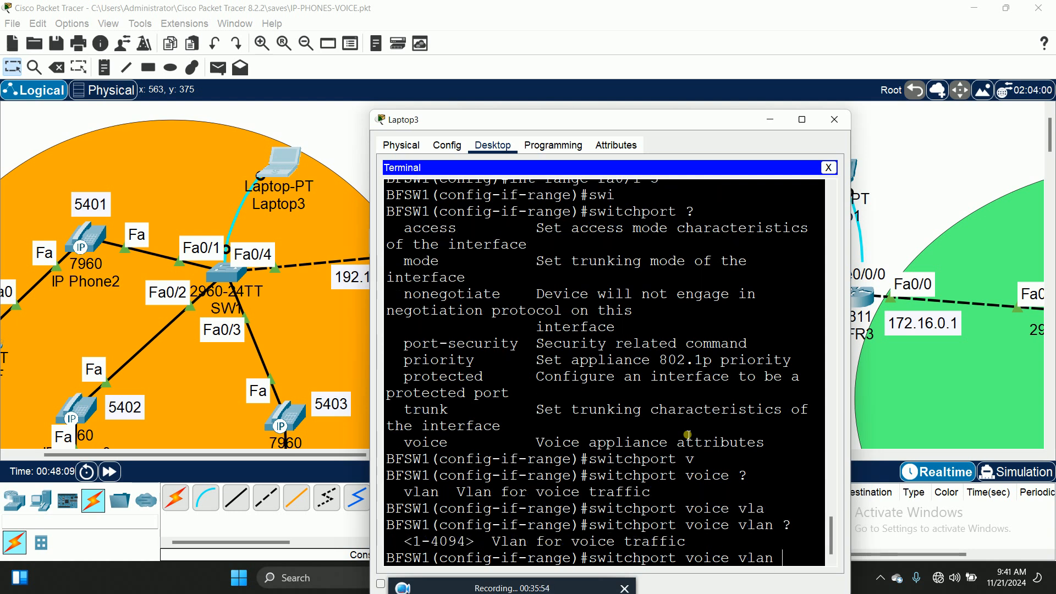
text(1)
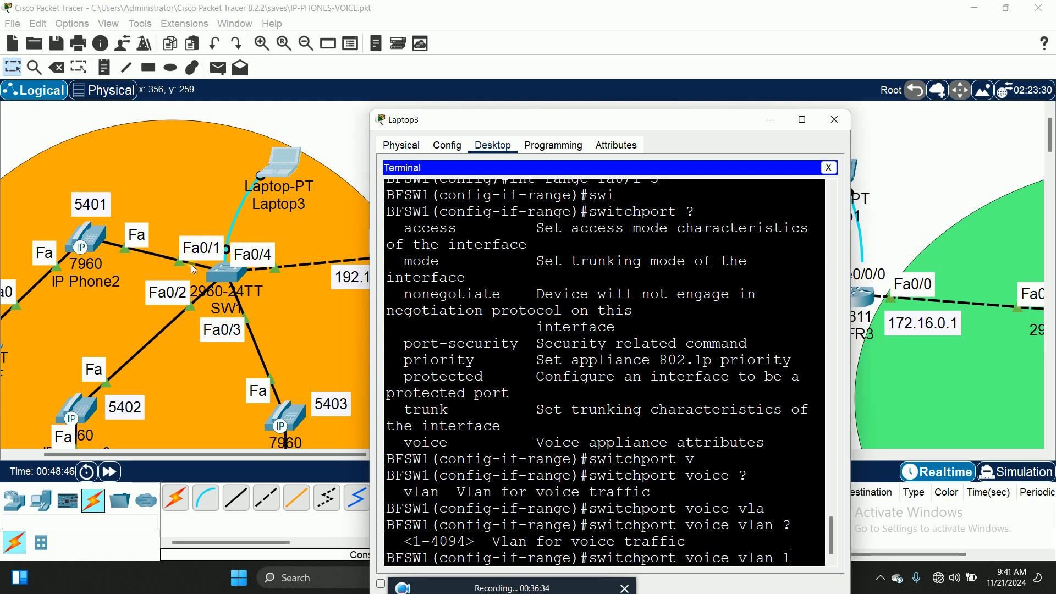
key(Return)
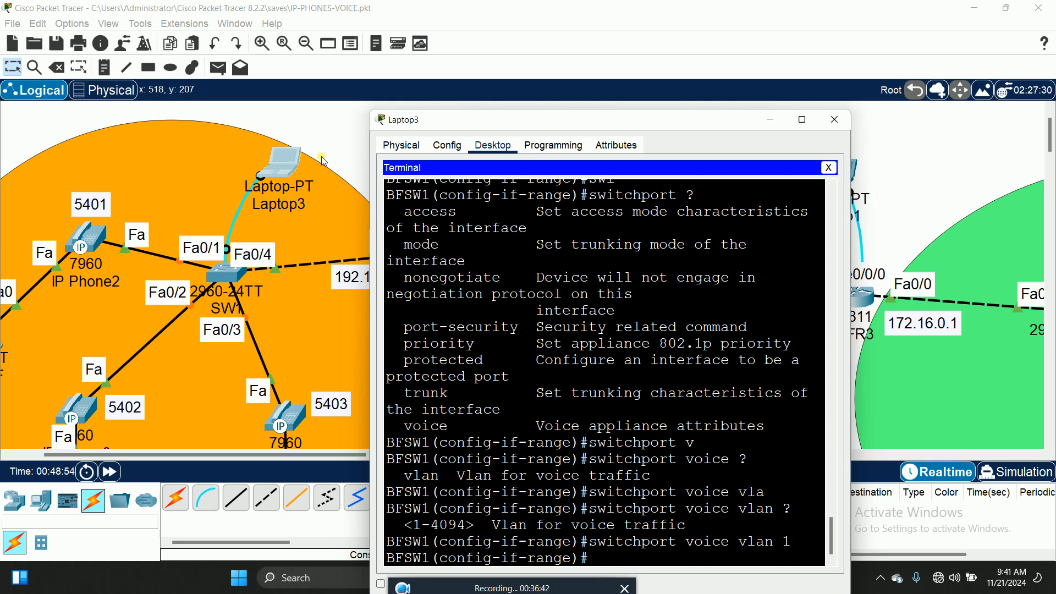
Exit interface configuration and return to the topology workspace
click(166, 427)
drag(174, 455, 112, 462)
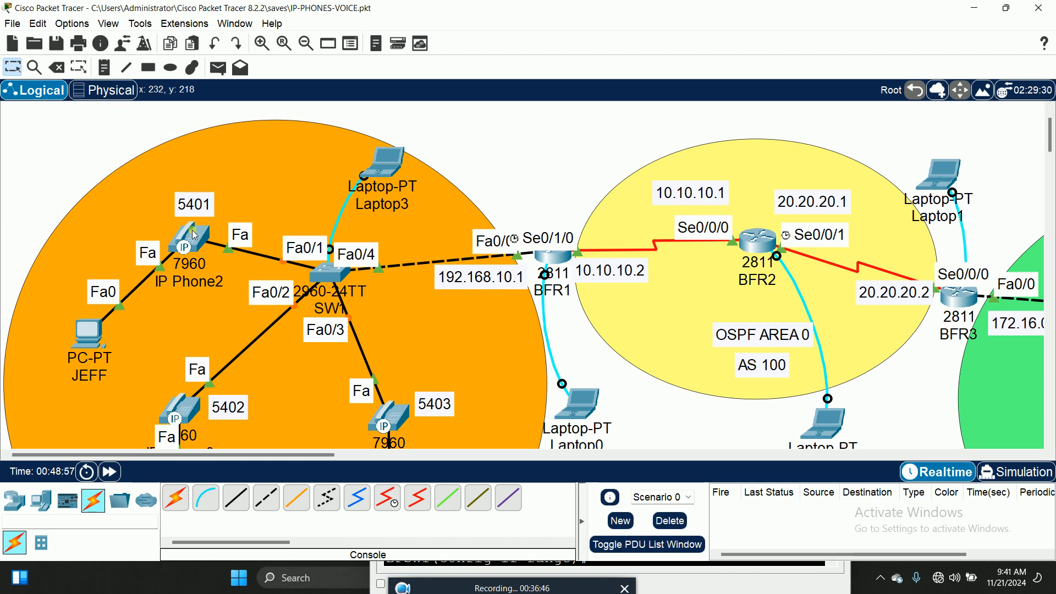
mouse_move(194, 235)
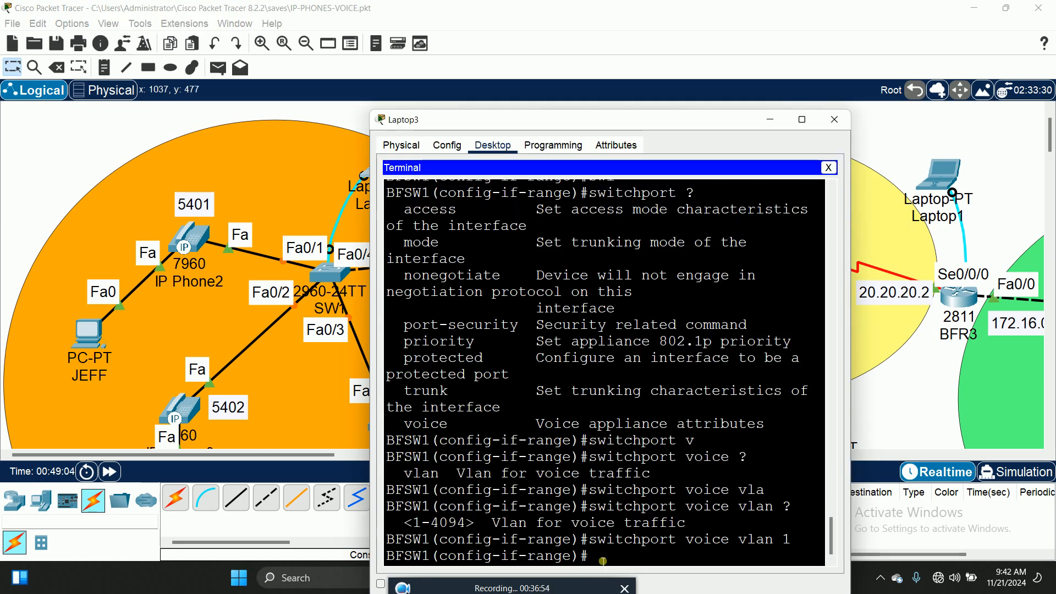
text(exit)
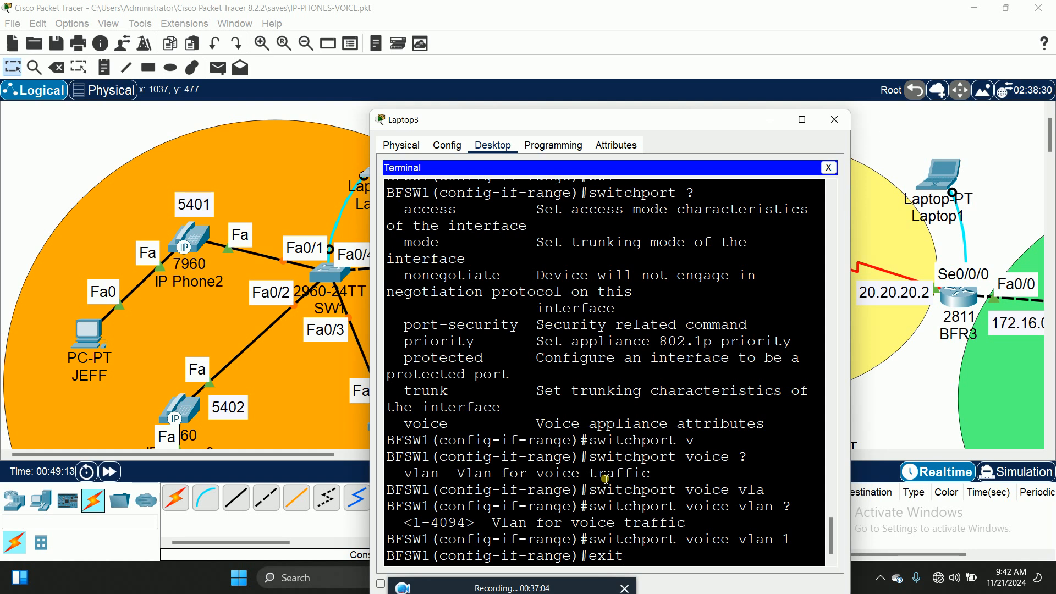
key(Return)
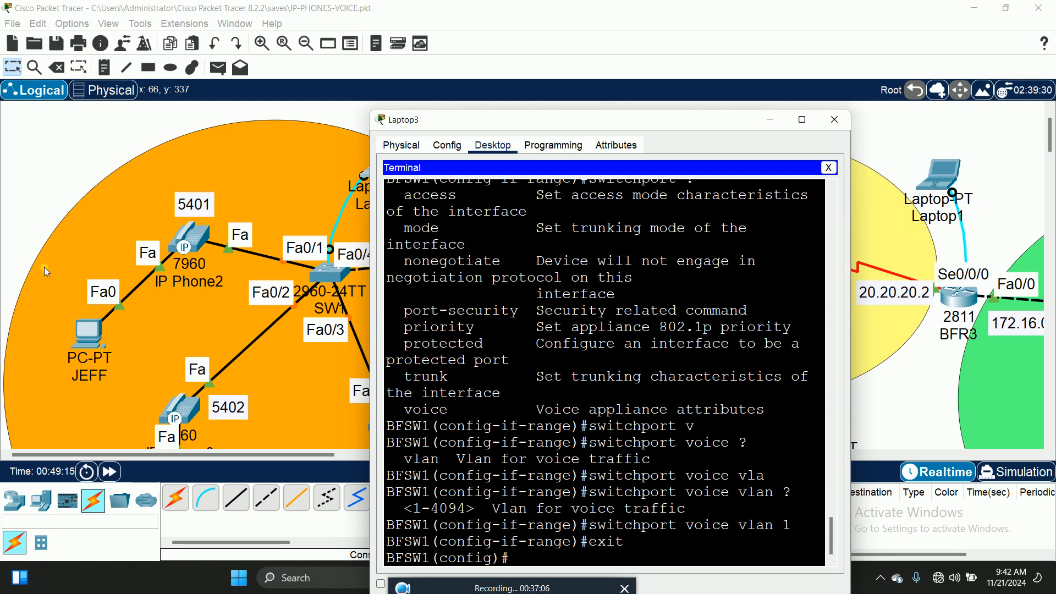
click(17, 183)
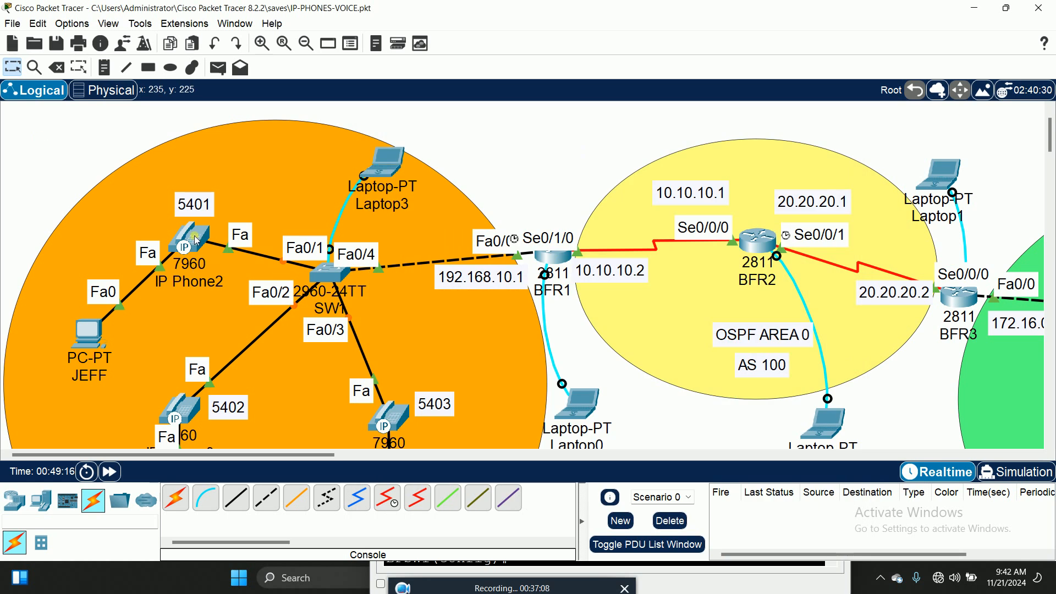
Close IP Phone1's info box and move the GHANA- SITE label higher
mouse_move(197, 241)
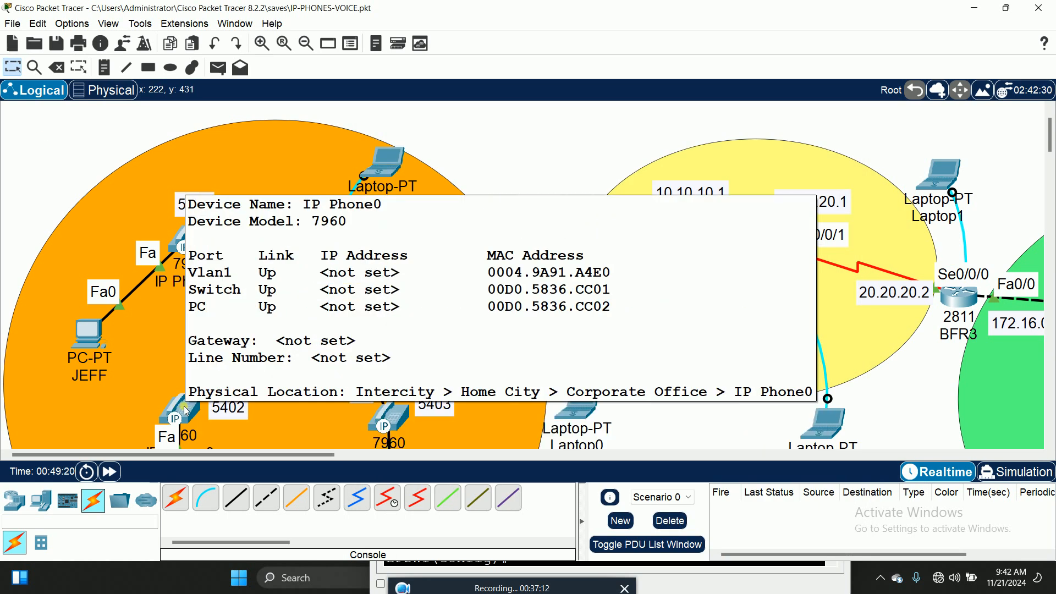
scroll(532, 164, down, 3)
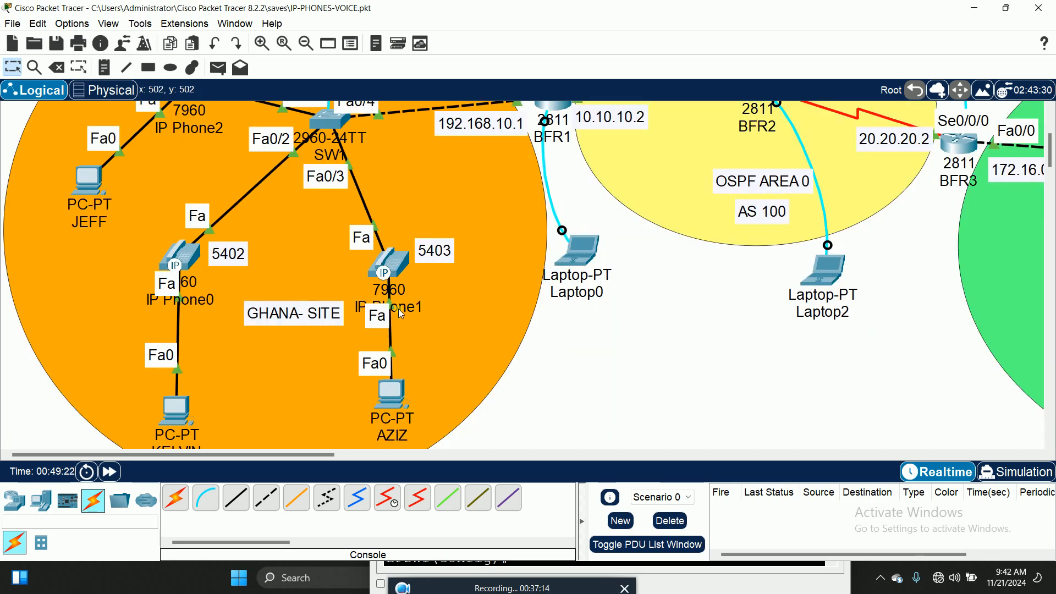
mouse_move(392, 260)
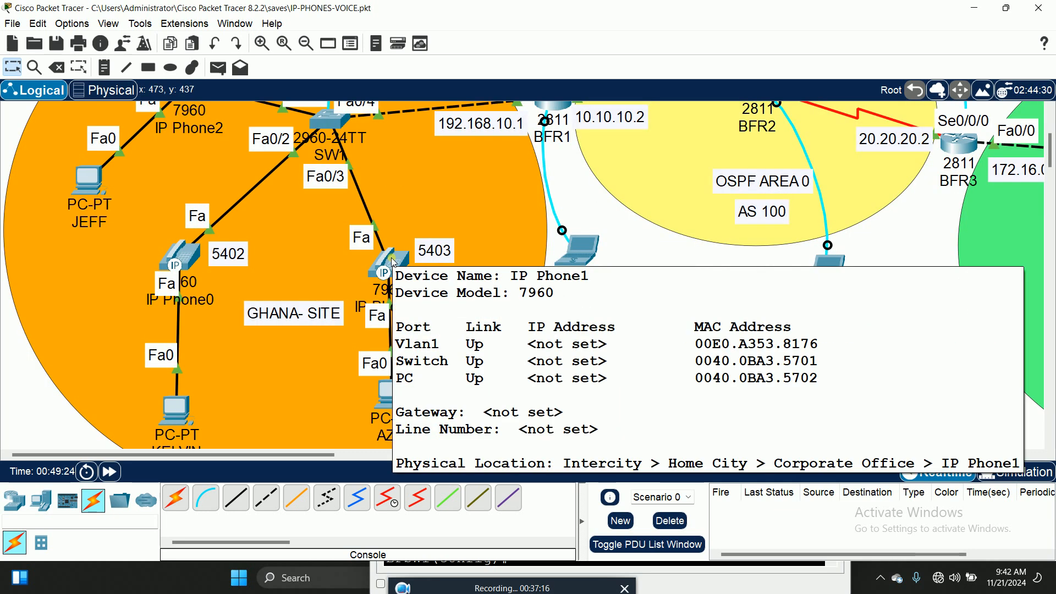
click(689, 269)
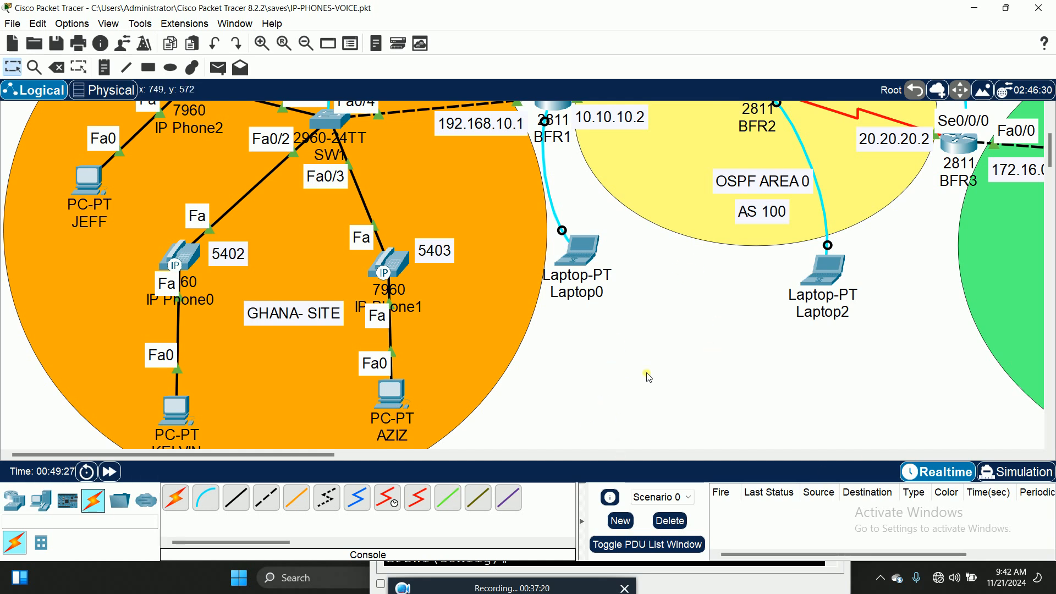
scroll(397, 402, up, 2)
drag(296, 410, 285, 389)
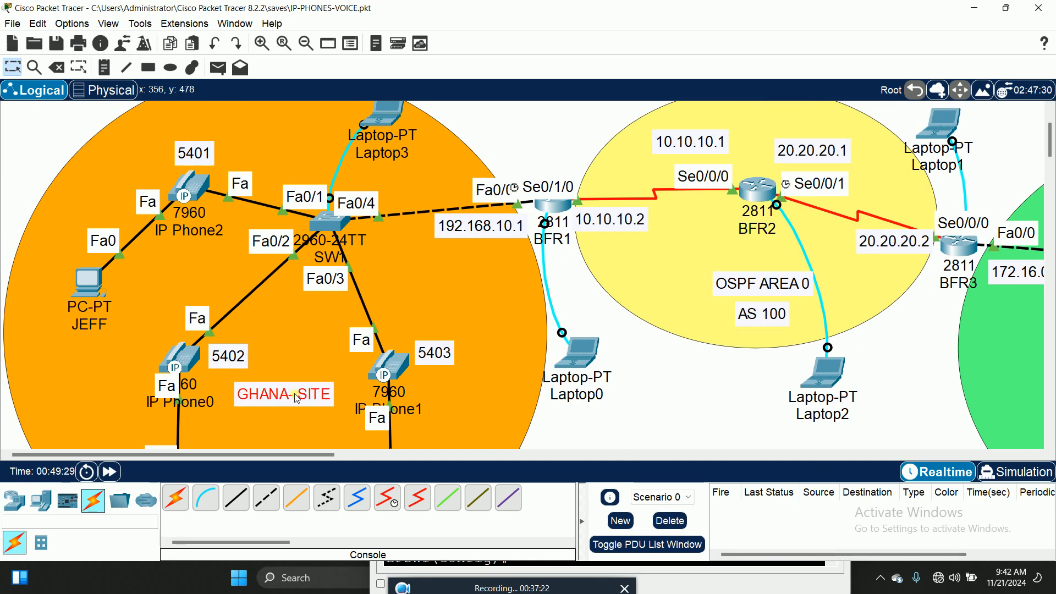
Zoom out and back in to review the Ghana site topology
mouse_move(191, 188)
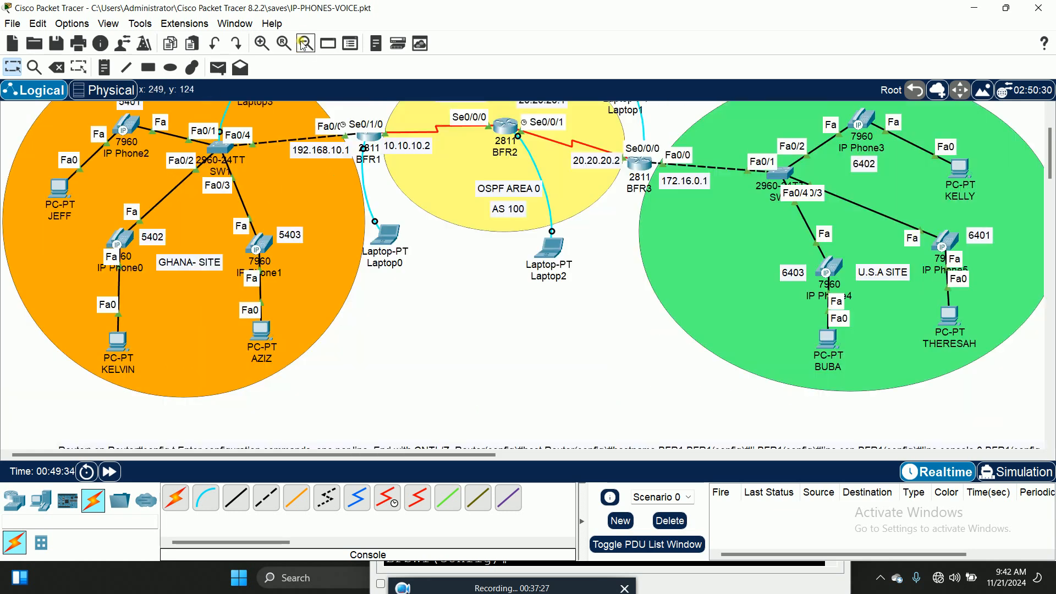
click(302, 48)
click(265, 47)
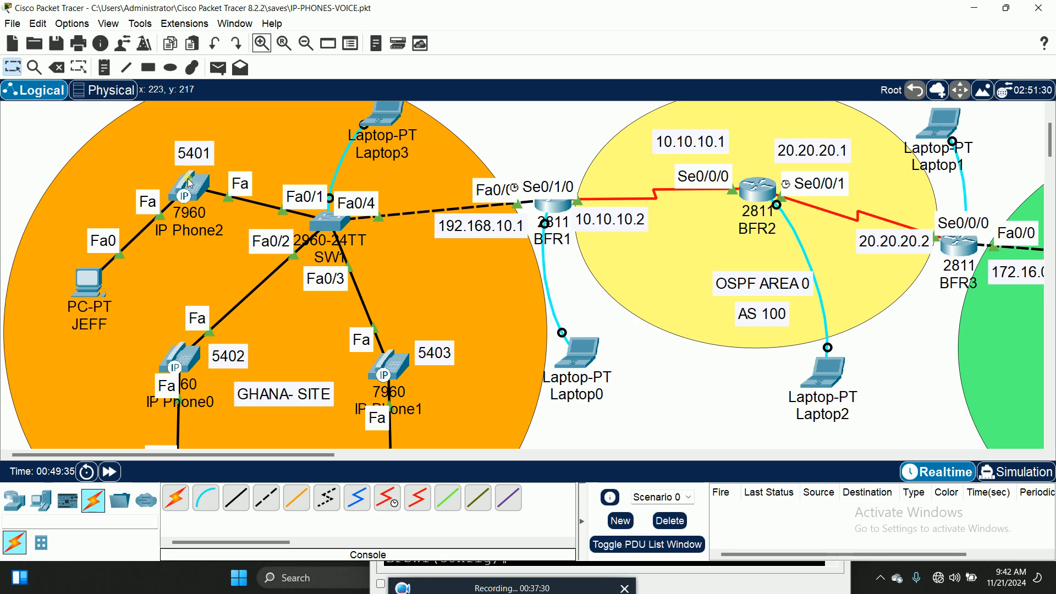
mouse_move(190, 183)
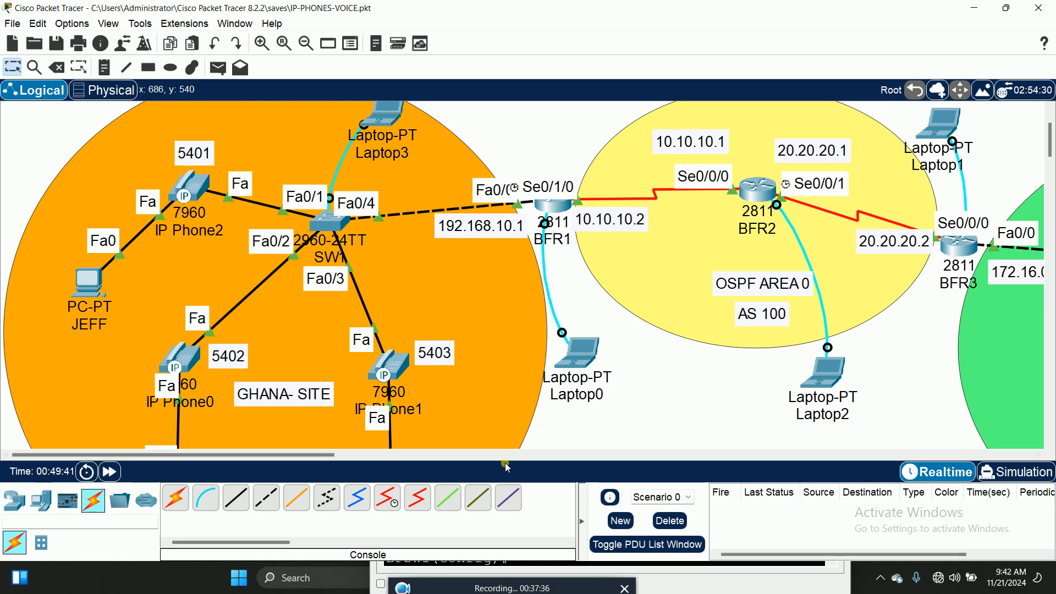
drag(327, 455, 539, 465)
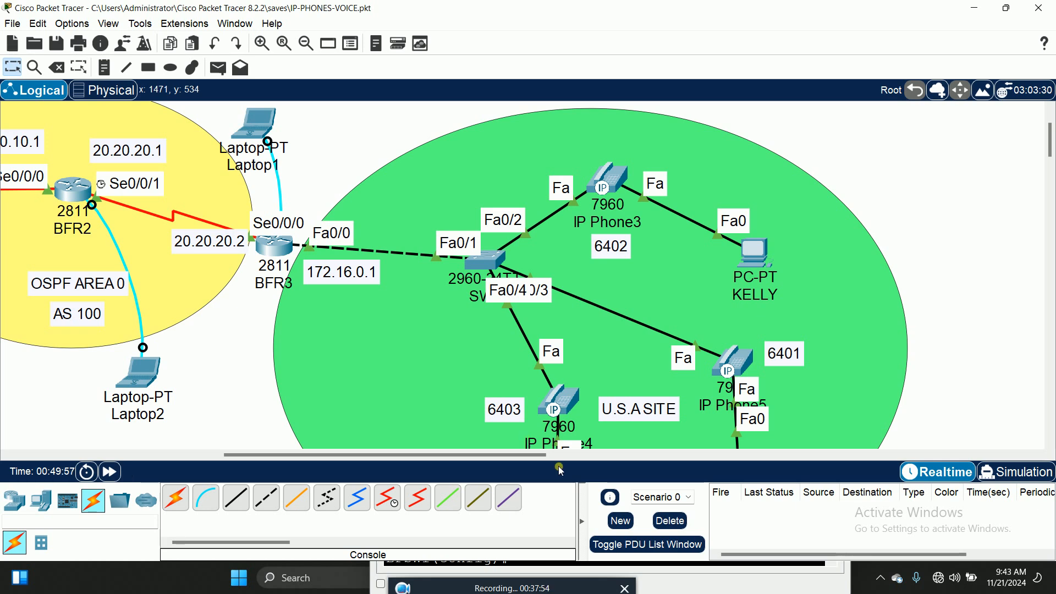
drag(409, 459, 197, 459)
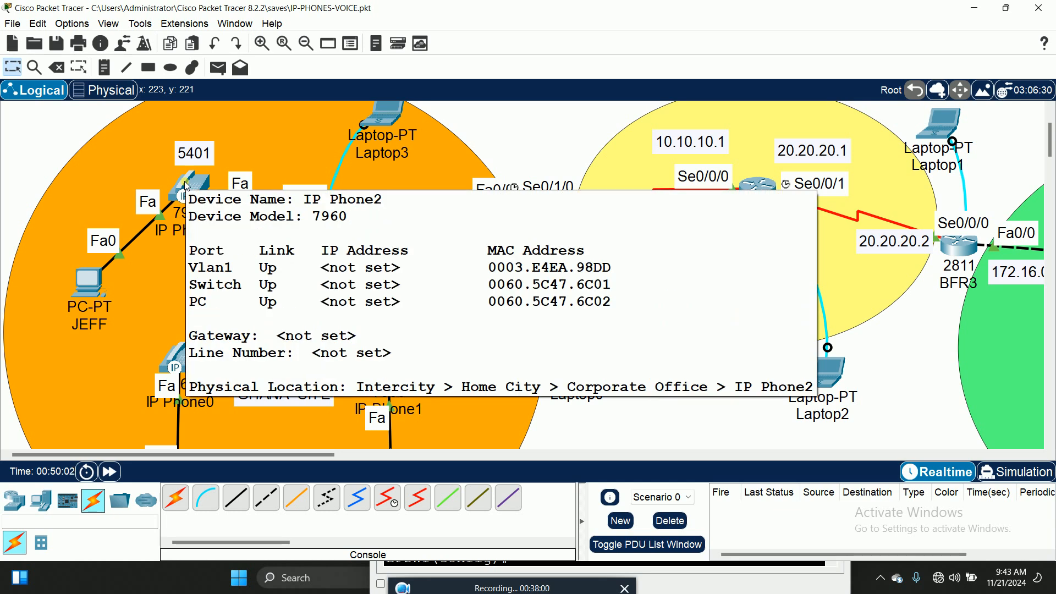
click(186, 186)
click(486, 109)
click(447, 108)
click(411, 112)
click(484, 109)
click(453, 112)
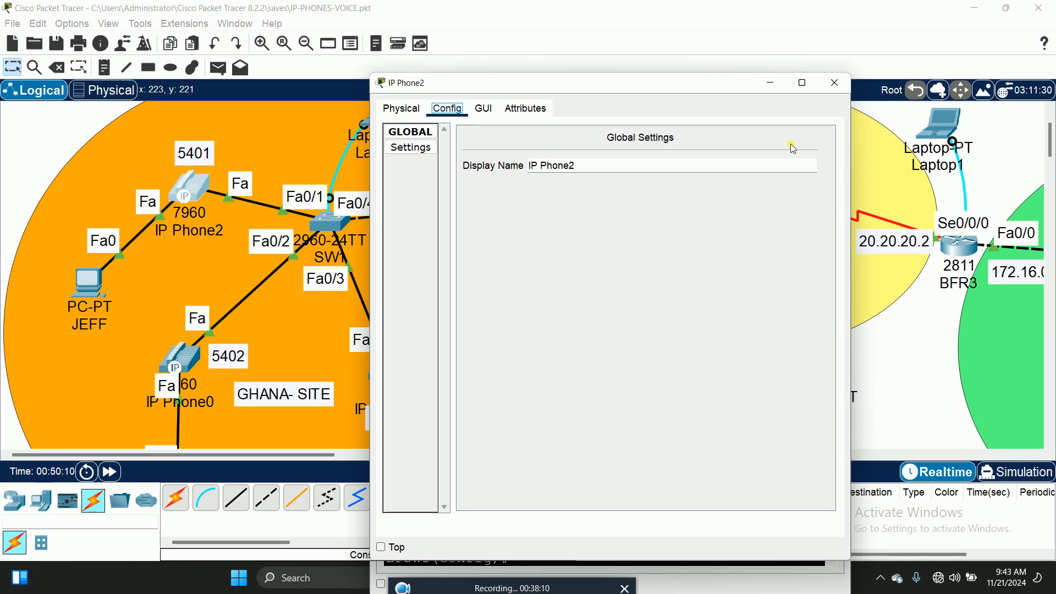
click(834, 82)
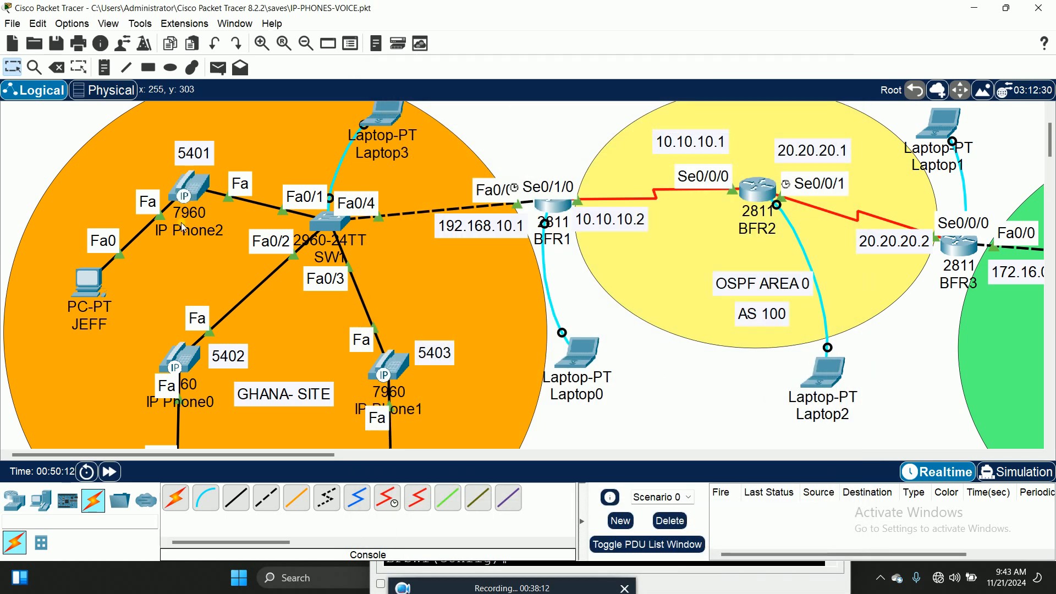
mouse_move(191, 180)
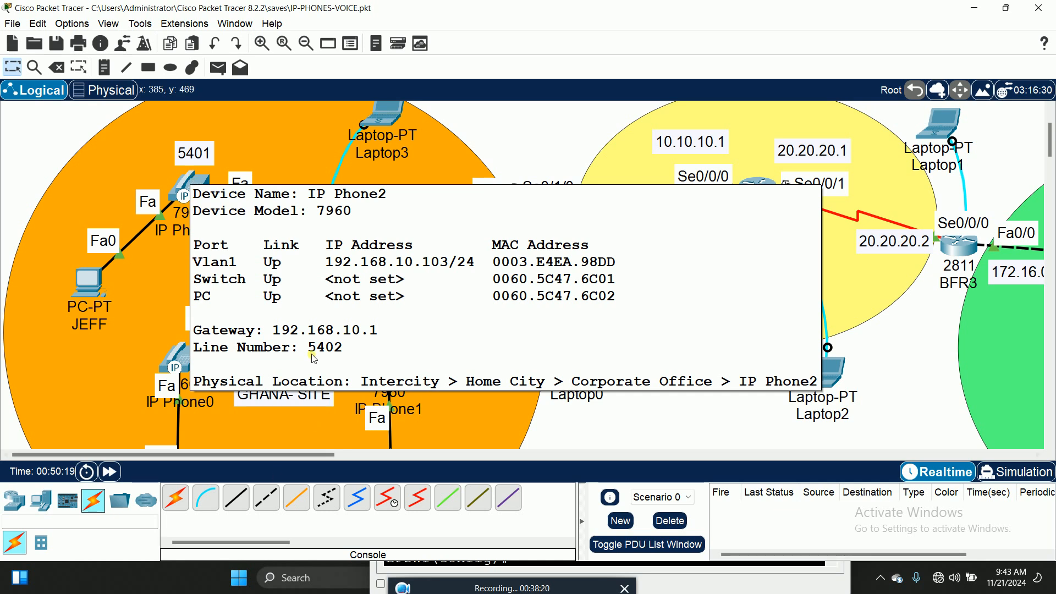
mouse_move(190, 359)
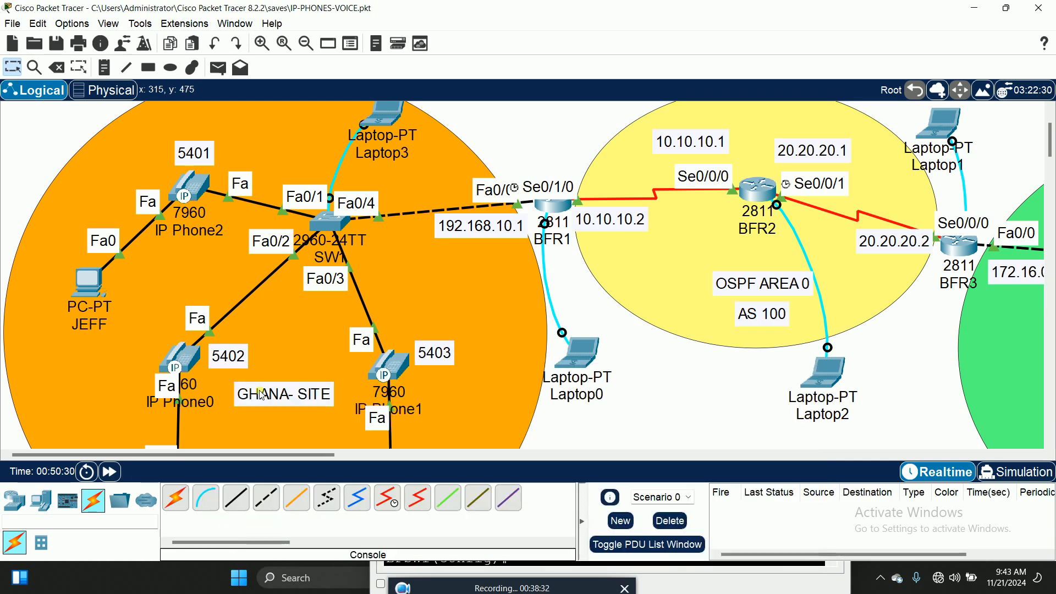
double_click(238, 357)
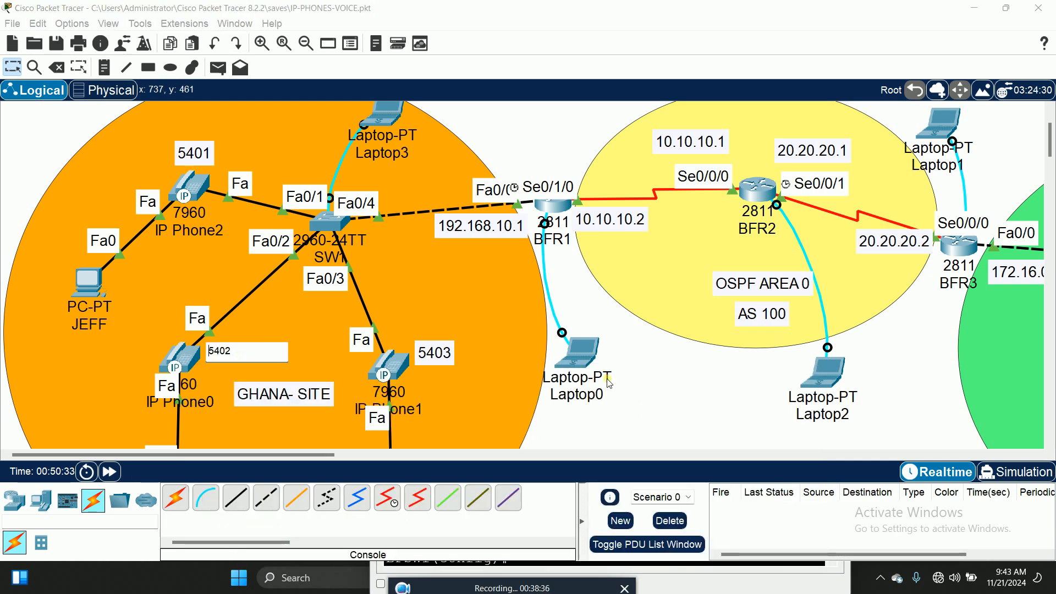
scroll(605, 376, down, 1)
click(714, 377)
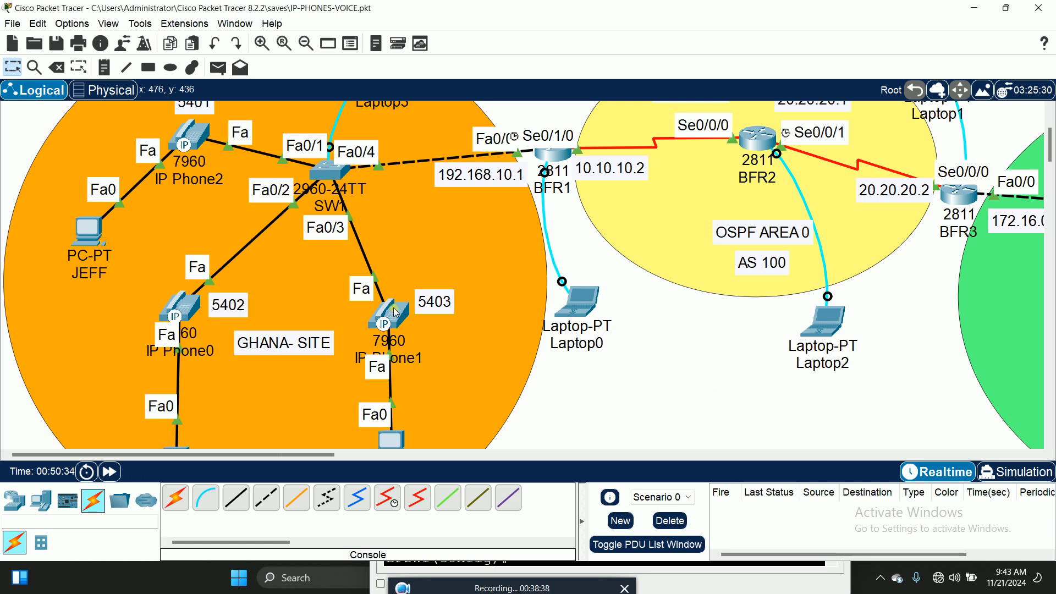
mouse_move(394, 311)
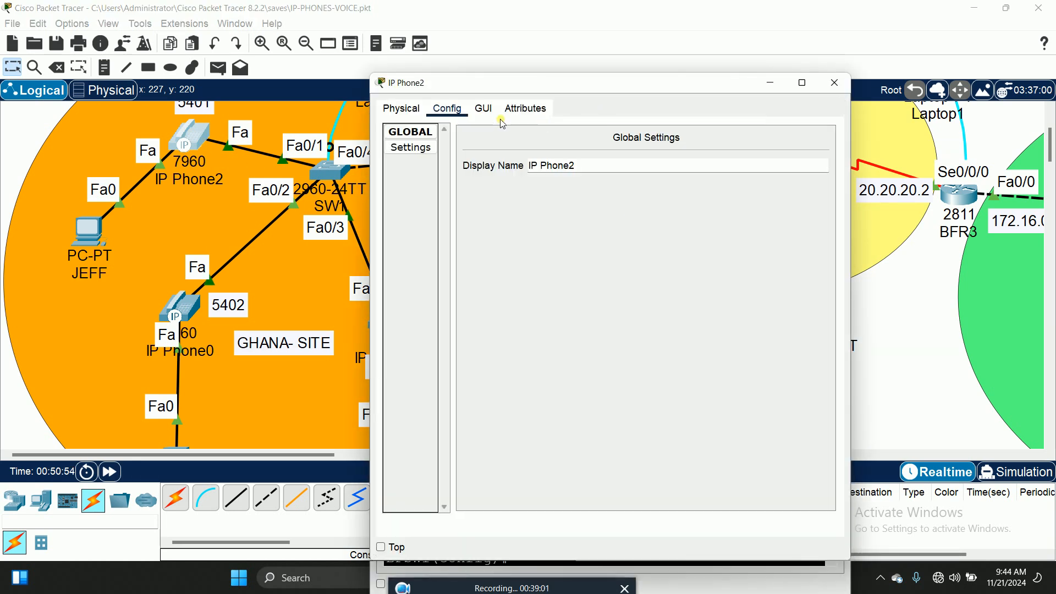
click(483, 108)
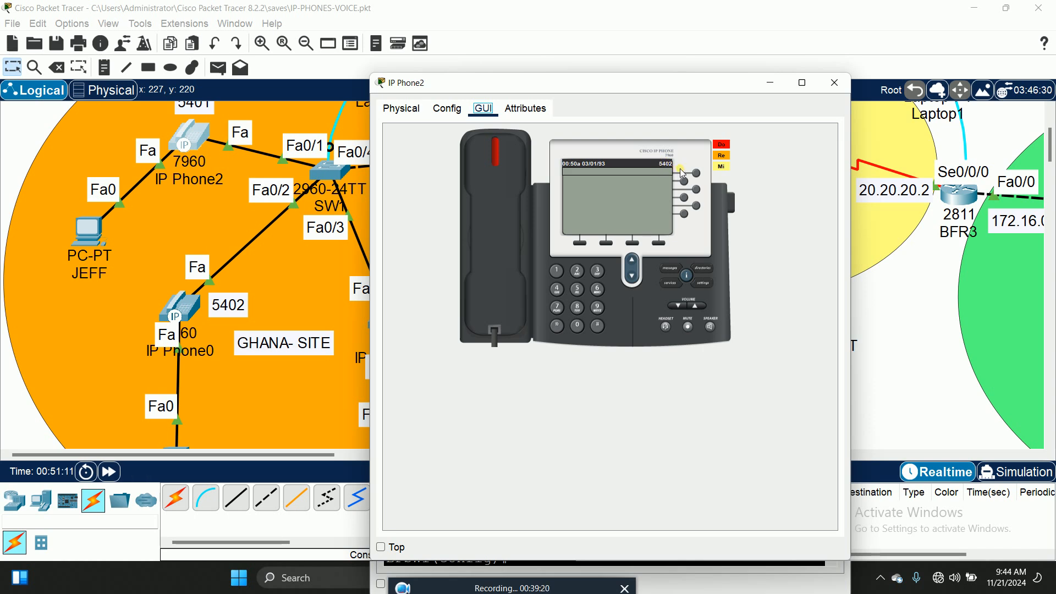
click(835, 84)
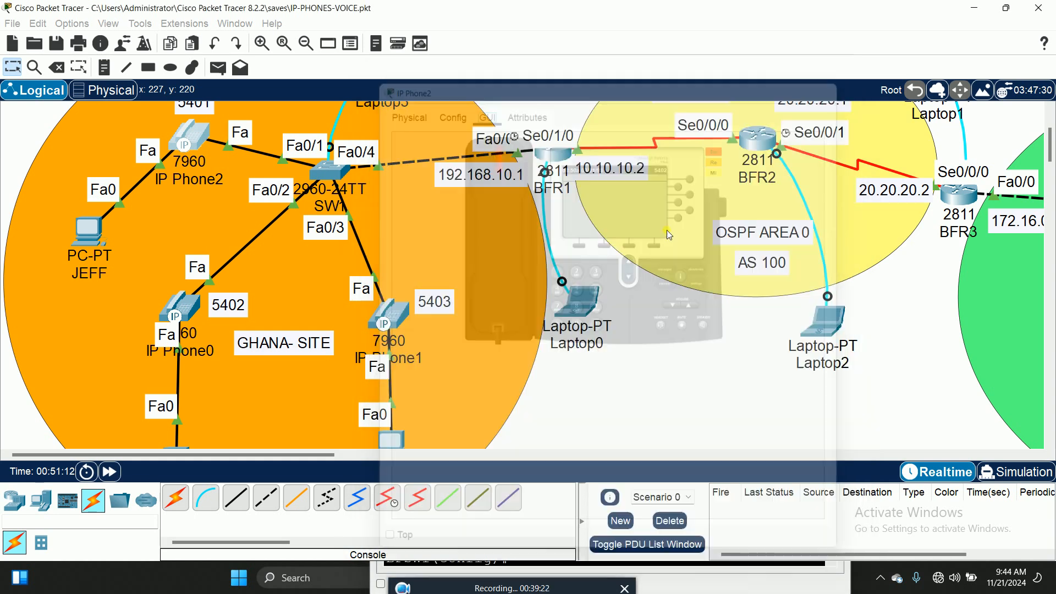
drag(316, 456, 510, 472)
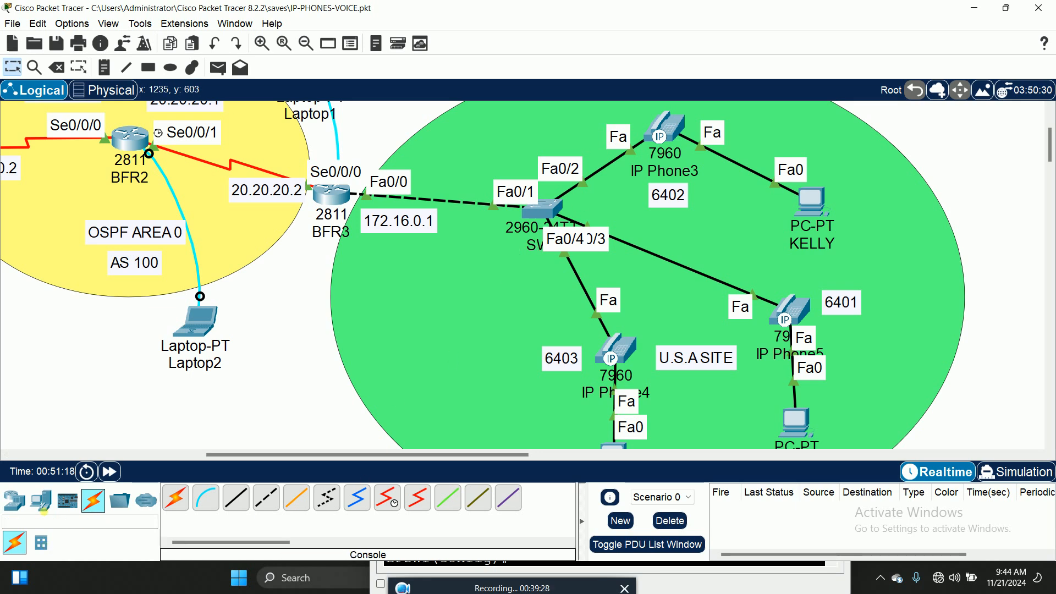
Place a new laptop, Laptop4, in the U.S.A site
click(41, 500)
click(205, 497)
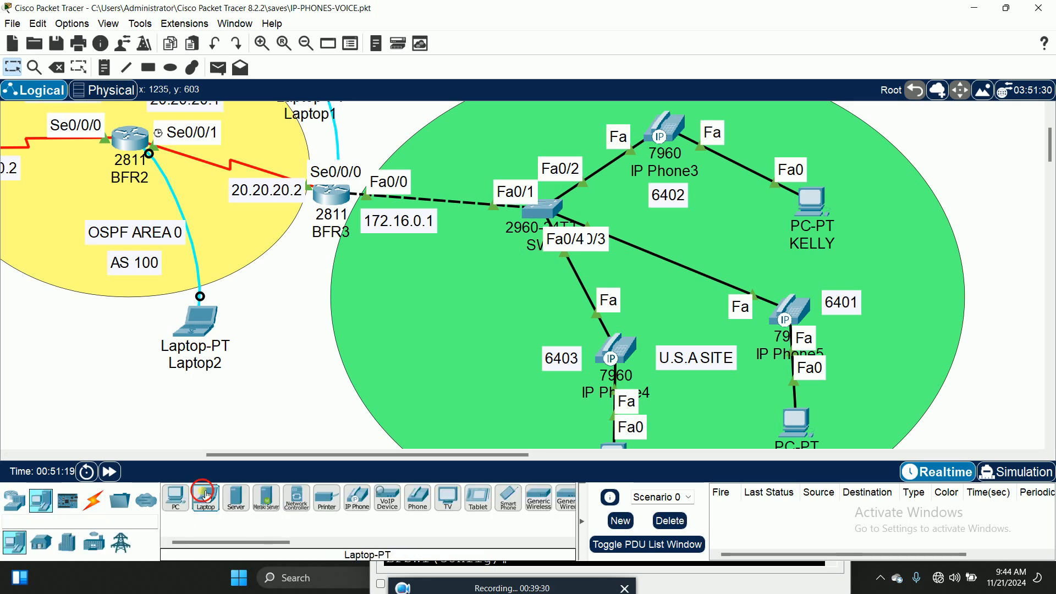
click(428, 344)
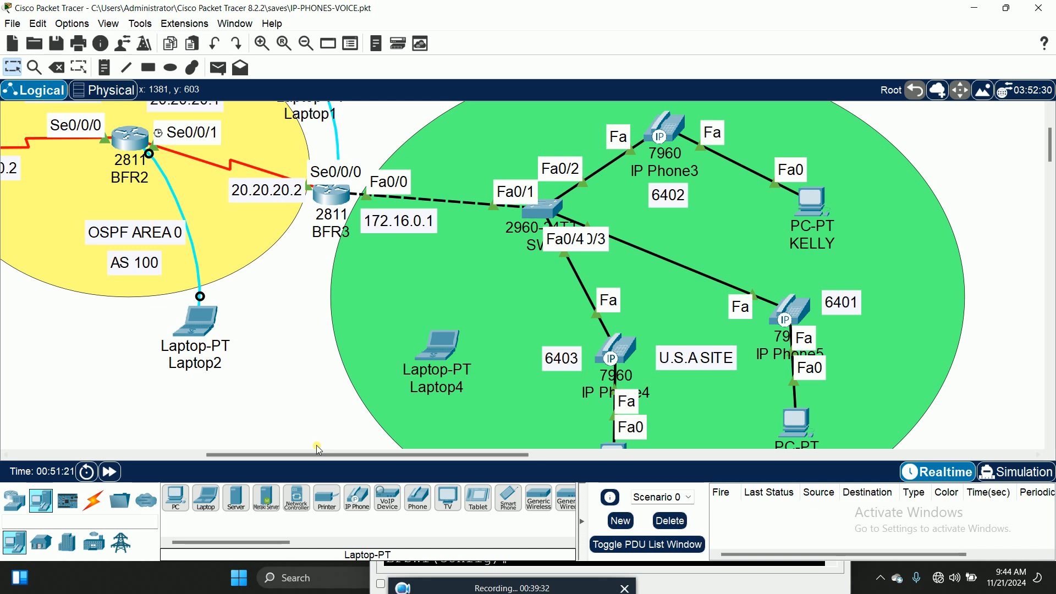
Connect Laptop4's RS 232 port to the U.S.A switch's Console port with a console cable
click(103, 504)
click(206, 498)
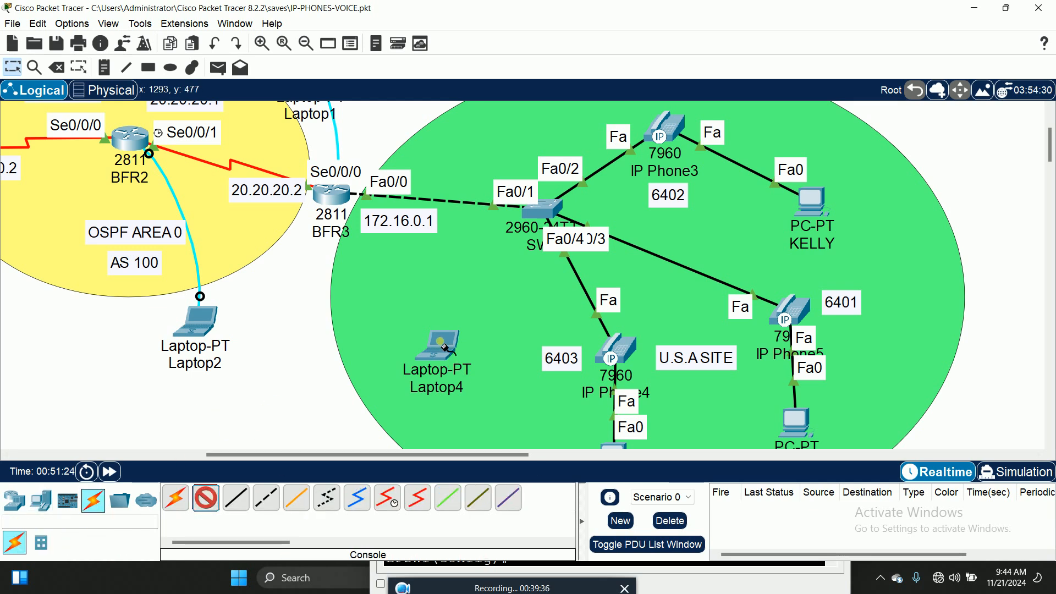
click(444, 347)
click(470, 346)
click(535, 212)
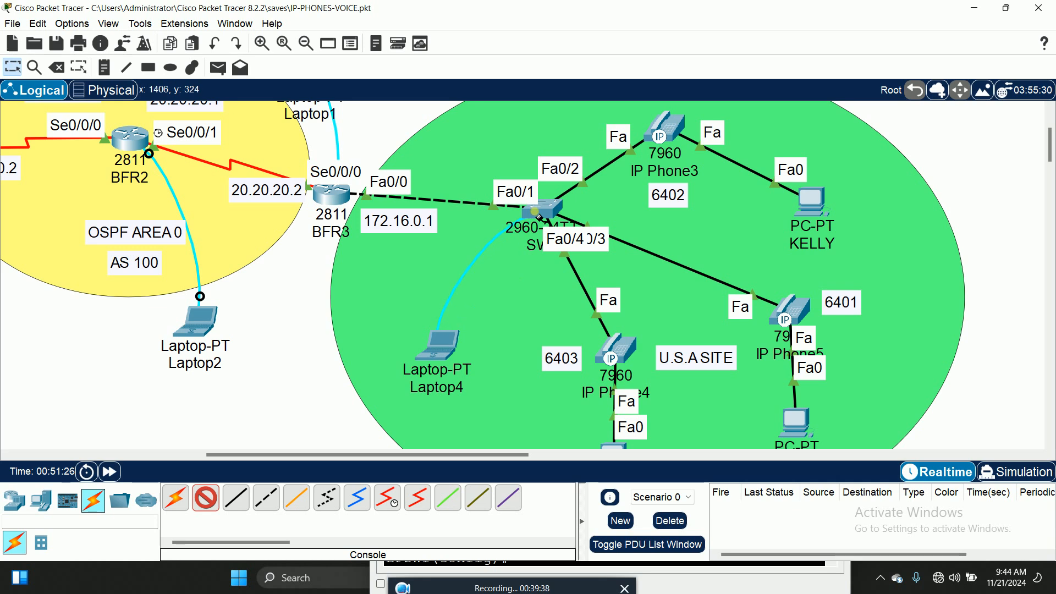
click(574, 216)
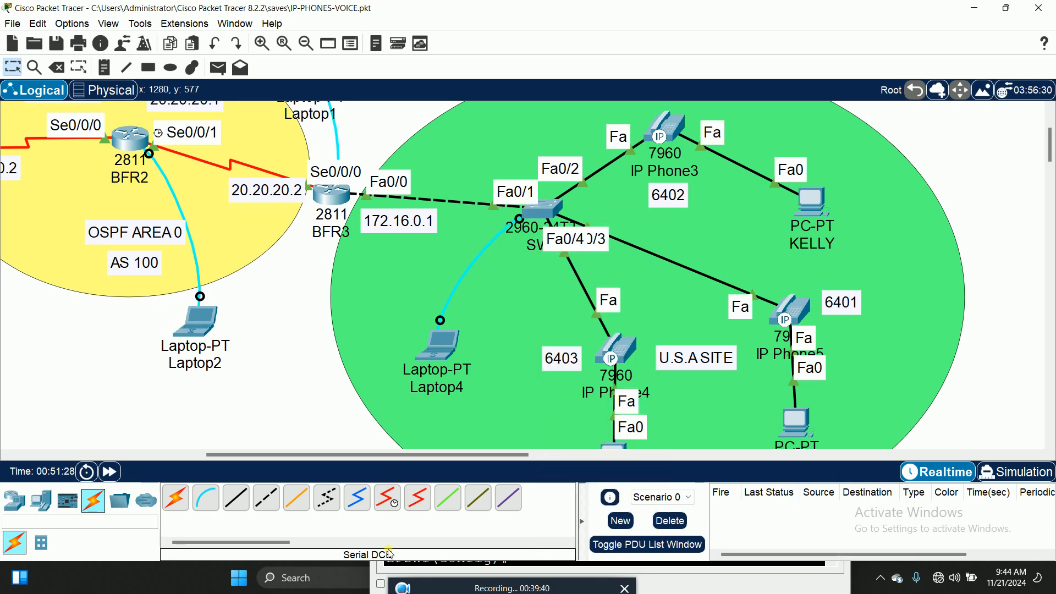
mouse_move(408, 584)
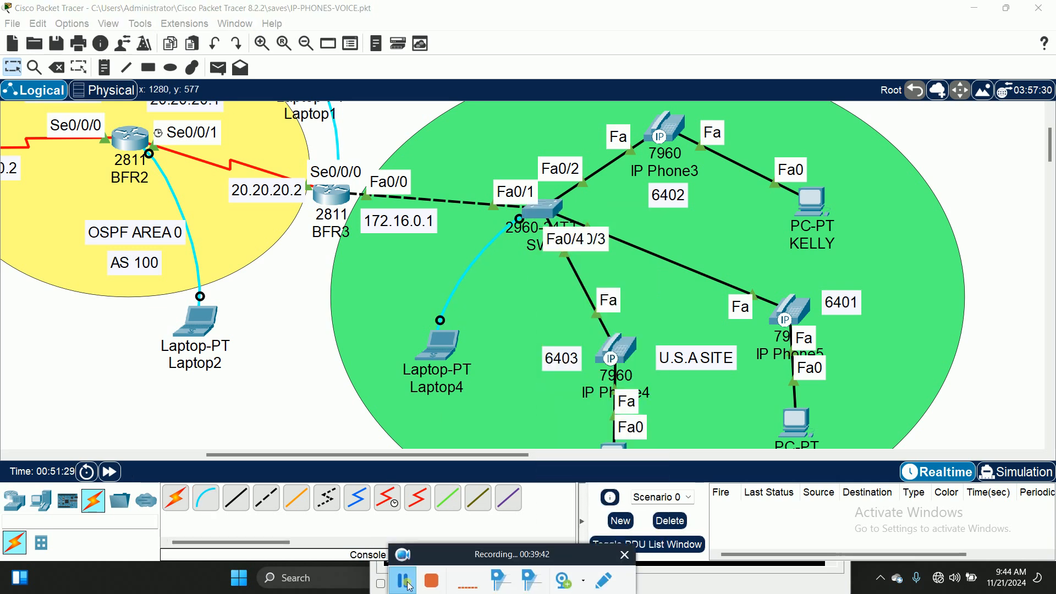